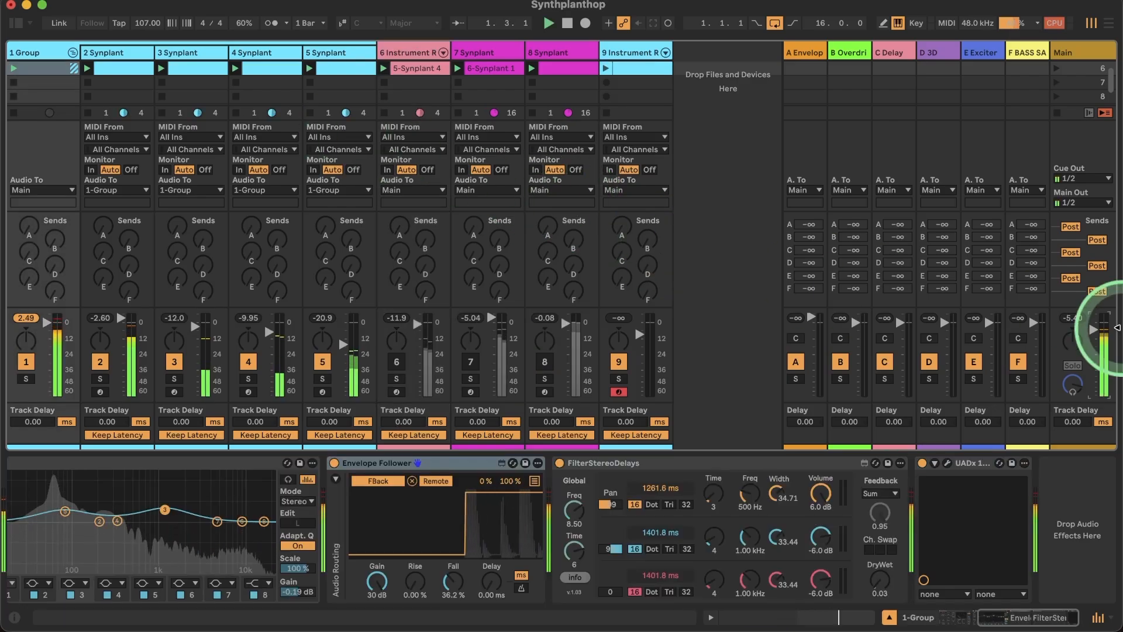
# Slightly lower the Main track volume and display the device chain of the 2 Synplant track.
pyautogui.moveTo(1094, 323); pyautogui.dragTo(1092, 330)
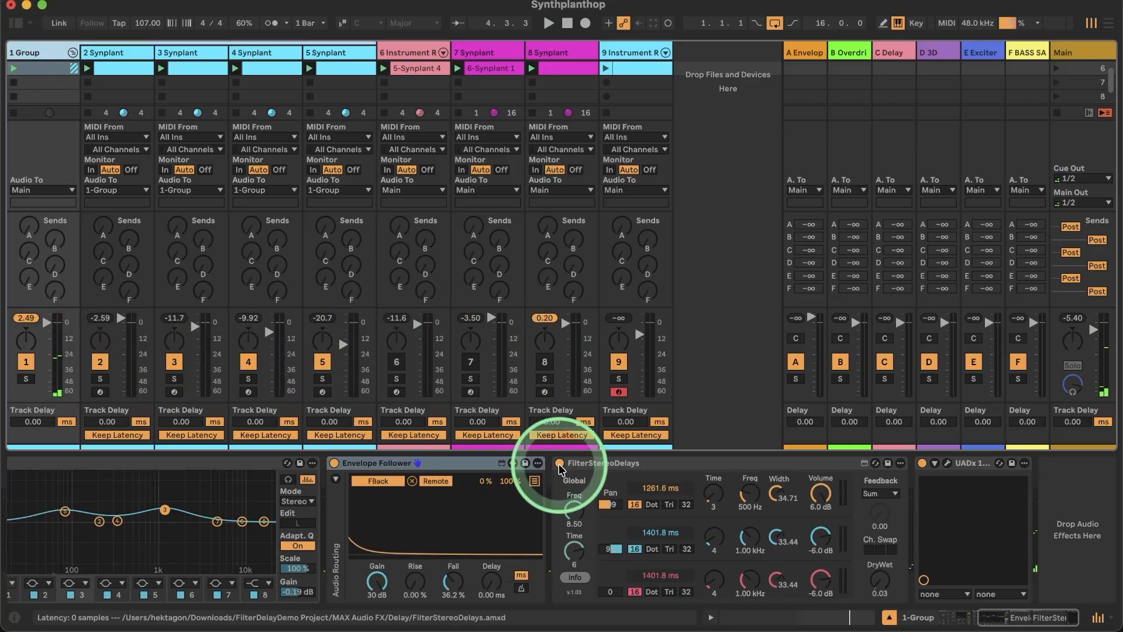
pyautogui.click(110, 51)
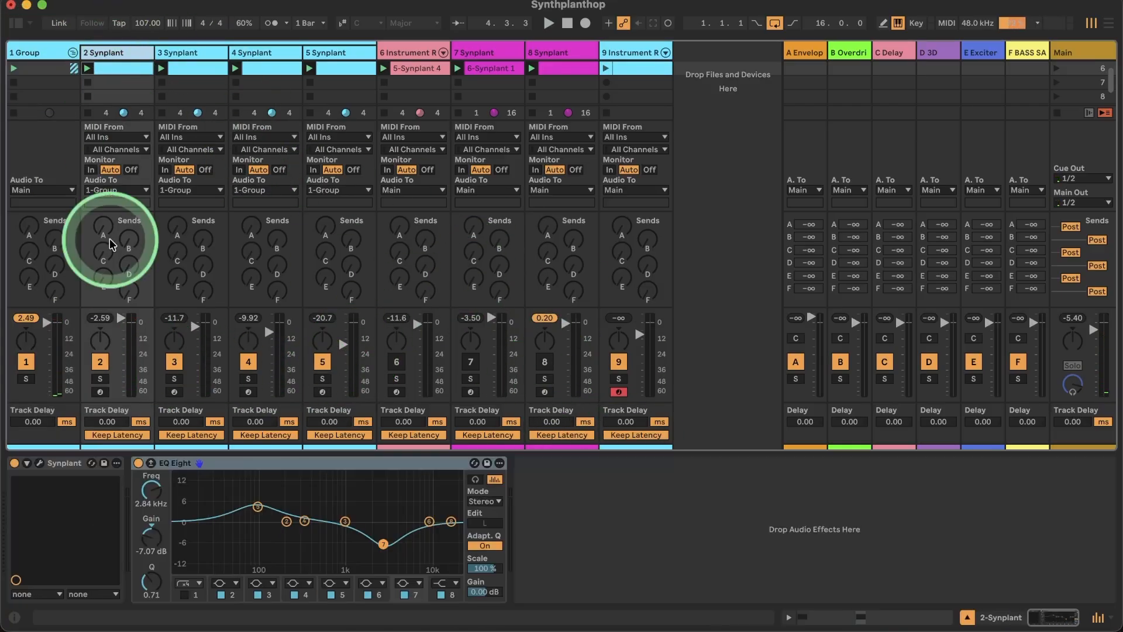
# Solo the 5 Synplant track, open its Synplant instrument window to audition the sound, and end the solo.
pyautogui.click(323, 379)
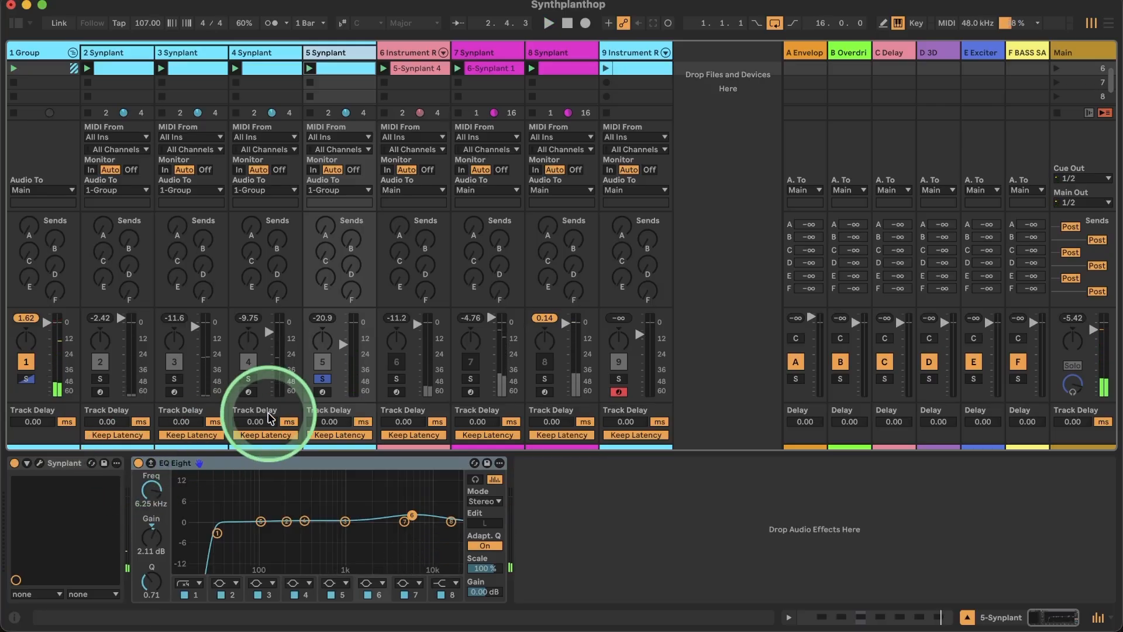
pyautogui.click(39, 463)
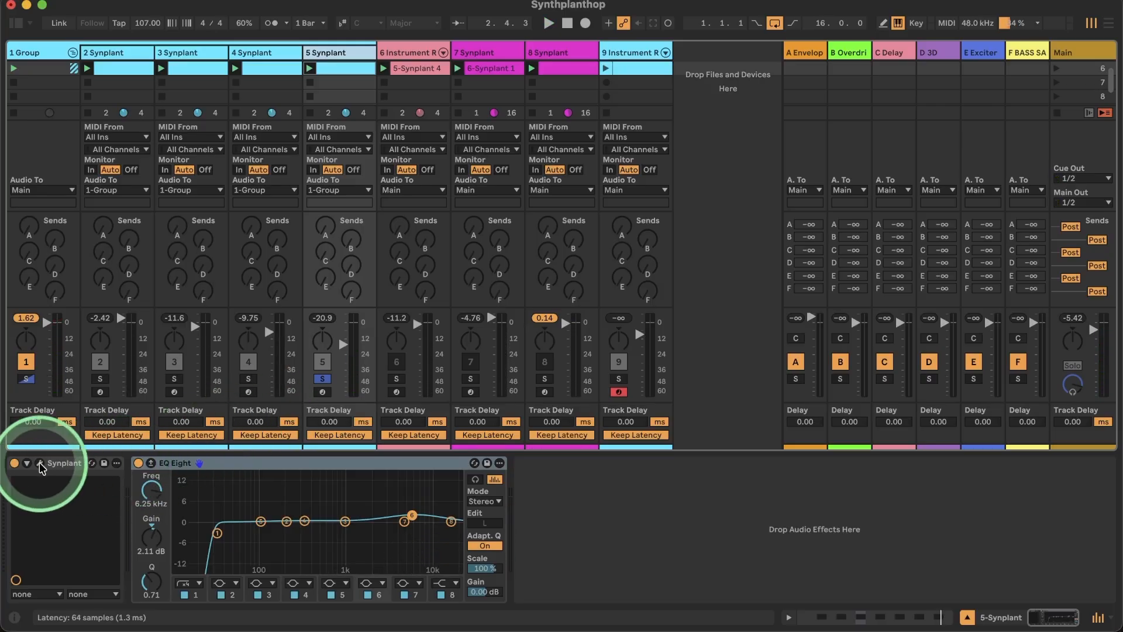
pyautogui.press('space')
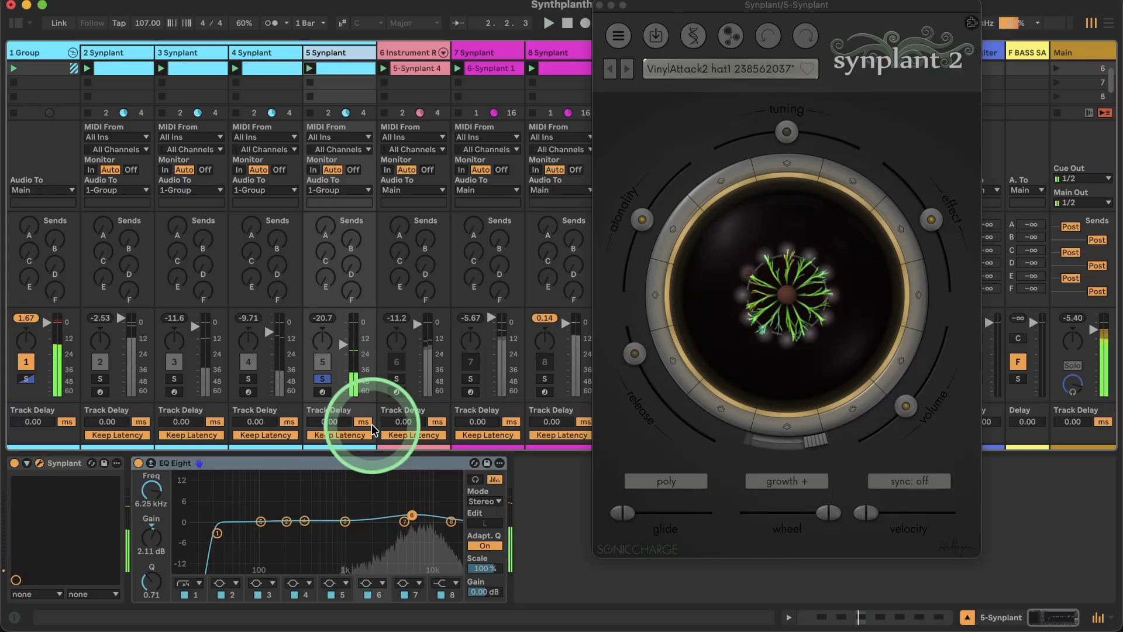
pyautogui.click(320, 381)
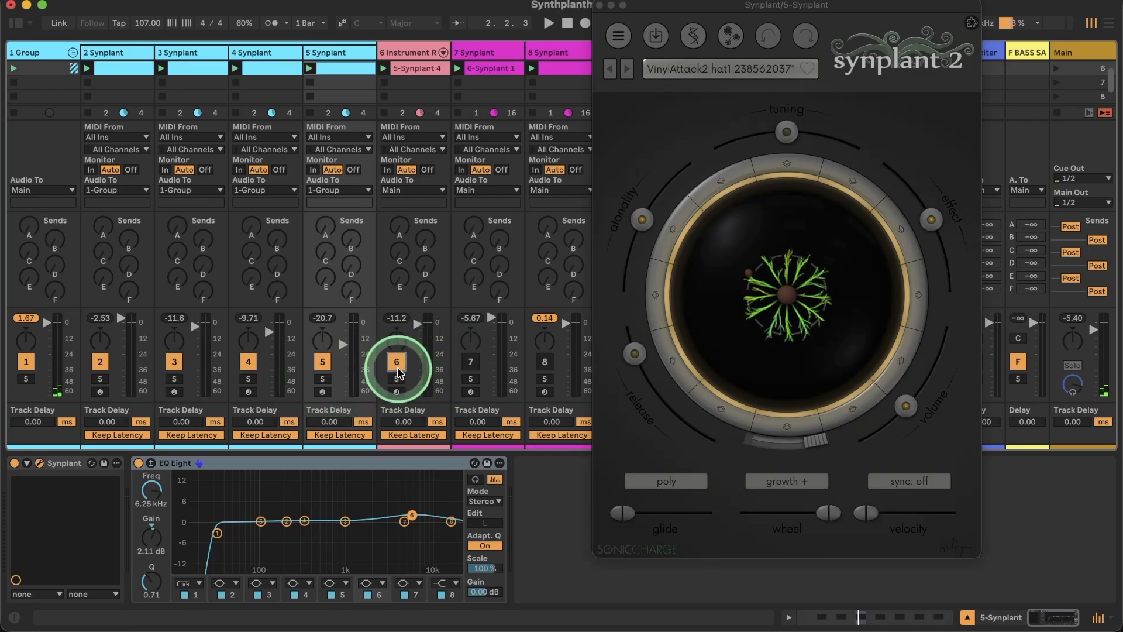
# Arm and solo the 6 Instrument Rack track for playback and close the open Synplant window.
pyautogui.click(398, 391)
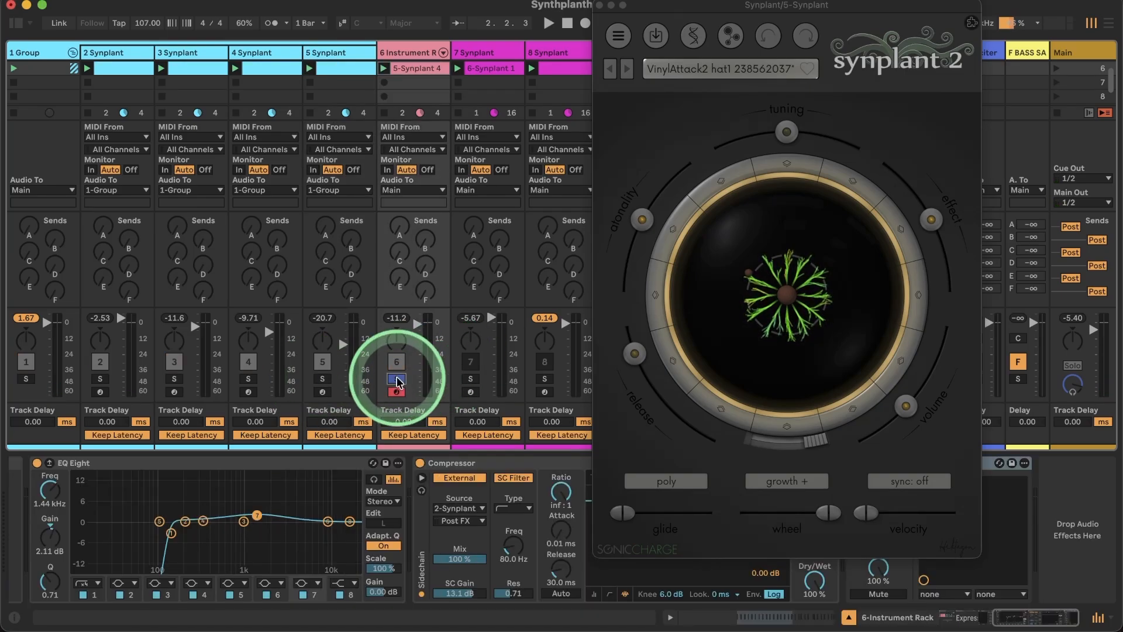
pyautogui.press('space')
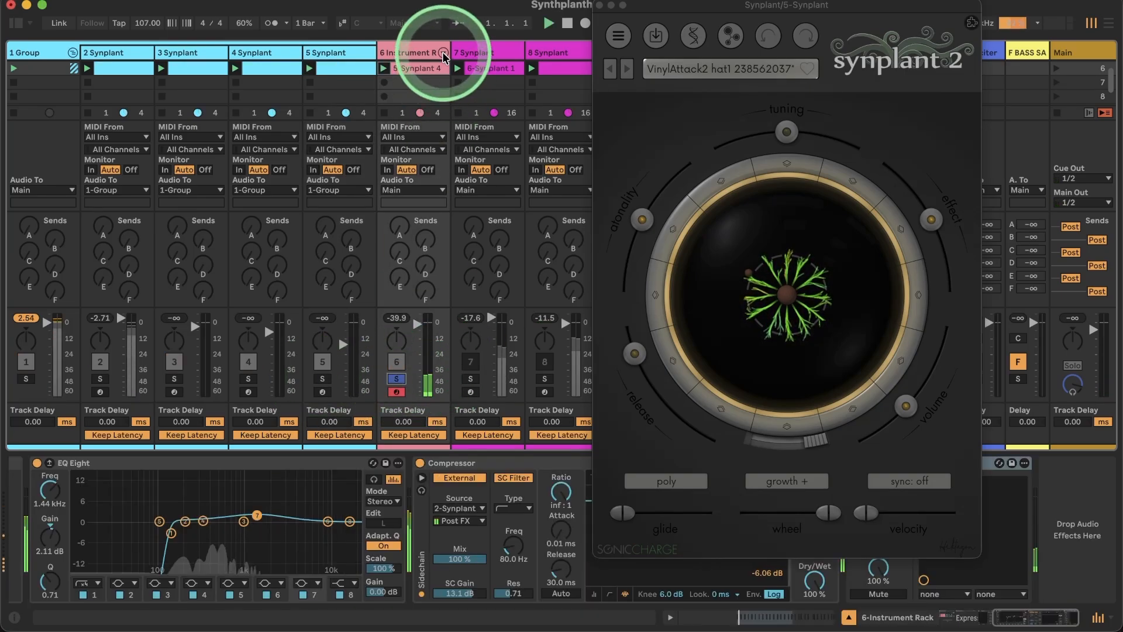
pyautogui.click(600, 6)
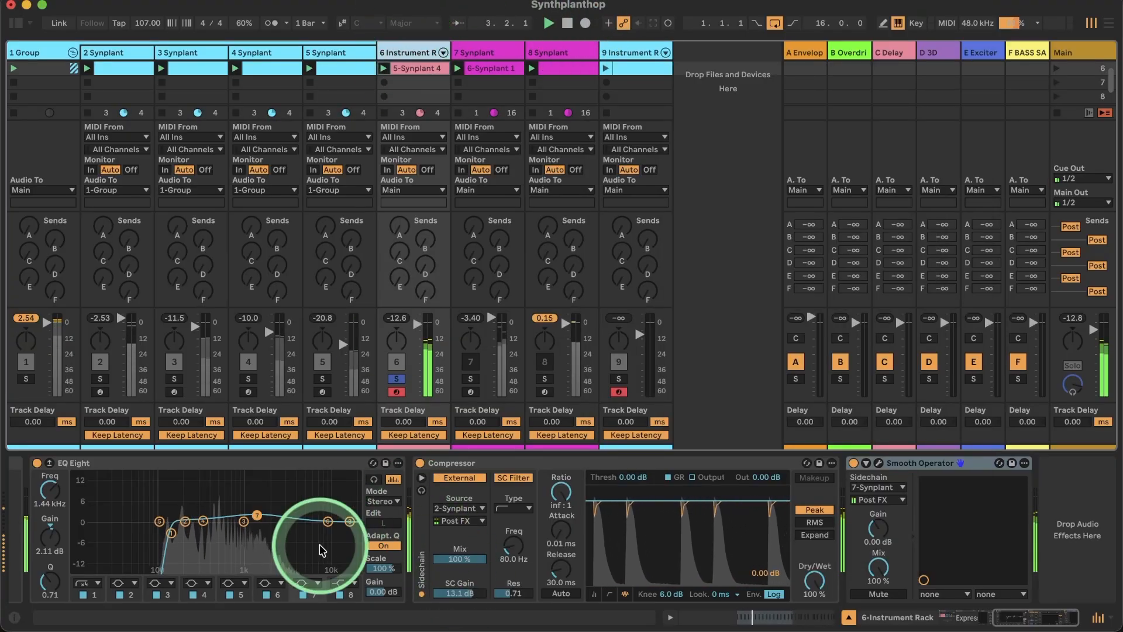
# Inspect the Synplant instrument inside the 6 Instrument Rack track, close its window and end the track's solo.
pyautogui.hscroll(-10, 321, 550)
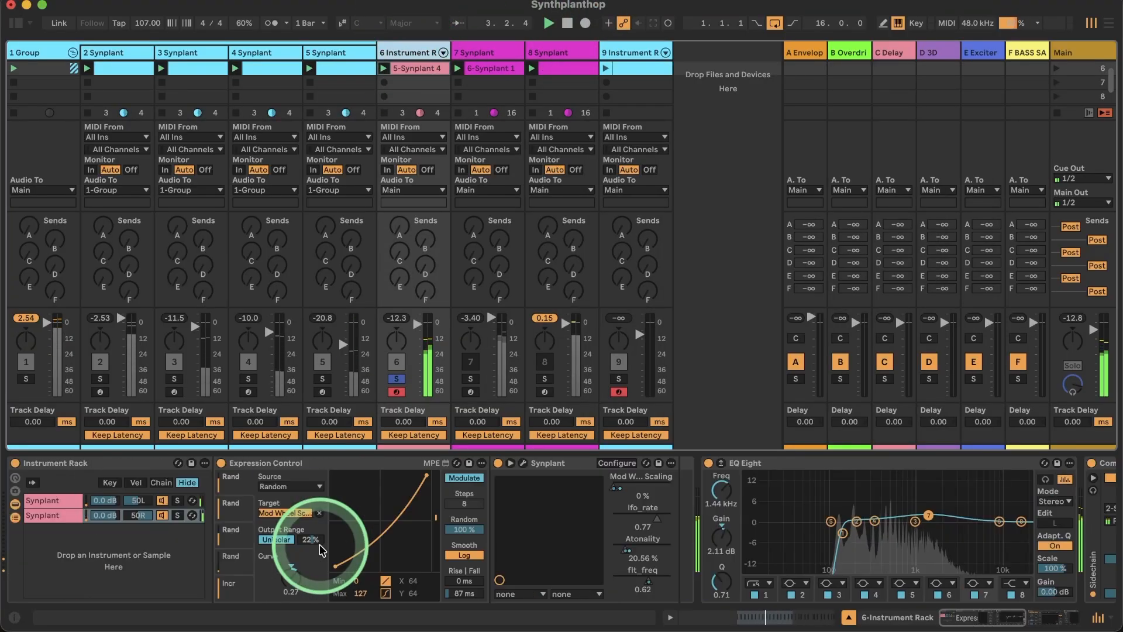
pyautogui.click(524, 463)
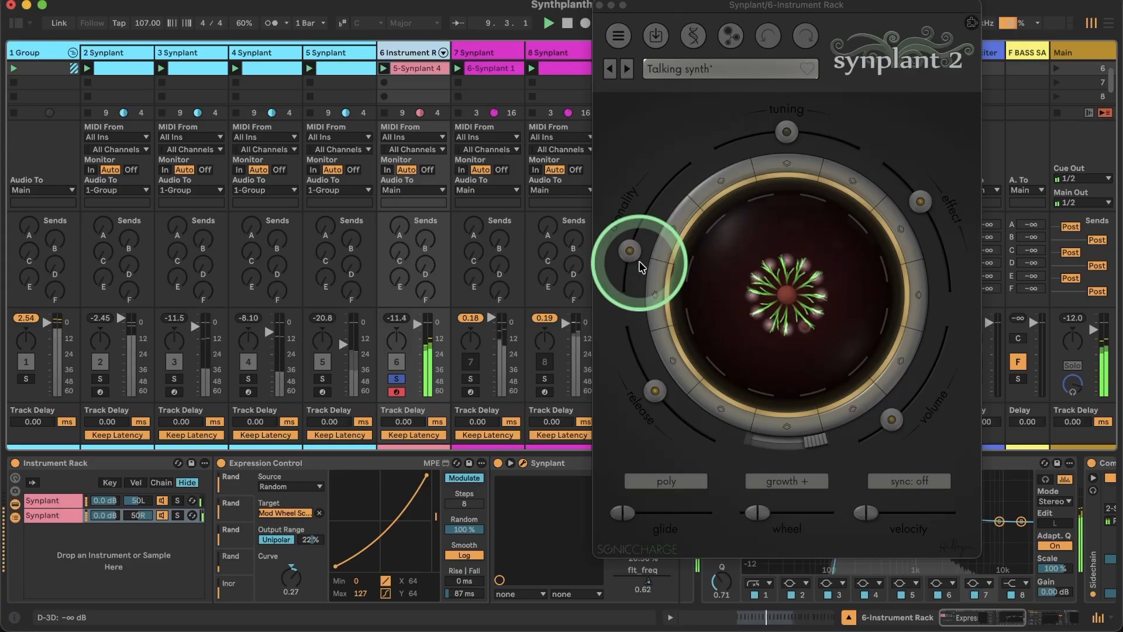
pyautogui.click(599, 5)
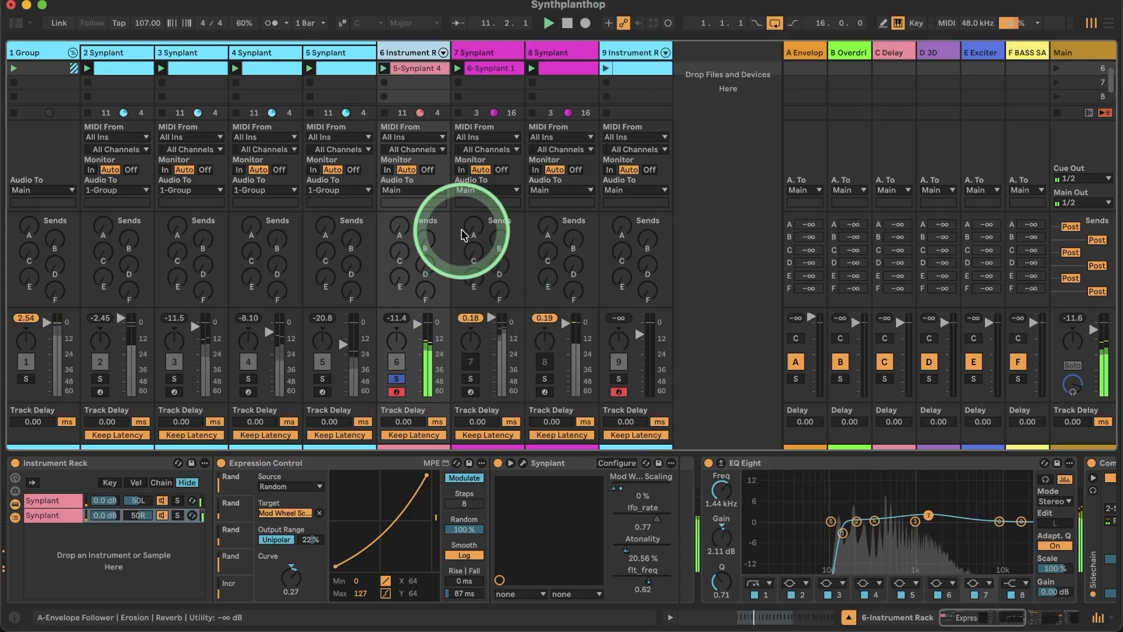
pyautogui.click(396, 378)
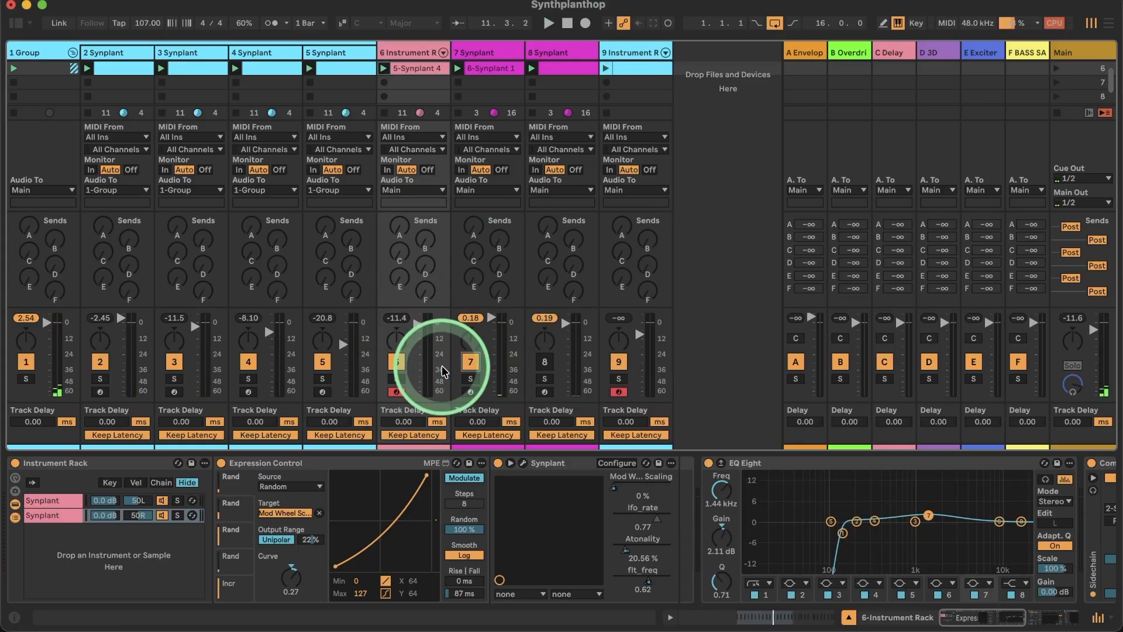
# Solo the 7 Synplant track, start playback, and examine the device chains of the Main track and track 7.
pyautogui.click(470, 379)
pyautogui.press('space')
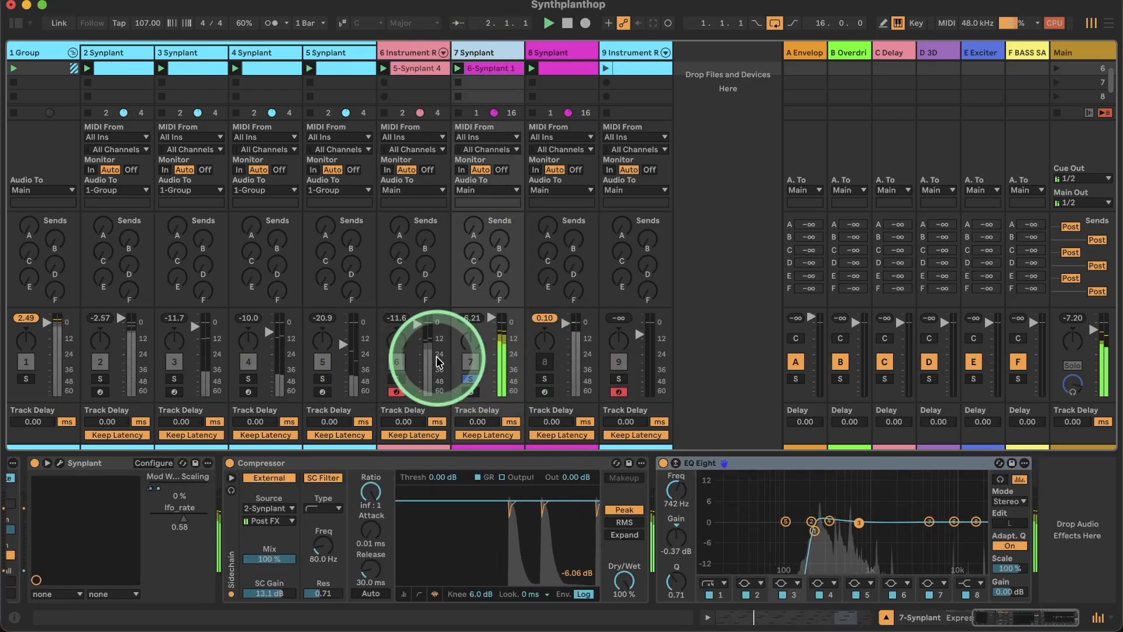
pyautogui.click(1097, 88)
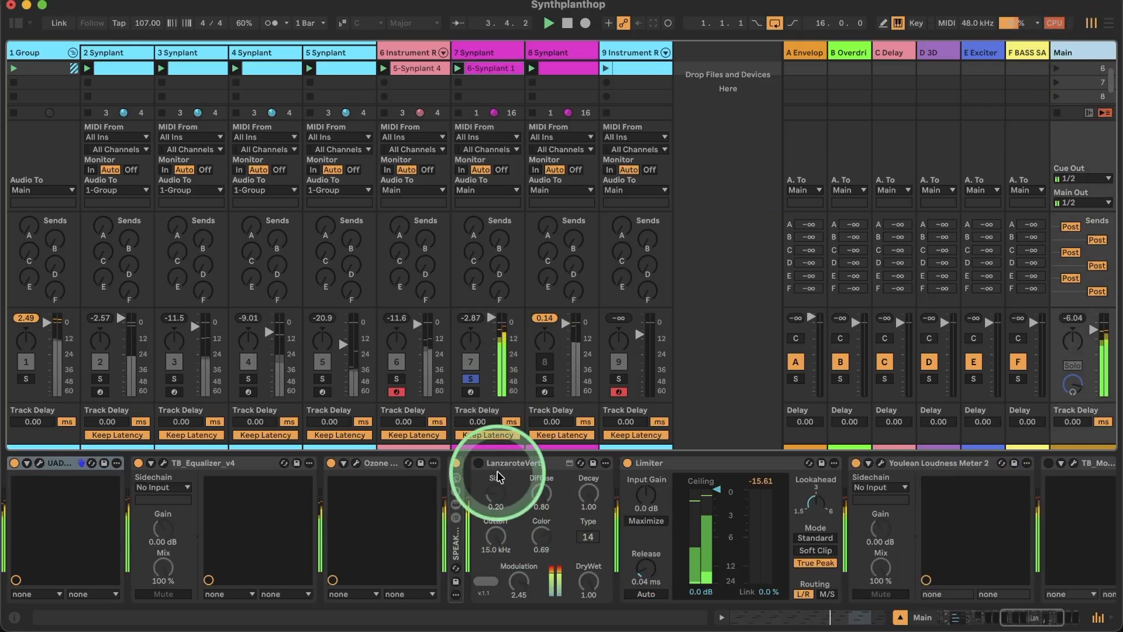
pyautogui.hscroll(-10, 440, 501)
pyautogui.hscroll(-5, 440, 501)
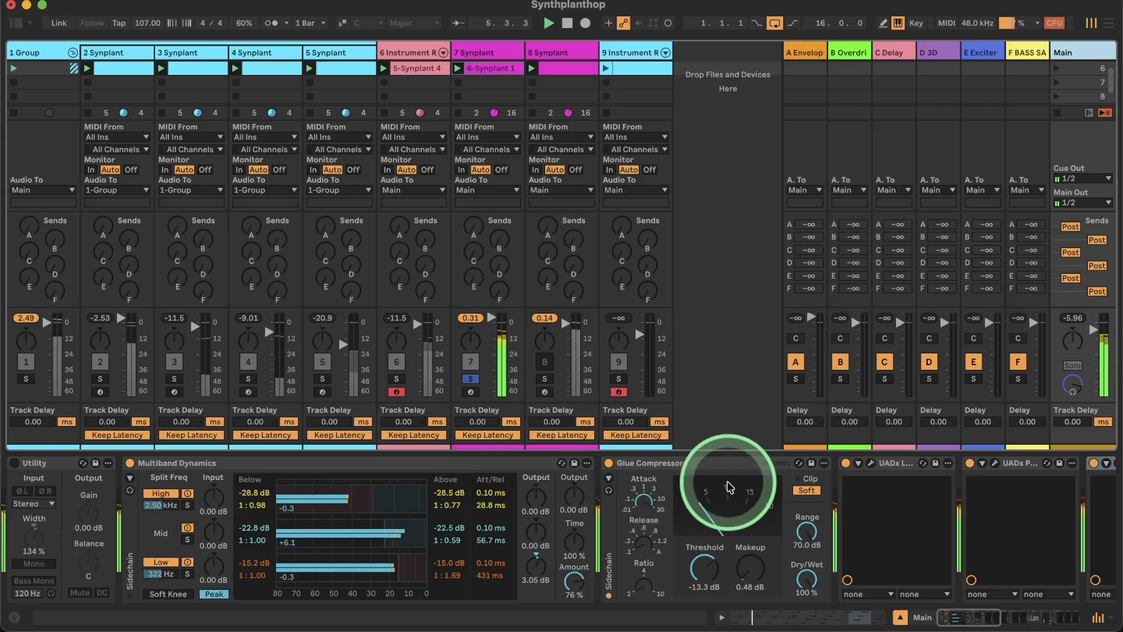
pyautogui.click(480, 52)
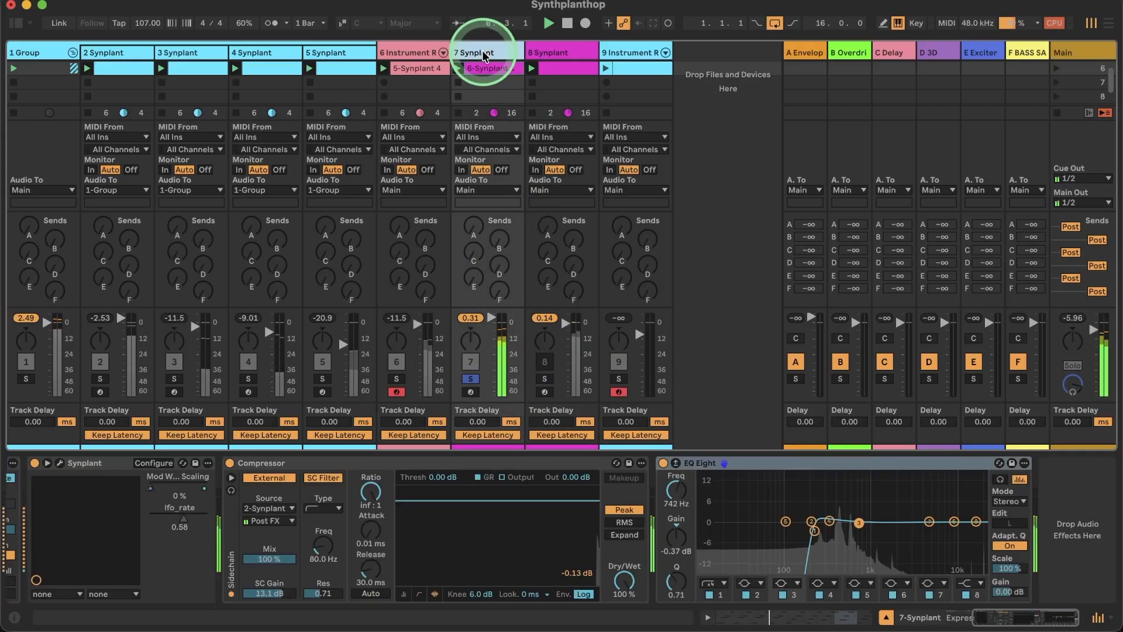
pyautogui.hscroll(-5, 199, 498)
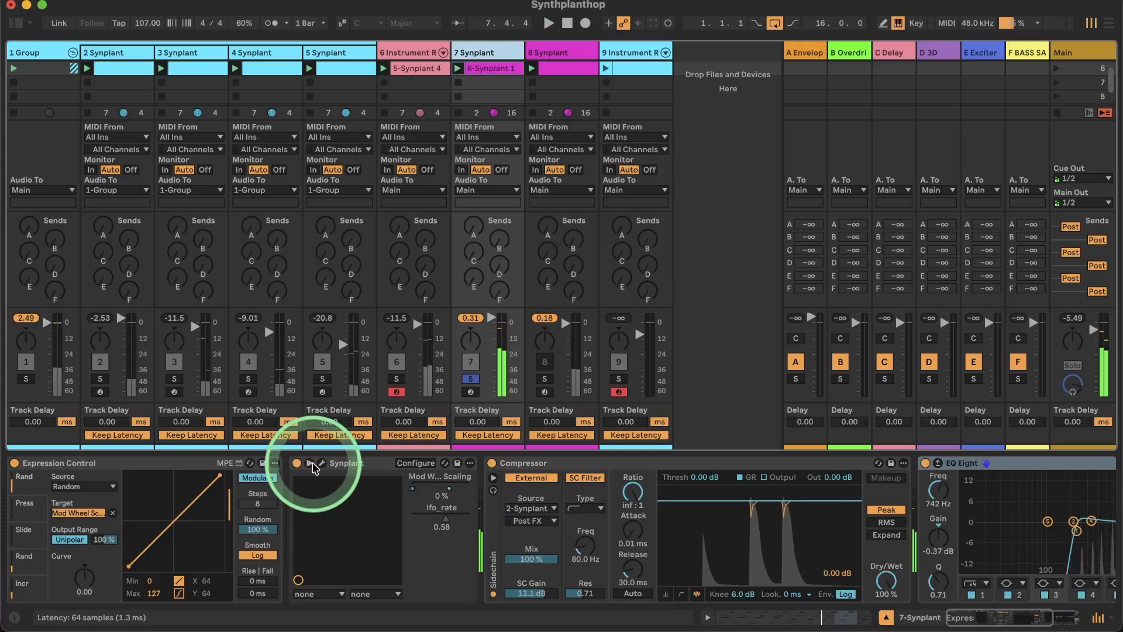
# Disarm recording on the 6 Instrument Rack and 9 Instrument Rack tracks.
pyautogui.click(470, 391)
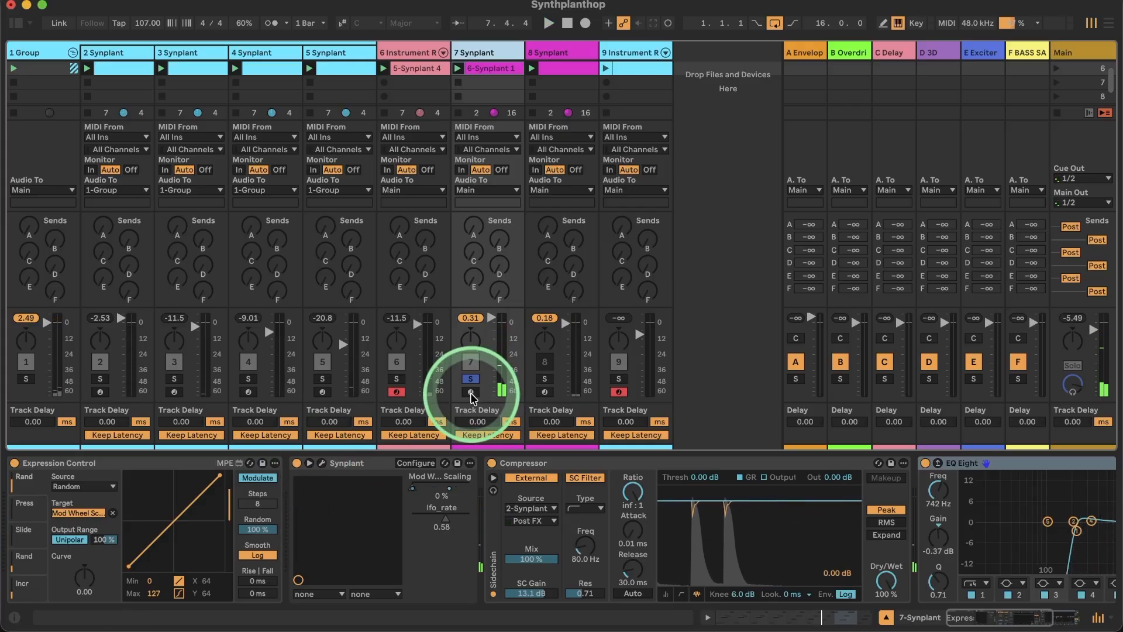
pyautogui.click(471, 392)
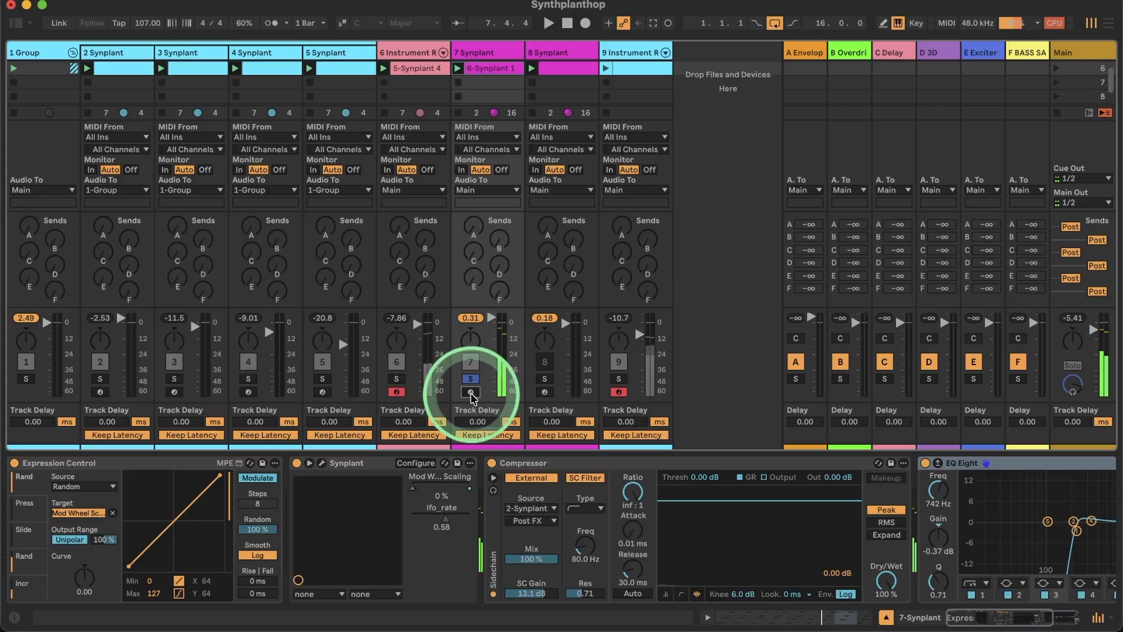
pyautogui.click(397, 392)
pyautogui.click(614, 393)
pyautogui.click(614, 393)
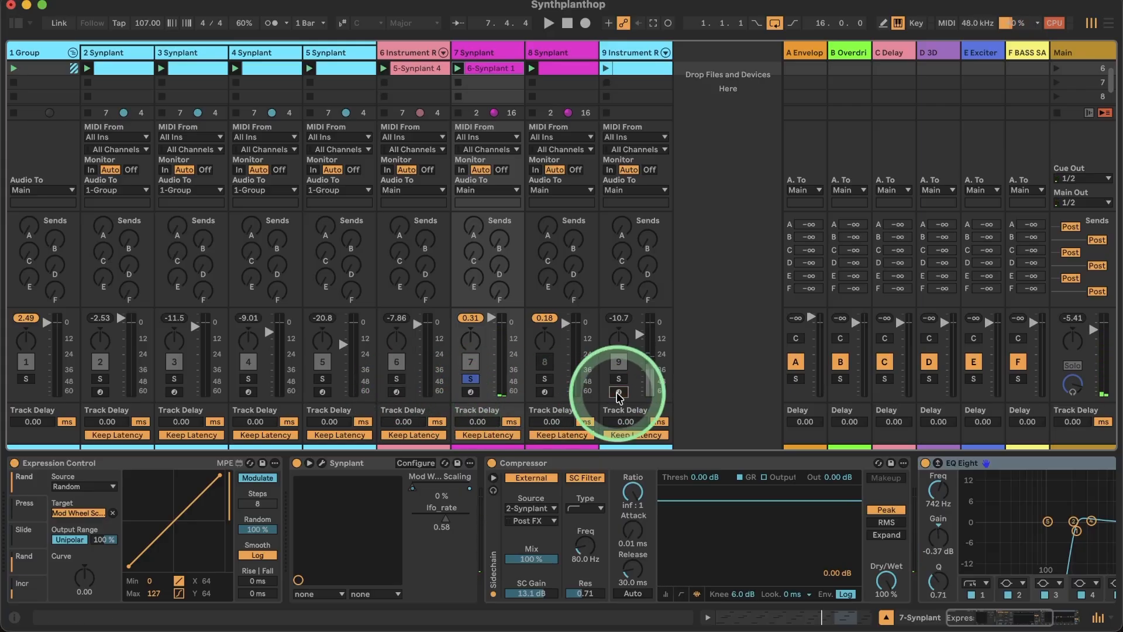
# End the solo on track 7 and launch the clip on the 9 Instrument Rack track.
pyautogui.click(470, 378)
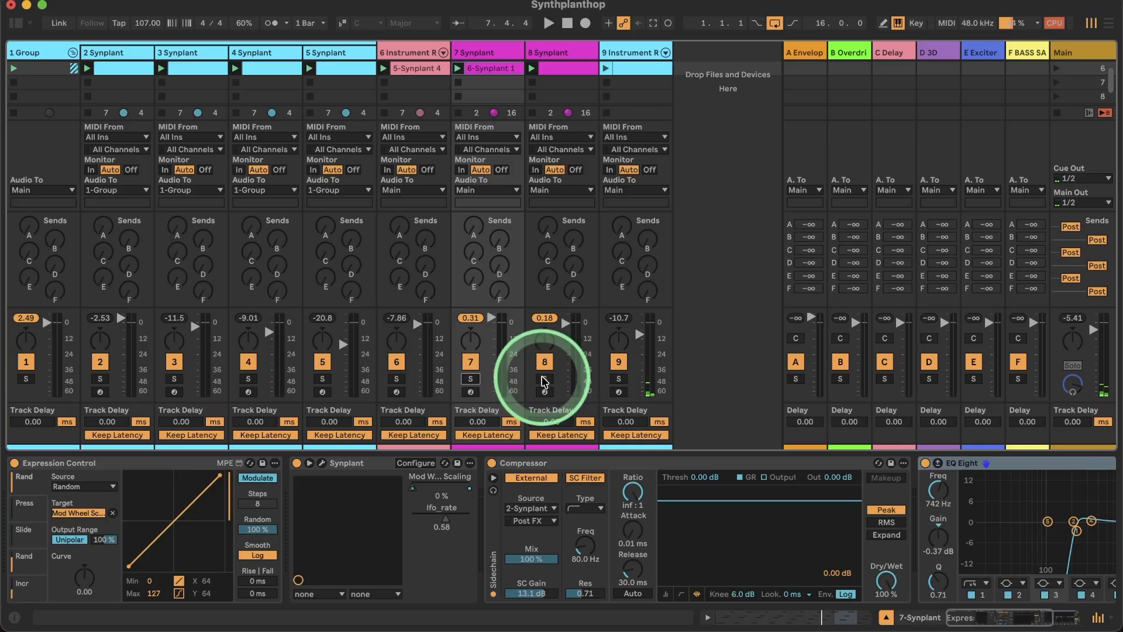
pyautogui.click(606, 68)
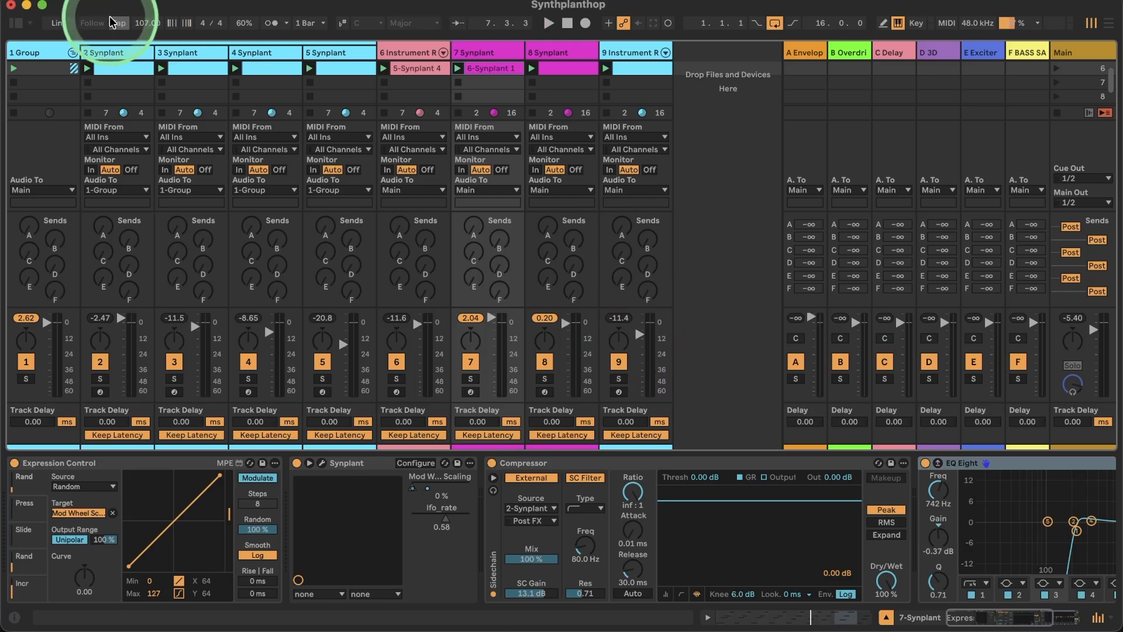
# Delete all tracks from 1 Group through 8 Synplant.
pyautogui.click(36, 53)
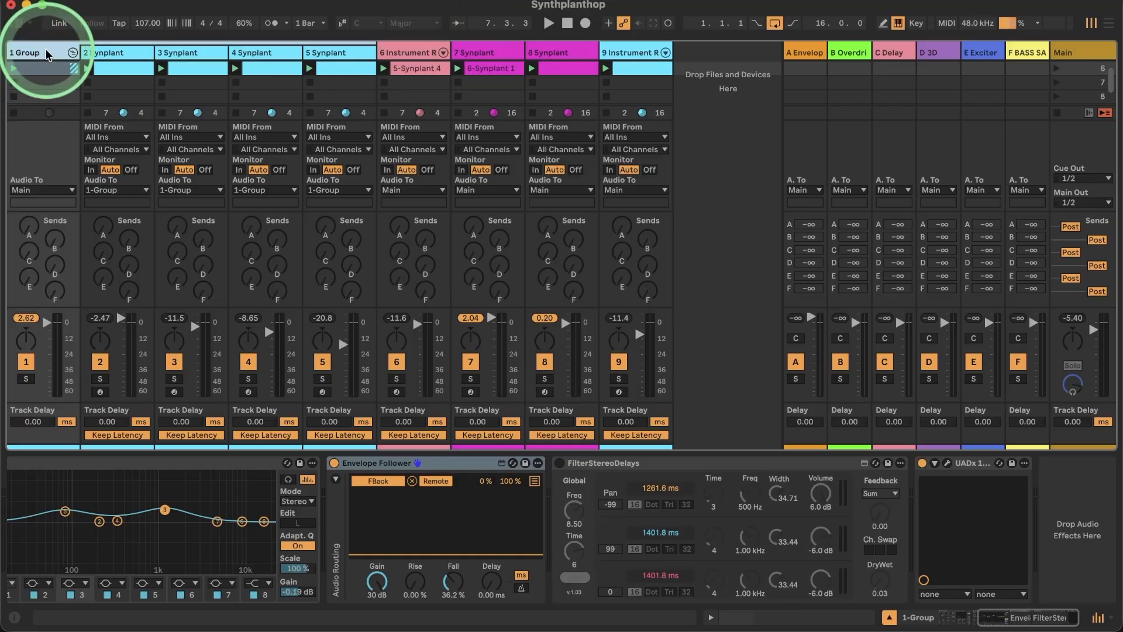
pyautogui.click(568, 54)
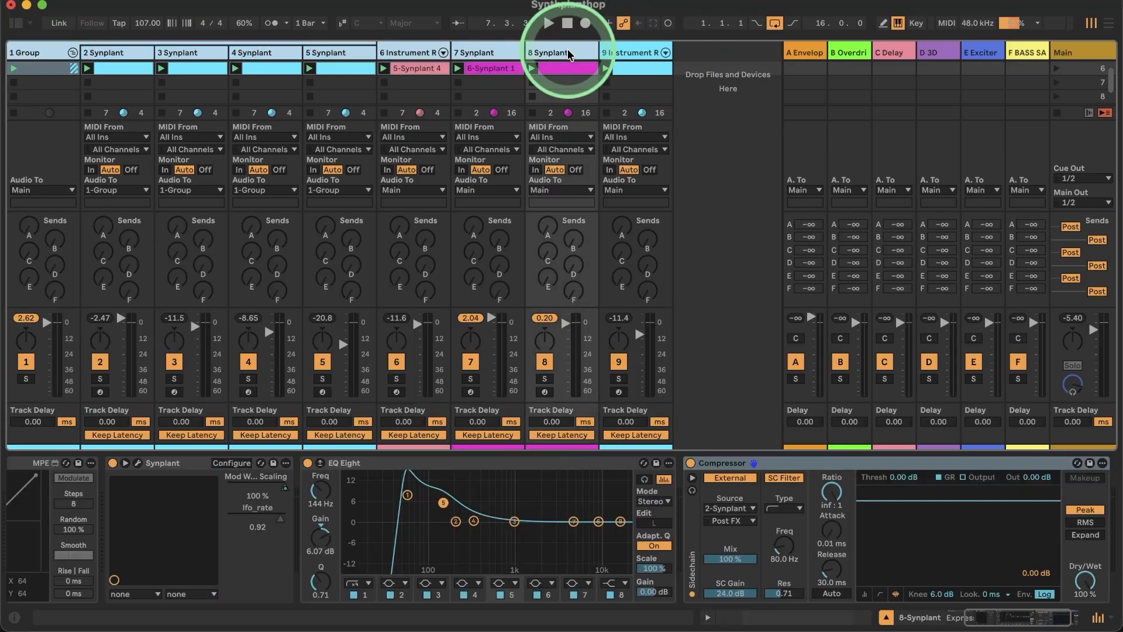
pyautogui.click(506, 93)
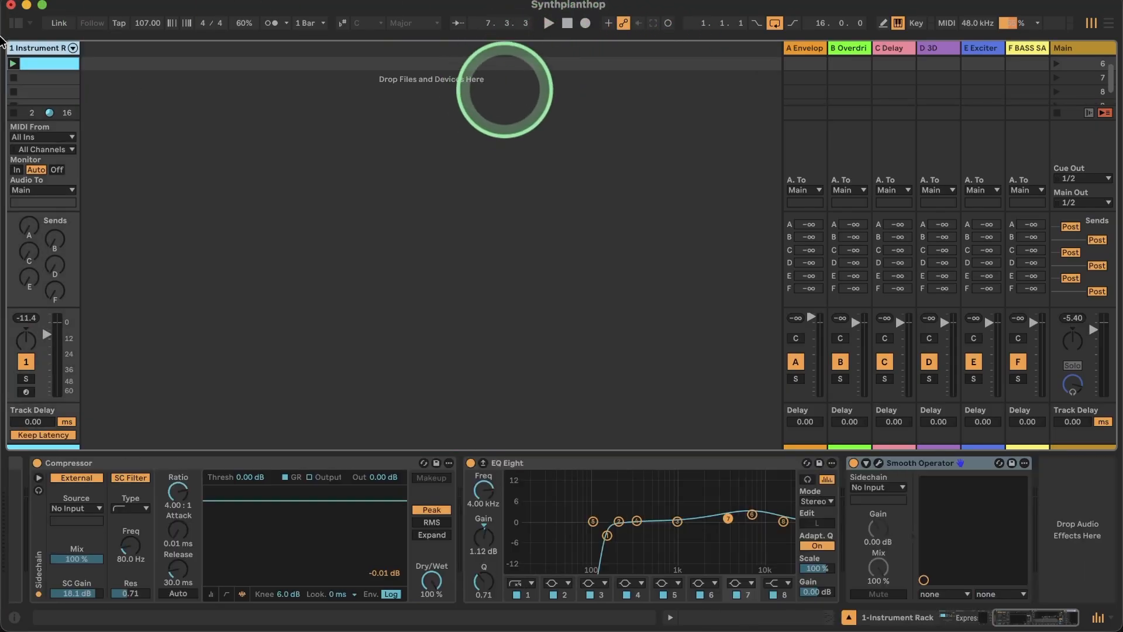
# Insert a new MIDI track and delete the remaining Instrument Rack track.
pyautogui.rightClick(46, 50)
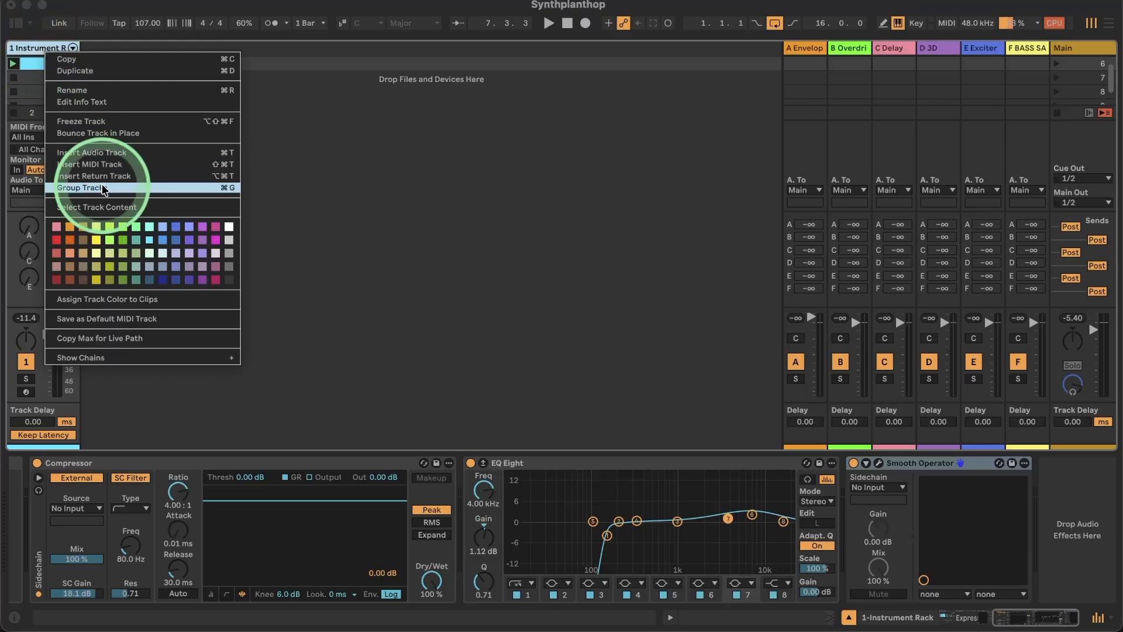
pyautogui.click(96, 164)
pyautogui.click(50, 48)
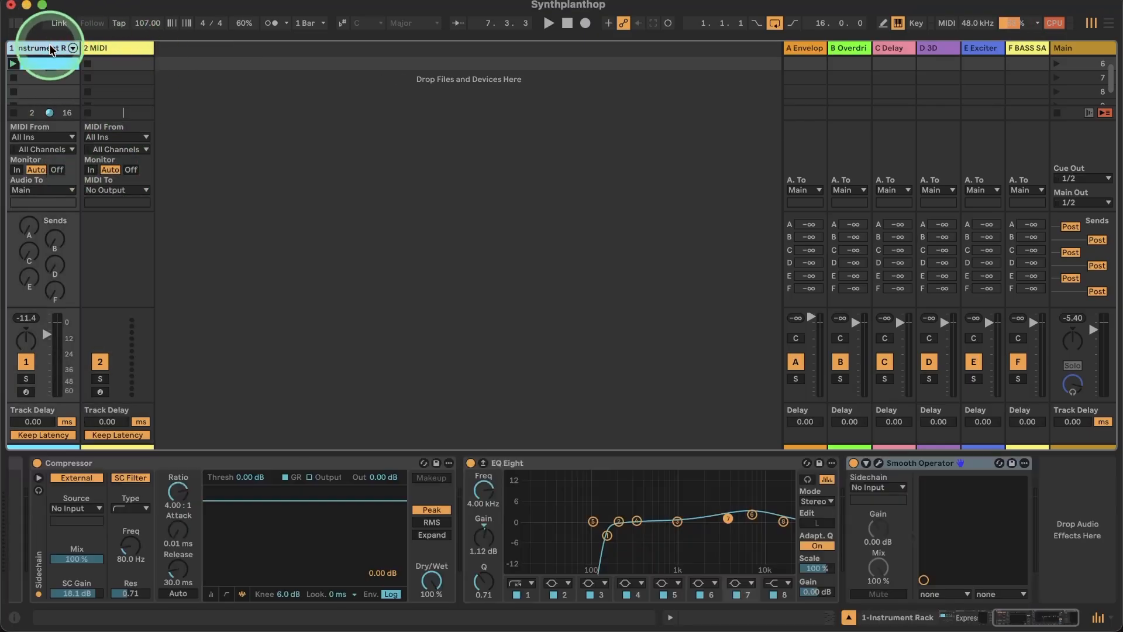
pyautogui.press('Delete')
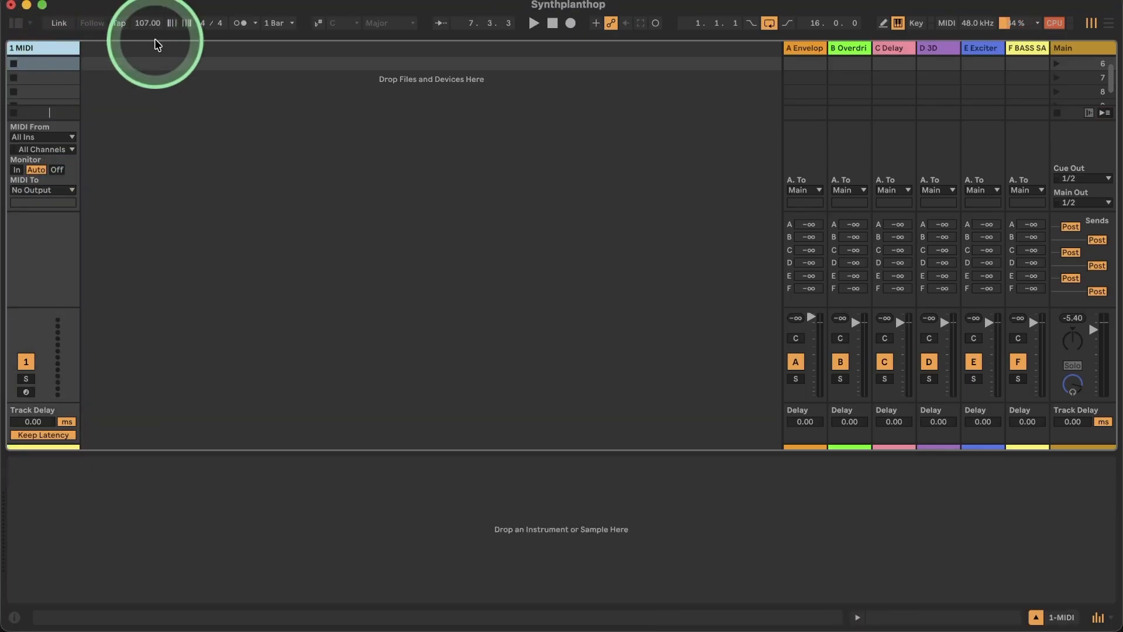
# Show the browser beside the session tracks.
pyautogui.click(148, 23)
pyautogui.click(18, 24)
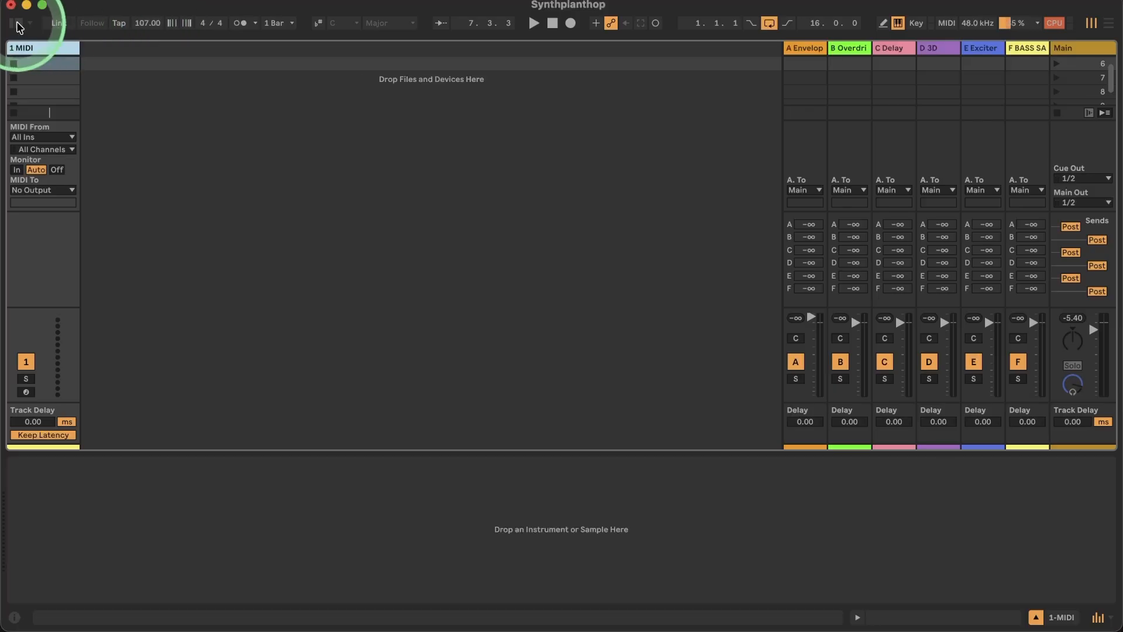
pyautogui.click(18, 24)
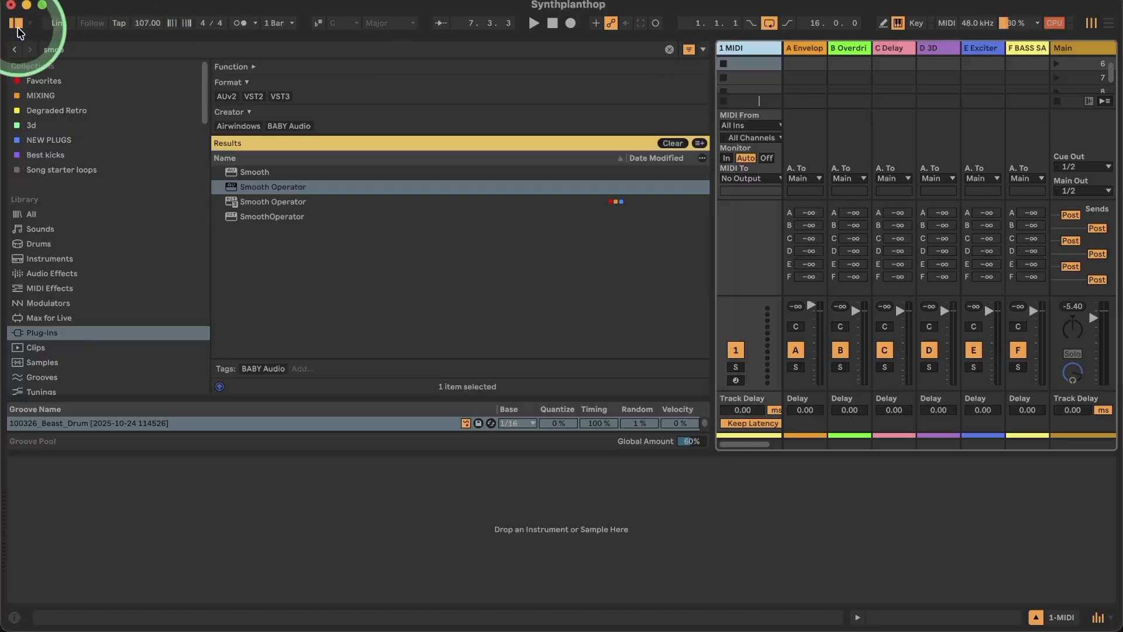
# Replace the browser search with "synth" and look through the matching plug-ins.
pyautogui.click(74, 50)
pyautogui.press('BackSpace')
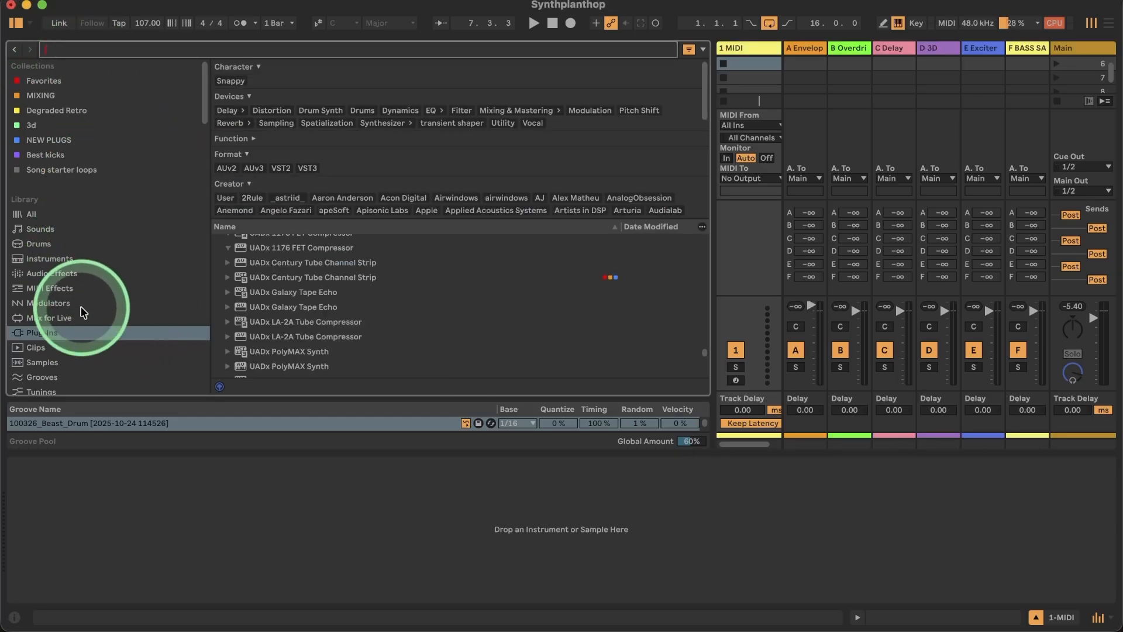
pyautogui.write('synth')
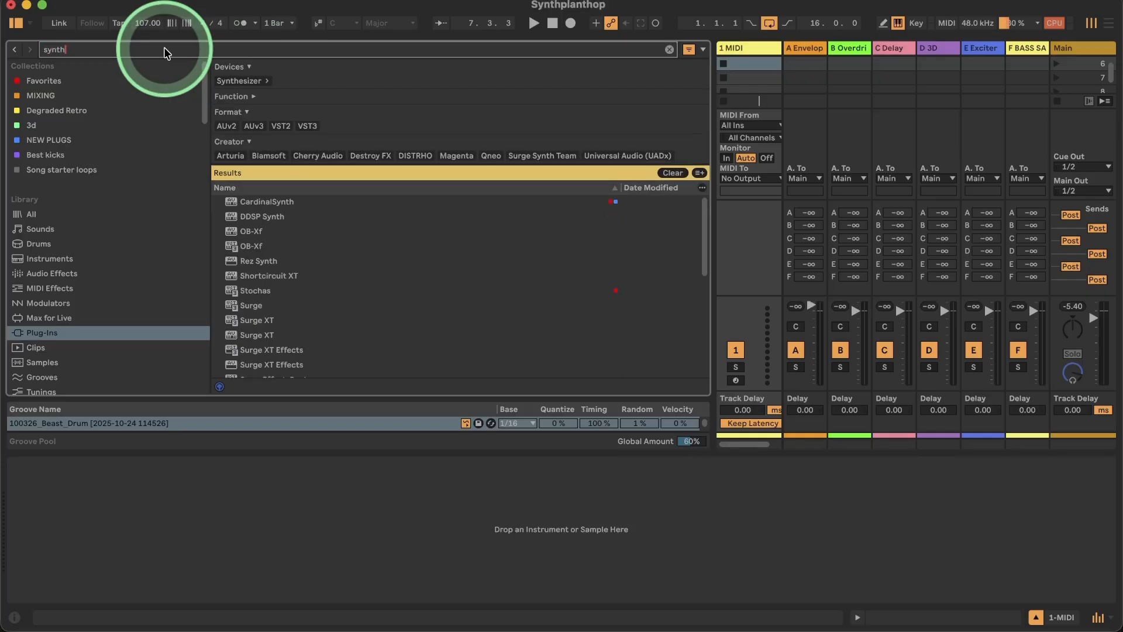
pyautogui.click(332, 360)
pyautogui.scroll(-10, 327, 362)
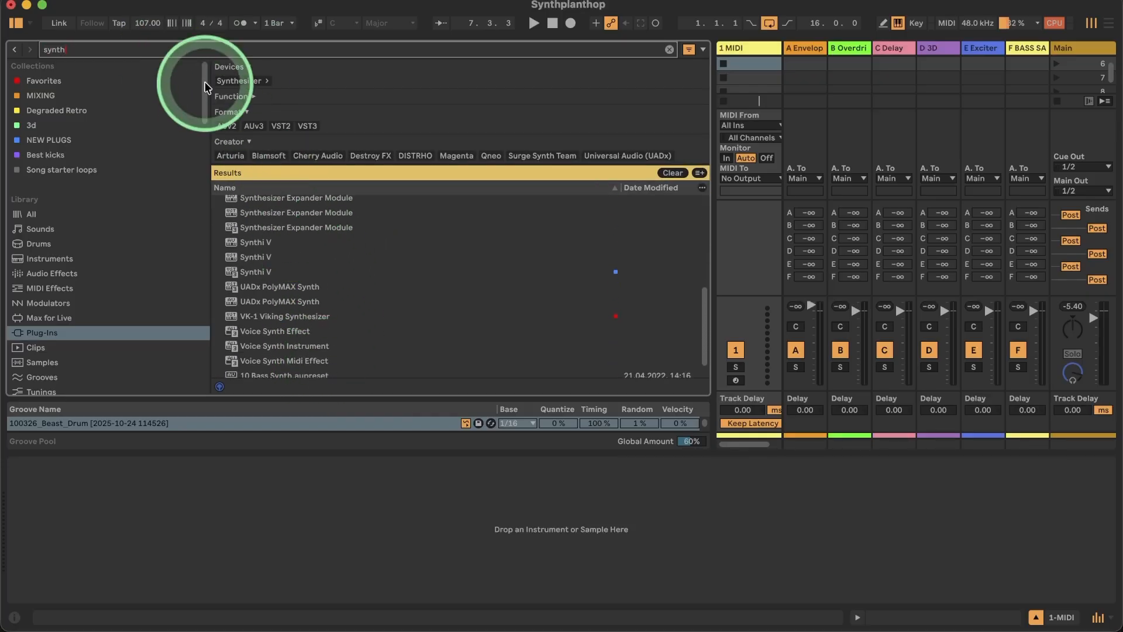
# Shorten the plug-in search term to "sy".
pyautogui.click(103, 48)
pyautogui.press('BackSpace')
pyautogui.press('BackSpace')
pyautogui.press('BackSpace')
pyautogui.click(115, 104)
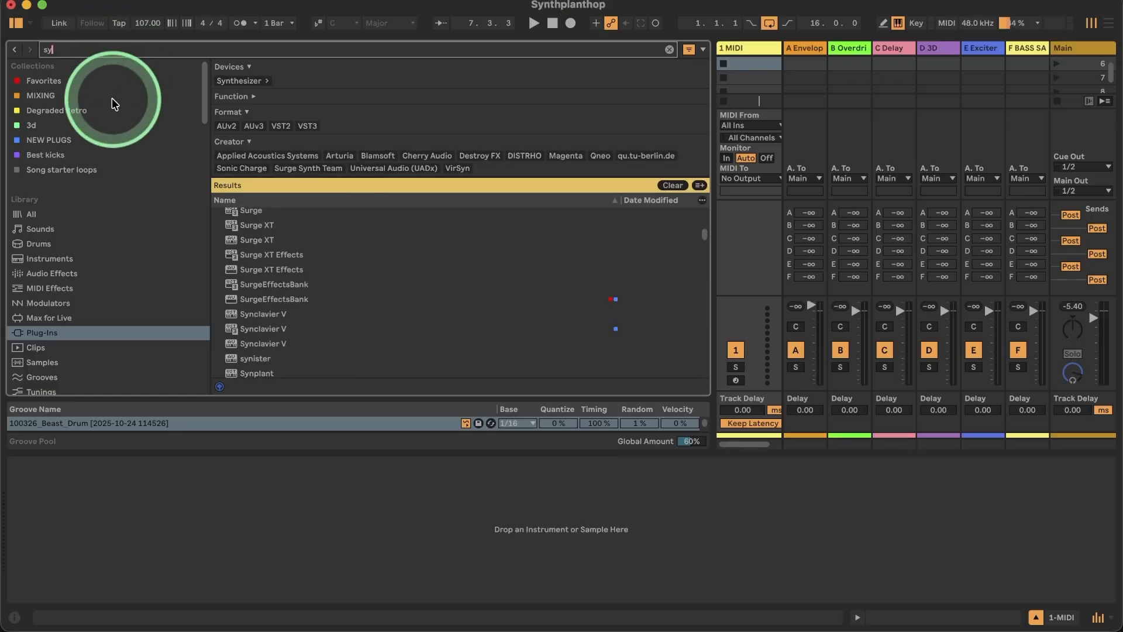
# Narrow the plug-in search to "syn" and load Synplant onto the MIDI track.
pyautogui.write('n')
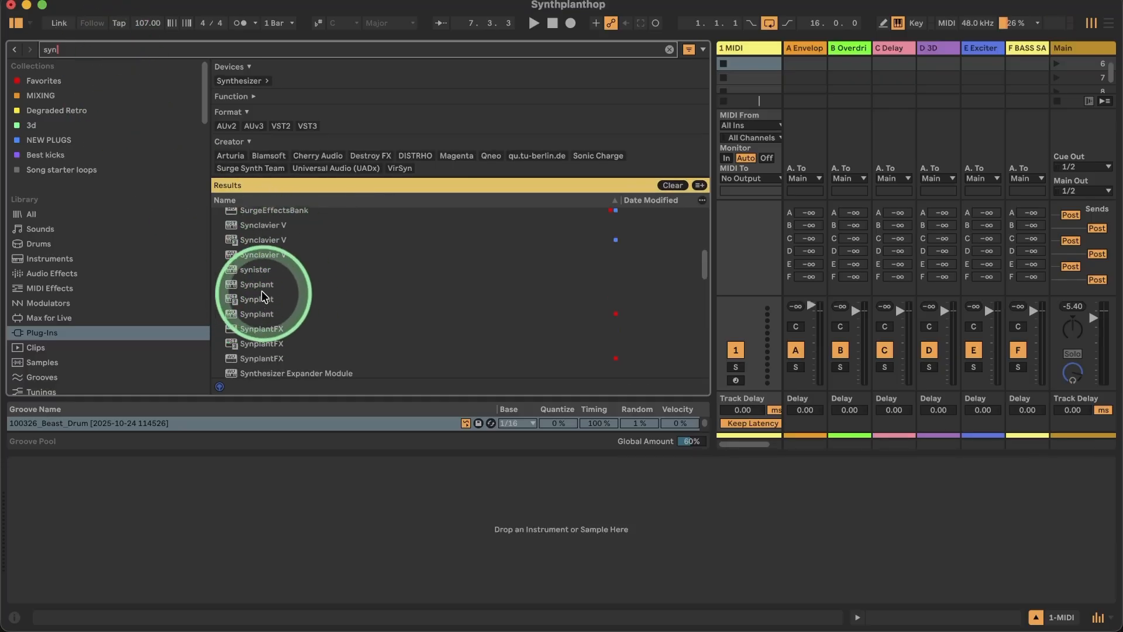
pyautogui.doubleClick(250, 316)
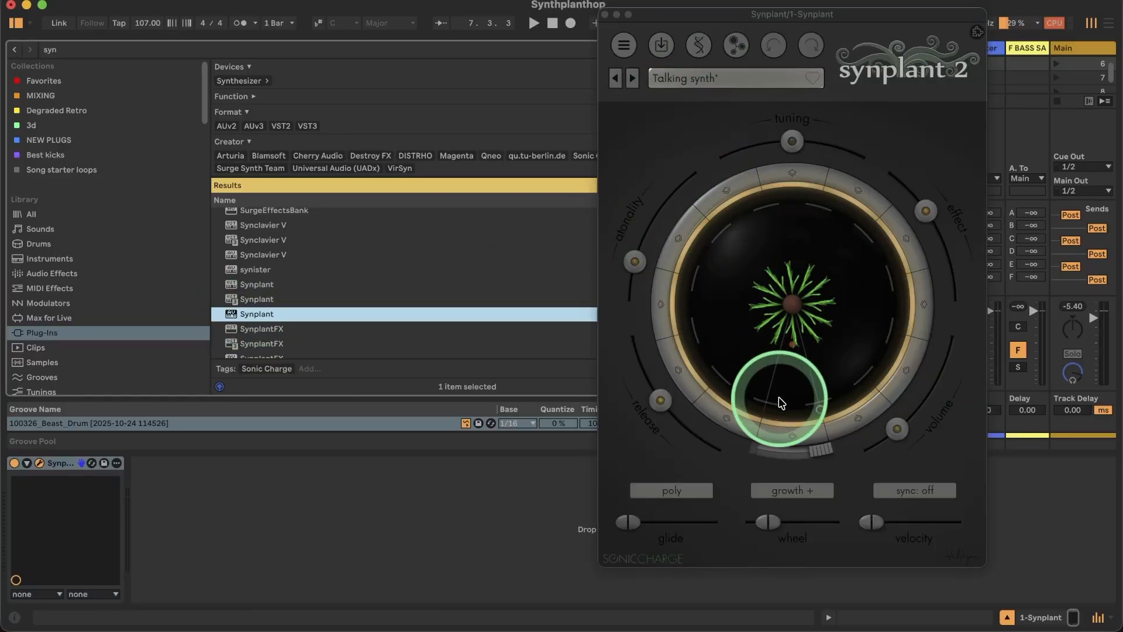
# Browse the one-shot samples with the Pad filter removed, the Kick filter applied and the search text cleared.
pyautogui.scroll(-1, 52, 249)
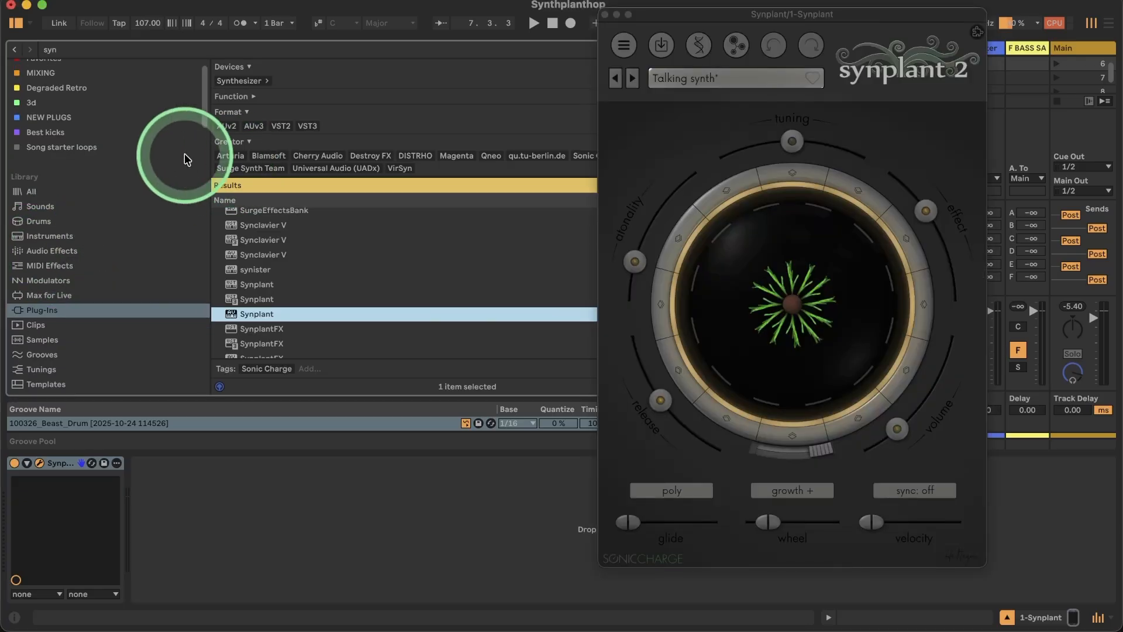
pyautogui.scroll(-2, 113, 217)
pyautogui.click(38, 290)
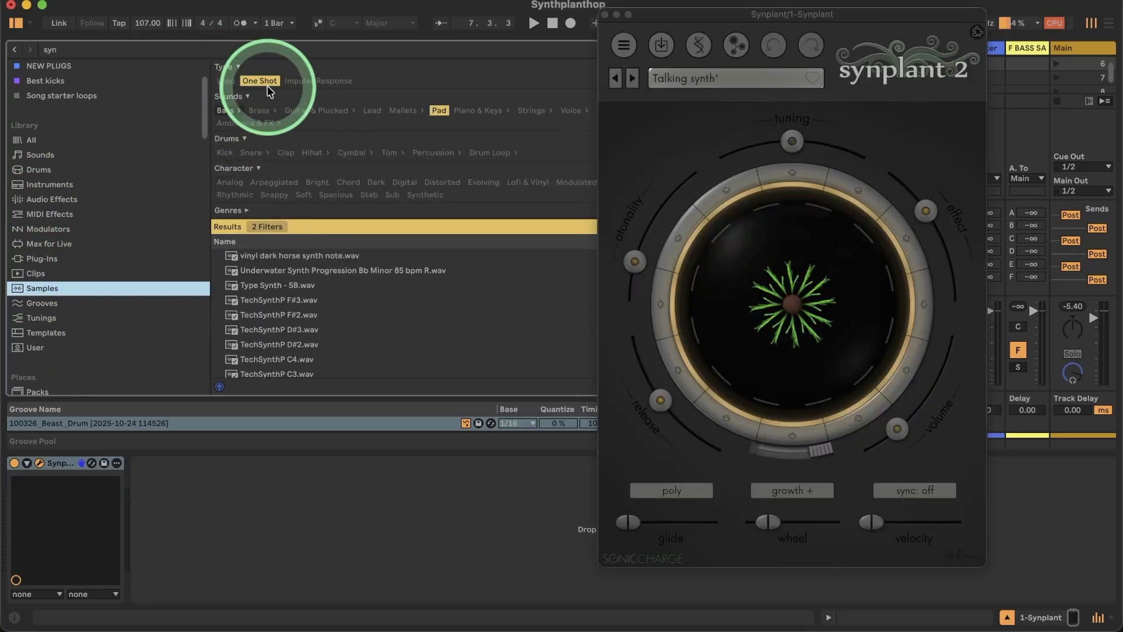
pyautogui.click(440, 111)
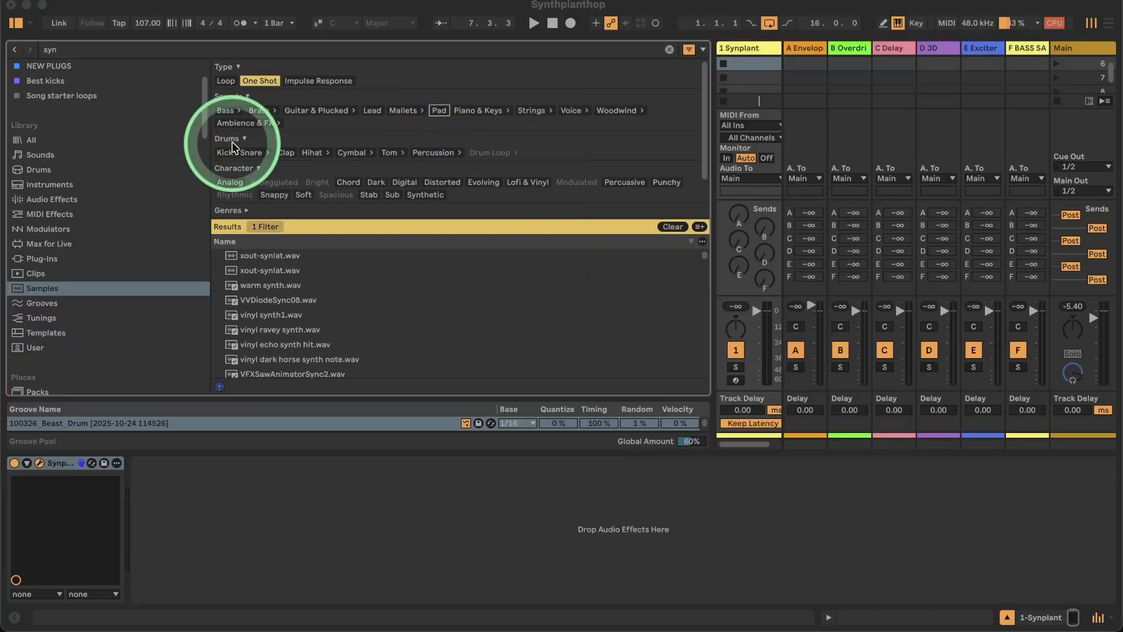
pyautogui.click(220, 156)
pyautogui.click(226, 153)
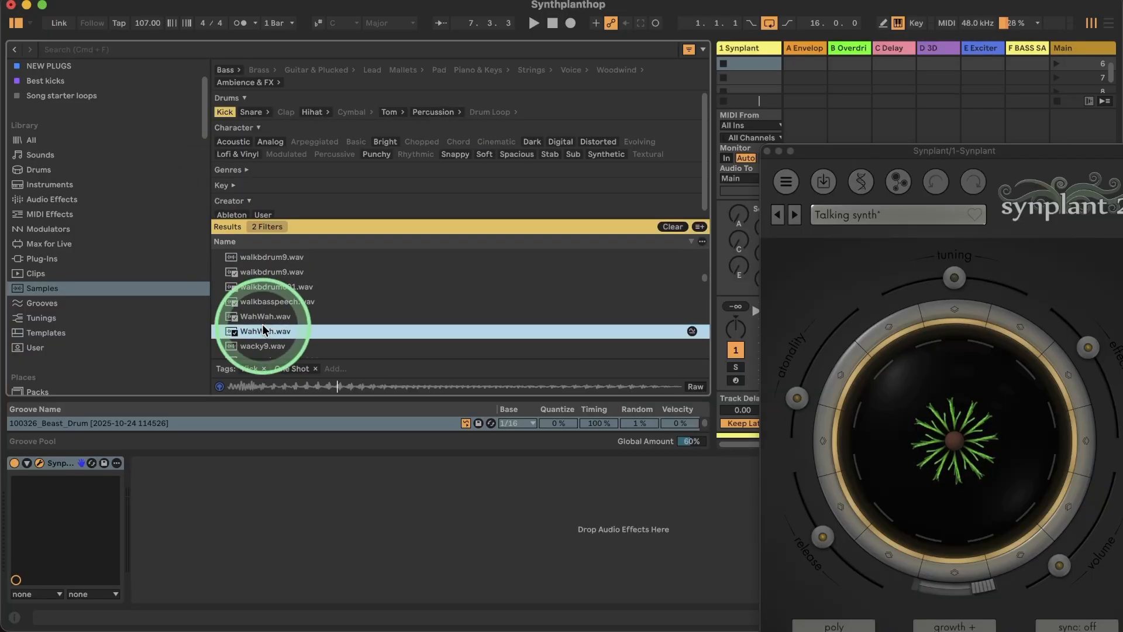
# Audition kick one-shots and load wacb_kickdrum_065.wav into Synplant as the source sample.
pyautogui.press('Down')
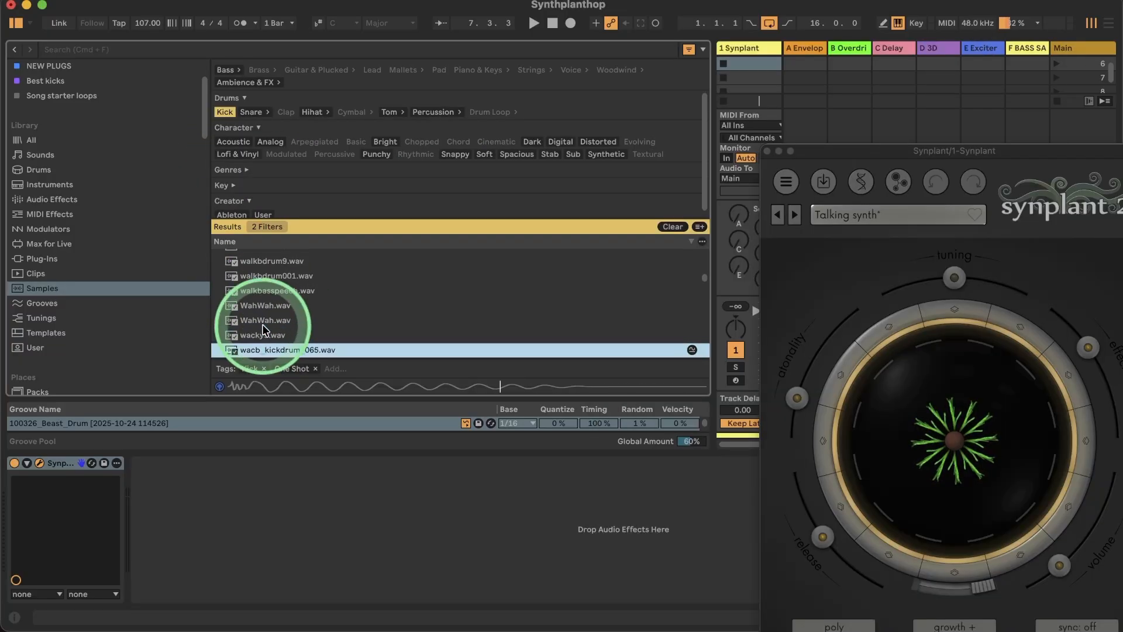
pyautogui.press('Up')
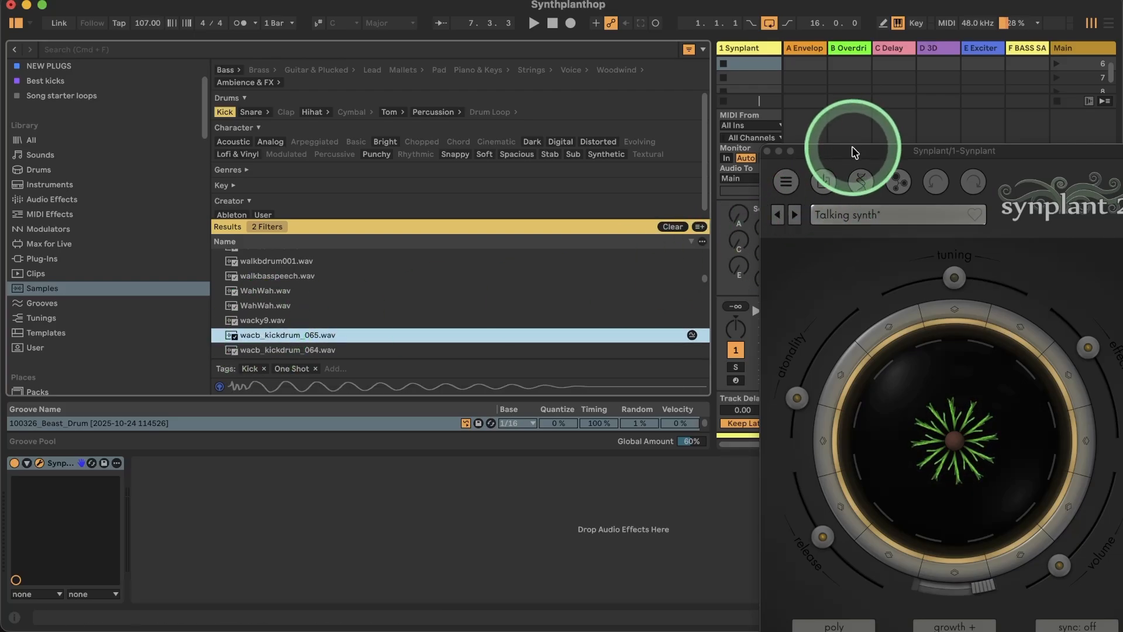
pyautogui.moveTo(852, 156); pyautogui.dragTo(591, 38)
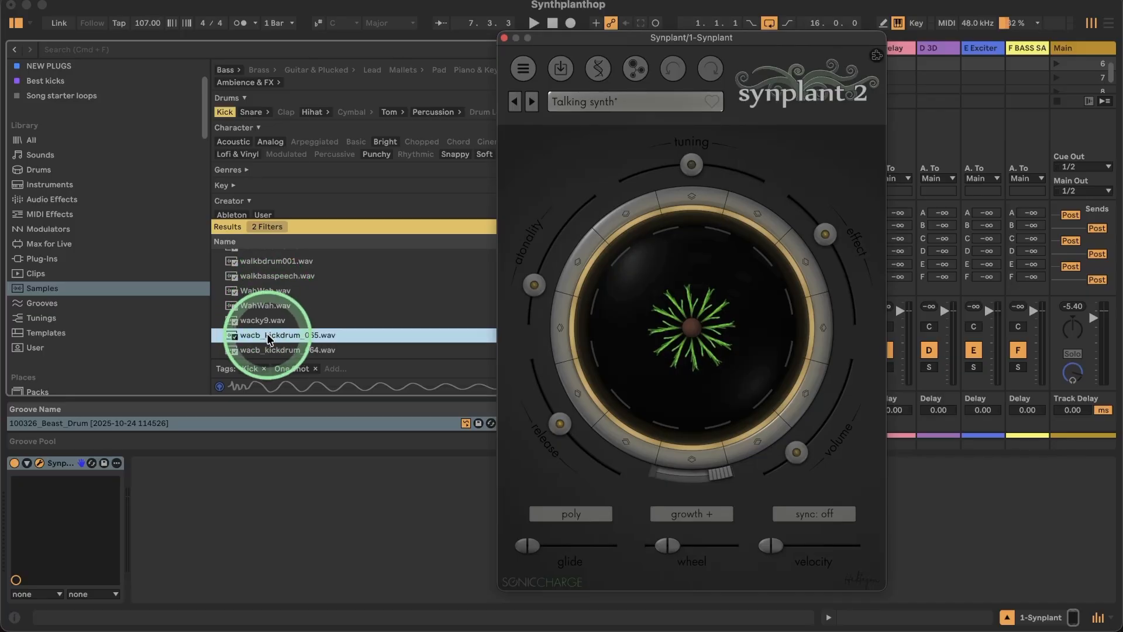
pyautogui.moveTo(261, 335); pyautogui.dragTo(693, 332)
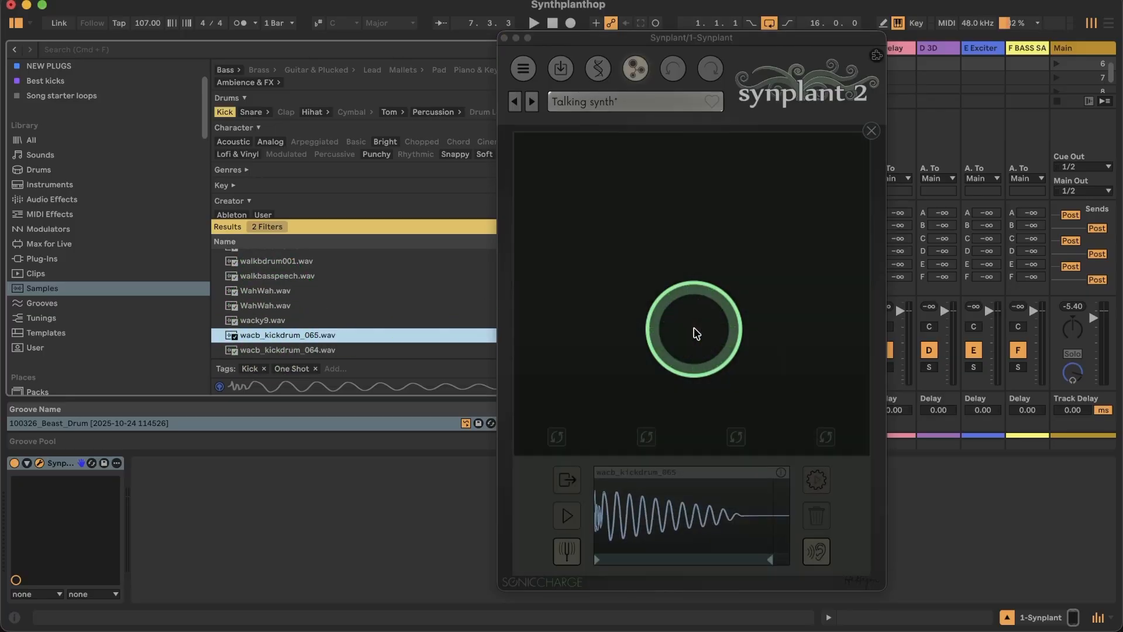
# Preview the loaded kick sample in Synplant and generate patches from it.
pyautogui.click(570, 519)
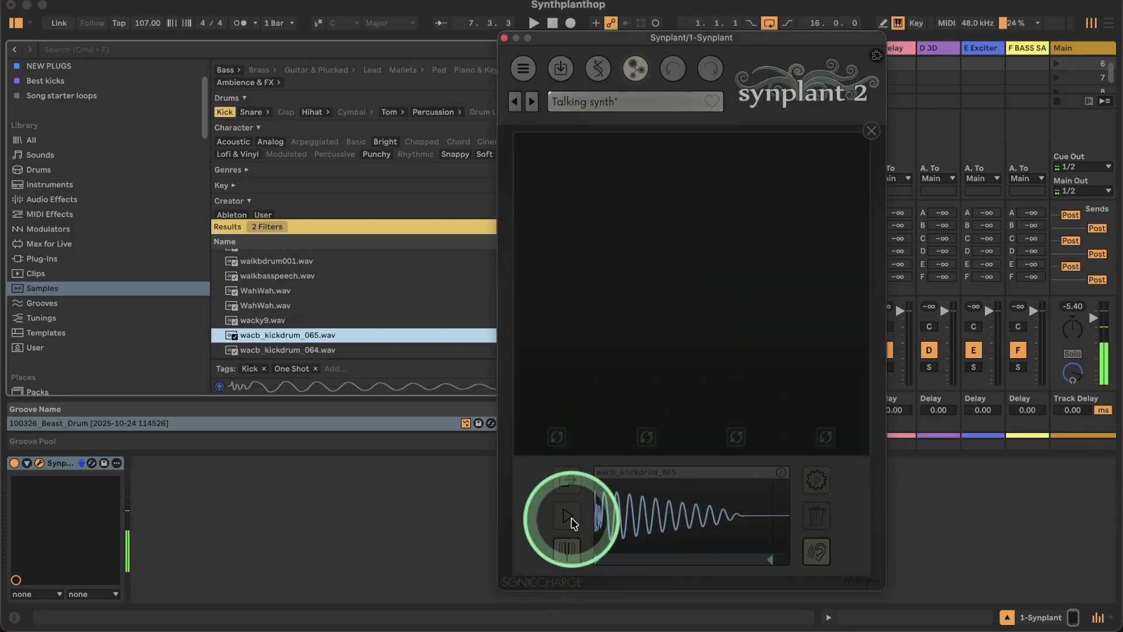
pyautogui.click(819, 483)
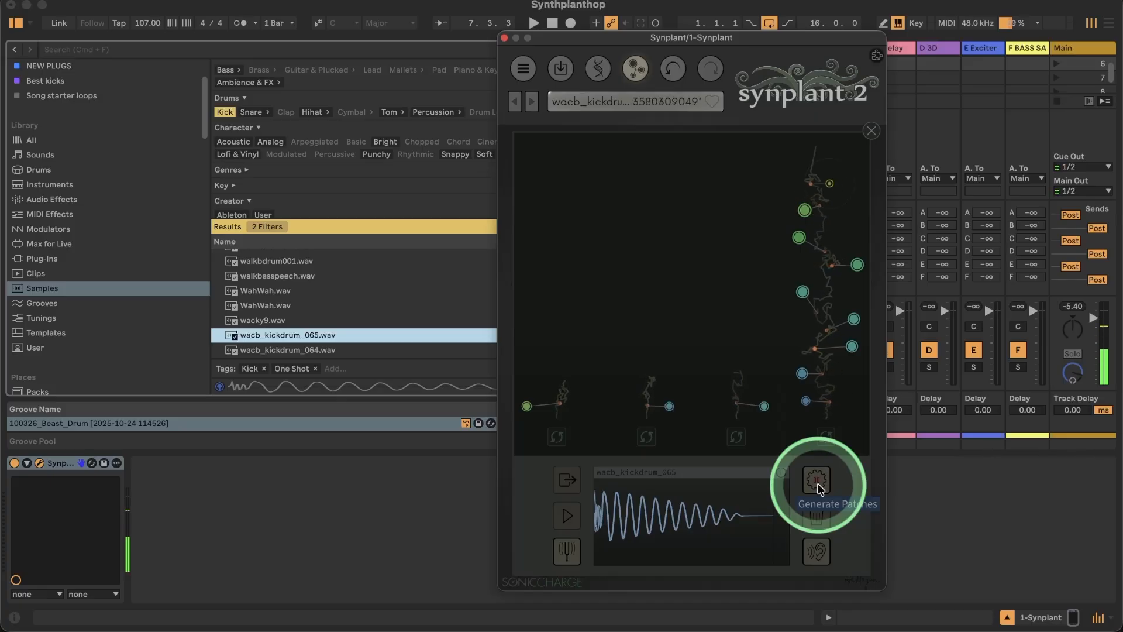
pyautogui.click(750, 399)
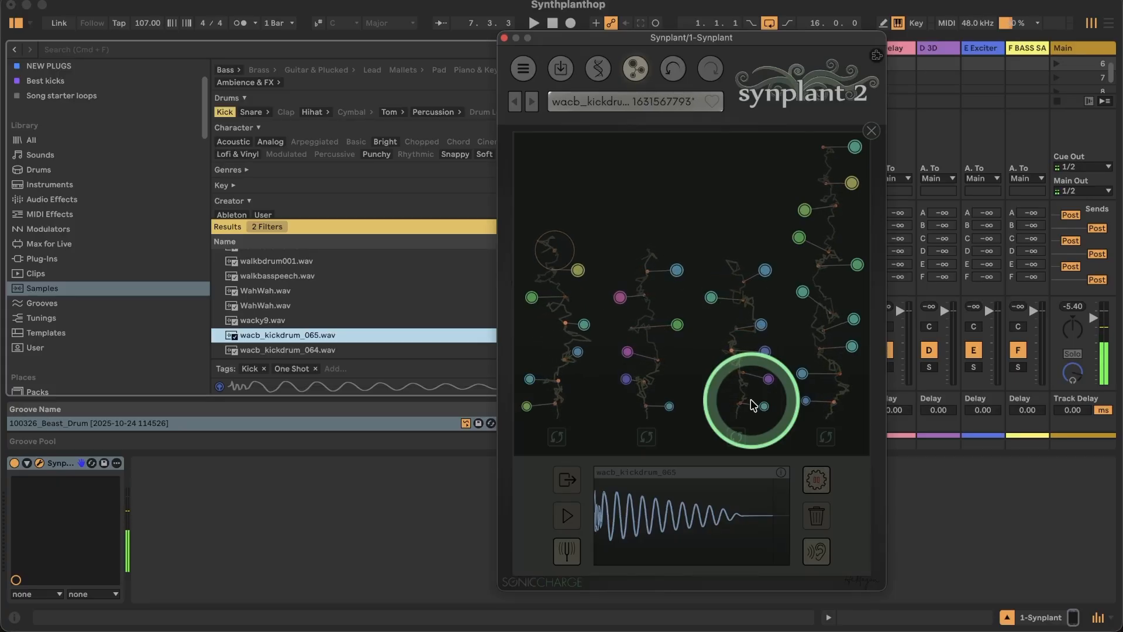
# Audition the generated patches, choose the blue one near the top of the first strand, and close the Synplant window.
pyautogui.press('space')
pyautogui.moveTo(592, 316)
pyautogui.mouseDown()
pyautogui.moveTo(567, 524)
pyautogui.moveTo(585, 371)
pyautogui.moveTo(529, 186)
pyautogui.moveTo(587, 243)
pyautogui.moveTo(526, 201)
pyautogui.moveTo(522, 142)
pyautogui.moveTo(527, 191)
pyautogui.moveTo(934, 464)
pyautogui.moveTo(800, 243)
pyautogui.moveTo(877, 139)
pyautogui.moveTo(597, 155)
pyautogui.moveTo(809, 163)
pyautogui.mouseUp()
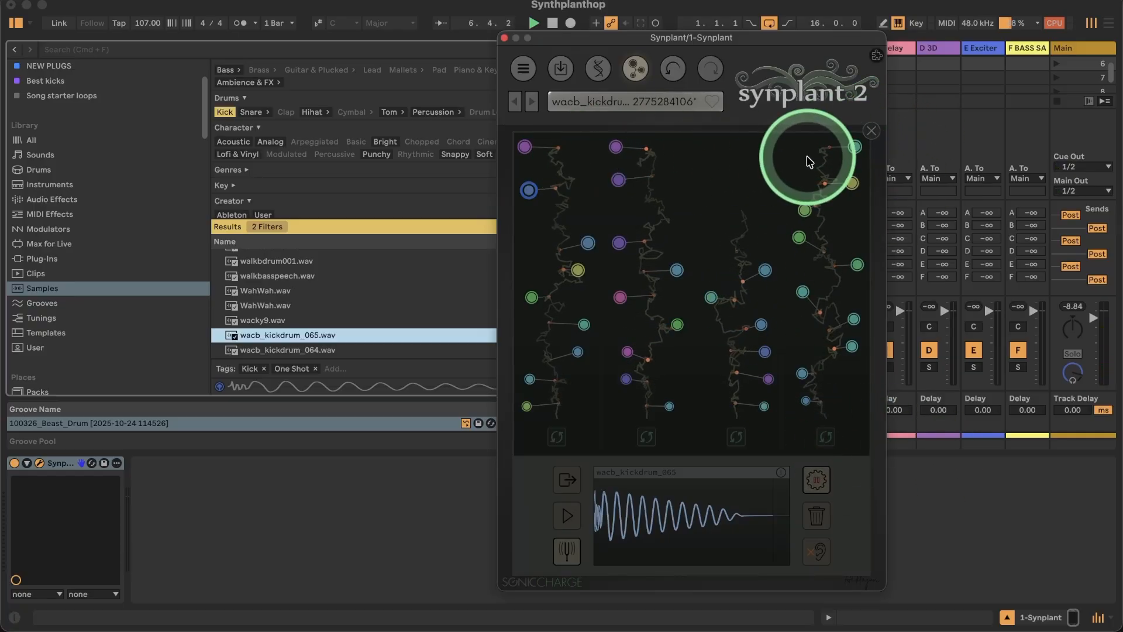
pyautogui.click(871, 132)
pyautogui.moveTo(654, 300); pyautogui.dragTo(493, 41)
pyautogui.click(504, 39)
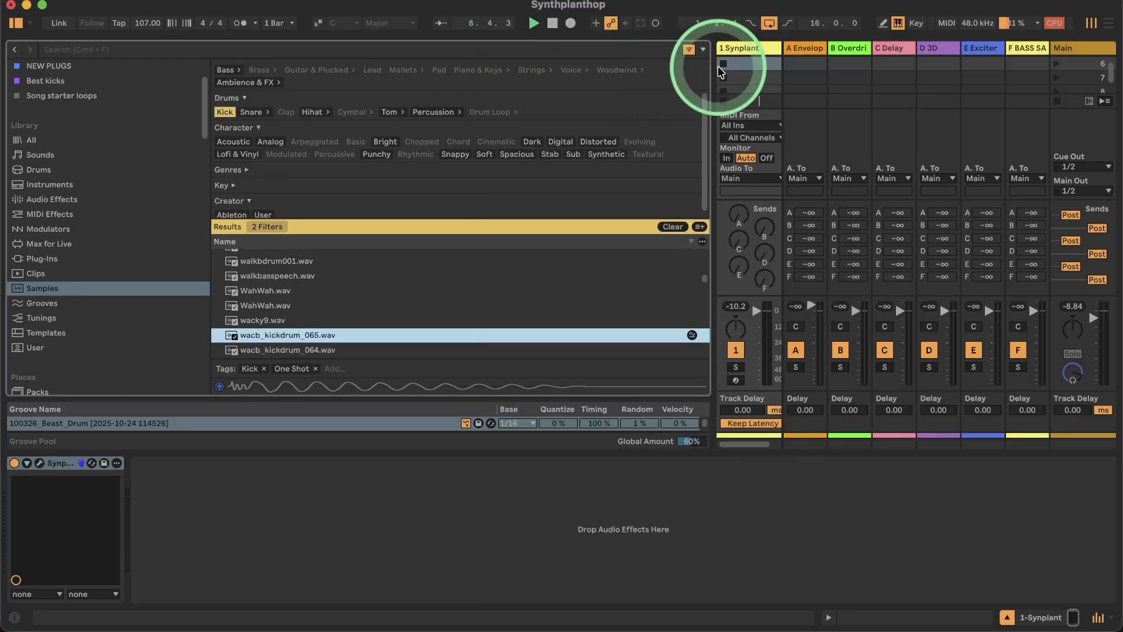
# Create an empty one-bar MIDI clip in the Synplant track's scene 6 slot.
pyautogui.doubleClick(740, 64)
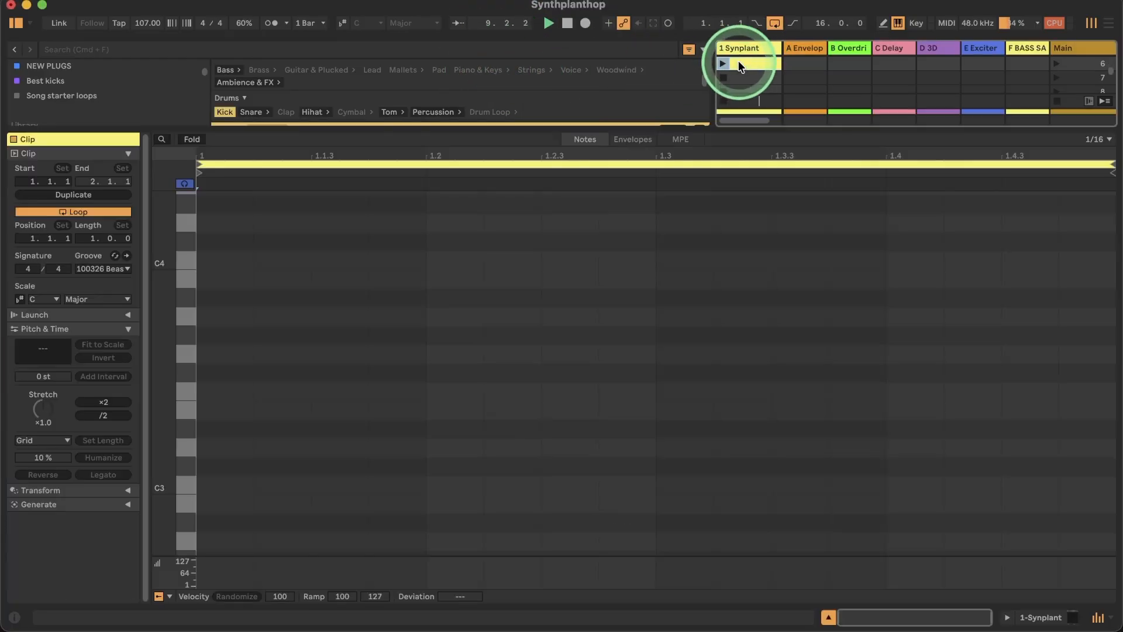
pyautogui.click(185, 491)
pyautogui.doubleClick(222, 485)
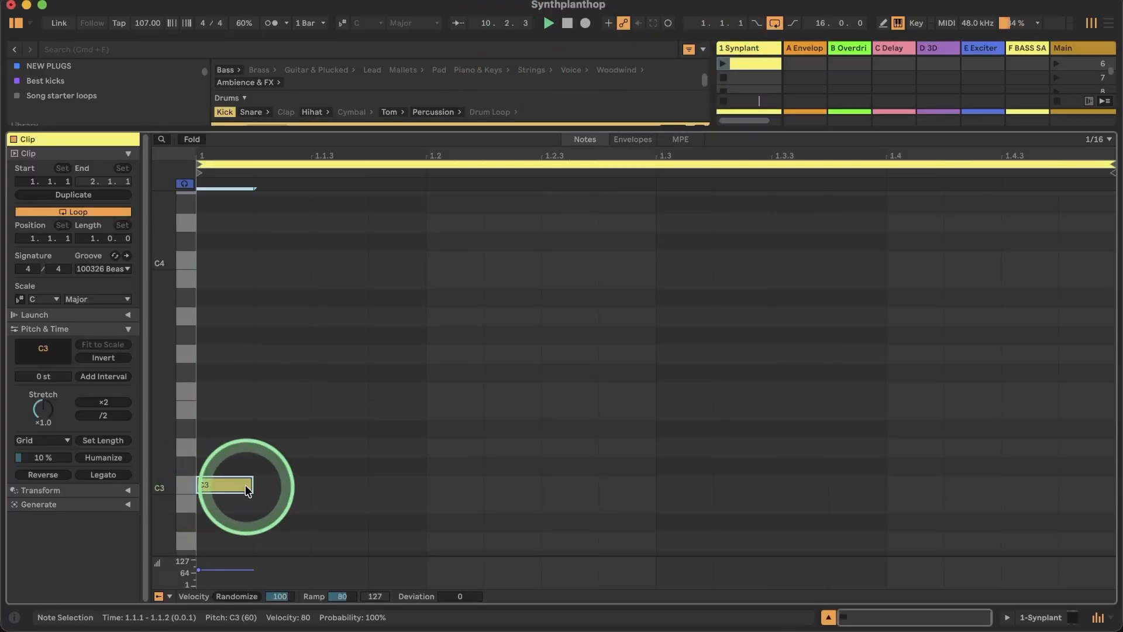
pyautogui.doubleClick(214, 481)
pyautogui.scroll(-10, 212, 475)
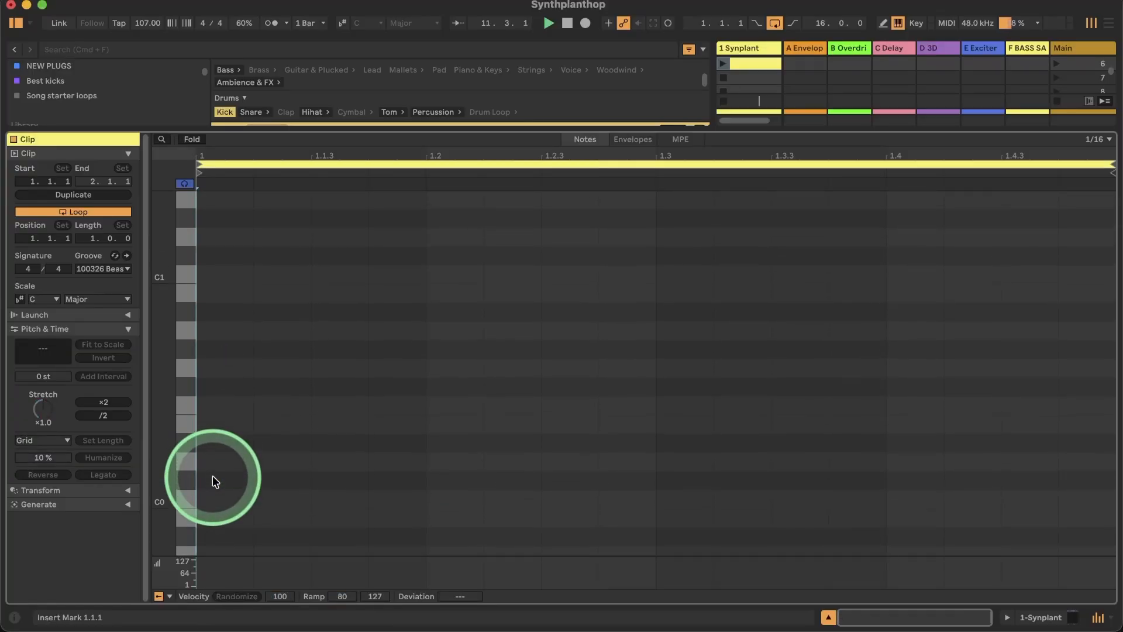
pyautogui.click(234, 299)
pyautogui.doubleClick(213, 279)
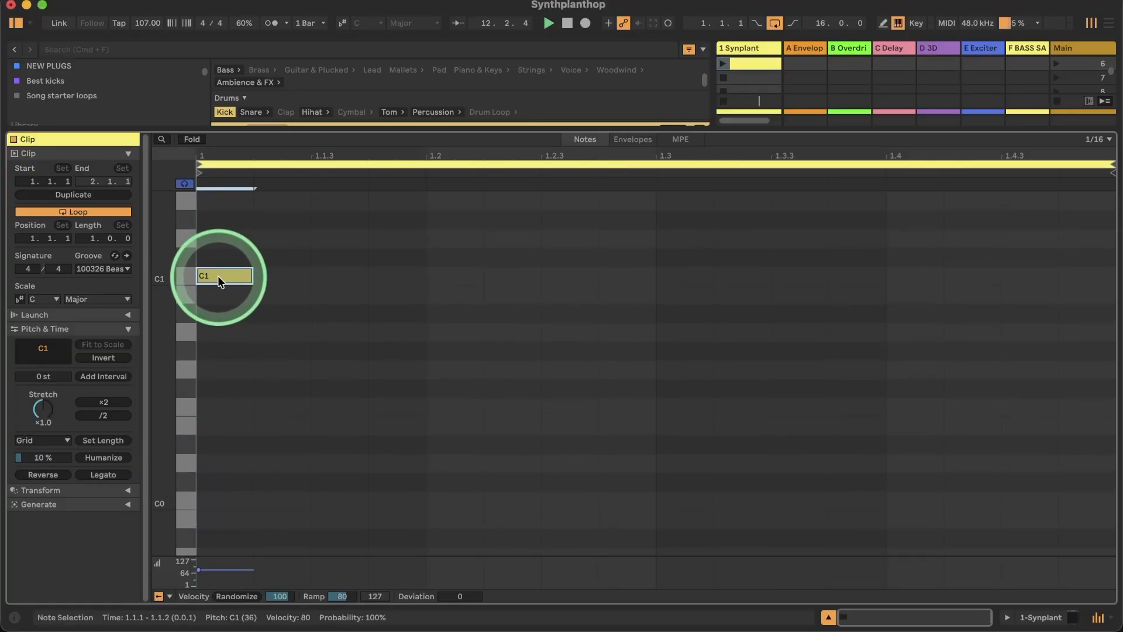
pyautogui.doubleClick(218, 276)
# Add C2 sixteenth notes at 1.1.1 and 1.2.3 in the Synplant clip and launch it.
pyautogui.scroll(5, 217, 275)
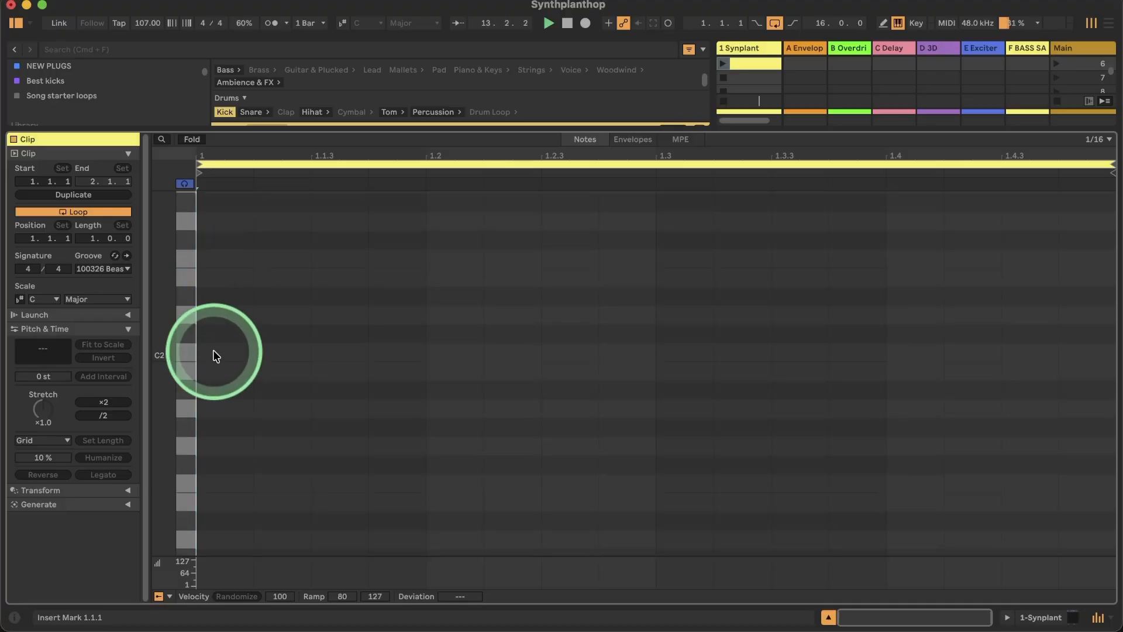
pyautogui.doubleClick(212, 350)
pyautogui.moveTo(214, 353); pyautogui.dragTo(584, 354)
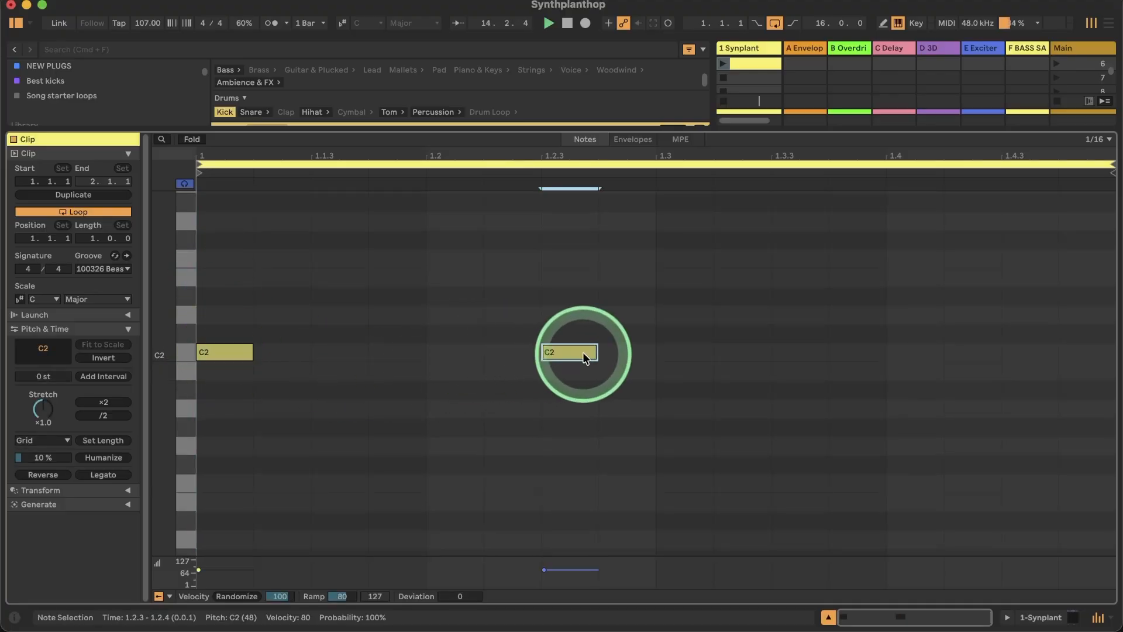
pyautogui.click(723, 64)
pyautogui.click(757, 510)
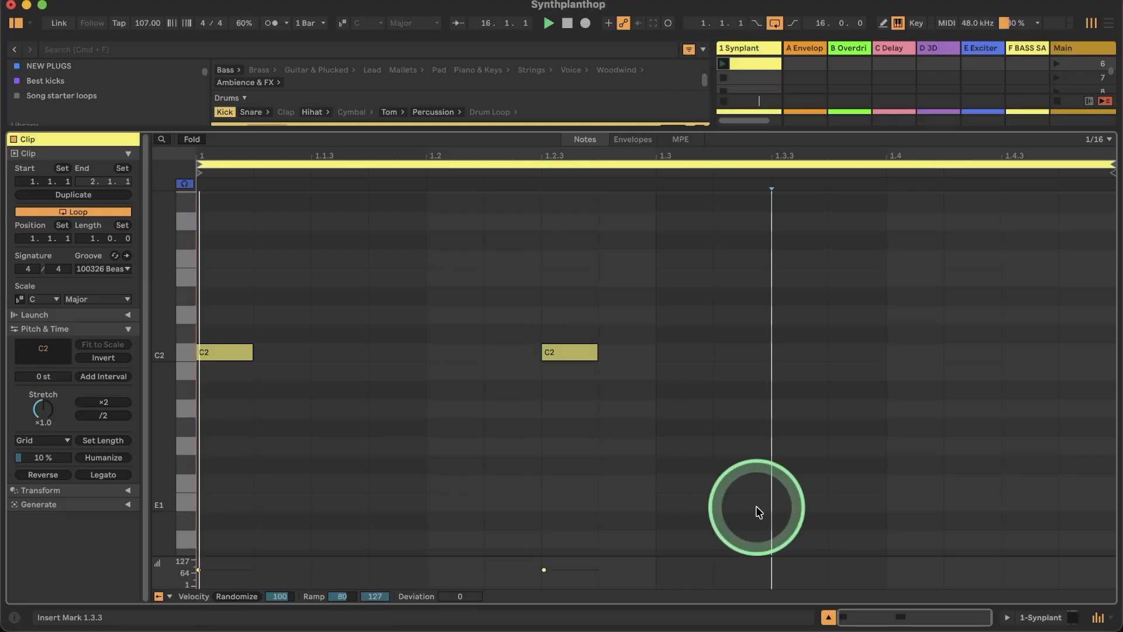
# Reopen the Synplant window from the track's device and apply Correct Tuning to the kick patch.
pyautogui.click(1040, 619)
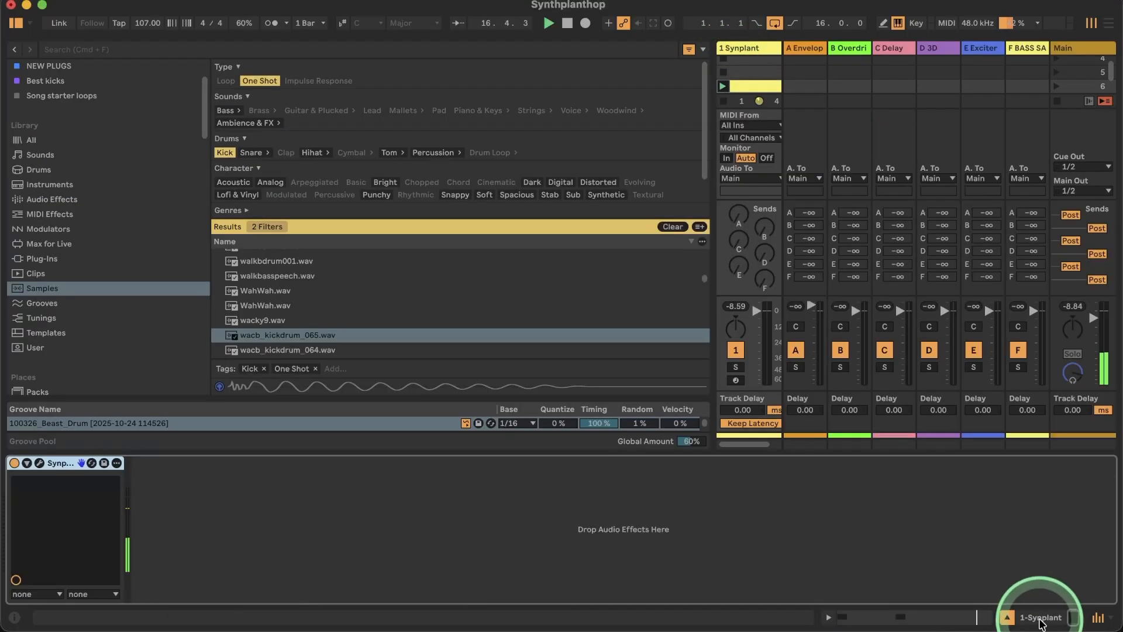
pyautogui.click(38, 464)
pyautogui.rightClick(691, 165)
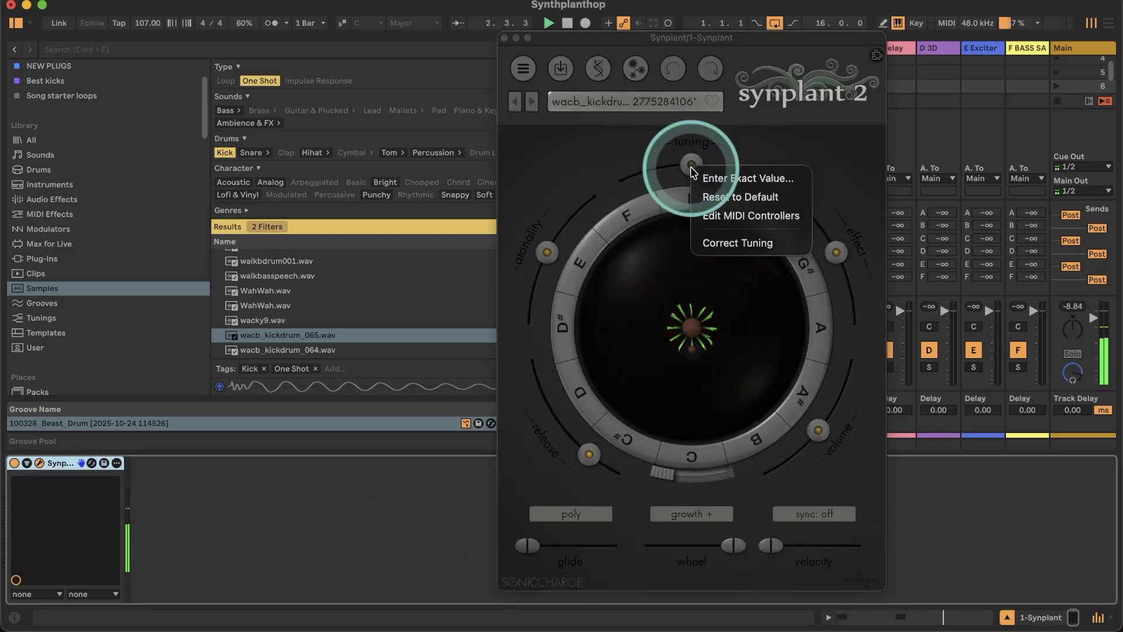
pyautogui.click(734, 243)
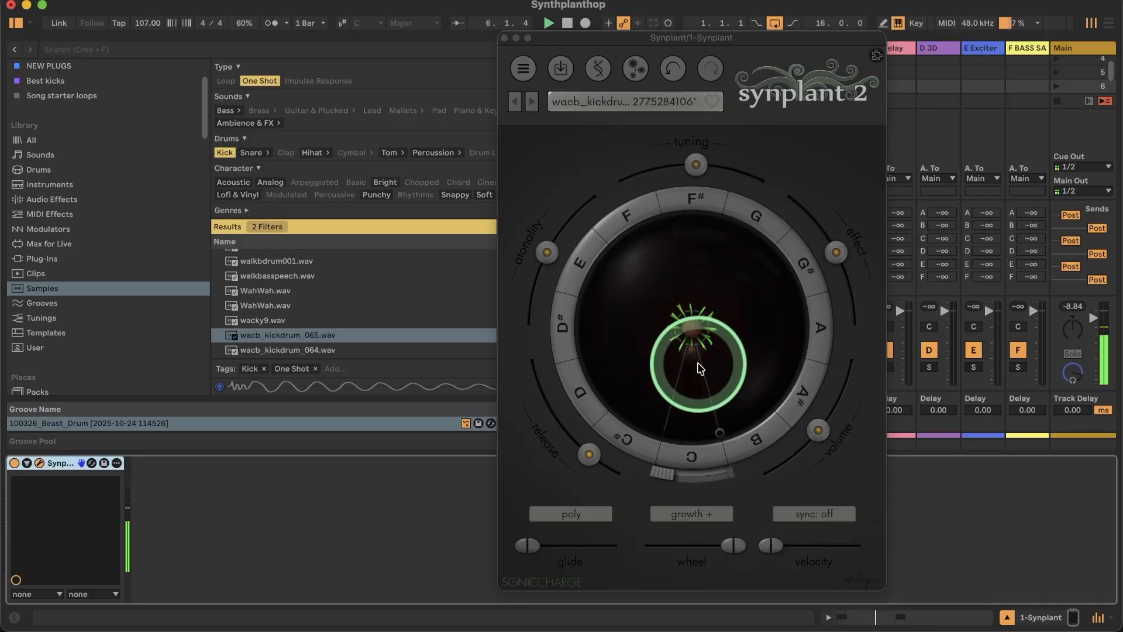
# Vary the kick by growing new random C branches and stretching them out, settling on a moderate growth amount.
pyautogui.click(695, 345)
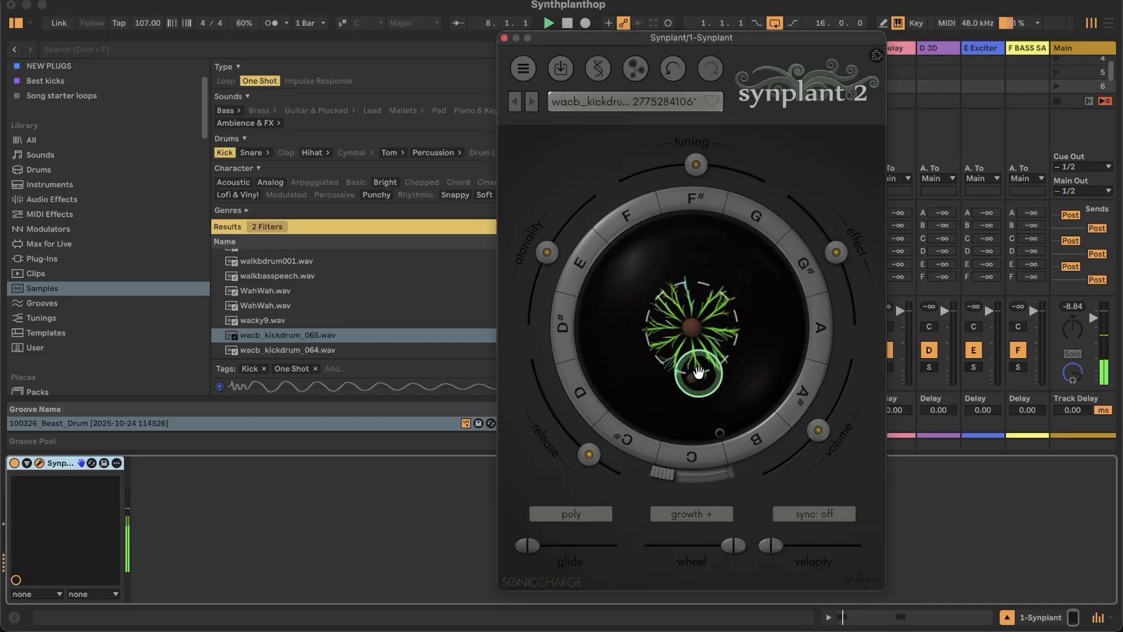
pyautogui.moveTo(691, 319); pyautogui.dragTo(691, 464)
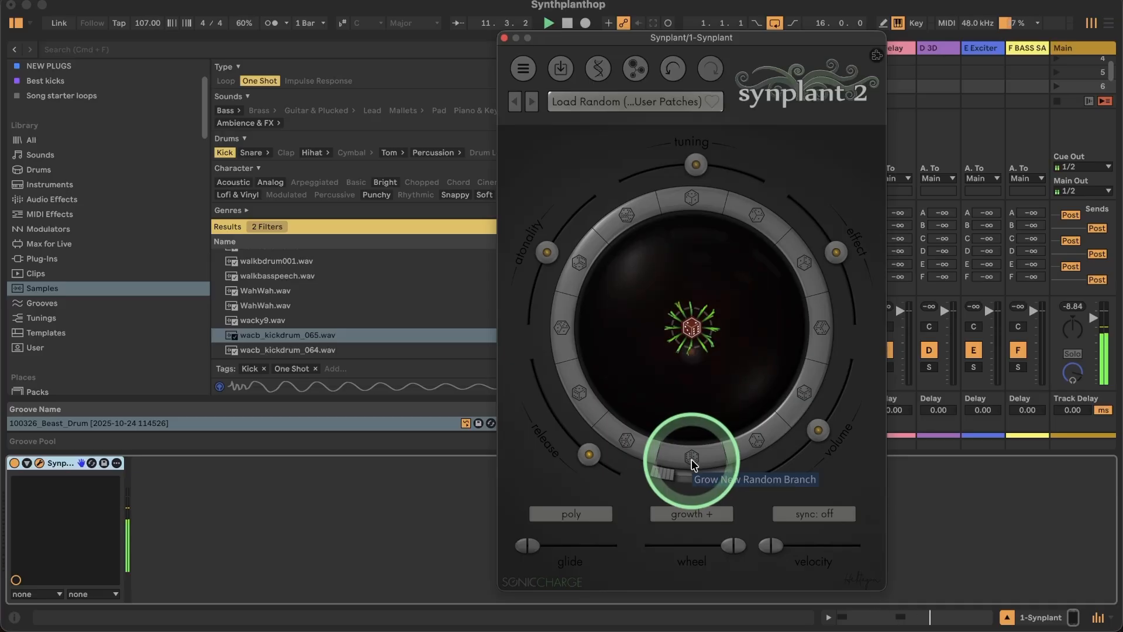
pyautogui.click(692, 464)
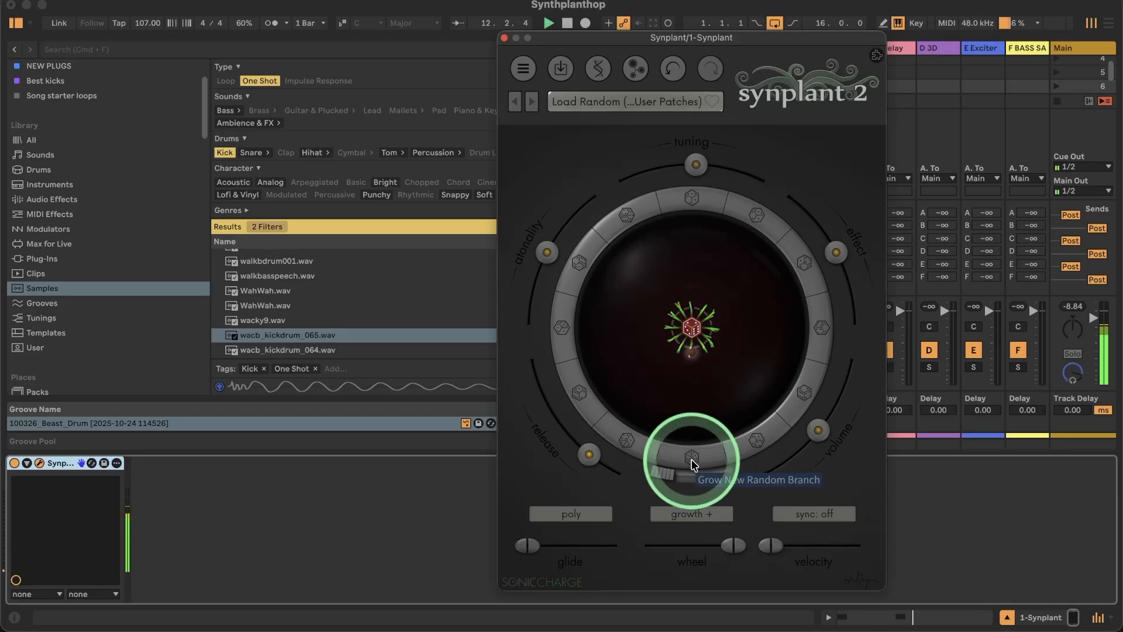
pyautogui.moveTo(692, 346); pyautogui.dragTo(691, 459)
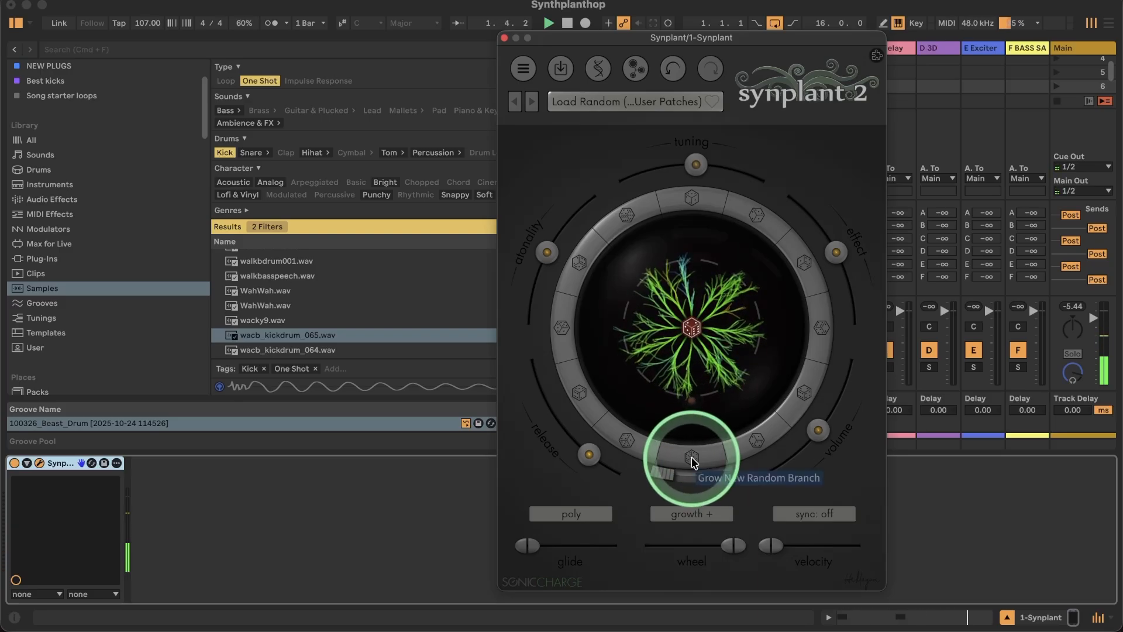
pyautogui.click(692, 463)
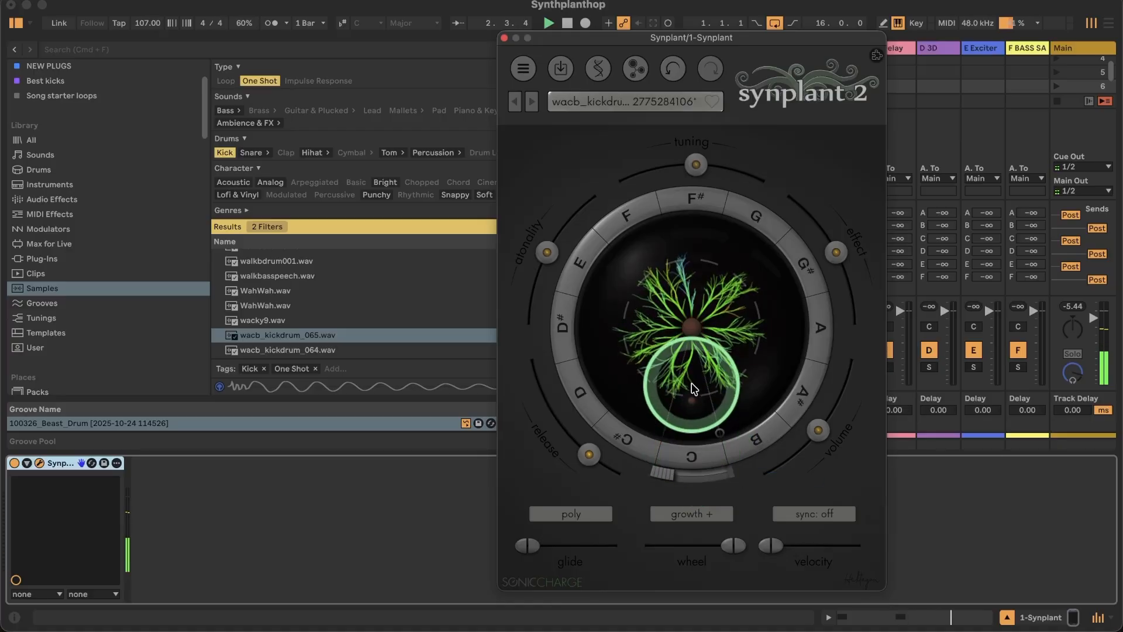
pyautogui.moveTo(692, 398); pyautogui.dragTo(693, 345)
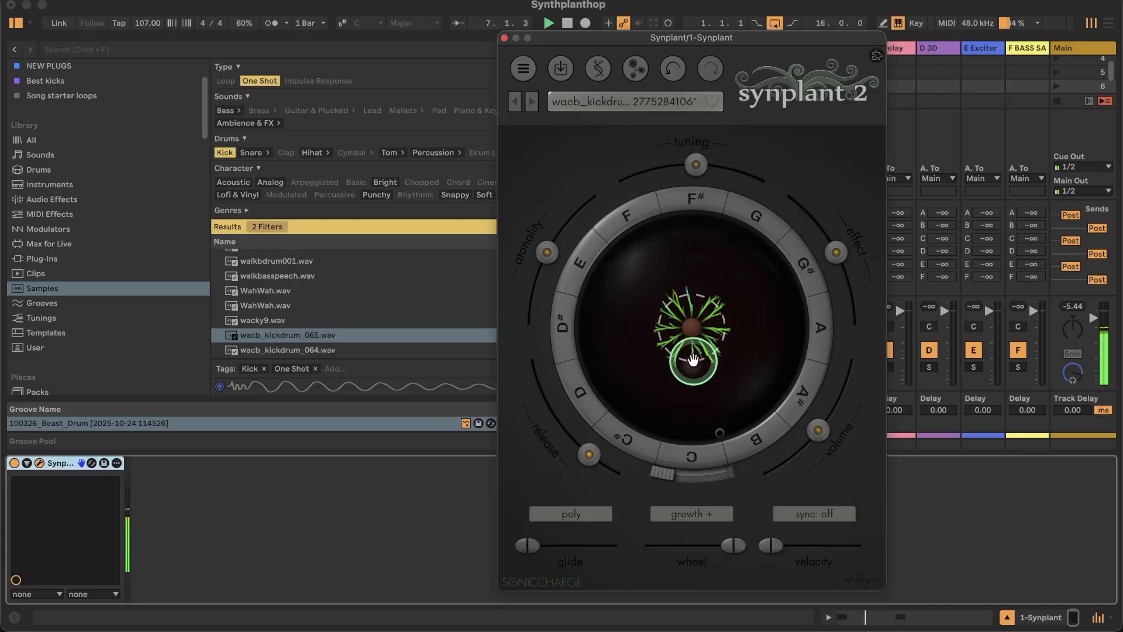
# Try raising the reverb mix gene rvb_mix to 100% in Synplant's DNA editor and close the editor.
pyautogui.moveTo(693, 359); pyautogui.dragTo(611, 76)
pyautogui.click(602, 74)
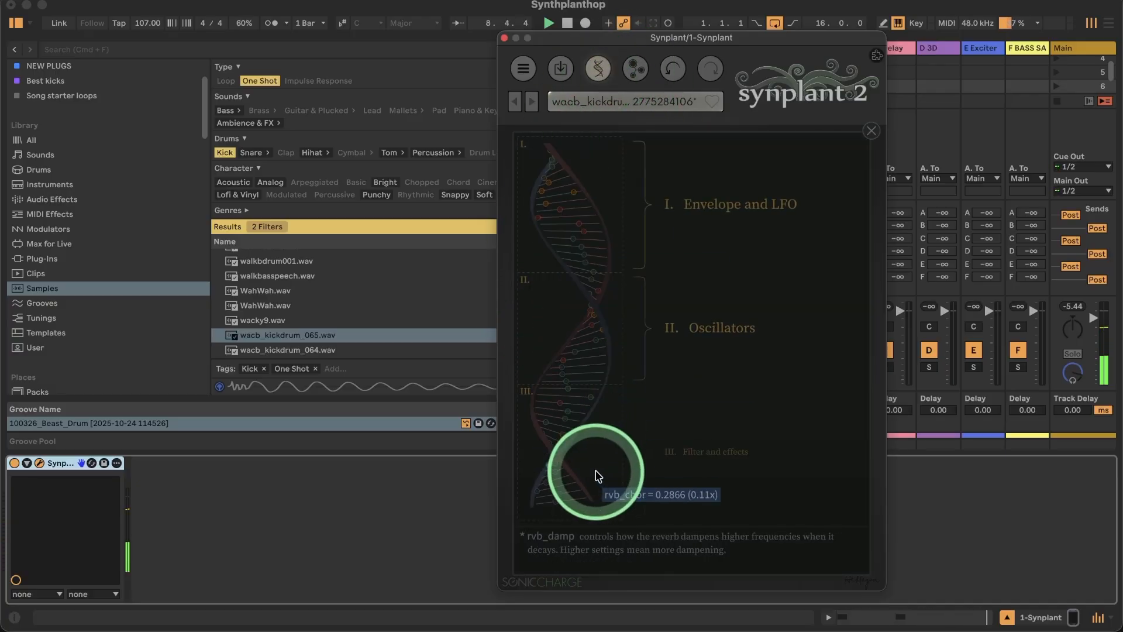
pyautogui.moveTo(616, 455); pyautogui.dragTo(613, 149)
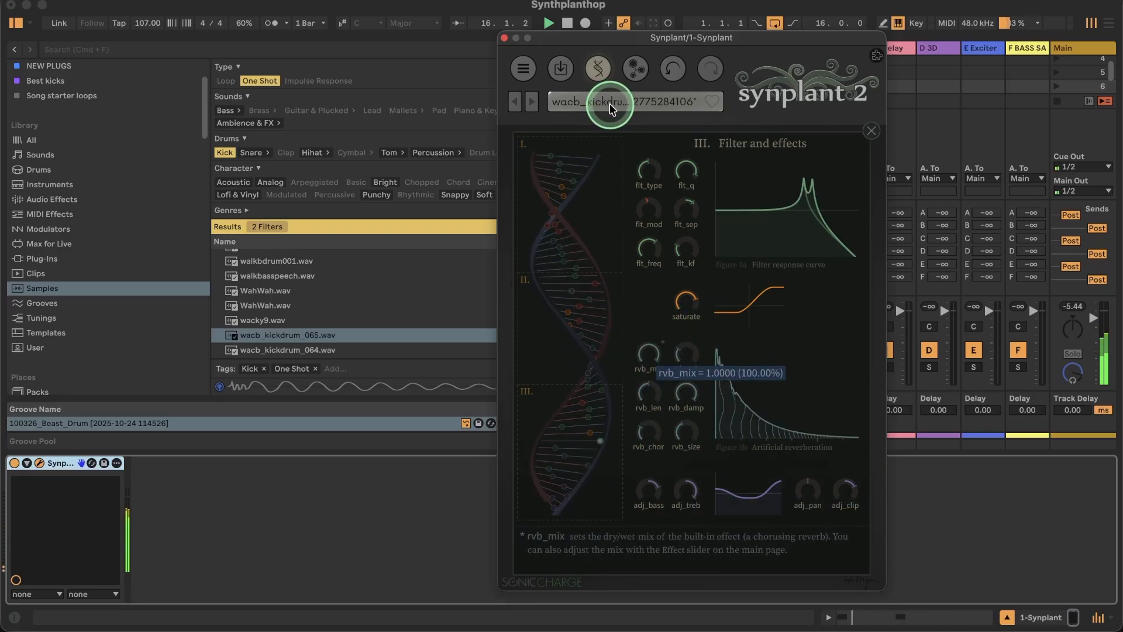
pyautogui.moveTo(610, 416); pyautogui.dragTo(874, 139)
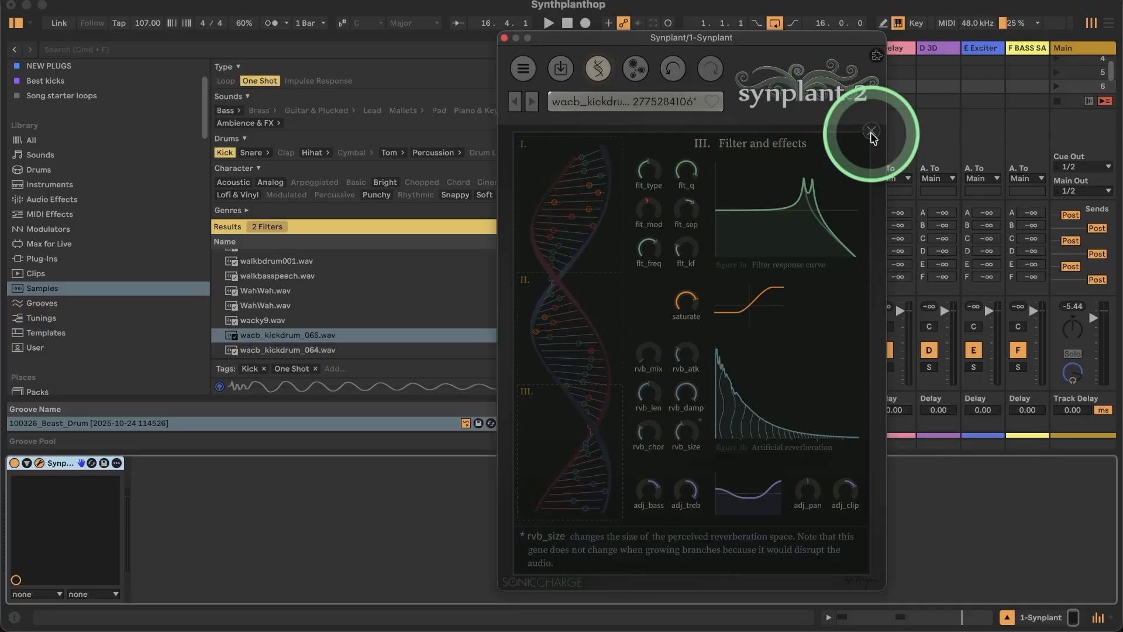
pyautogui.click(871, 132)
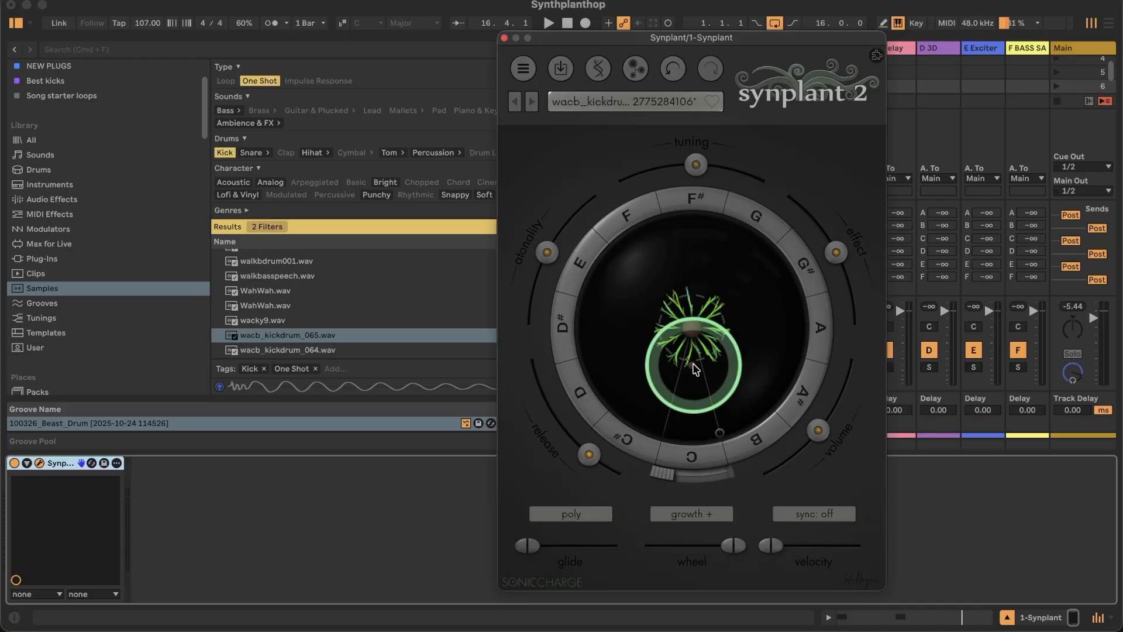
# Regrow the kick's C branch with new random variations, adjust how far it stretches, and close the Synplant window.
pyautogui.moveTo(693, 368); pyautogui.dragTo(692, 458)
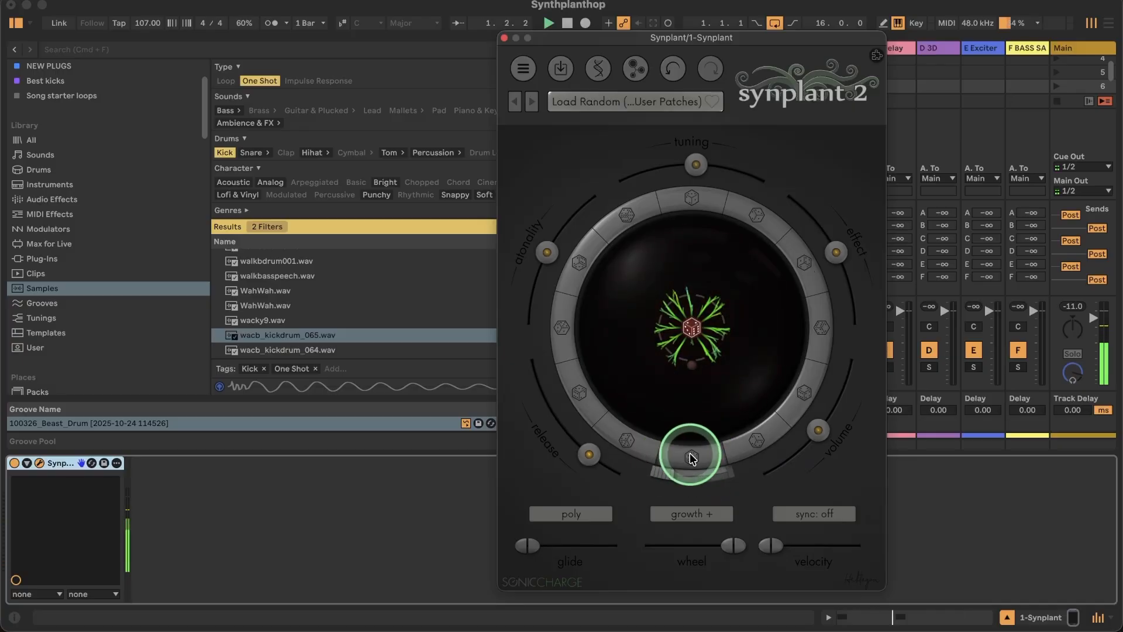
pyautogui.click(692, 458)
pyautogui.click(692, 459)
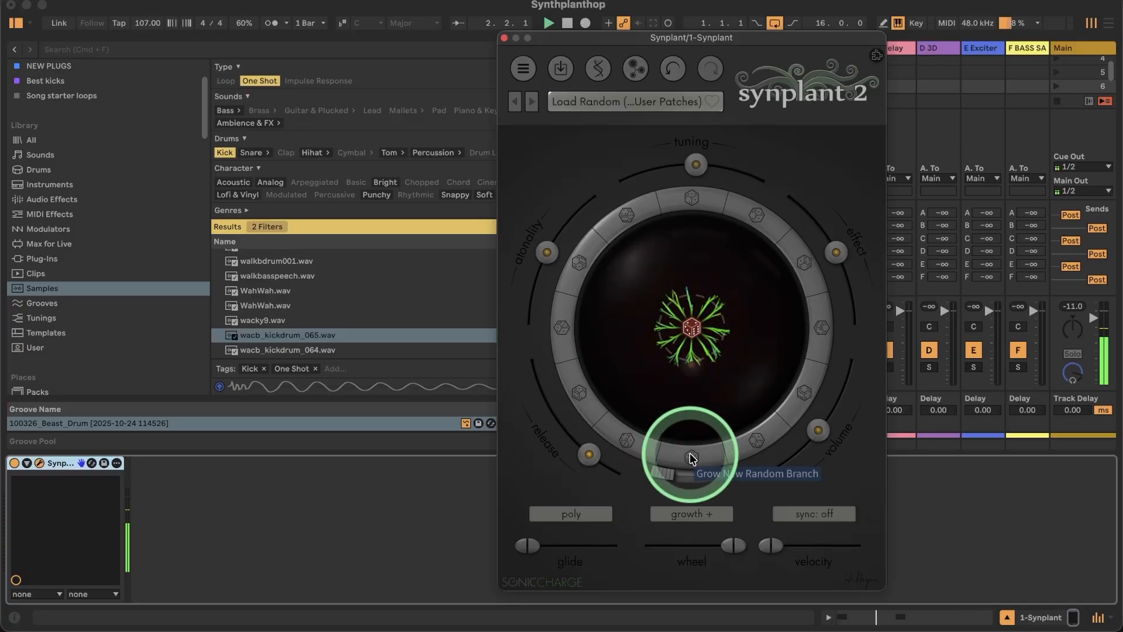
pyautogui.click(692, 459)
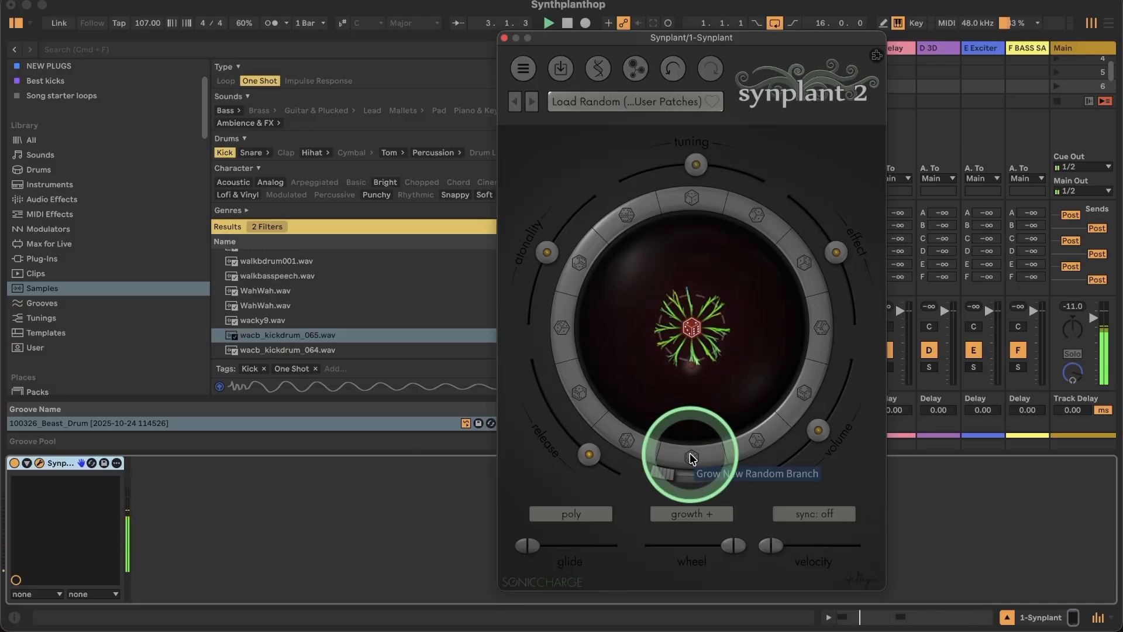
pyautogui.moveTo(692, 459); pyautogui.dragTo(698, 373)
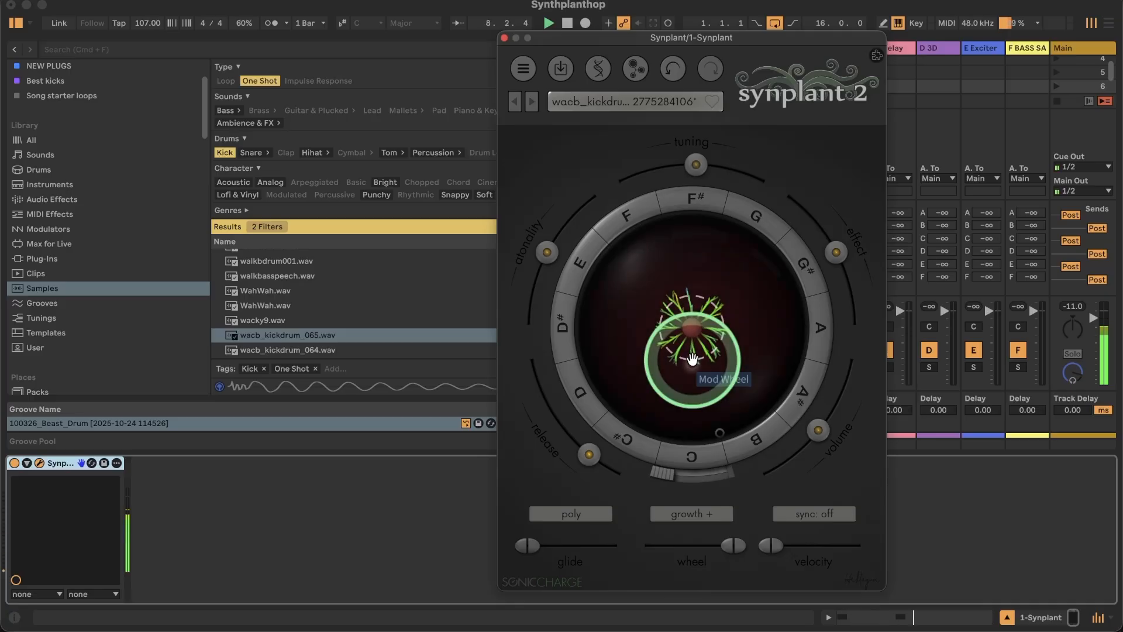
pyautogui.moveTo(692, 358); pyautogui.dragTo(734, 441)
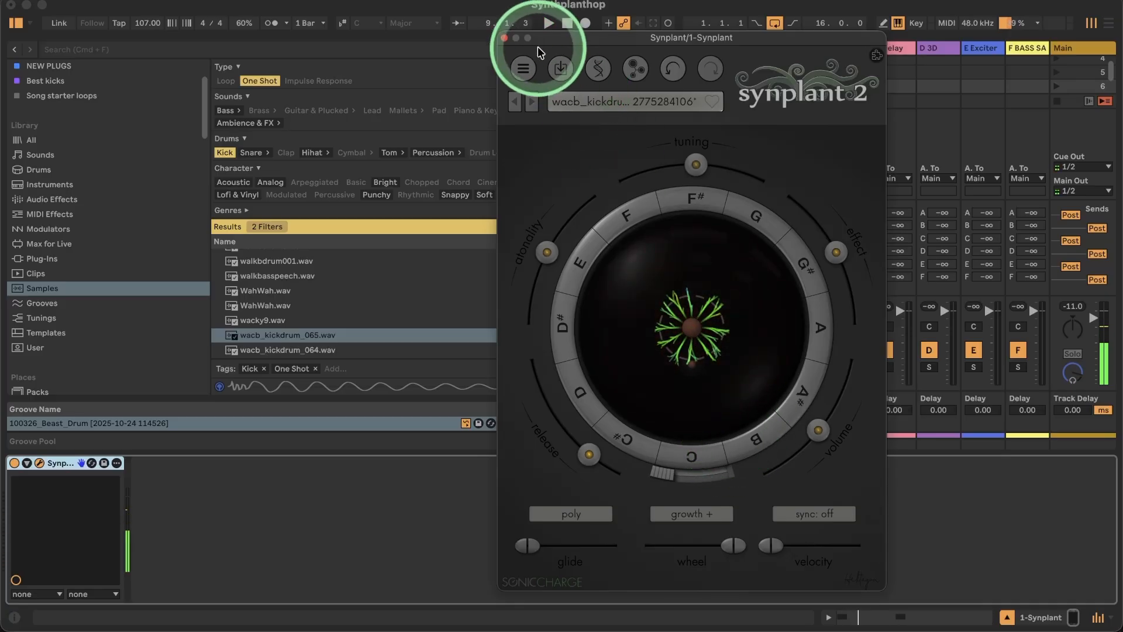
pyautogui.click(504, 38)
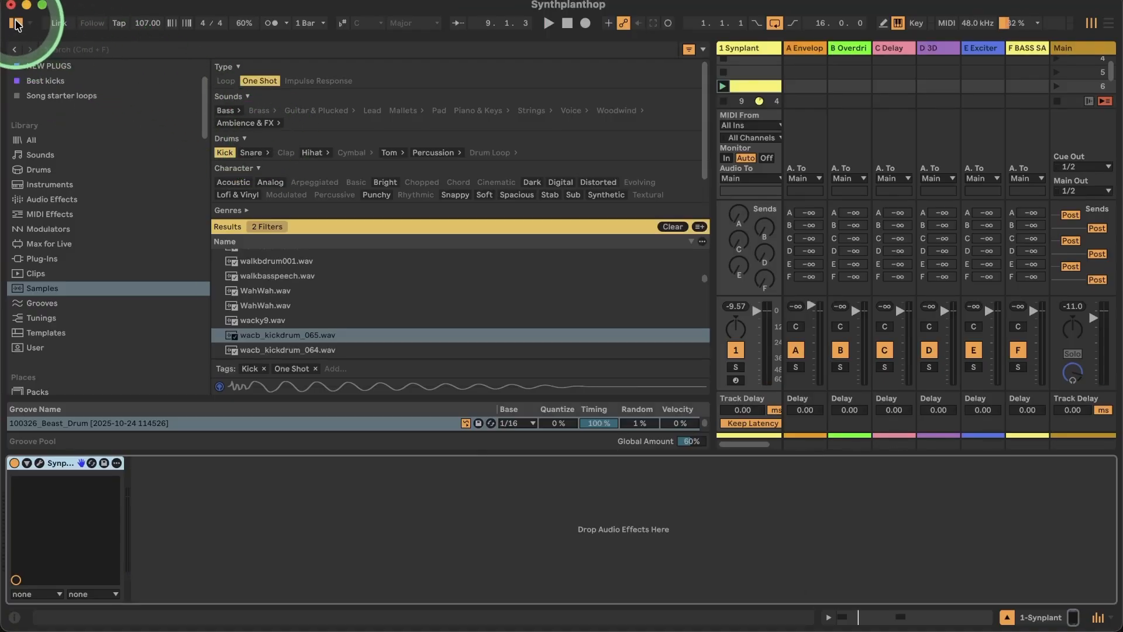
# Hide the browser and insert a new MIDI track after the kick's Synplant track.
pyautogui.click(15, 23)
pyautogui.rightClick(47, 49)
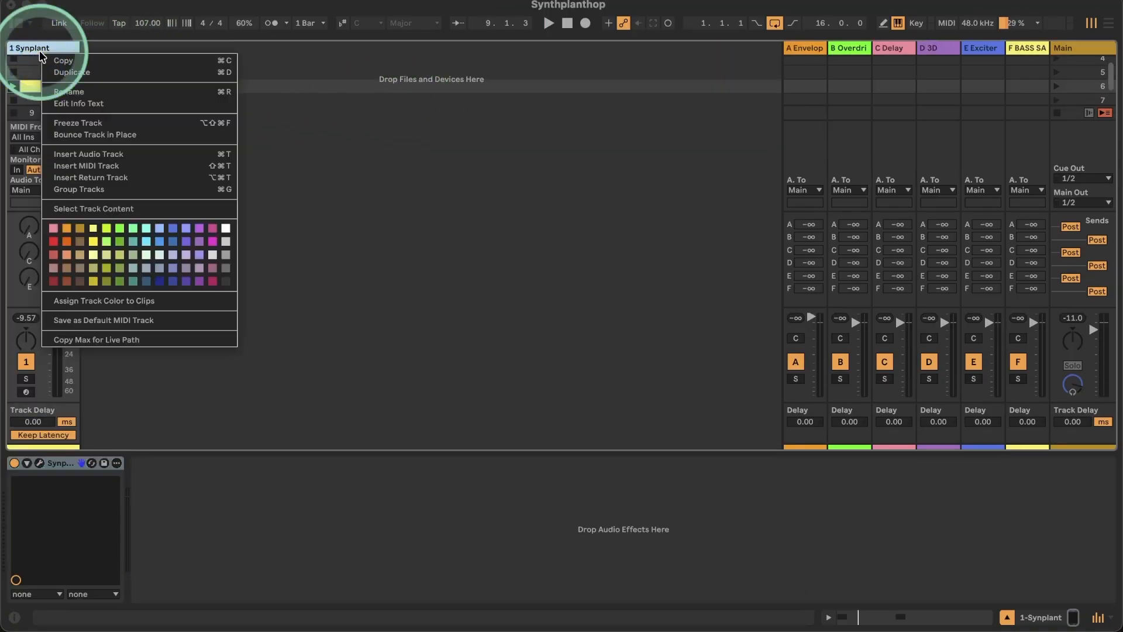
pyautogui.click(103, 166)
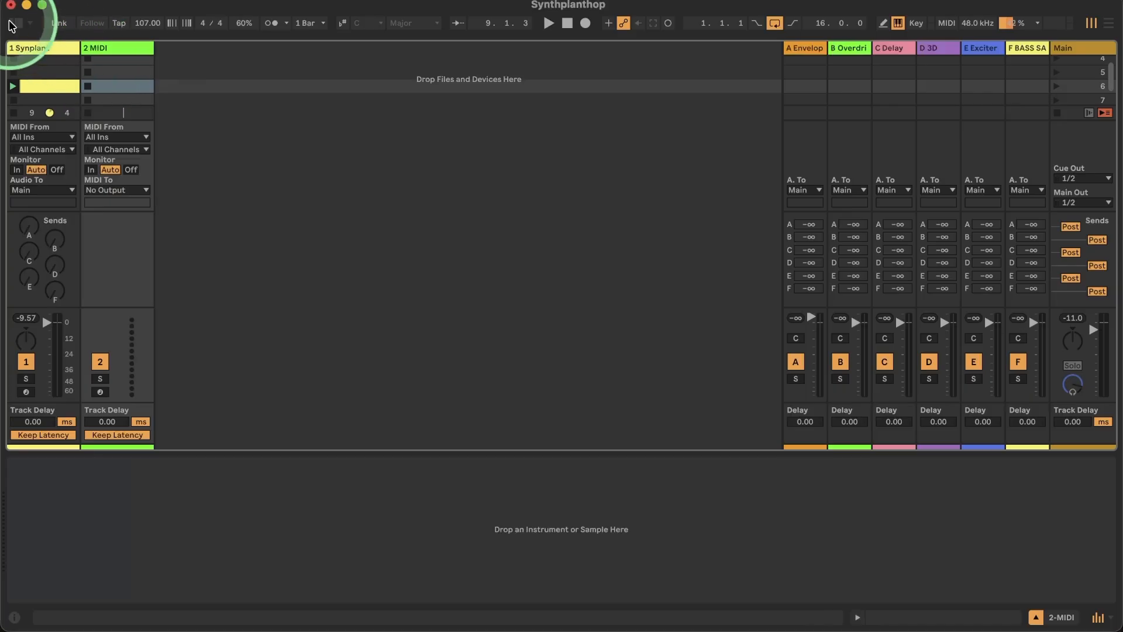
# Reopen the browser, filter the one-shot samples to Snare and audition several, settling on wsnare5.wav.
pyautogui.click(15, 24)
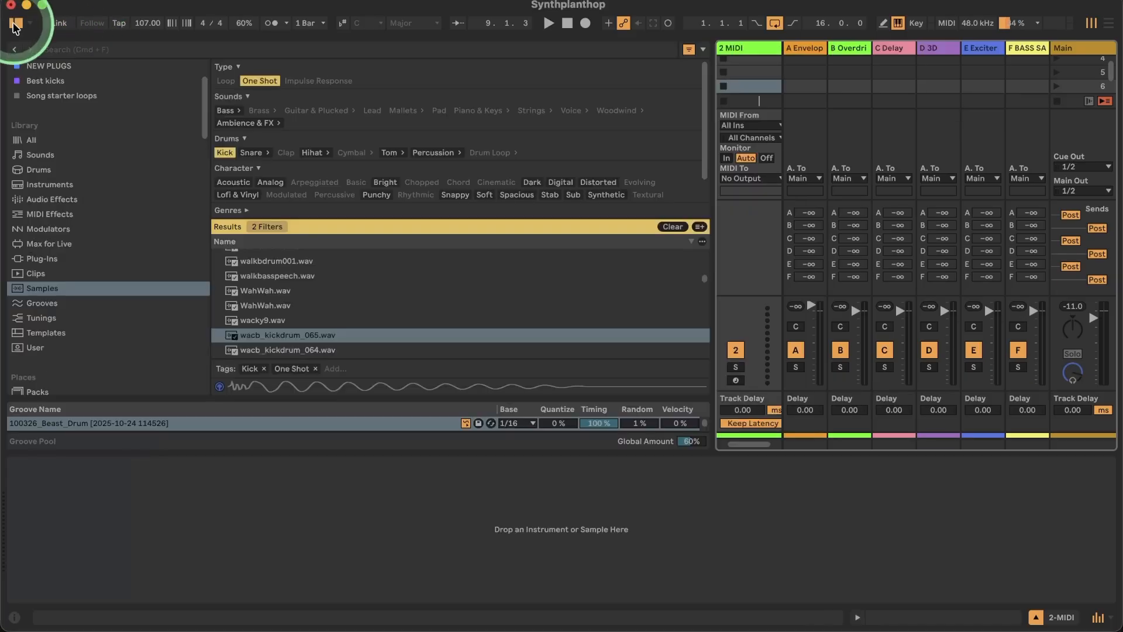
pyautogui.click(140, 51)
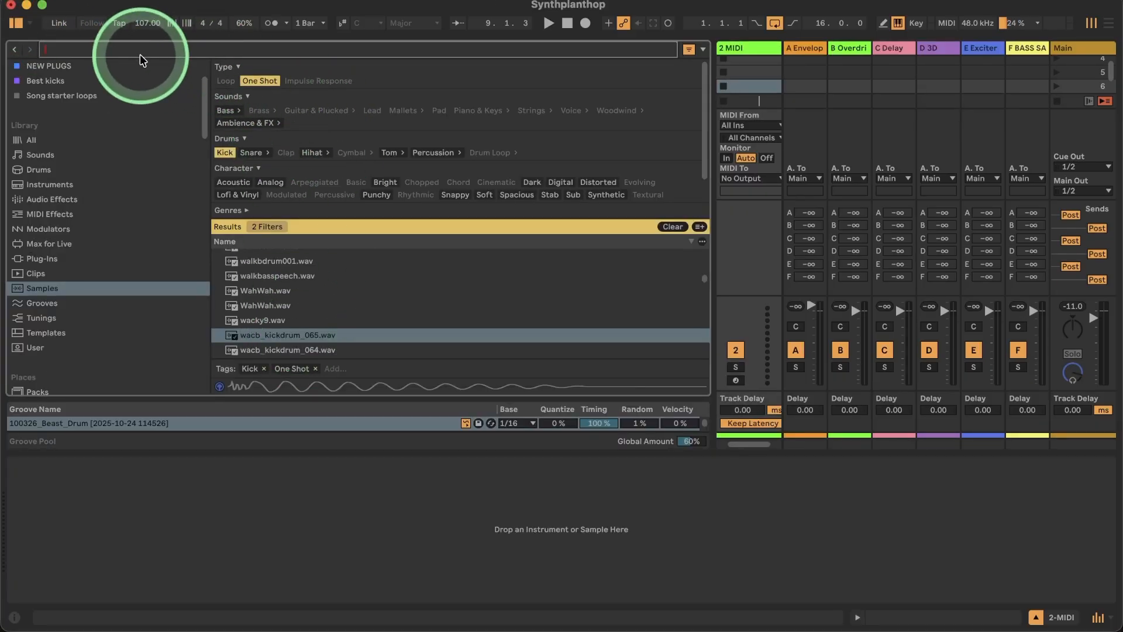
pyautogui.click(251, 153)
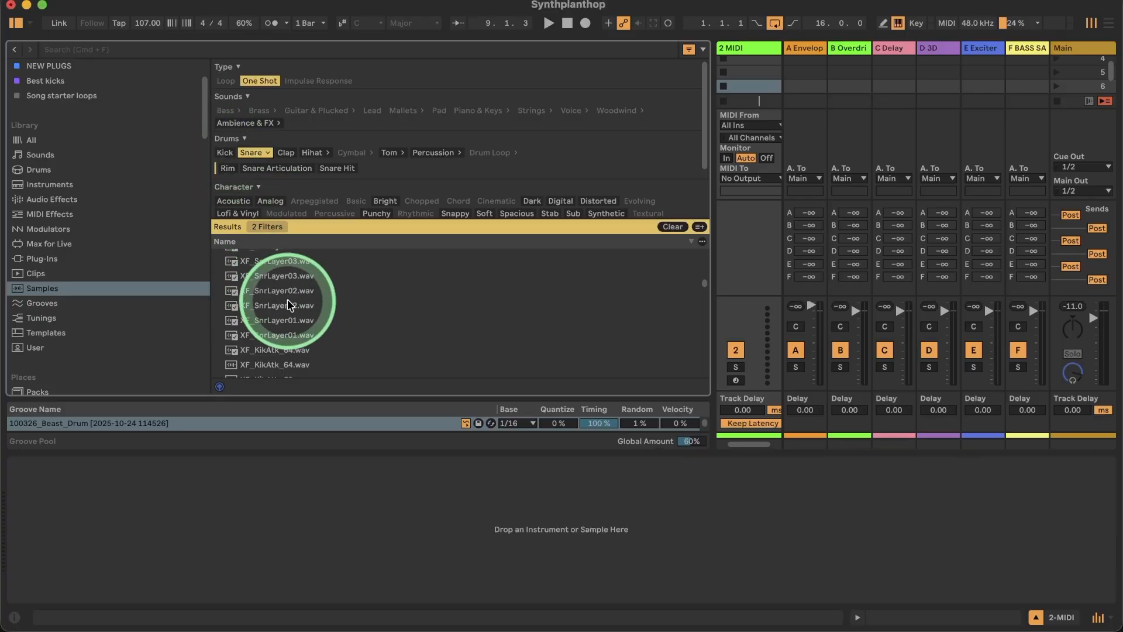
pyautogui.scroll(-10, 287, 305)
pyautogui.click(277, 319)
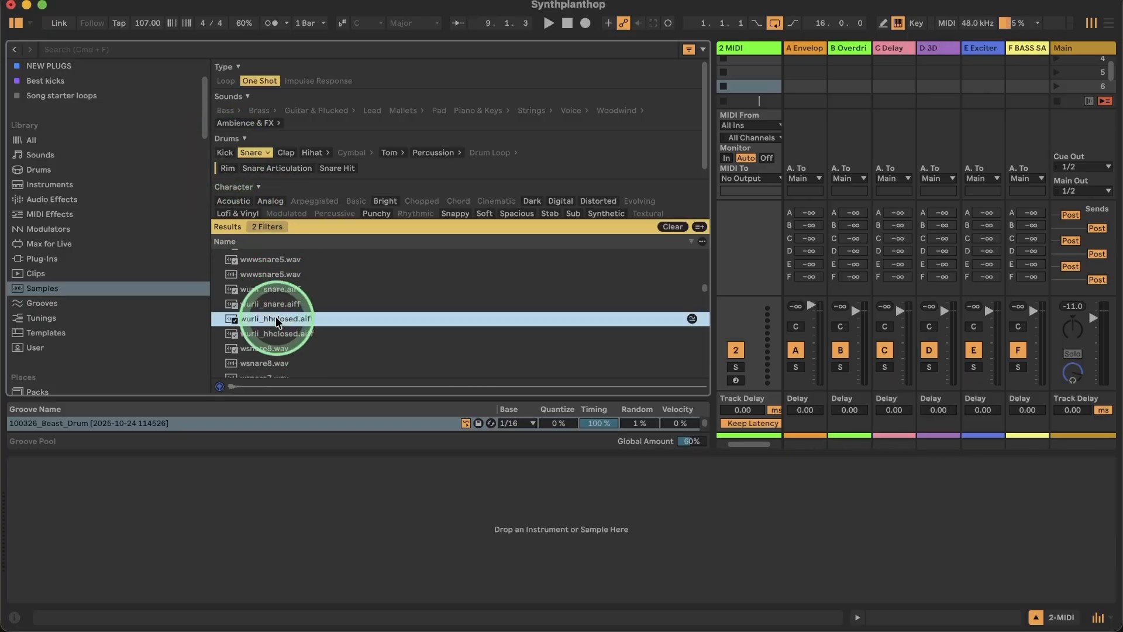
pyautogui.press('Down')
pyautogui.press('Down')
pyautogui.press('Down')
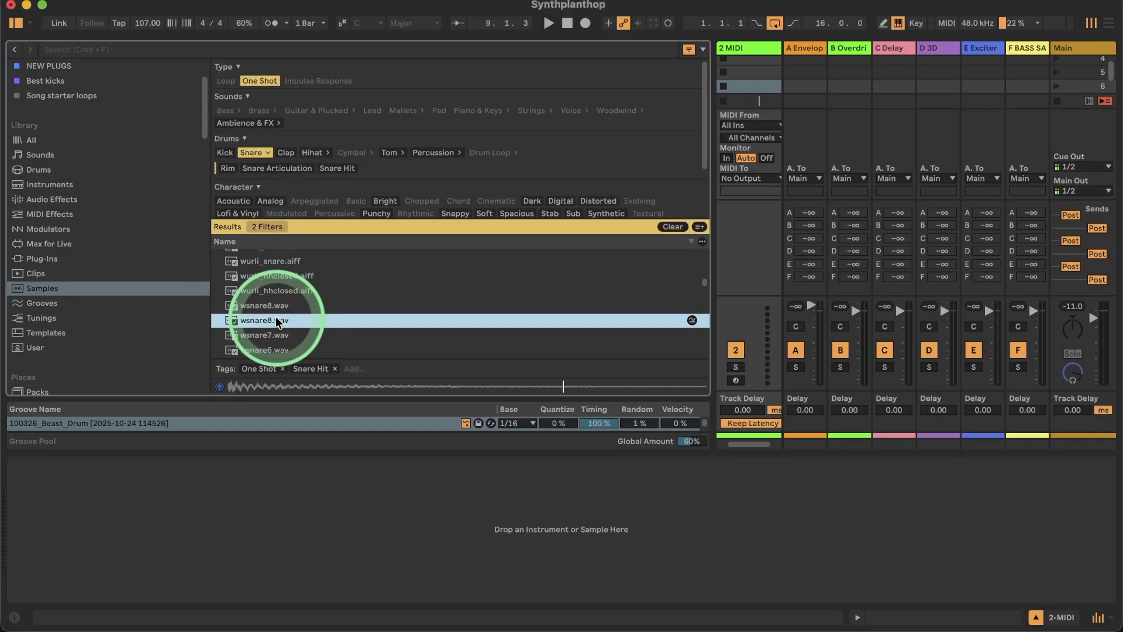
pyautogui.press('Down')
pyautogui.press('Down')
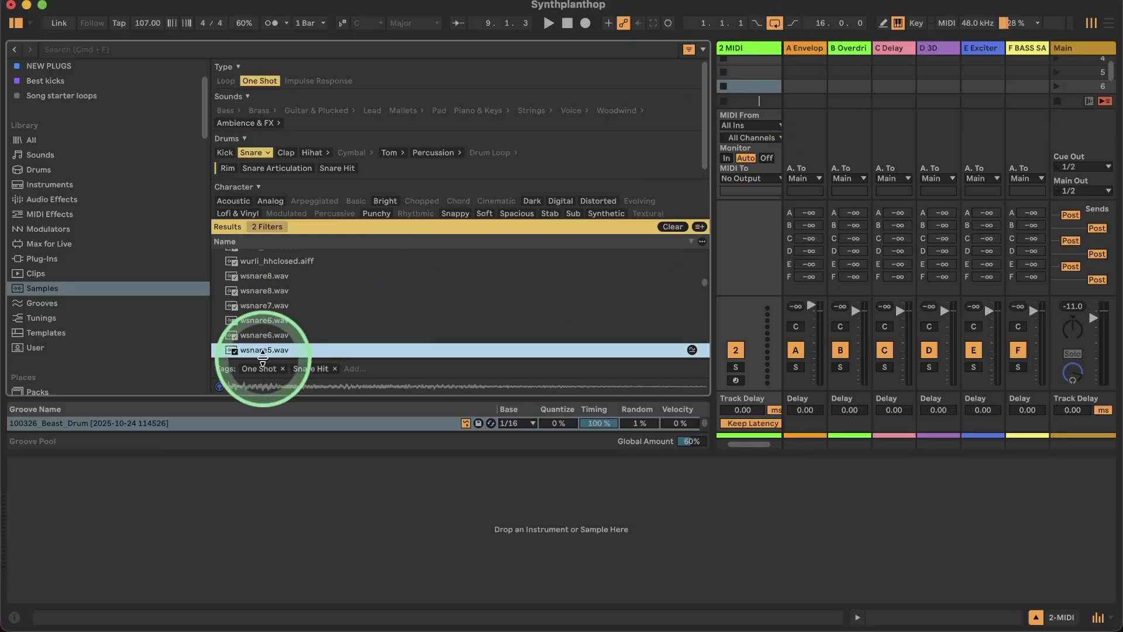
# Duplicate the kick's Synplant track, widen the mixer area and select the duplicate track.
pyautogui.hscroll(-2, 754, 48)
pyautogui.click(755, 49)
pyautogui.rightClick(755, 48)
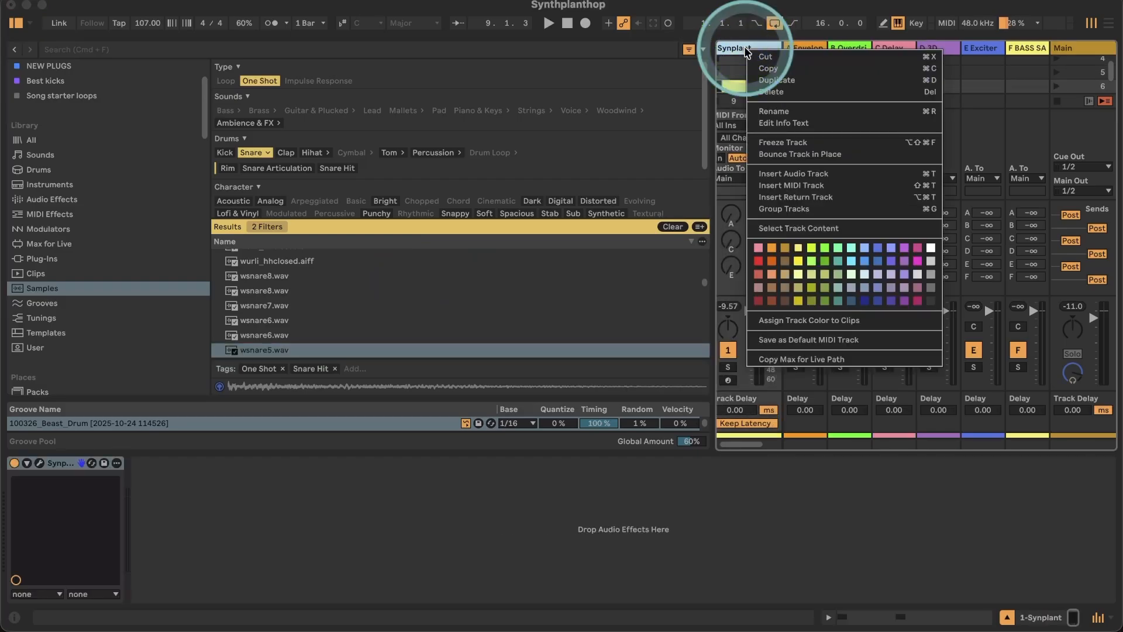
pyautogui.click(777, 80)
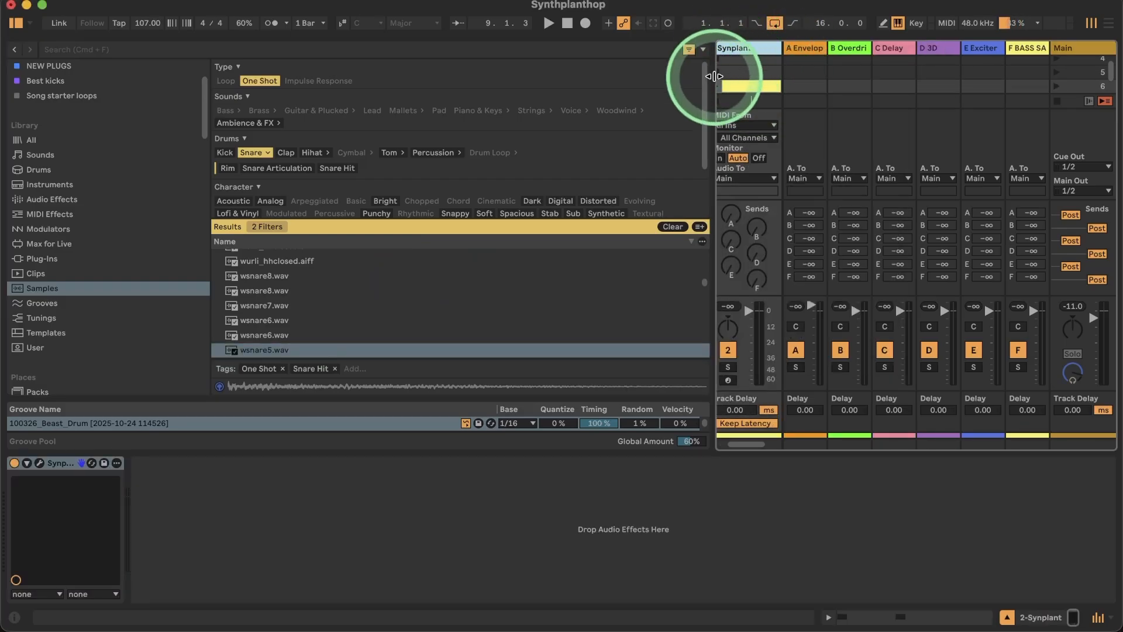
pyautogui.moveTo(710, 78); pyautogui.dragTo(581, 75)
pyautogui.click(673, 47)
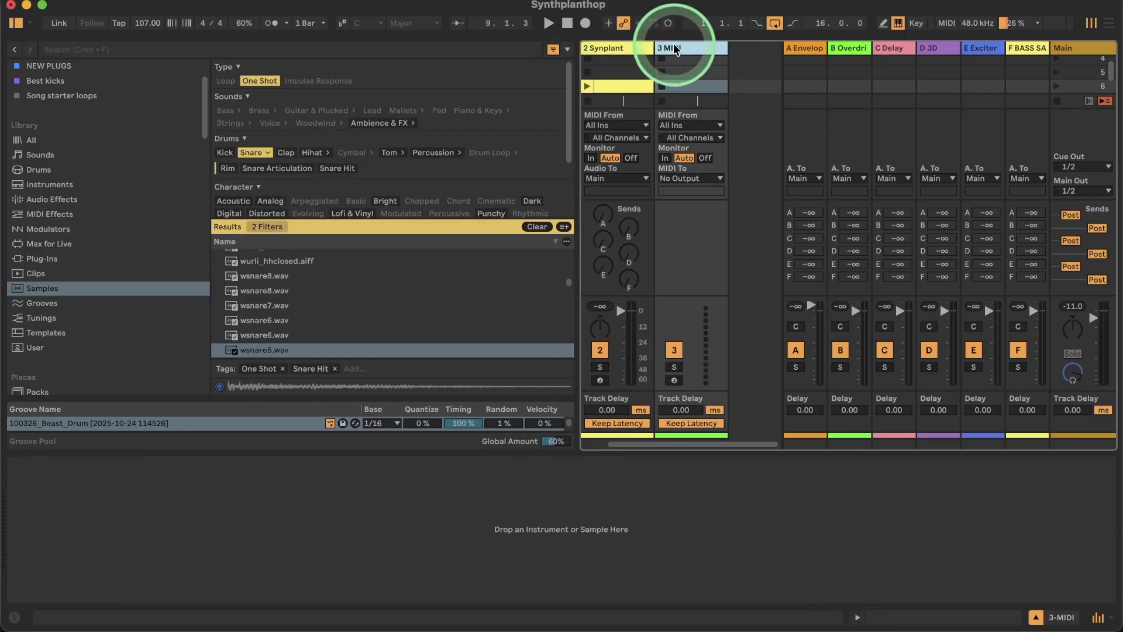
pyautogui.click(609, 46)
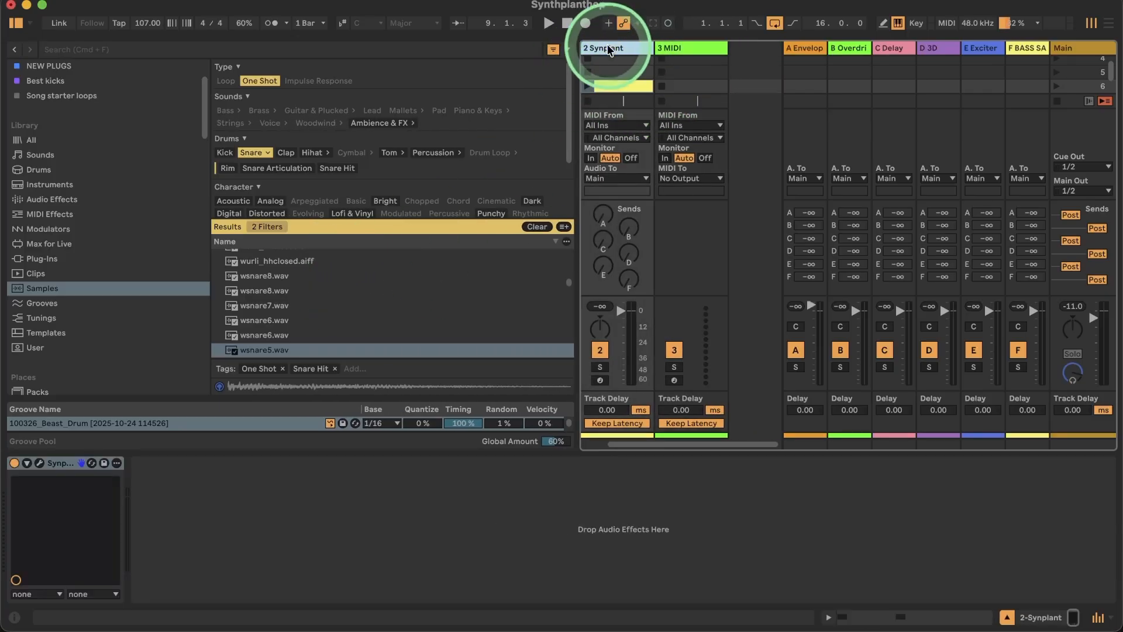
# Load wsnare5.wav into the duplicate track's Synplant, preview the sample and start generating patches from it.
pyautogui.click(39, 462)
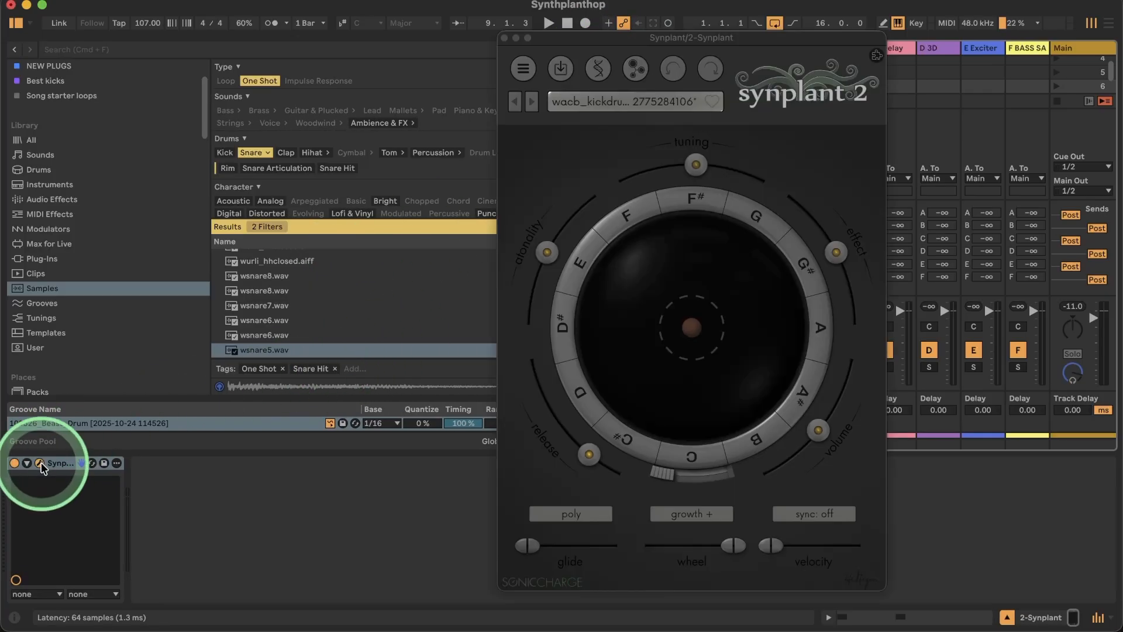
pyautogui.click(282, 349)
pyautogui.moveTo(283, 349); pyautogui.dragTo(602, 355)
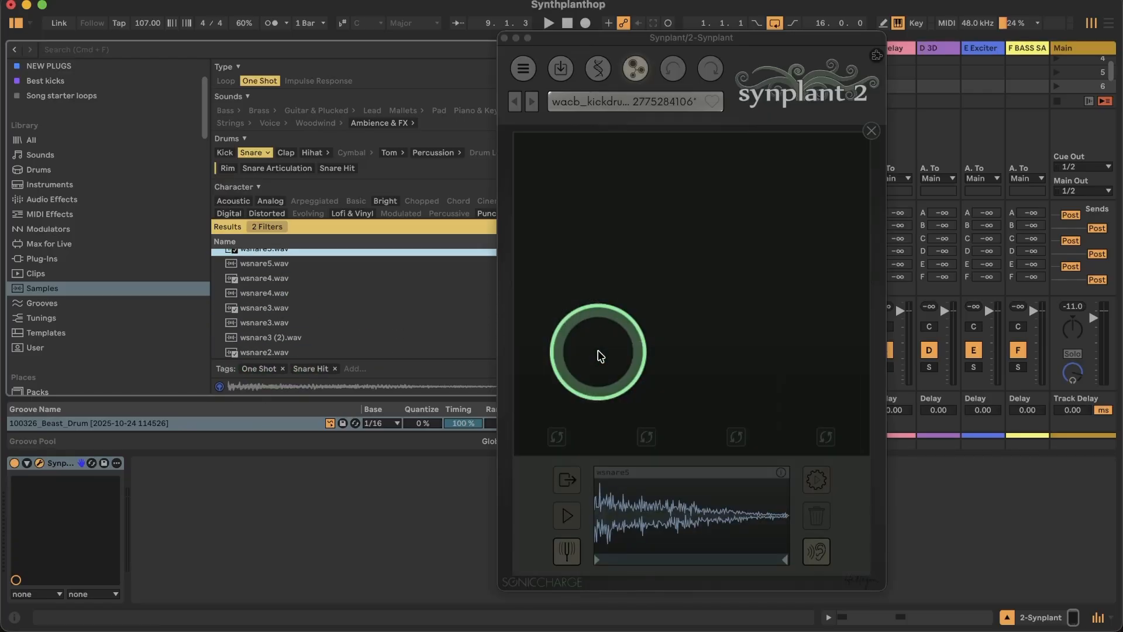
pyautogui.click(590, 526)
pyautogui.click(568, 514)
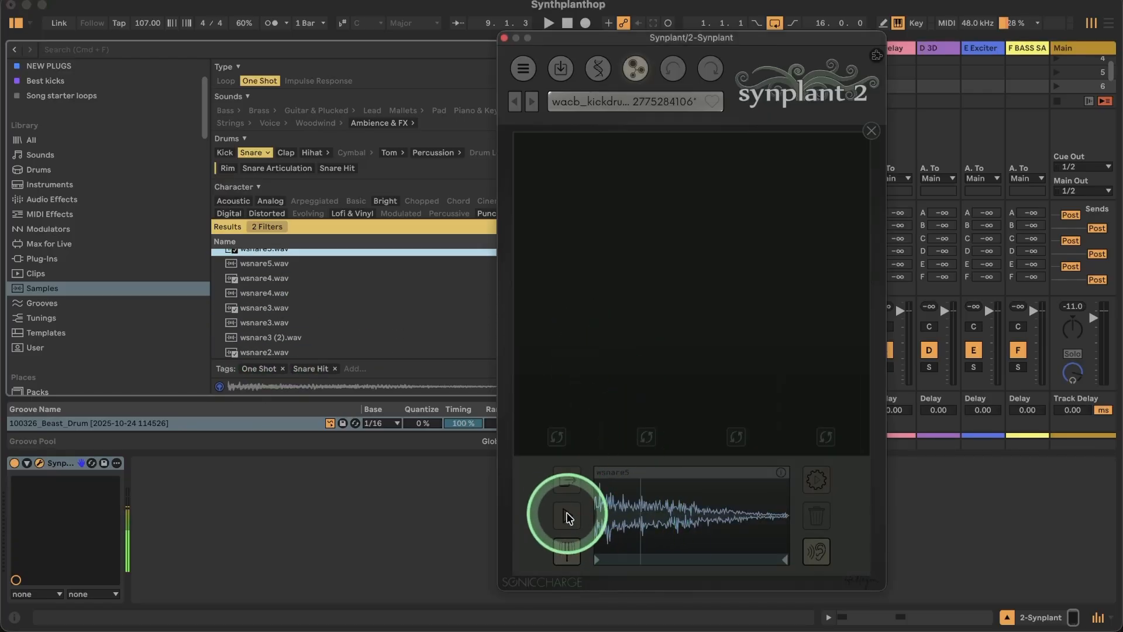
pyautogui.click(818, 481)
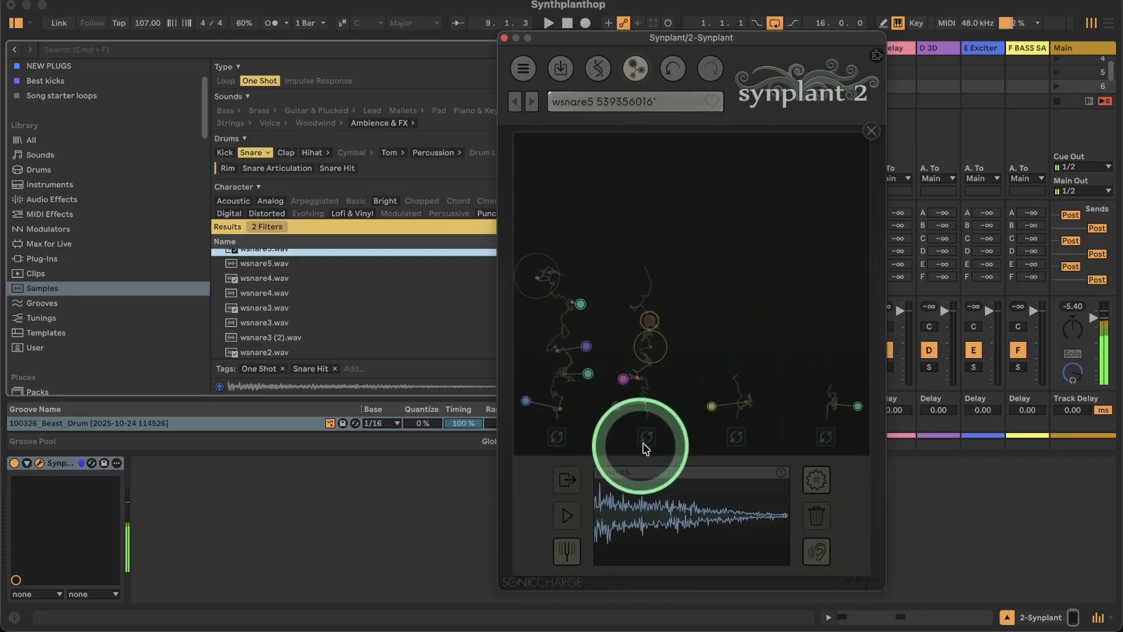
pyautogui.click(9, 23)
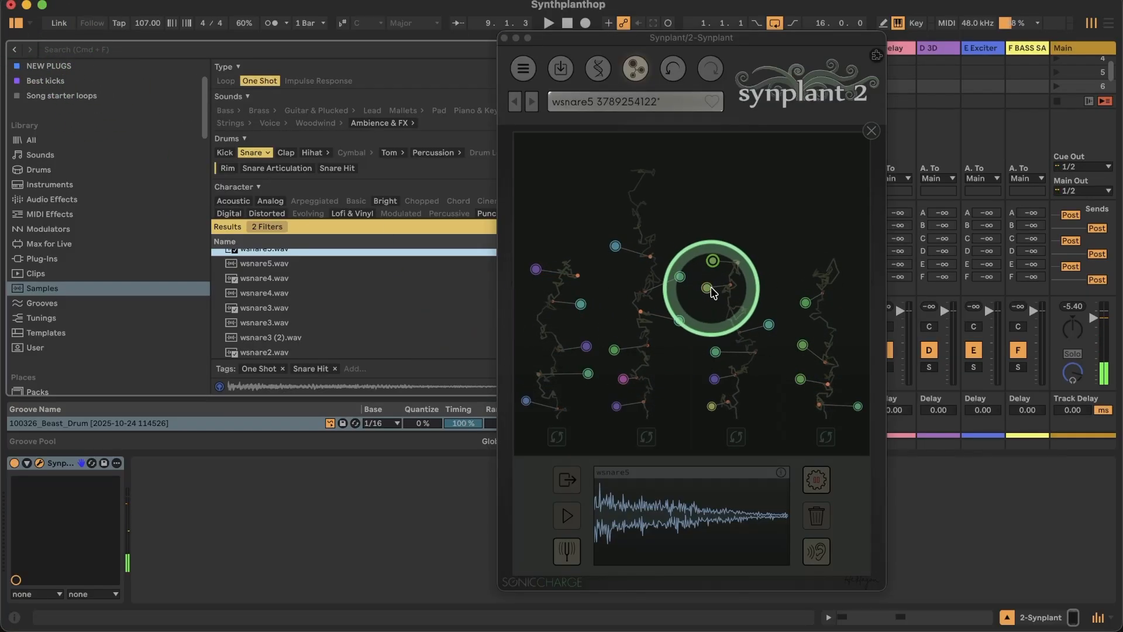
pyautogui.click(677, 275)
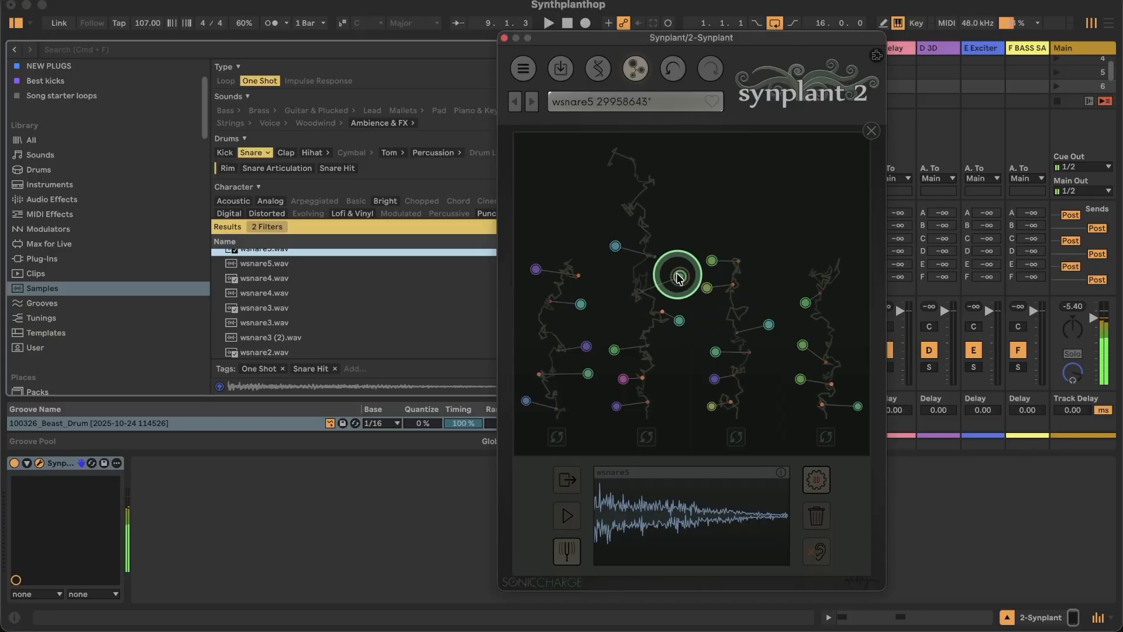
pyautogui.click(614, 246)
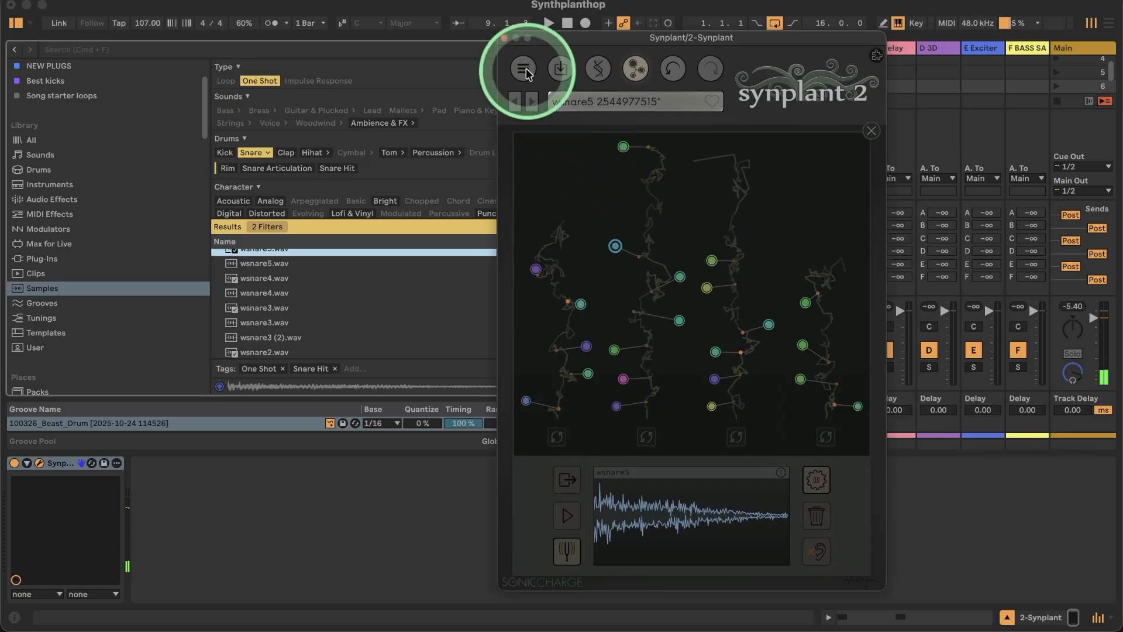
pyautogui.click(14, 22)
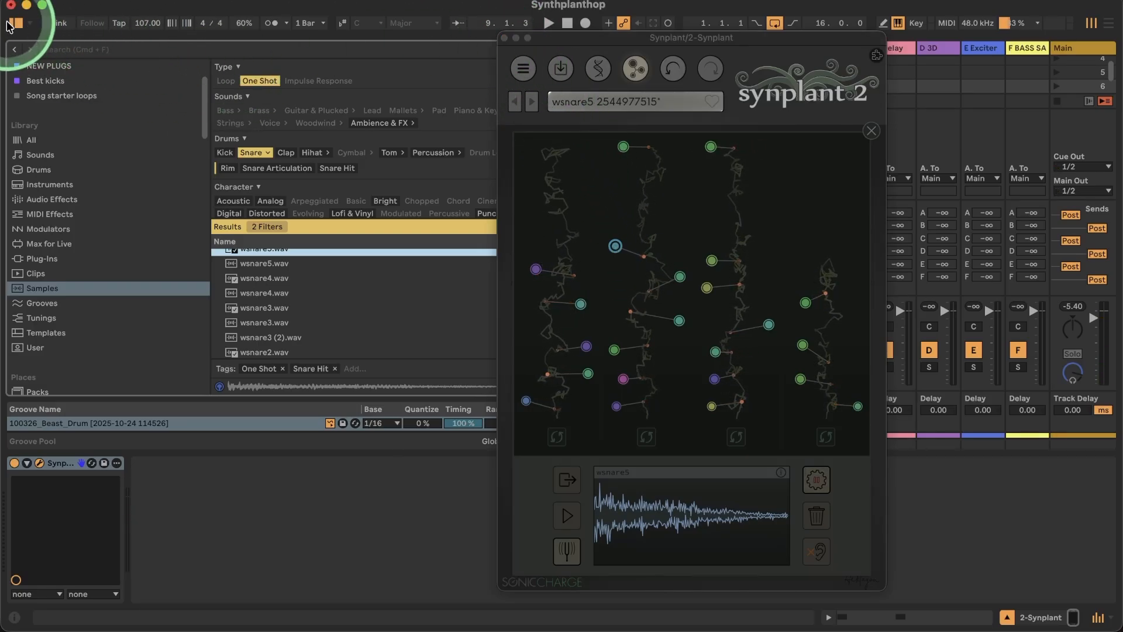
pyautogui.click(15, 24)
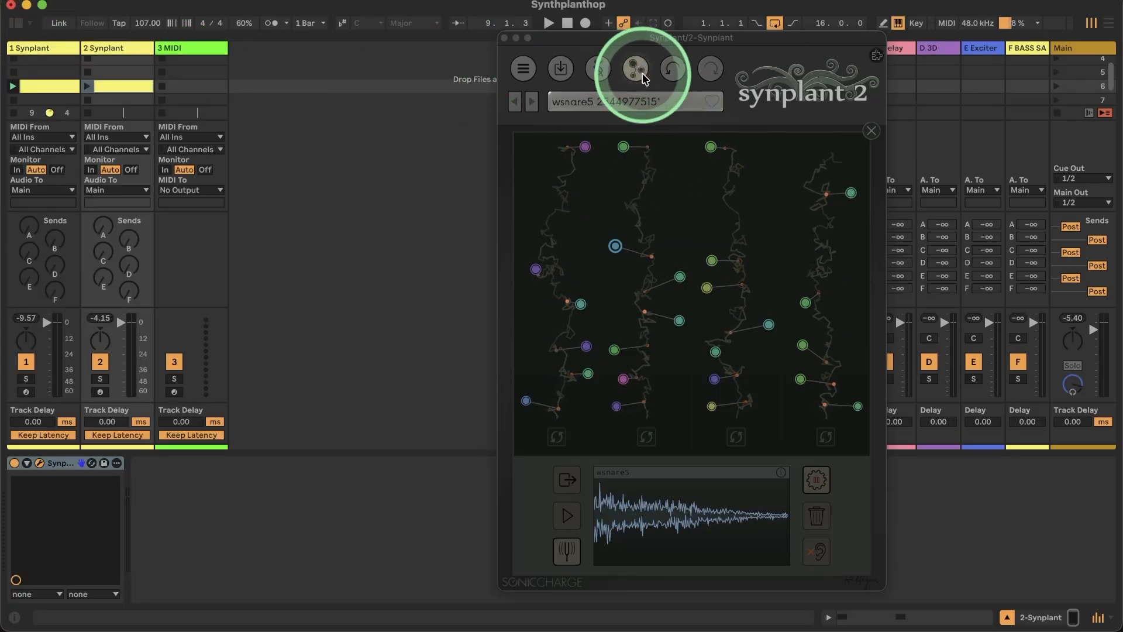
pyautogui.click(635, 69)
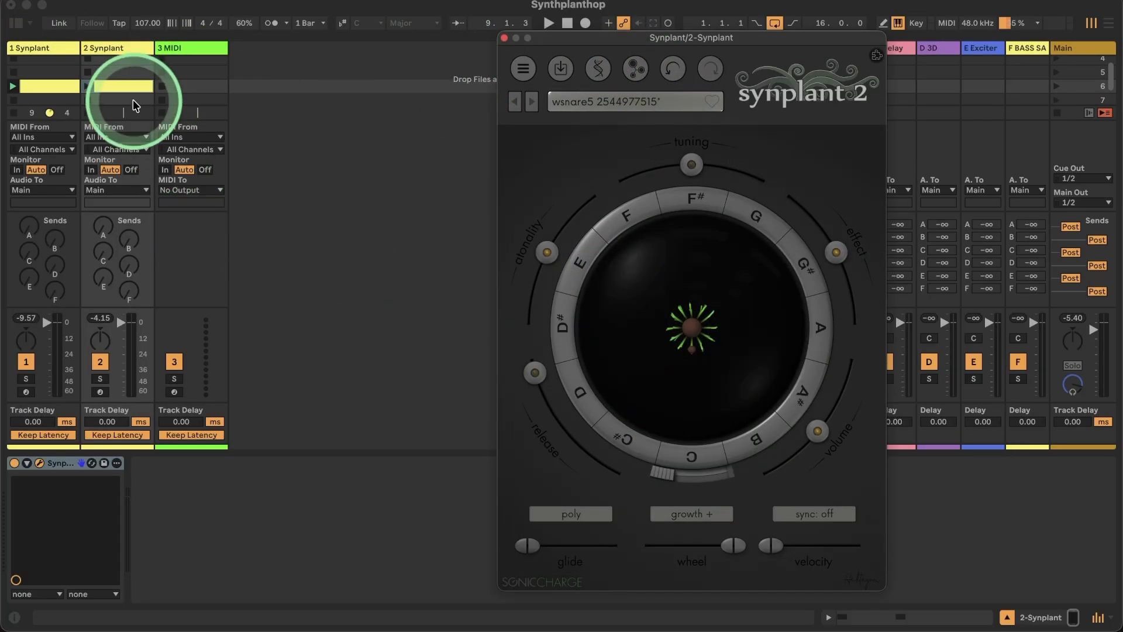
# In the 2 Synplant clip, move the two notes to 1.2.1 and 1.3.3 and transpose them up an octave to C3.
pyautogui.doubleClick(100, 88)
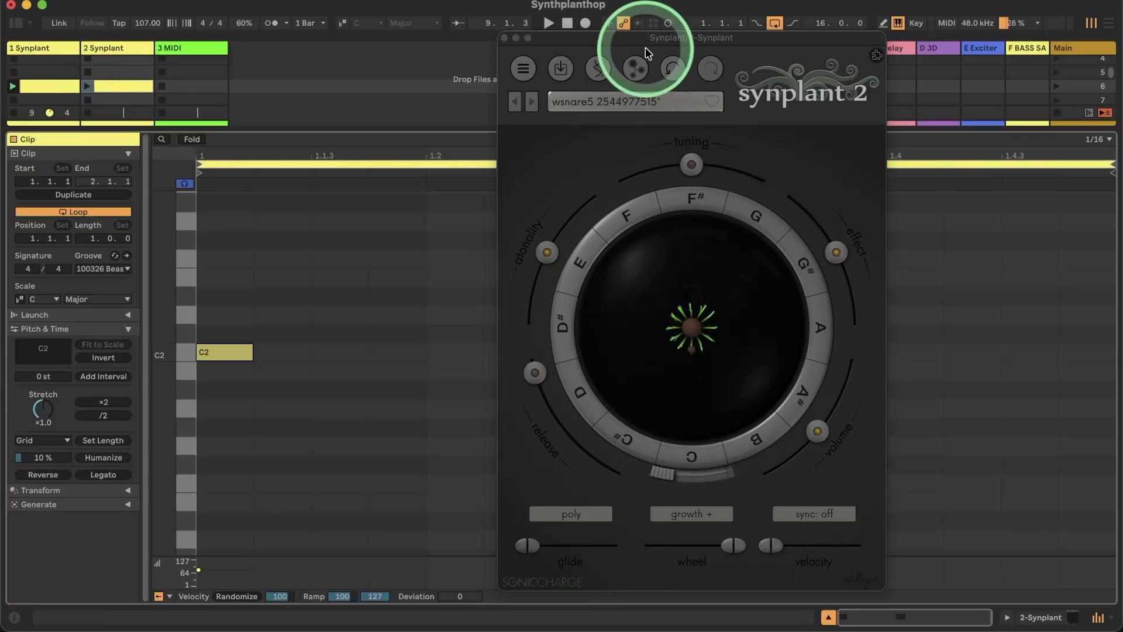
pyautogui.moveTo(638, 36); pyautogui.dragTo(976, 50)
pyautogui.moveTo(657, 341); pyautogui.dragTo(215, 396)
pyautogui.press('Right')
pyautogui.press('Right')
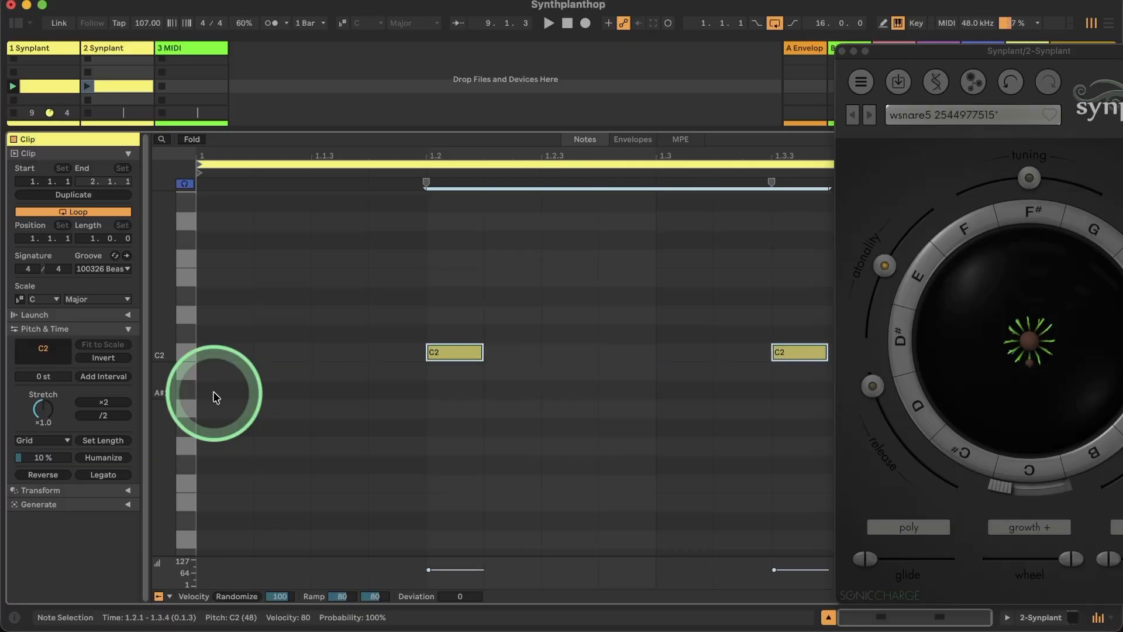
pyautogui.hotkey('shift', 'Up')
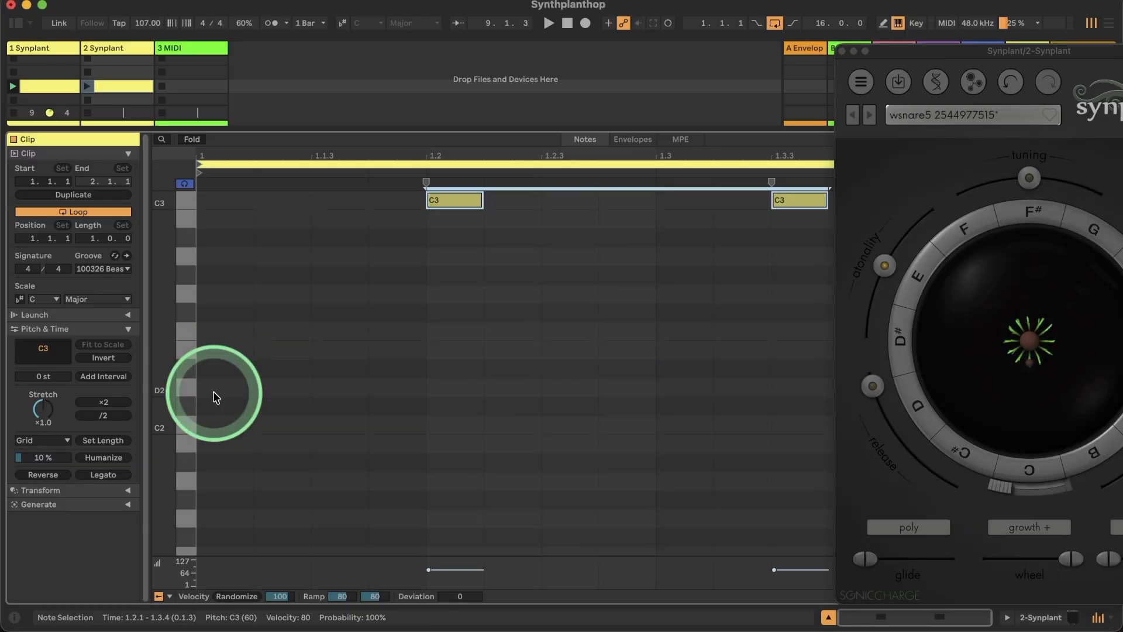
# Open the 1 Synplant kick clip and preview pitches on its piano roll.
pyautogui.click(55, 87)
pyautogui.click(183, 356)
pyautogui.scroll(5, 183, 356)
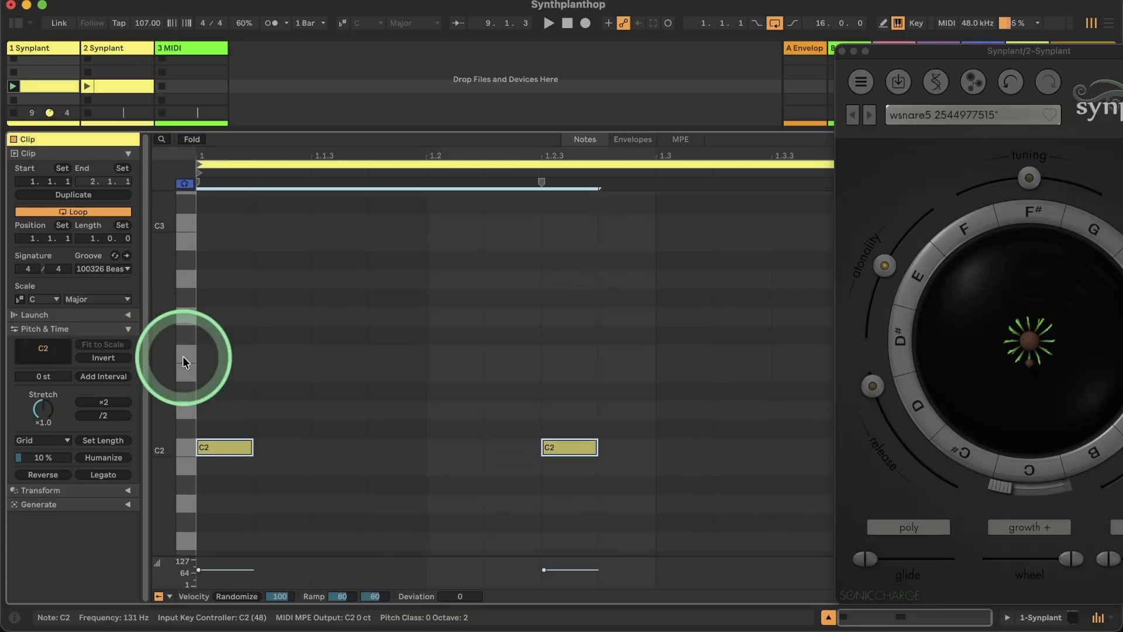
pyautogui.click(183, 280)
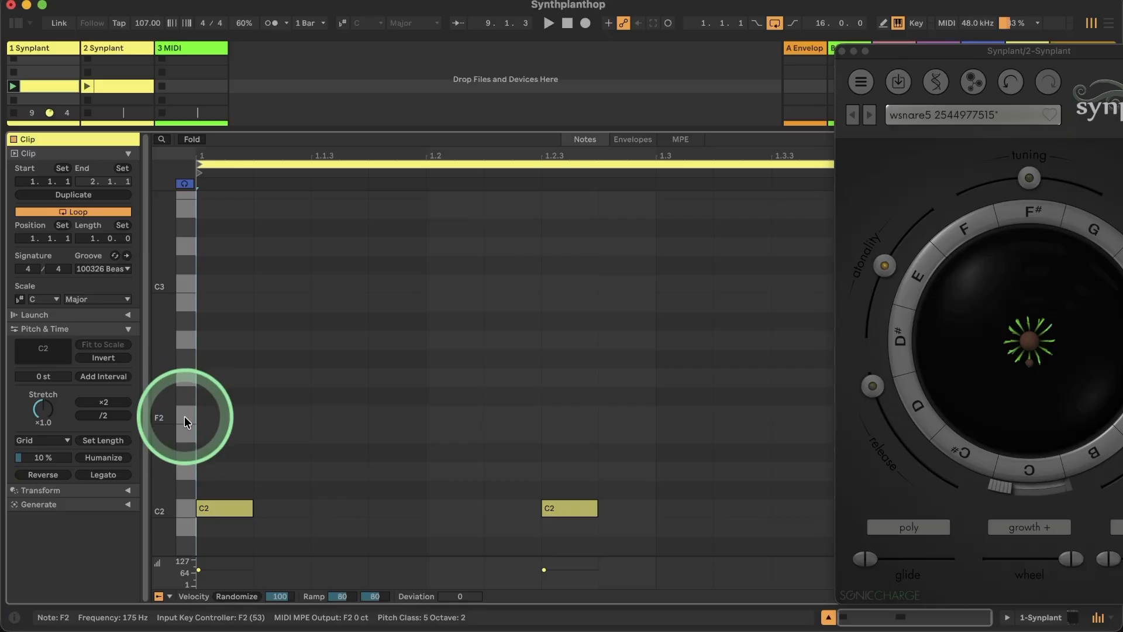
# Launch the 2 Synplant snare clip together with the kick and show the snare clip's notes.
pyautogui.click(88, 87)
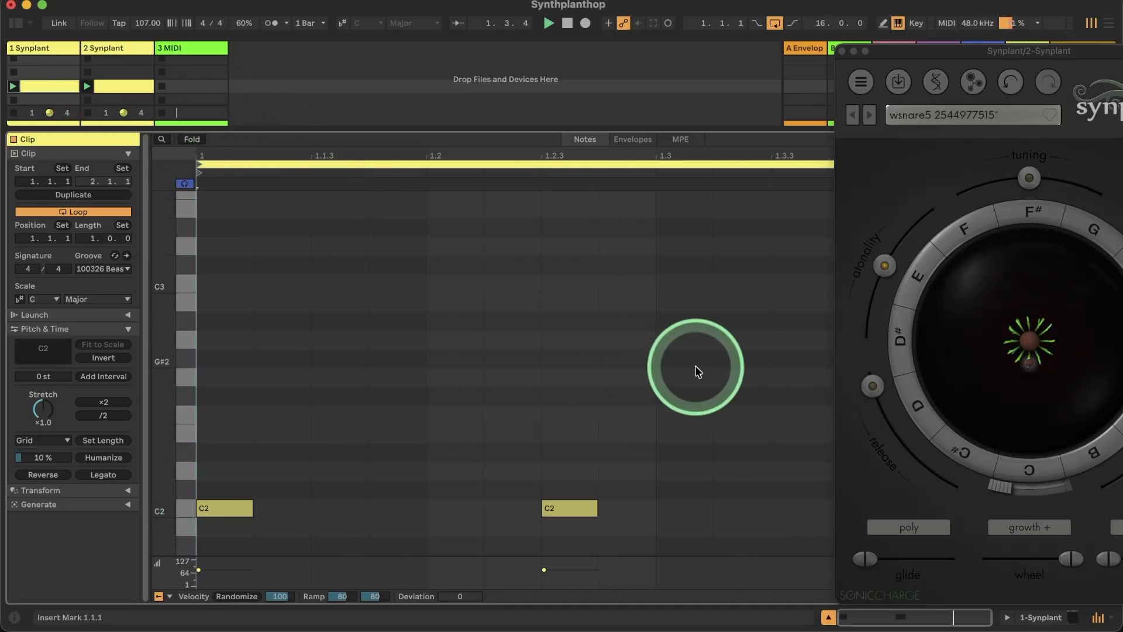
pyautogui.click(126, 87)
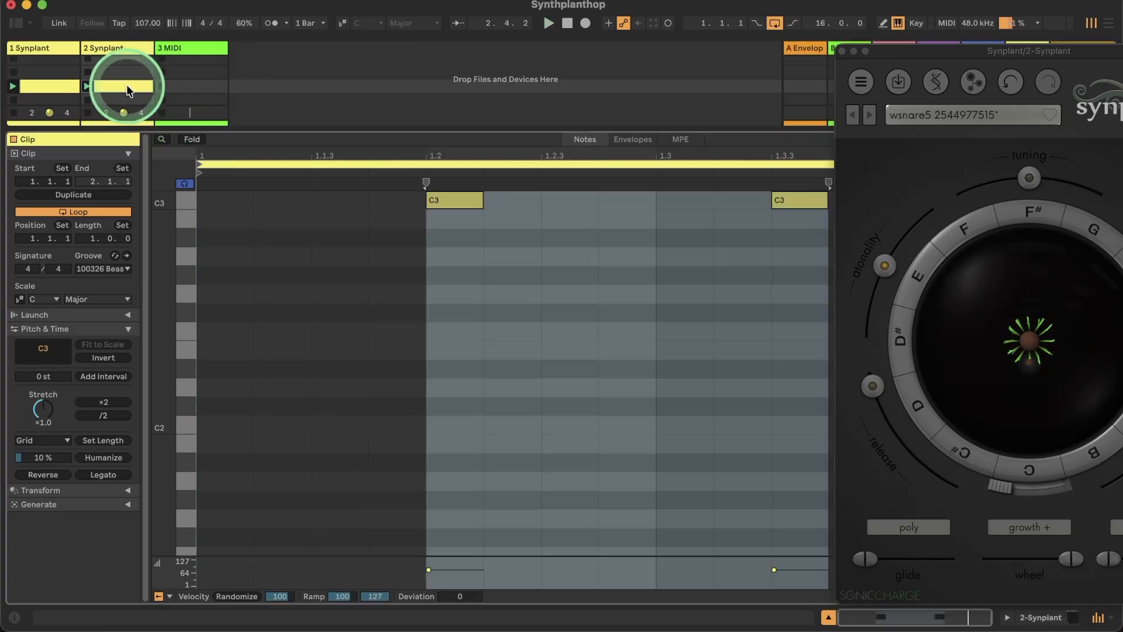
# Close the Synplant window and move the second C3 note in the 2 Synplant clip to 1.4.1.
pyautogui.click(842, 51)
pyautogui.click(806, 201)
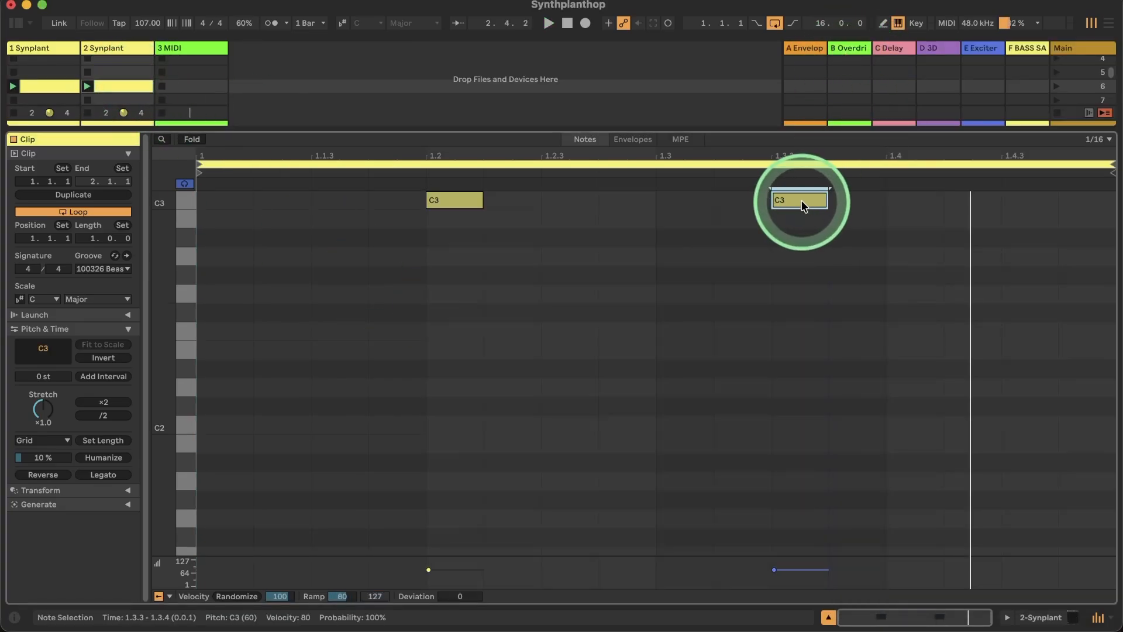
pyautogui.moveTo(803, 201); pyautogui.dragTo(905, 208)
pyautogui.click(761, 214)
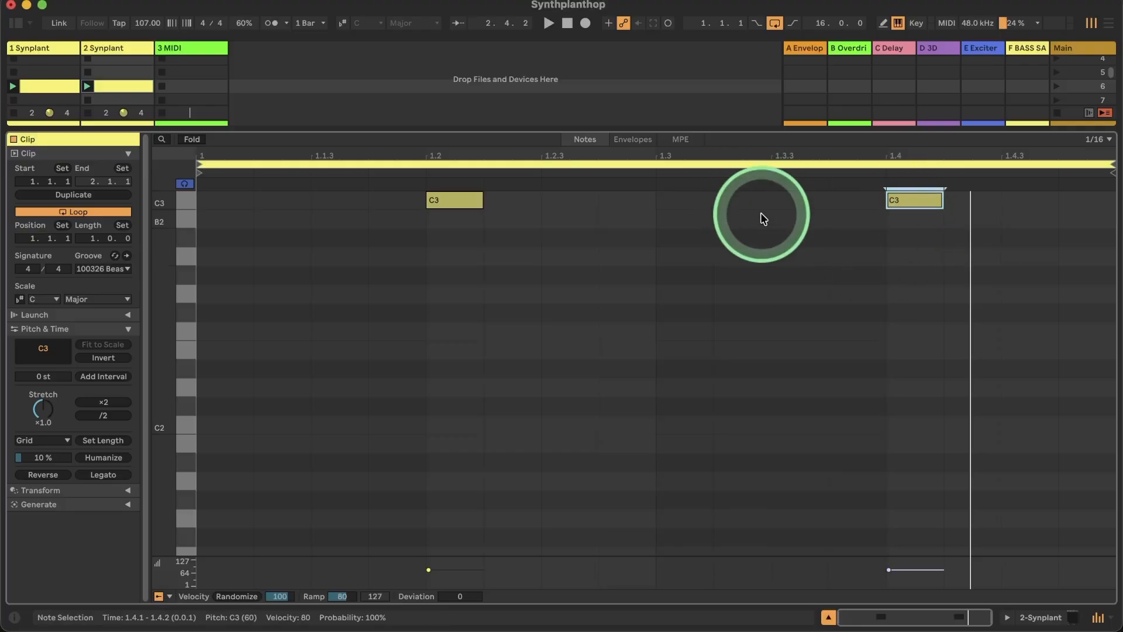
# Open the Synplant device of the 2 Synplant track, show its DNA editor and place the plug-in window mid-screen.
pyautogui.click(1036, 618)
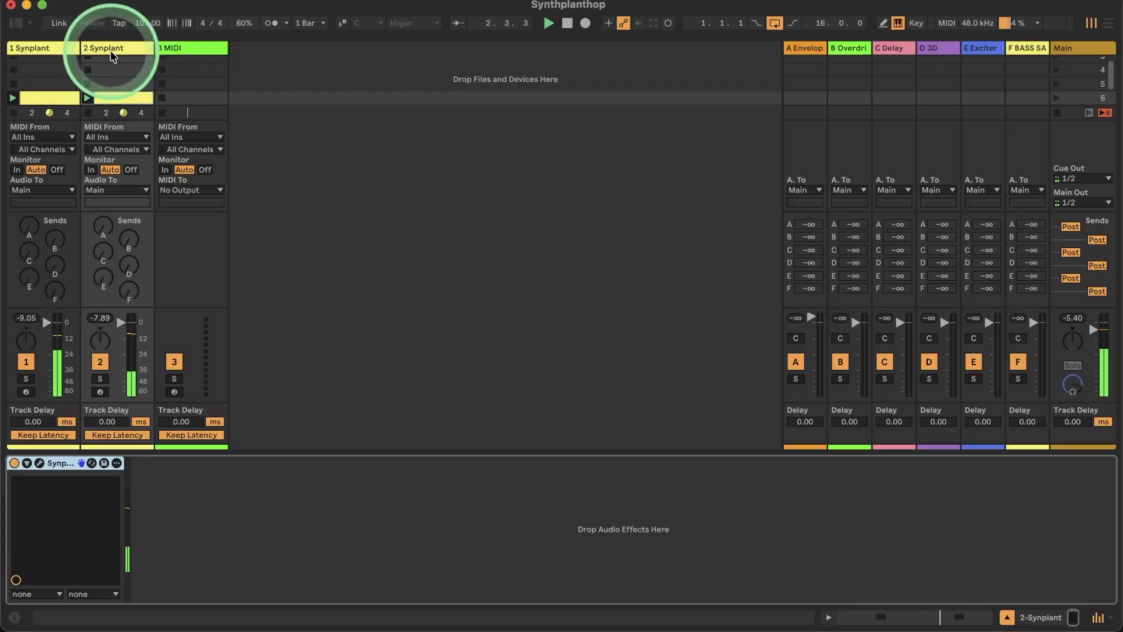
pyautogui.click(39, 463)
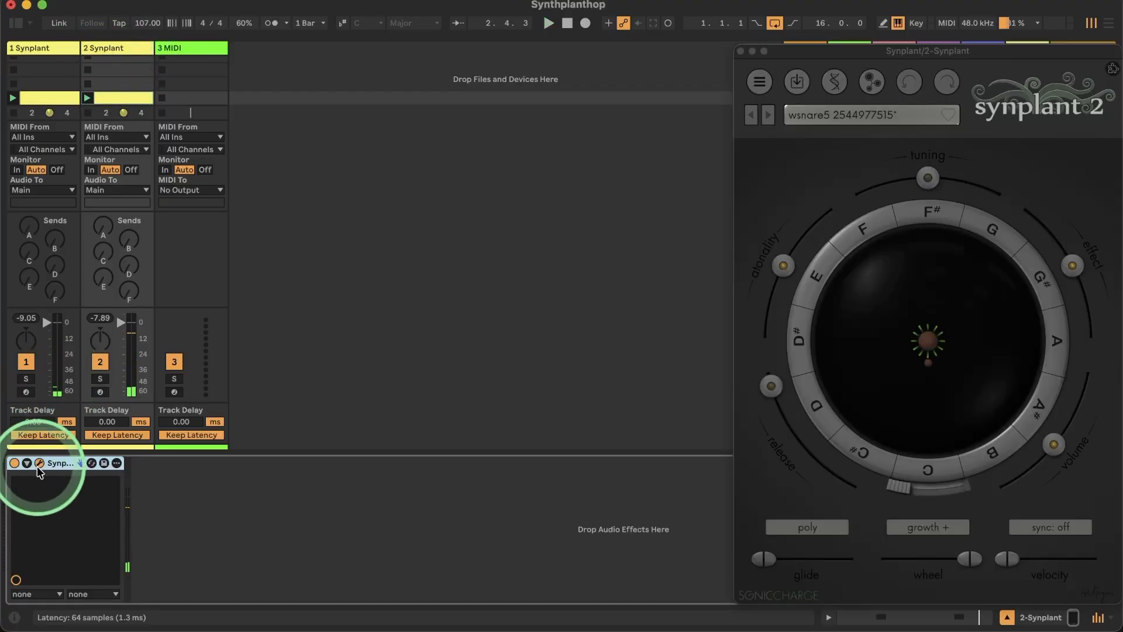
pyautogui.click(835, 80)
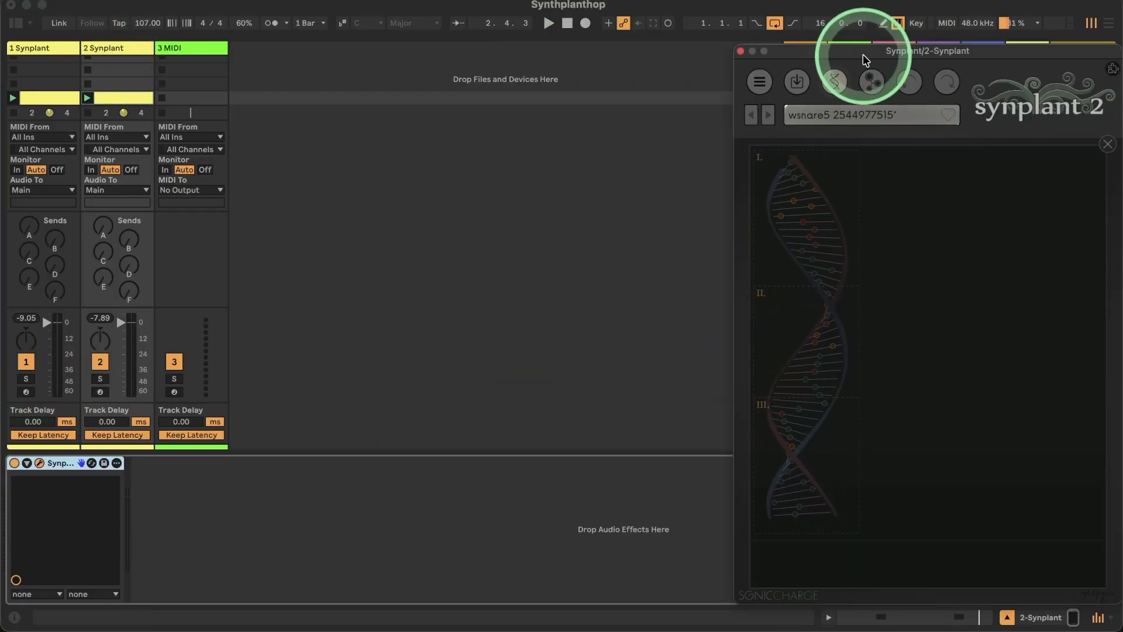
pyautogui.moveTo(867, 54); pyautogui.dragTo(451, 50)
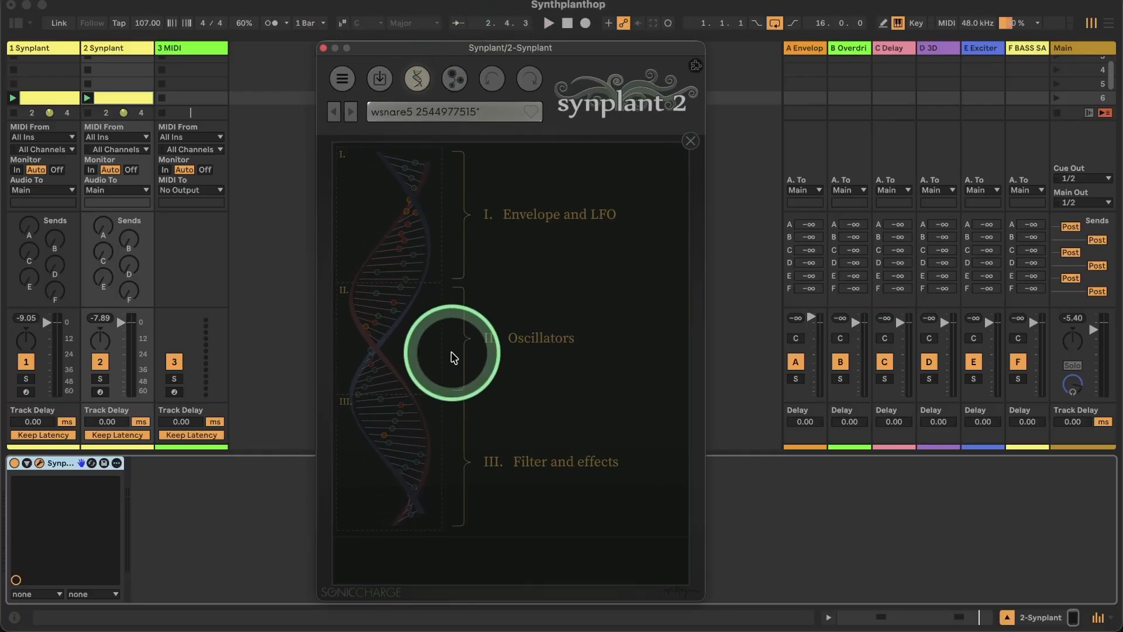
# In the Envelope and LFO section, raise and fine-tune mod_sh to give the modulation envelope a stepped decay.
pyautogui.click(421, 246)
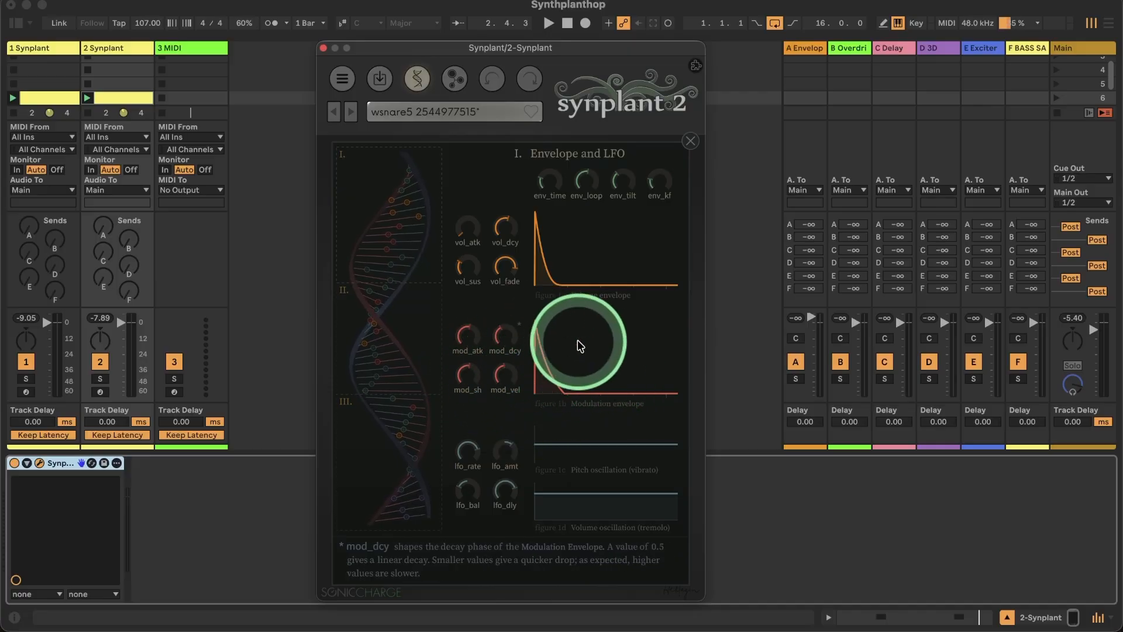
pyautogui.click(465, 381)
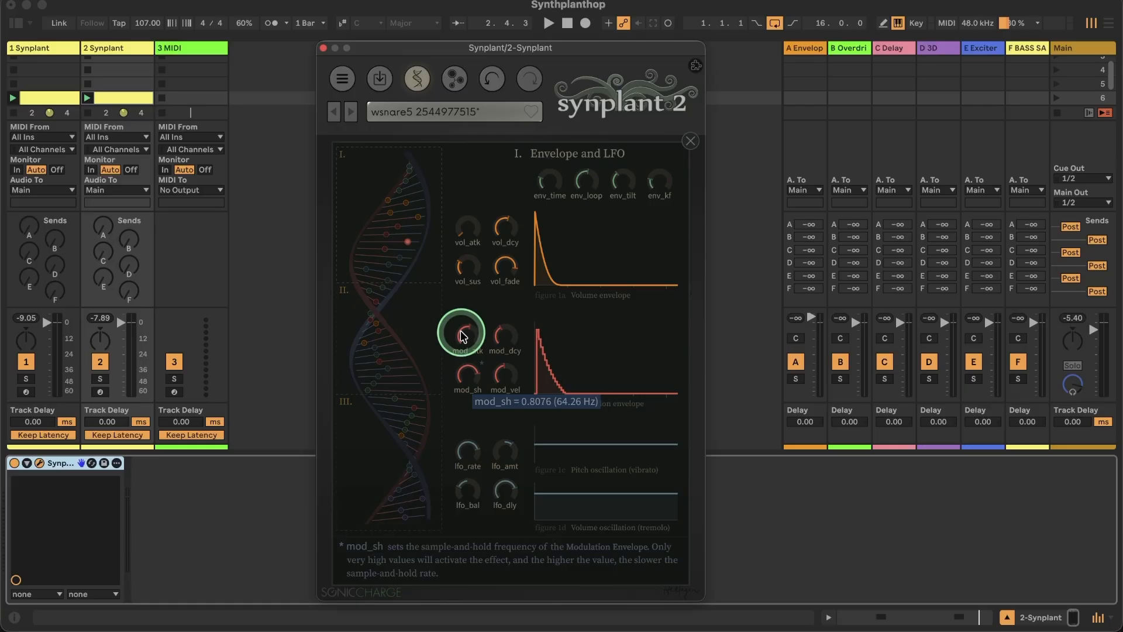
pyautogui.moveTo(461, 334); pyautogui.dragTo(544, 372)
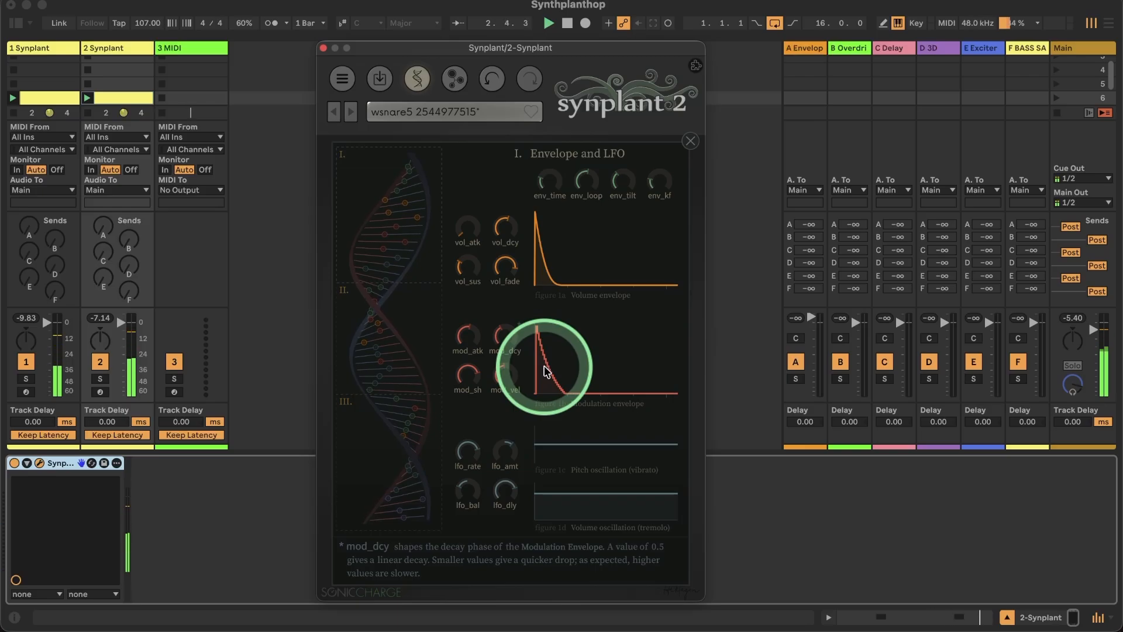
pyautogui.moveTo(544, 372); pyautogui.dragTo(543, 370)
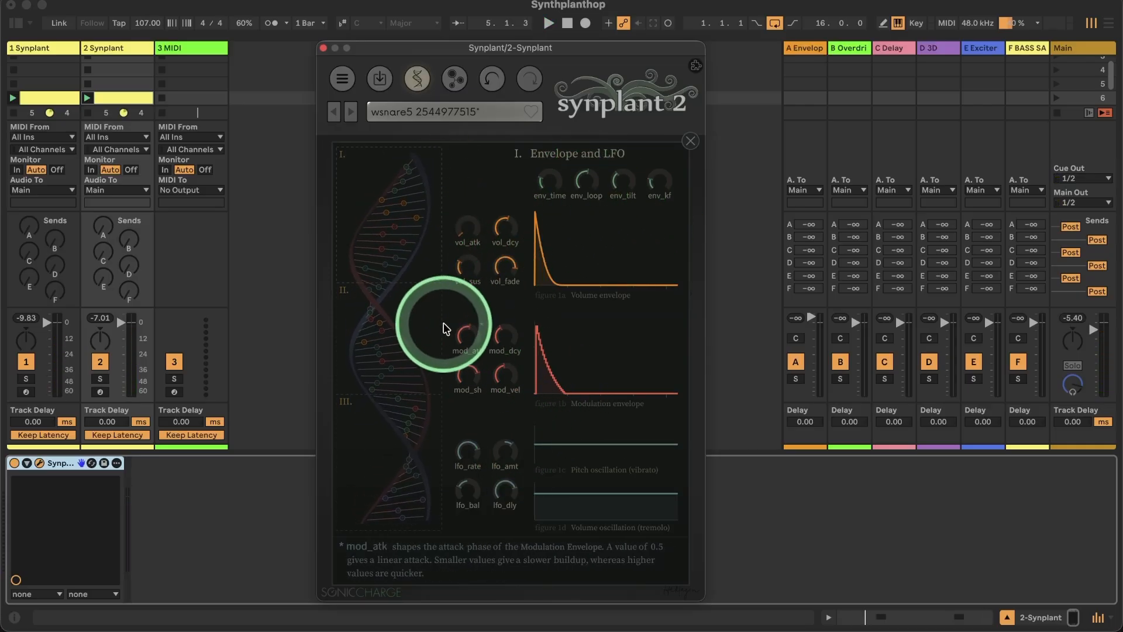
# In the Oscillators section, adjust b_sh to give Oscillator B a coarsely stepped waveform.
pyautogui.click(430, 339)
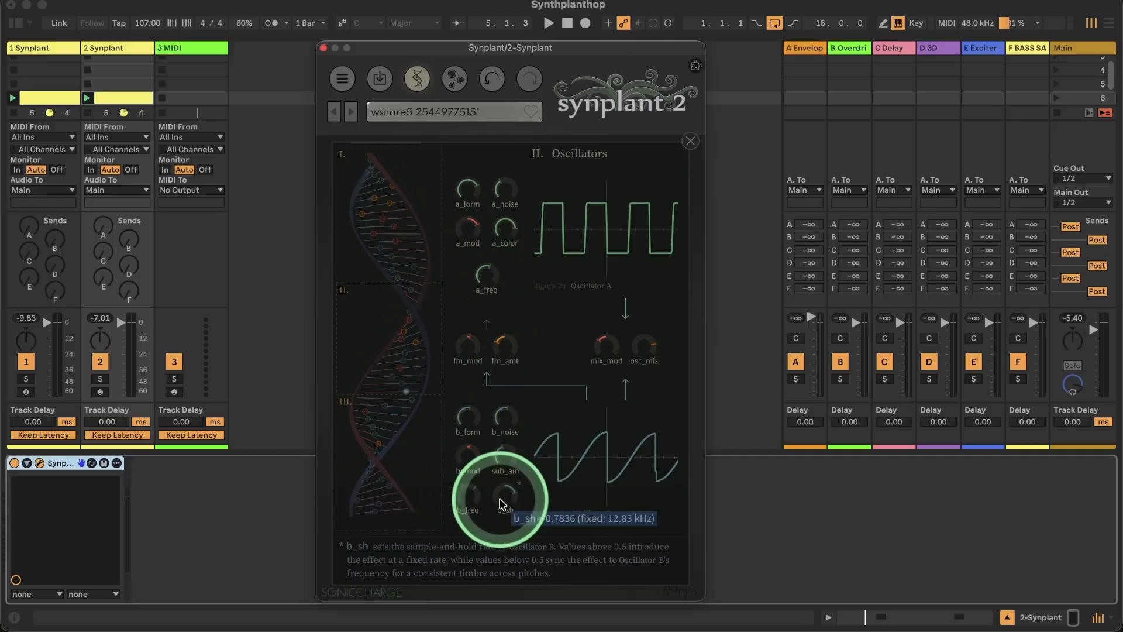
pyautogui.moveTo(504, 503)
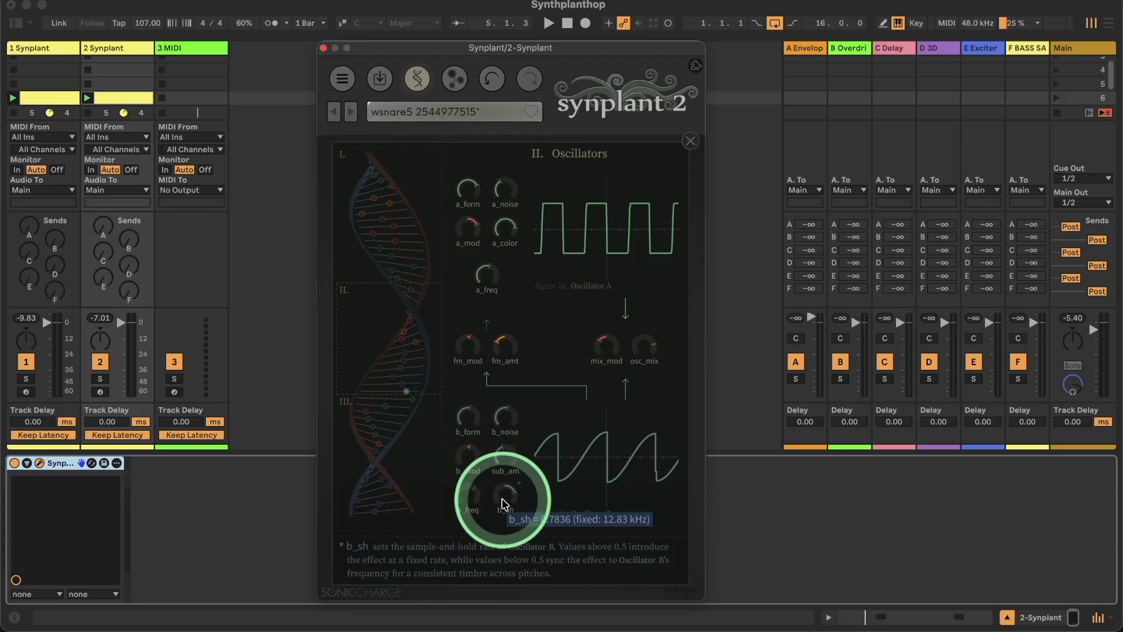
pyautogui.moveTo(505, 503); pyautogui.dragTo(494, 485)
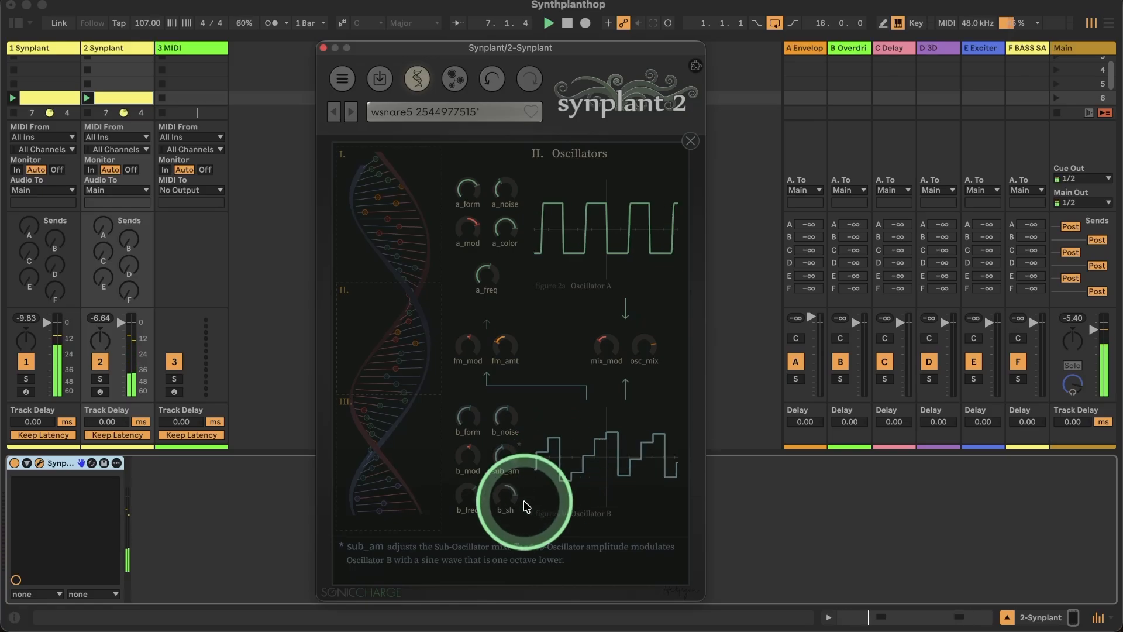
pyautogui.moveTo(505, 500)
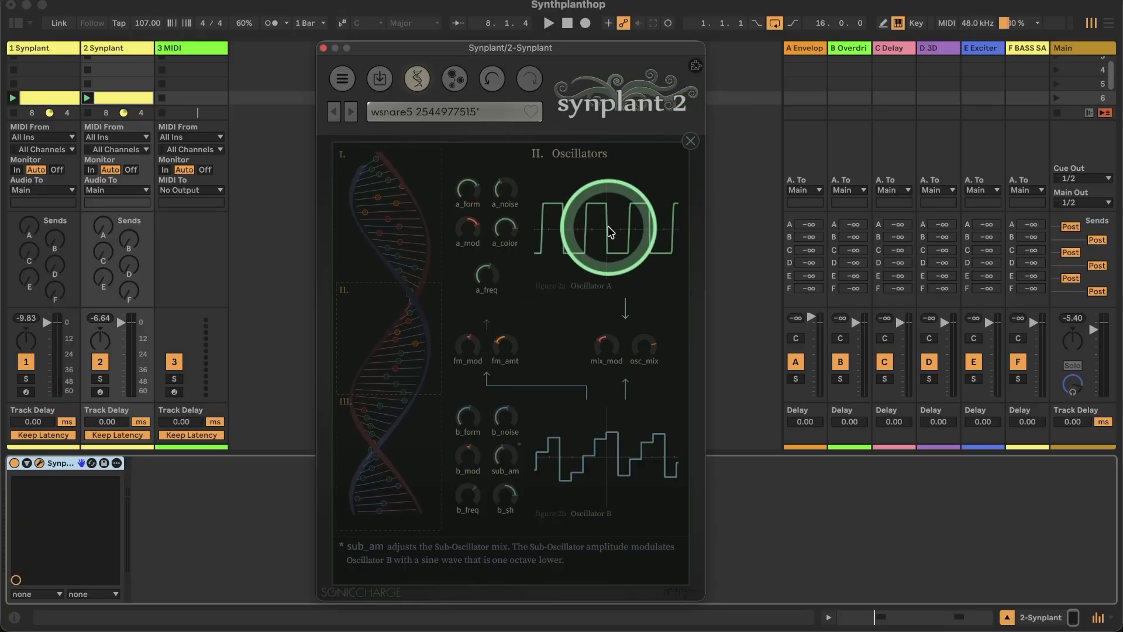
# Look at the Filter and effects section, close the DNA editor, then switch the bulb mode to layers and lower atonality.
pyautogui.click(429, 465)
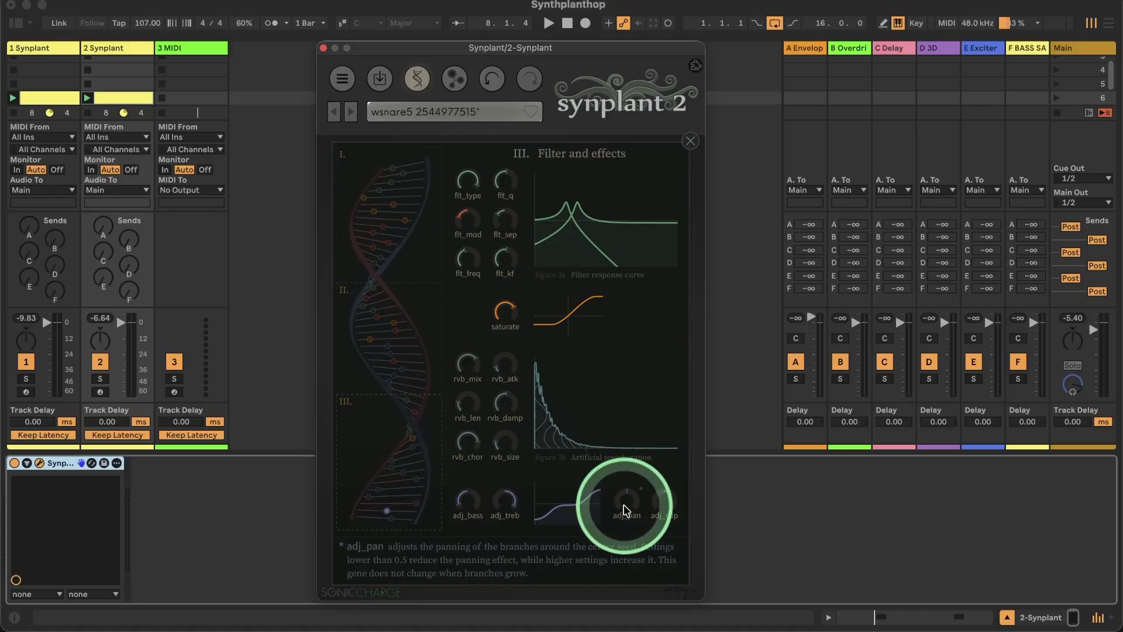
pyautogui.click(694, 142)
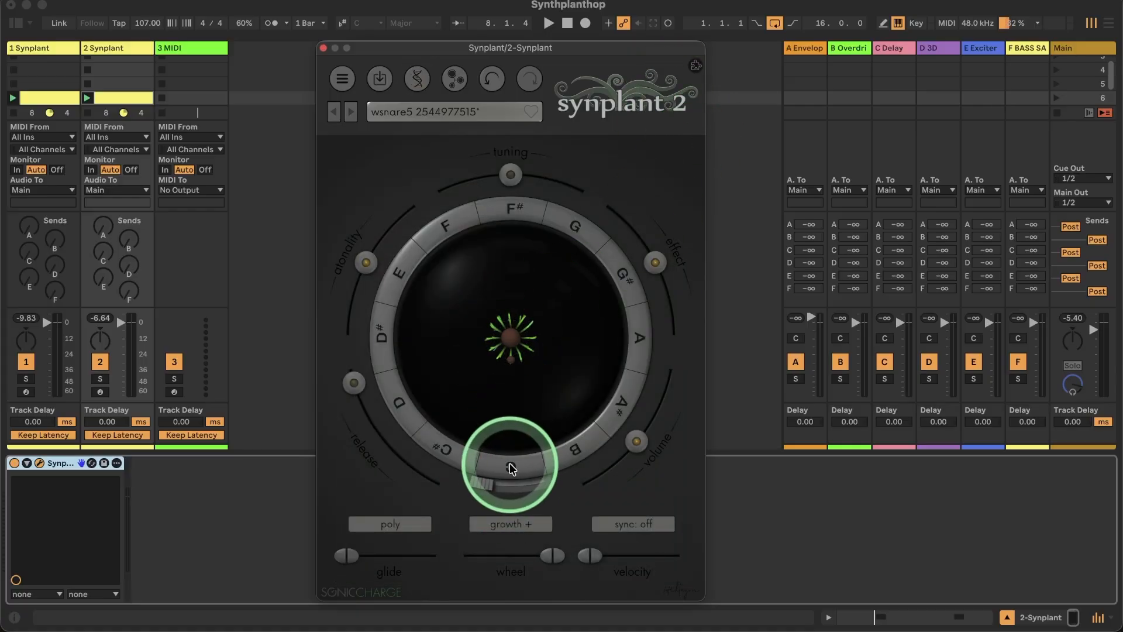
pyautogui.click(519, 490)
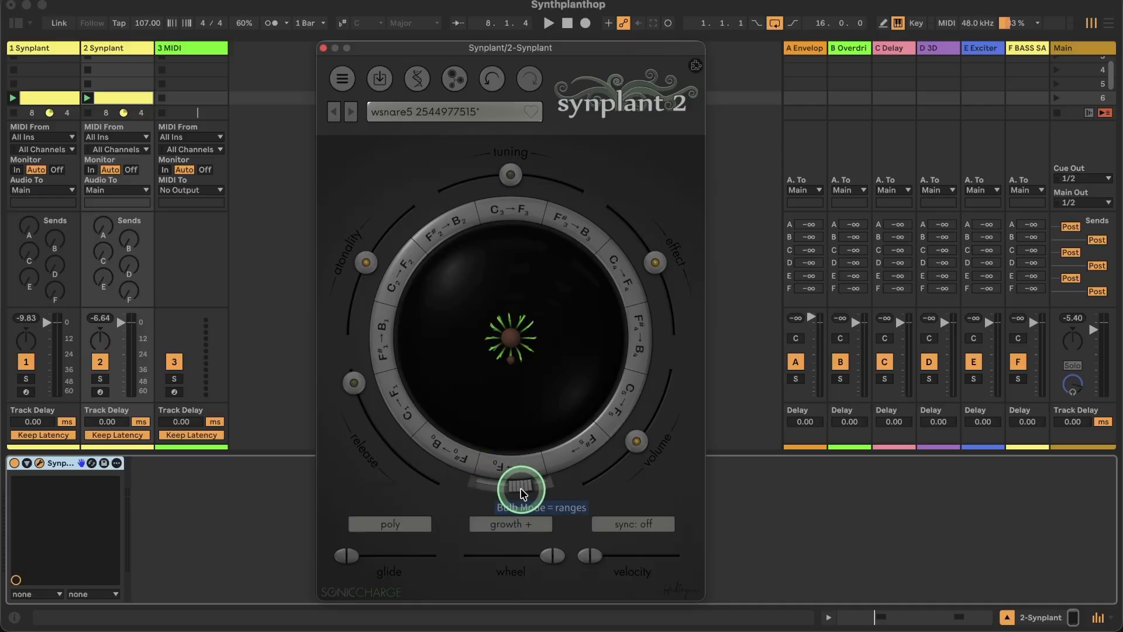
pyautogui.moveTo(524, 493)
pyautogui.mouseDown()
pyautogui.moveTo(544, 492)
pyautogui.moveTo(514, 489)
pyautogui.moveTo(494, 427)
pyautogui.moveTo(605, 394)
pyautogui.moveTo(529, 417)
pyautogui.moveTo(504, 478)
pyautogui.moveTo(566, 468)
pyautogui.moveTo(494, 460)
pyautogui.moveTo(573, 455)
pyautogui.moveTo(629, 383)
pyautogui.moveTo(627, 289)
pyautogui.moveTo(484, 218)
pyautogui.moveTo(376, 311)
pyautogui.moveTo(407, 432)
pyautogui.mouseUp()
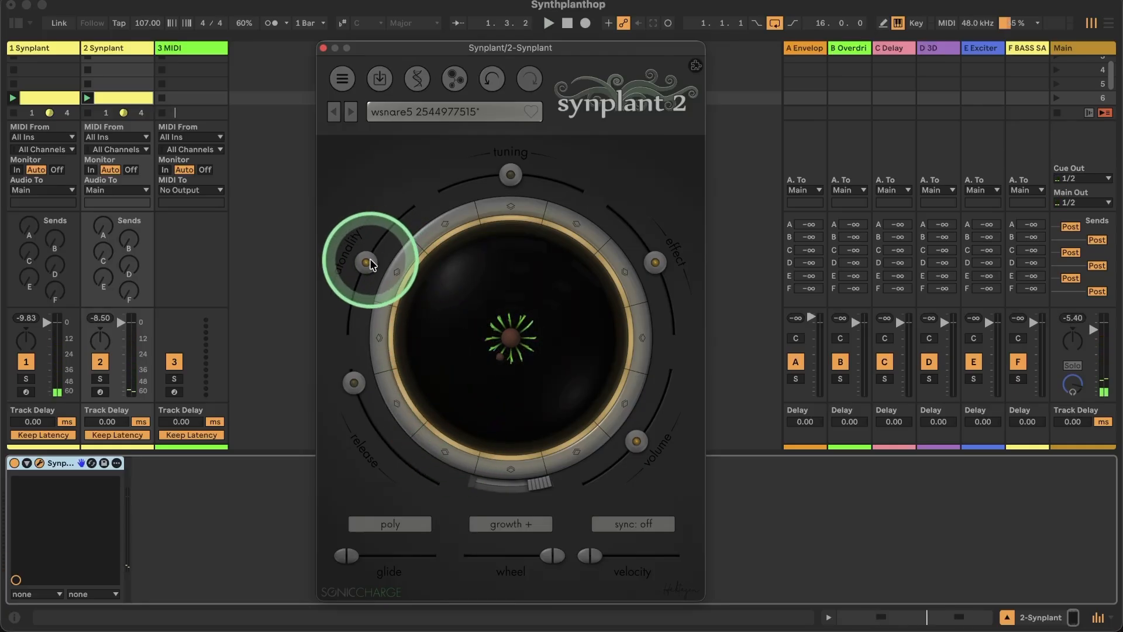
pyautogui.moveTo(362, 278)
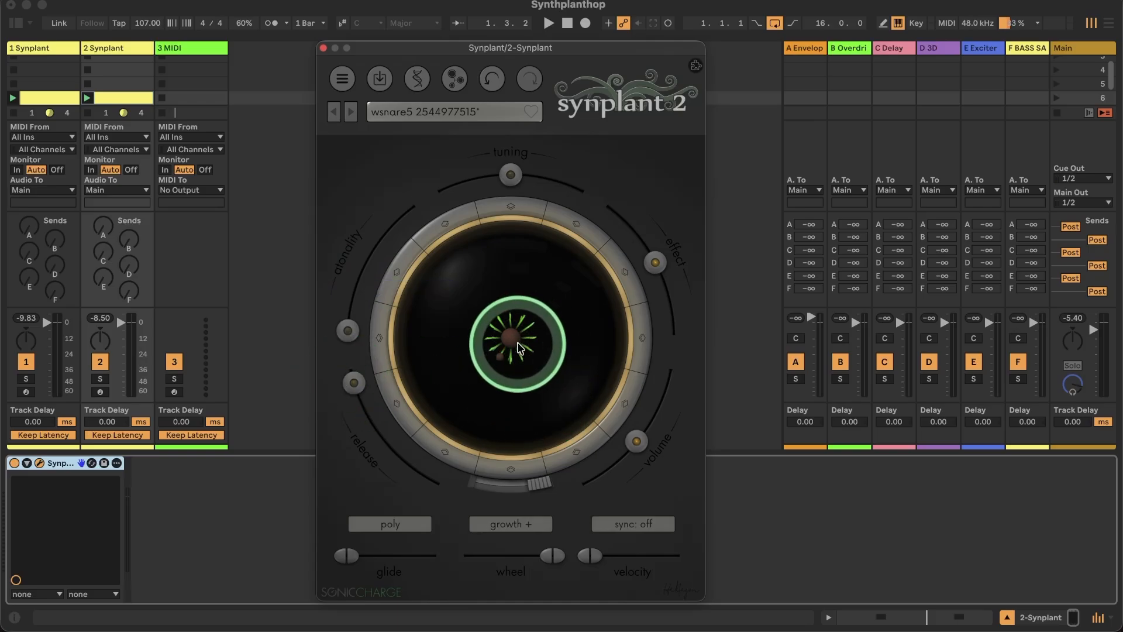
pyautogui.moveTo(349, 339); pyautogui.dragTo(367, 282)
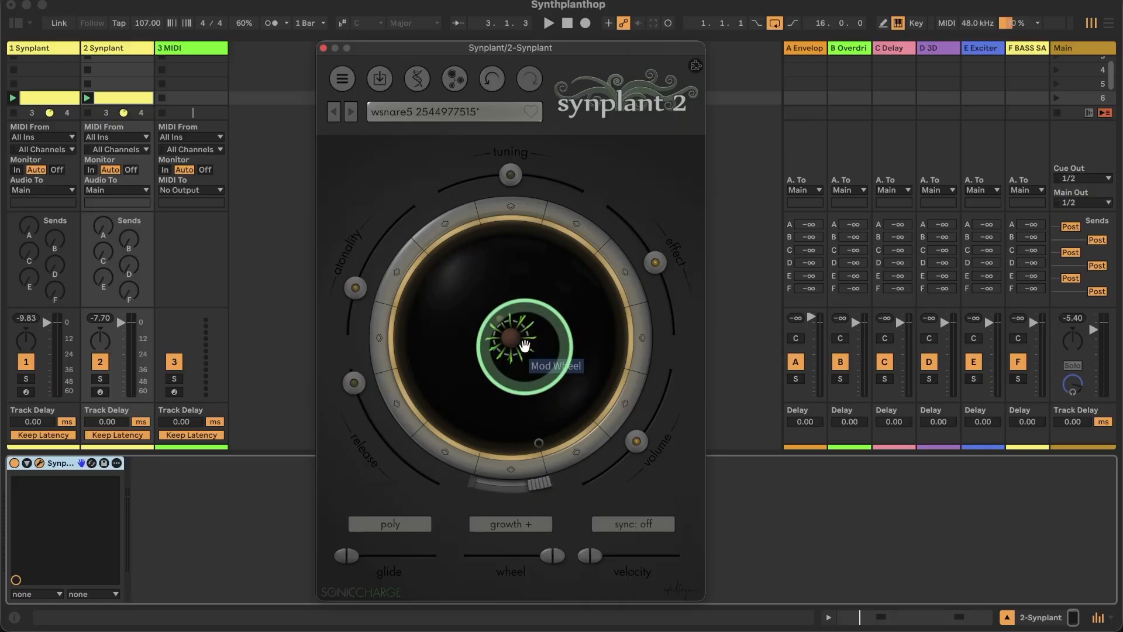
# Solo the 2 Synplant track, lengthen all branches around the snare patch's seed and lower atonality slightly.
pyautogui.click(100, 378)
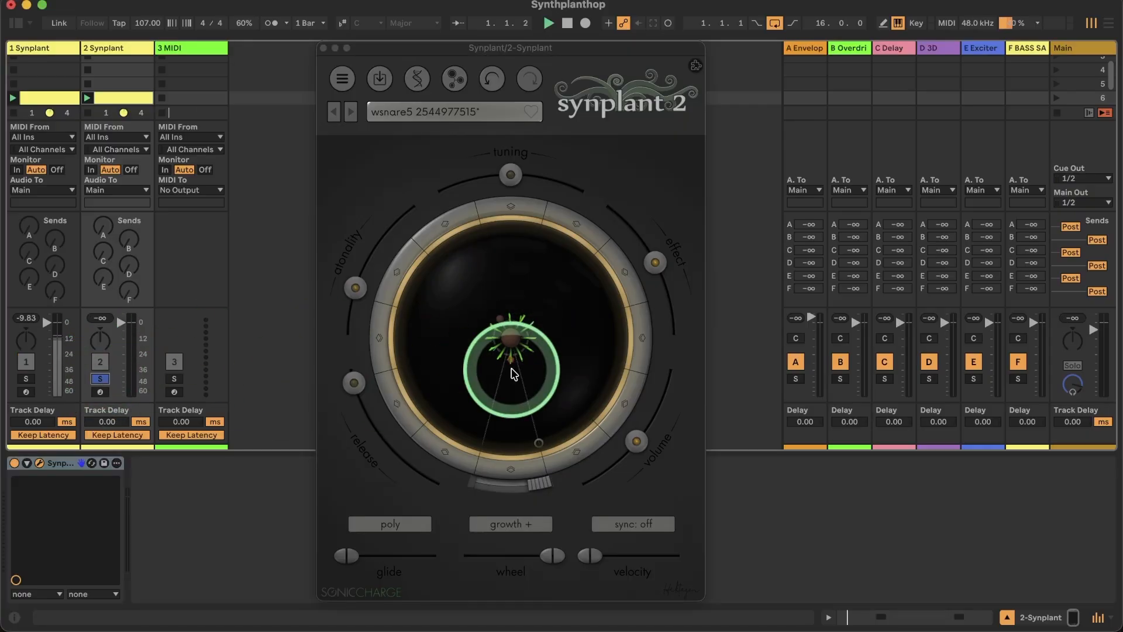
pyautogui.click(526, 345)
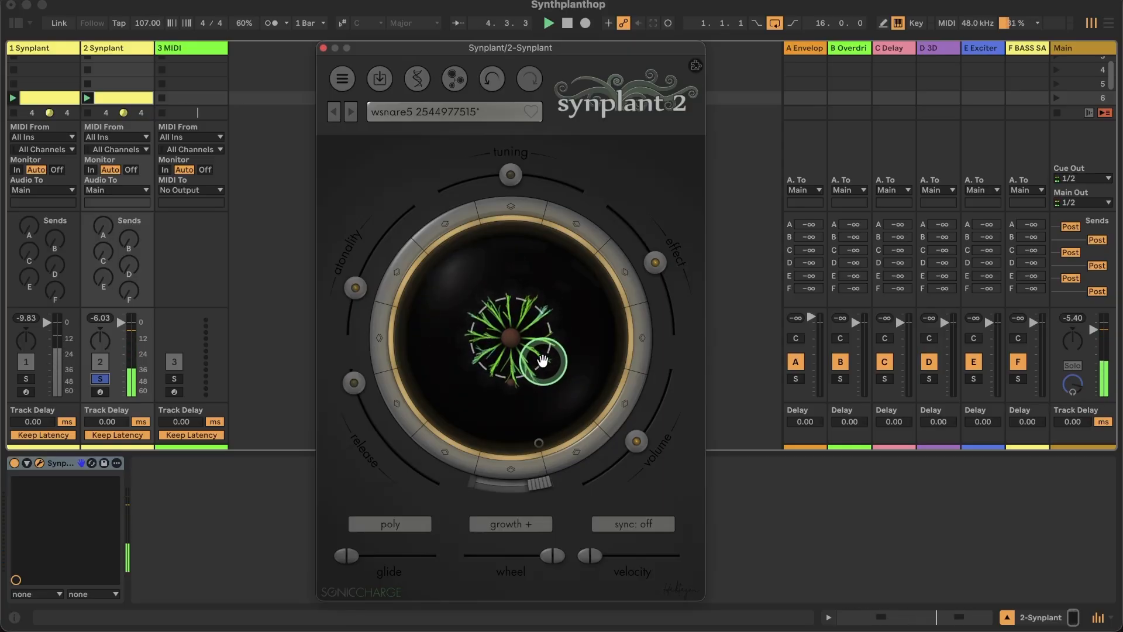
pyautogui.moveTo(353, 273)
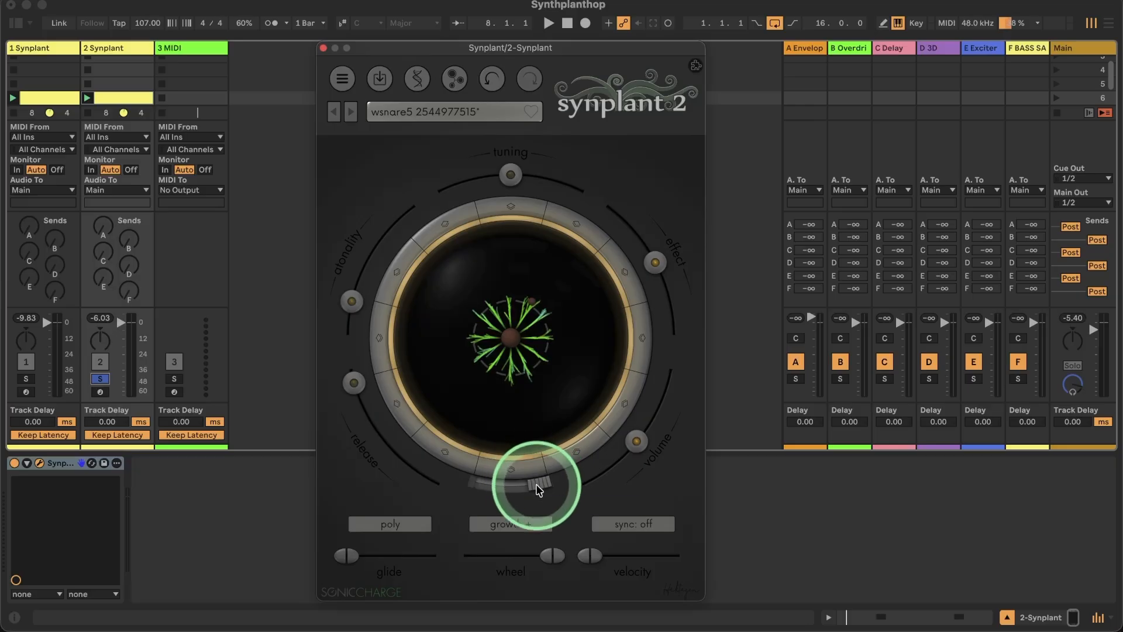
pyautogui.moveTo(536, 485)
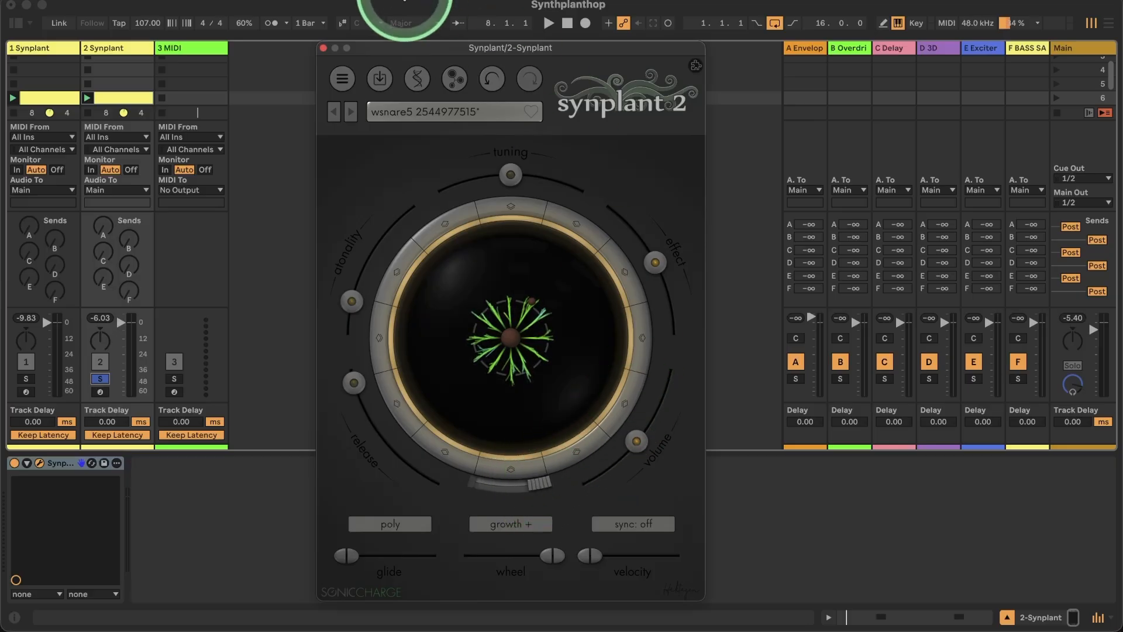
# In the Filter and effects section of the DNA editor, set adj_pan to 0.6050 (+42%) and close the editor.
pyautogui.click(415, 79)
pyautogui.moveTo(394, 185)
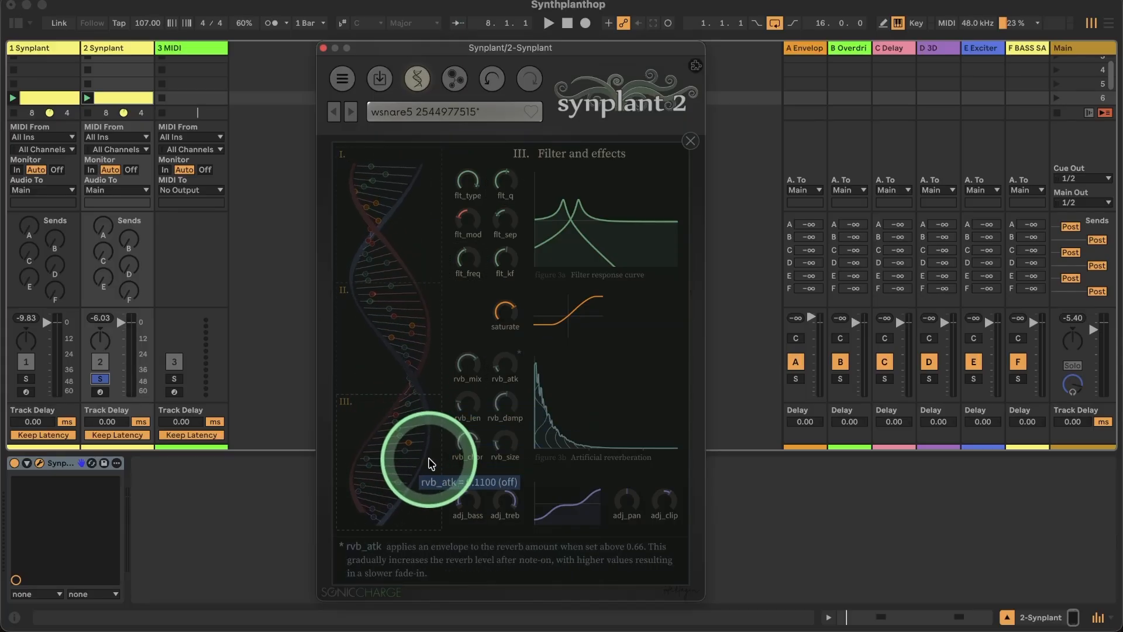
pyautogui.moveTo(626, 512)
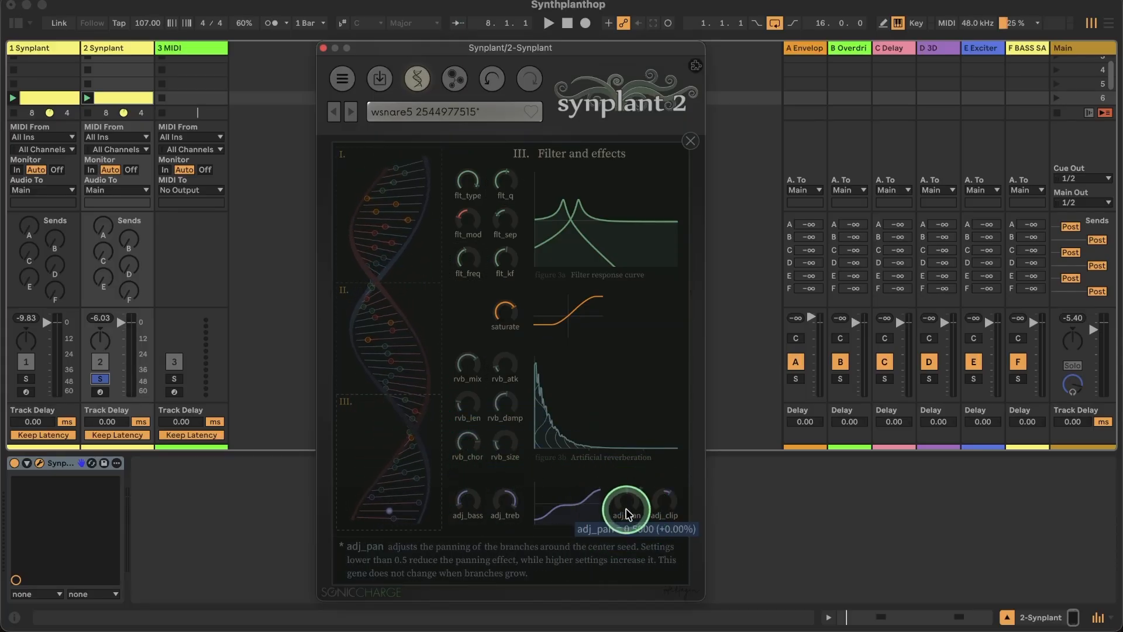
pyautogui.moveTo(628, 500); pyautogui.dragTo(631, 496)
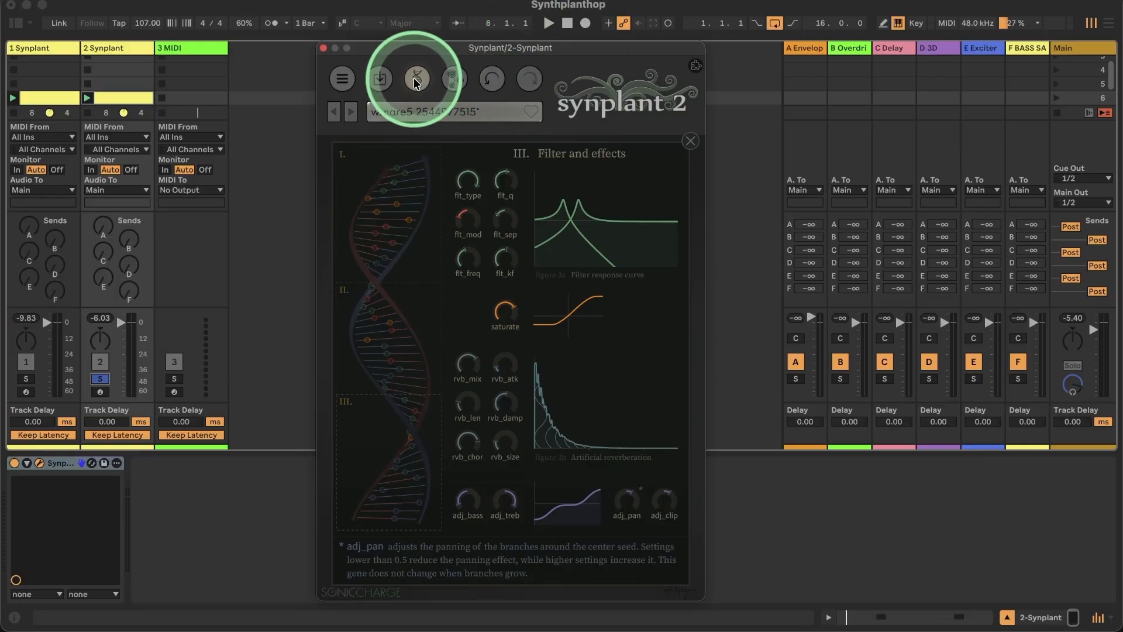
pyautogui.click(688, 141)
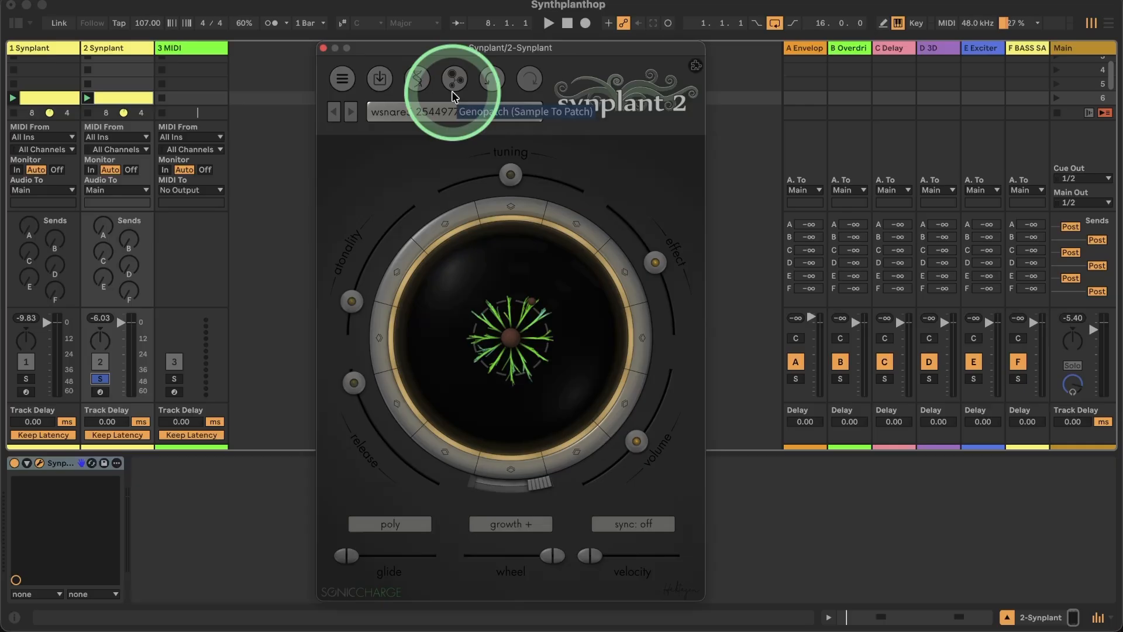
# Reopen the DNA editor, reduce adj_pan to about 0.50, and raise it to about 0.7750 (+110%) while the soloed snare plays.
pyautogui.click(420, 81)
pyautogui.click(631, 508)
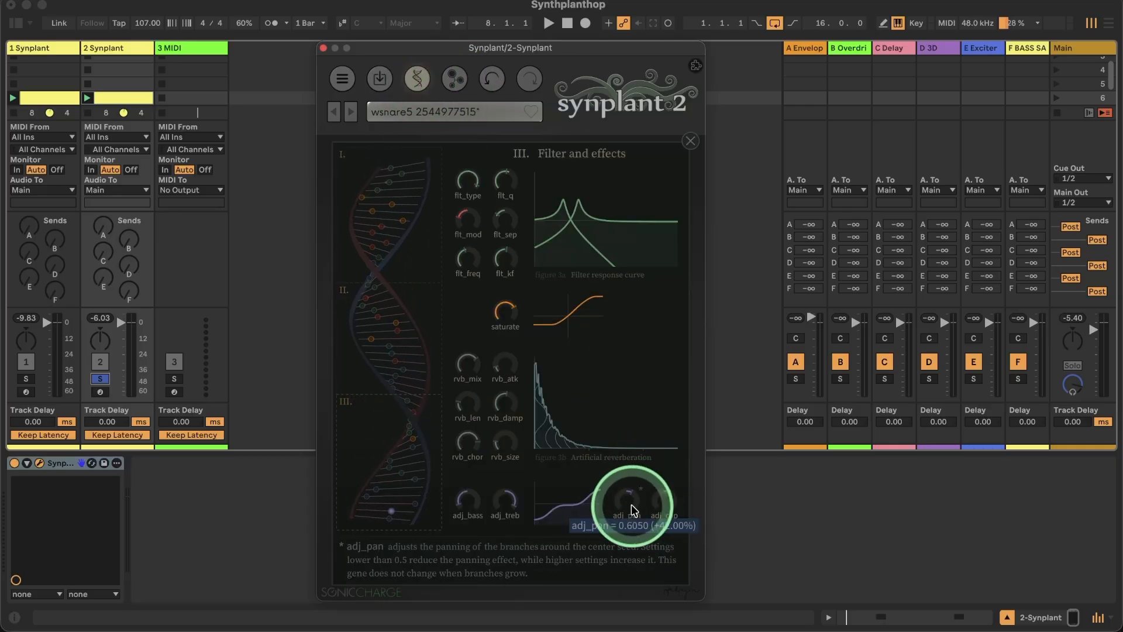
pyautogui.click(629, 509)
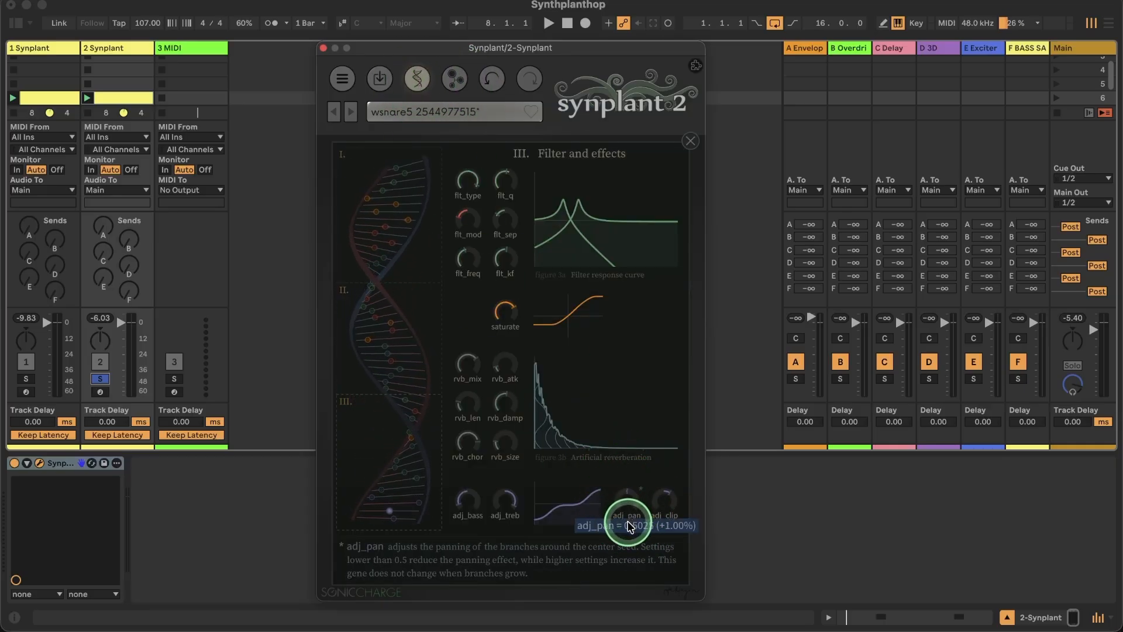
pyautogui.click(629, 523)
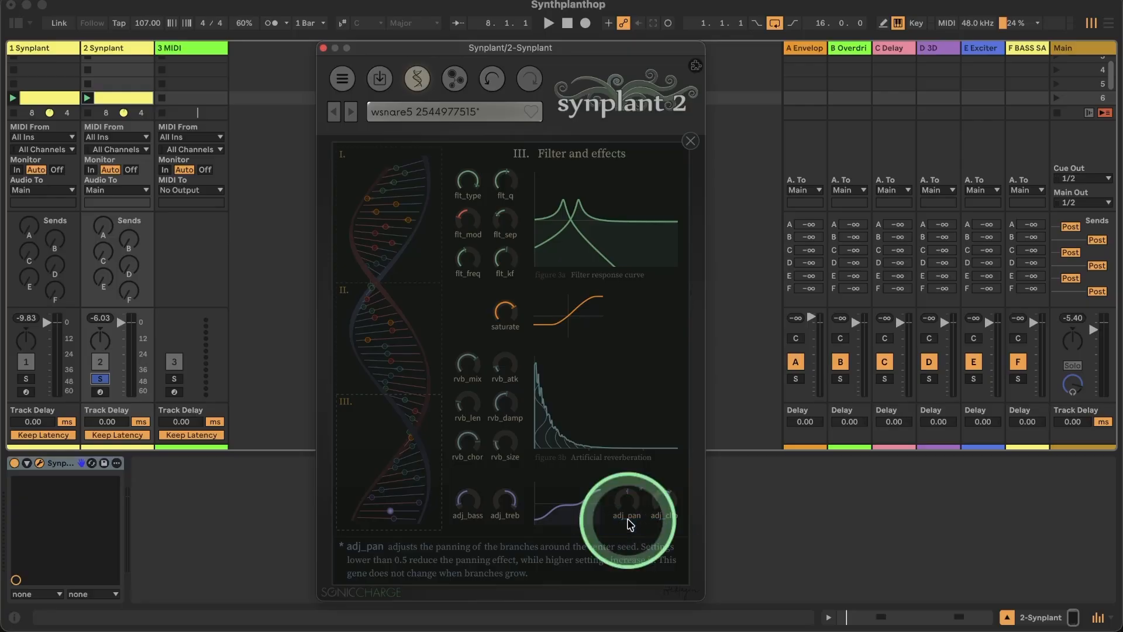
pyautogui.press('space')
pyautogui.click(626, 510)
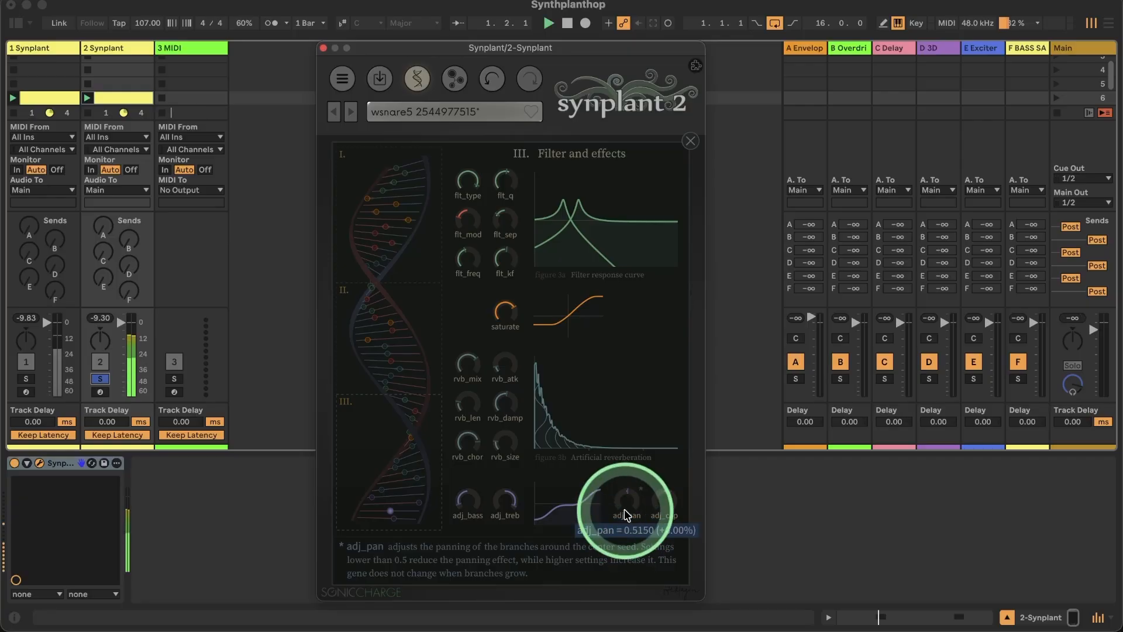
pyautogui.click(624, 508)
pyautogui.moveTo(626, 502); pyautogui.dragTo(624, 492)
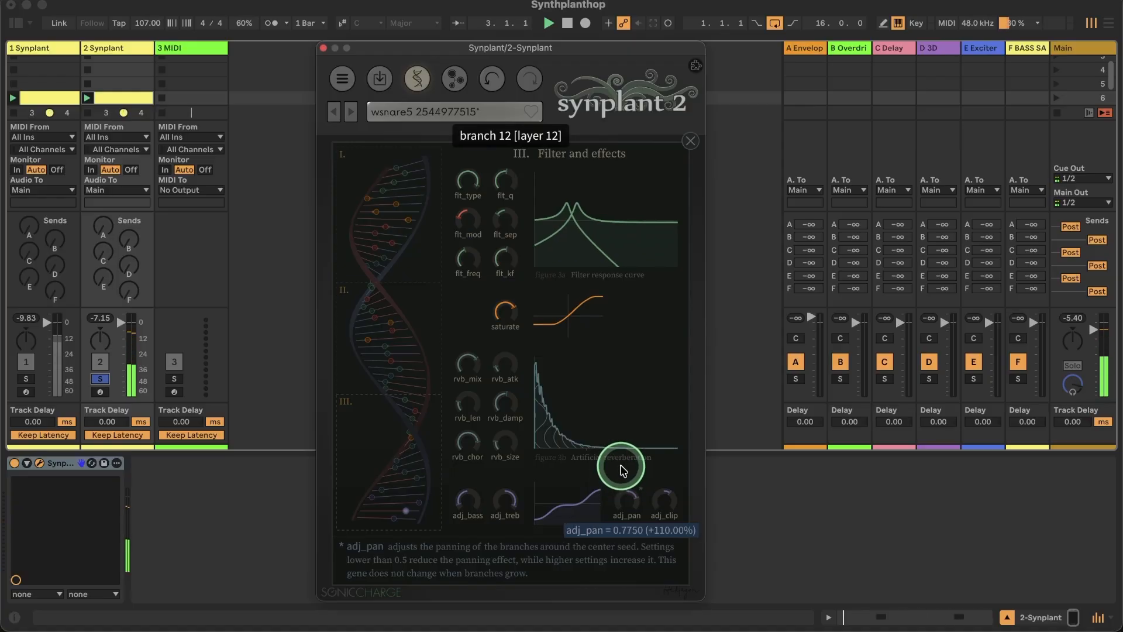
pyautogui.moveTo(621, 466); pyautogui.dragTo(621, 467)
pyautogui.press('space')
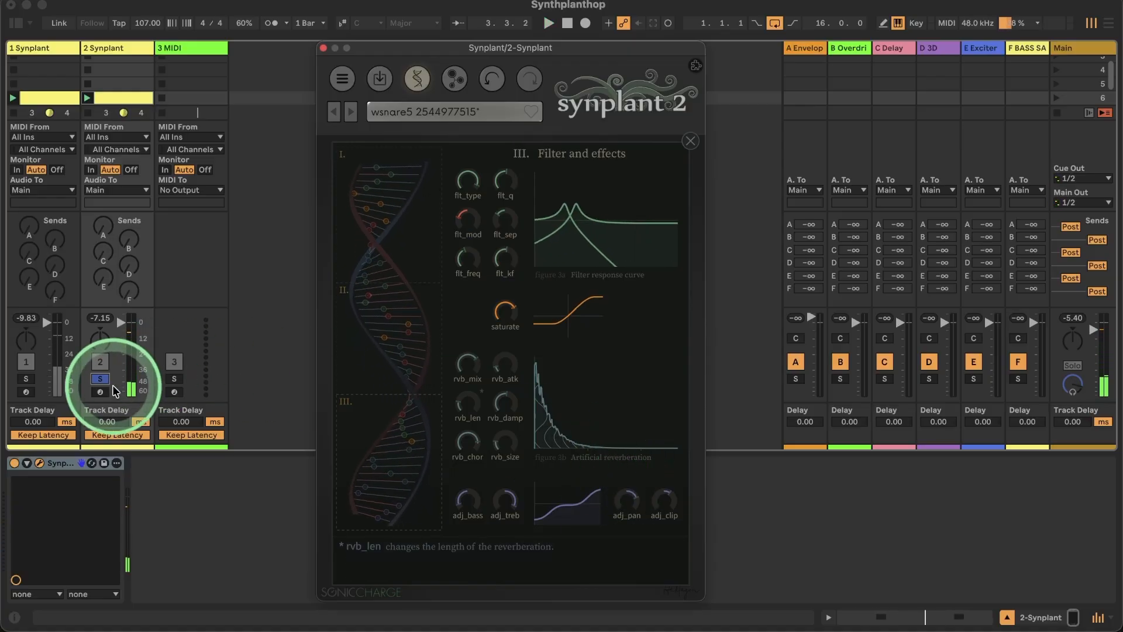
pyautogui.click(424, 80)
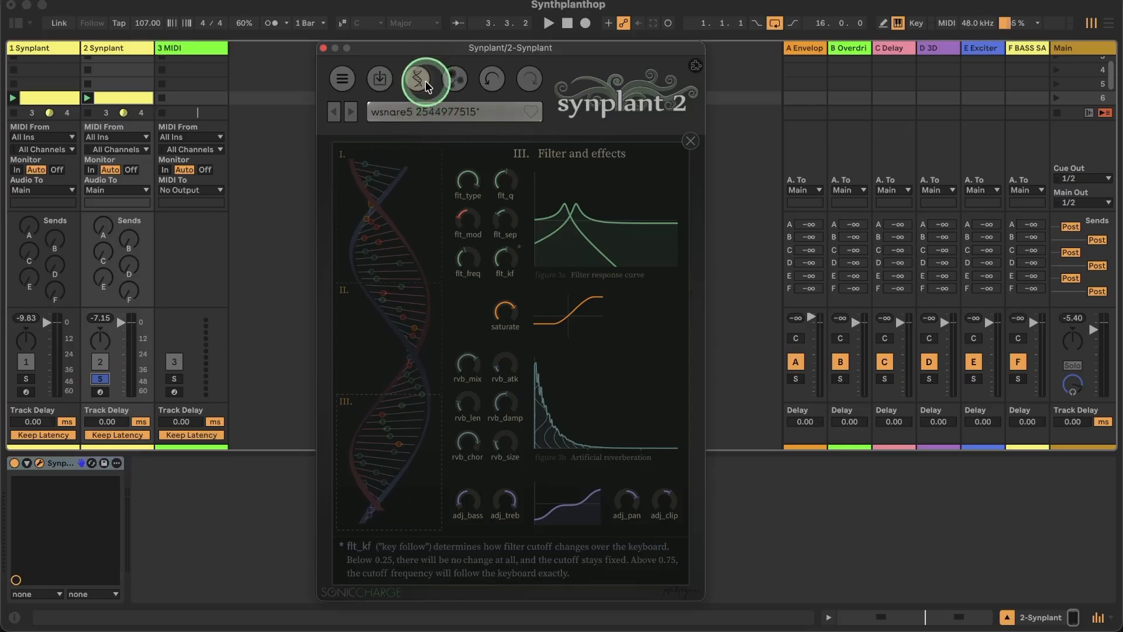
# In the DNA editor's Envelope and LFO section, lower the snare's vol_dcy to about 0.20, and unsolo the 2 Synplant track.
pyautogui.click(418, 78)
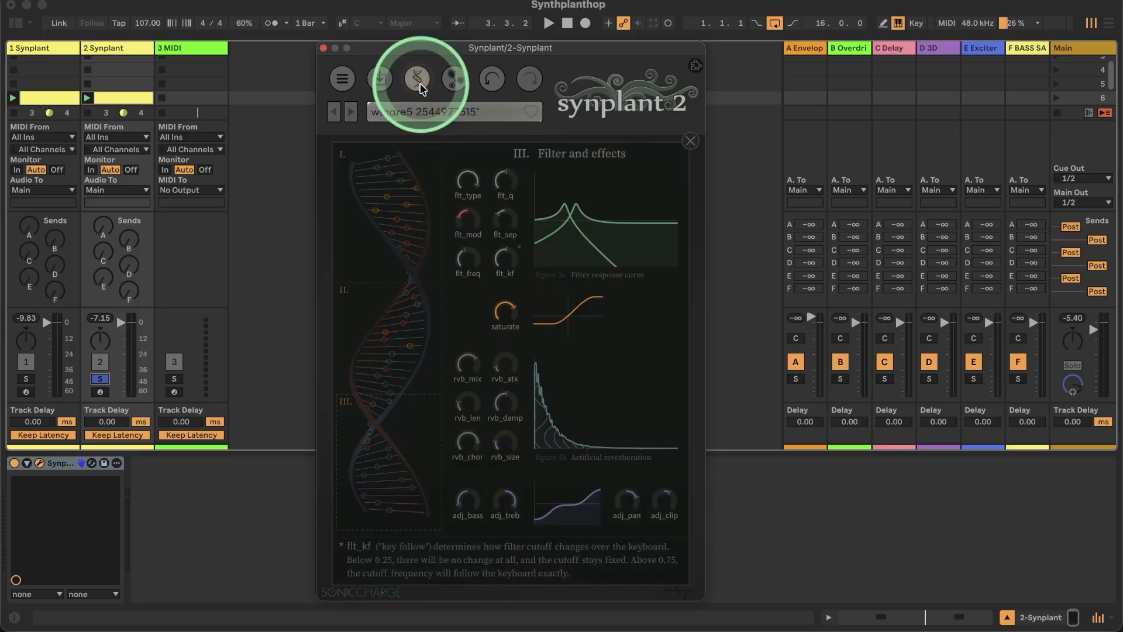
pyautogui.click(425, 257)
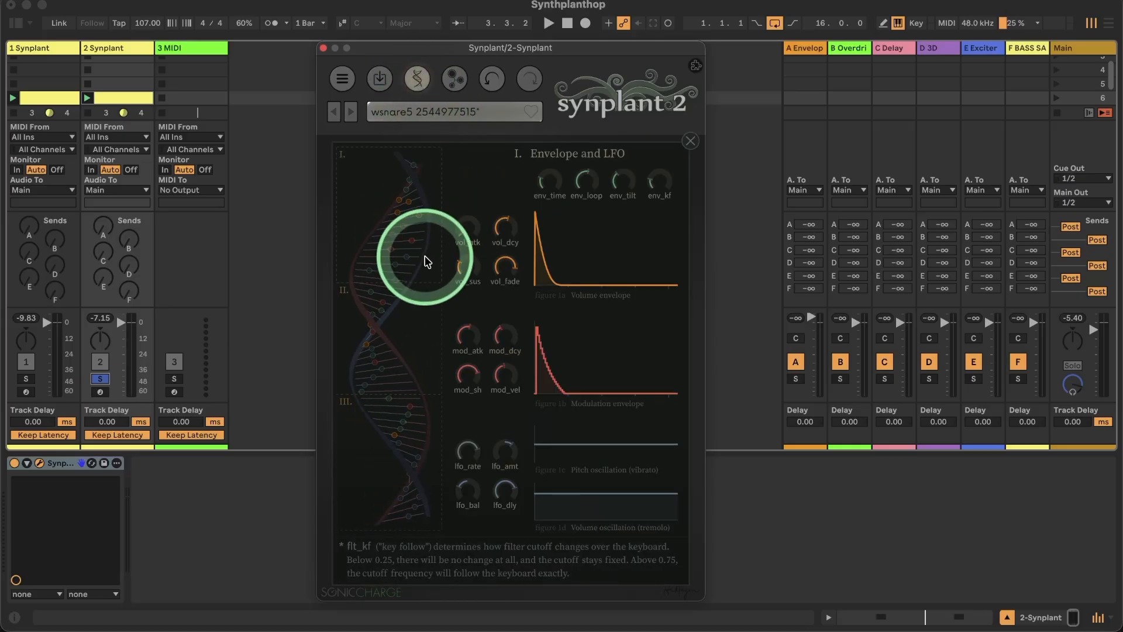
pyautogui.click(508, 231)
pyautogui.click(507, 231)
pyautogui.click(506, 232)
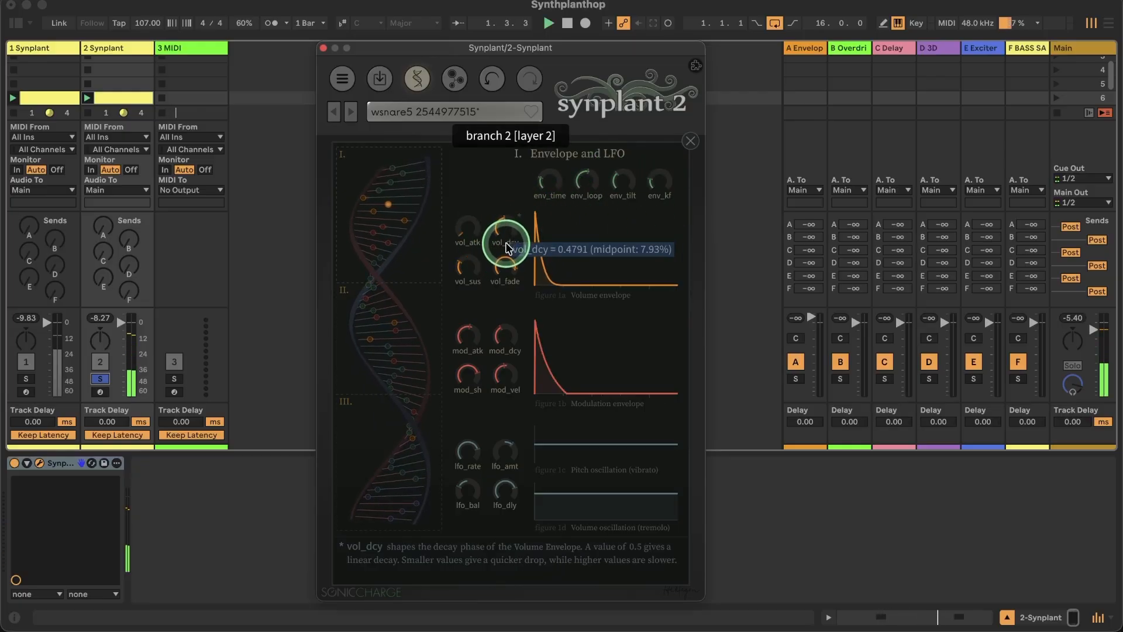
pyautogui.moveTo(506, 252); pyautogui.dragTo(509, 288)
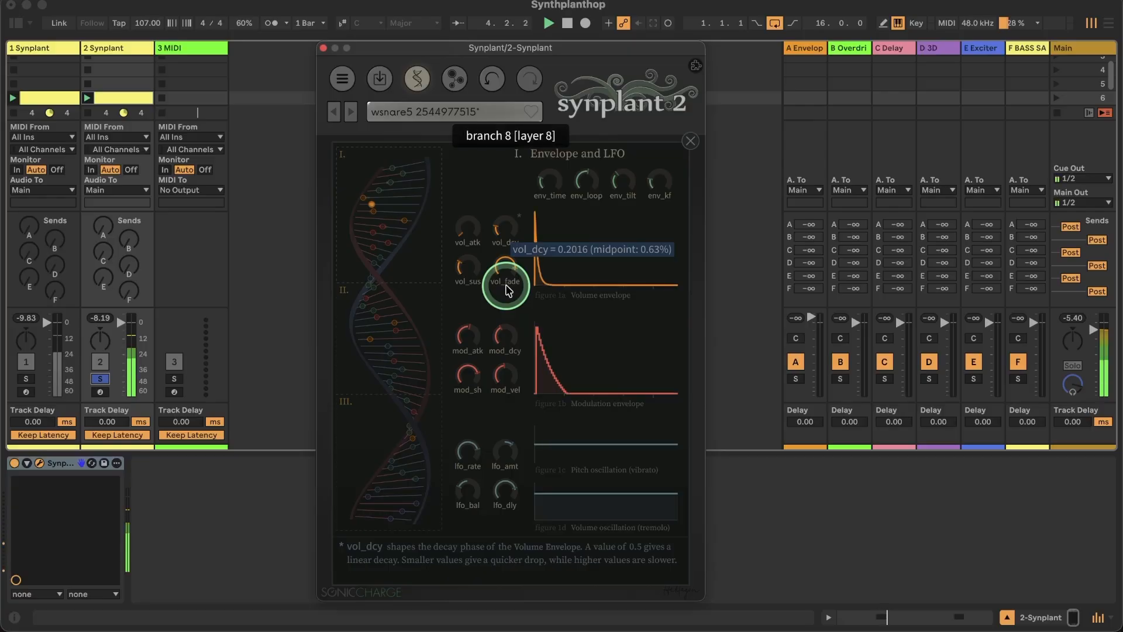
pyautogui.moveTo(506, 286); pyautogui.dragTo(506, 286)
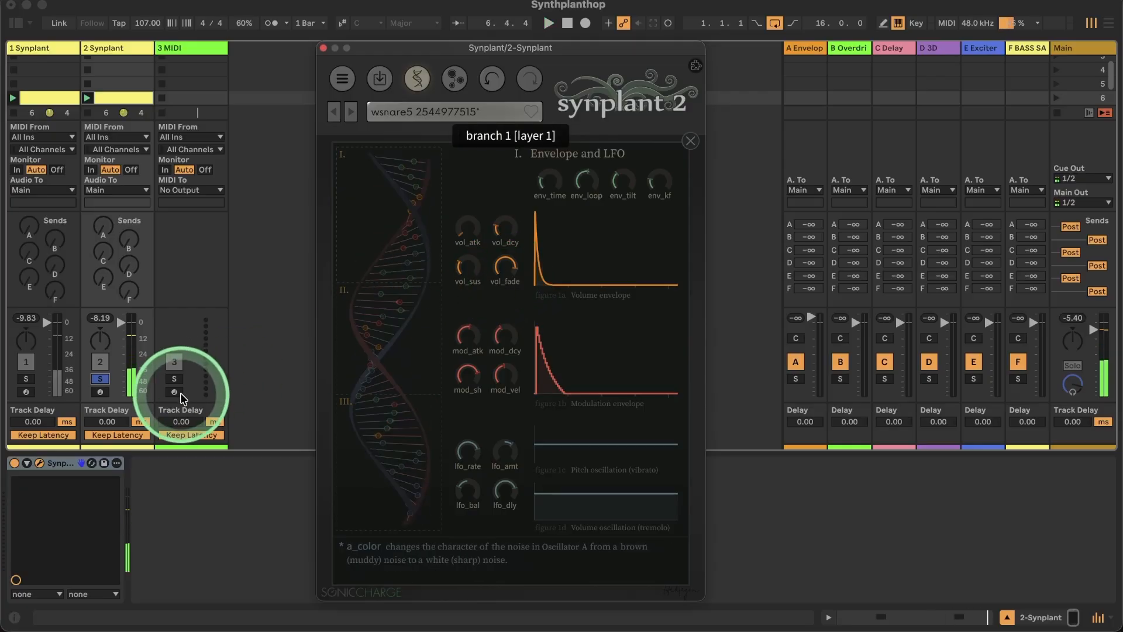
pyautogui.click(103, 382)
pyautogui.click(102, 380)
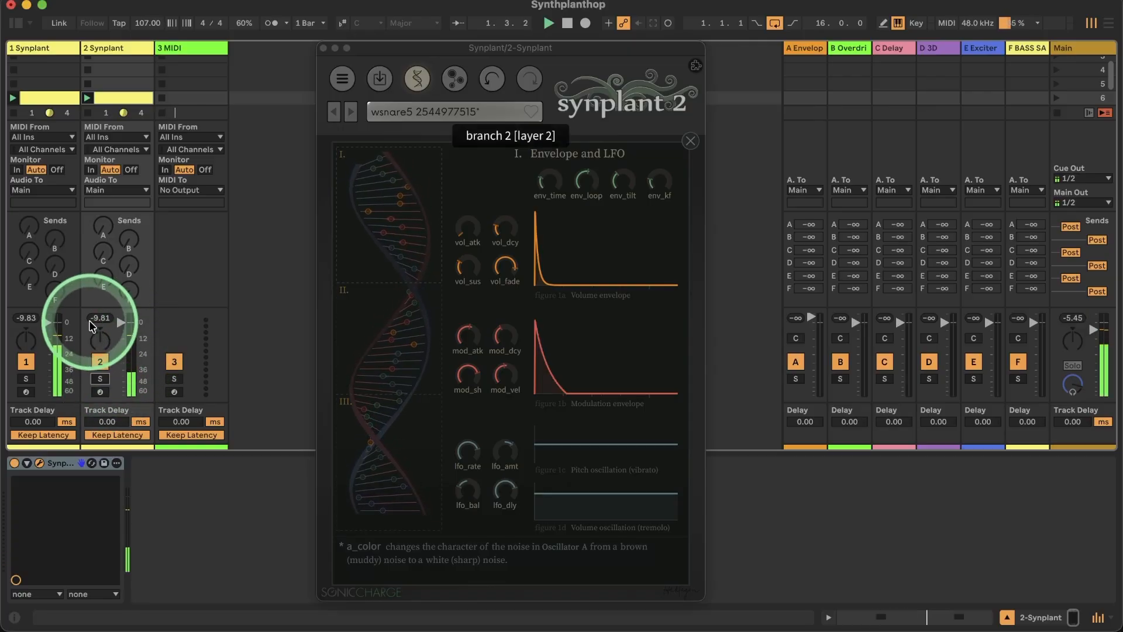
# Open the kick's Synplant on track 1 and lower vol_dcy to about 0.585 in its DNA editor's Envelope and LFO section.
pyautogui.click(36, 48)
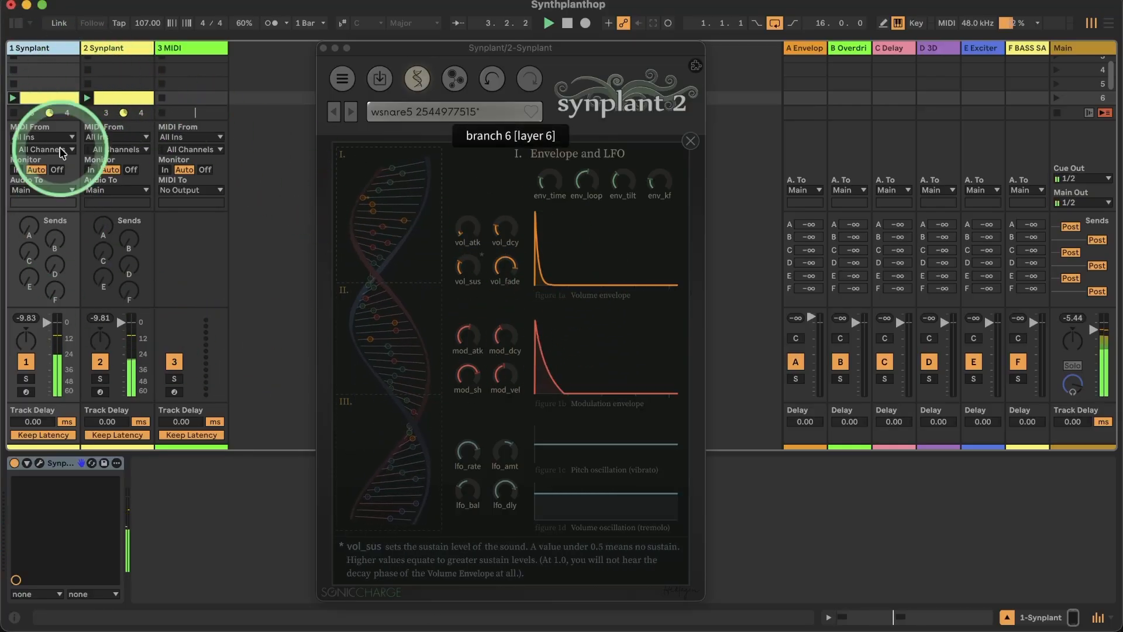
pyautogui.click(39, 463)
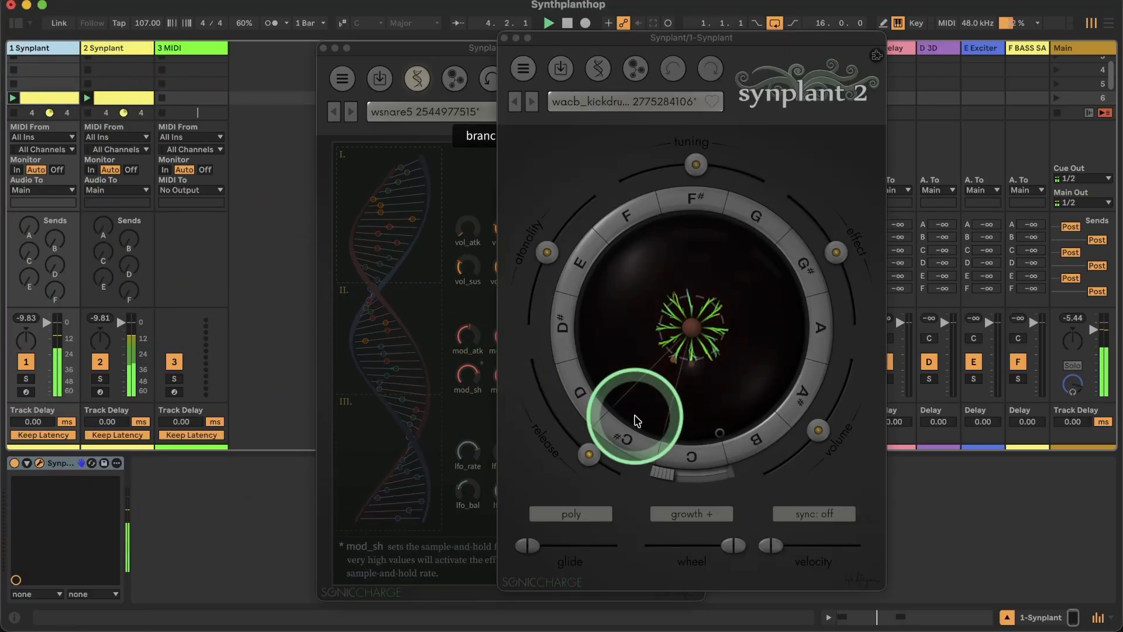
pyautogui.click(598, 71)
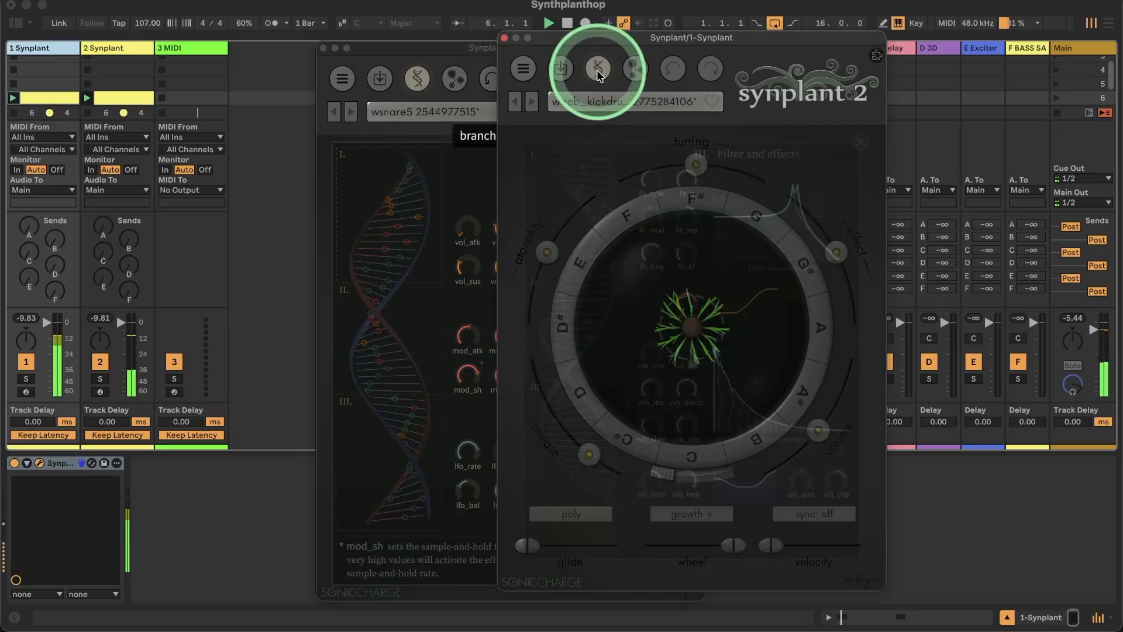
pyautogui.click(609, 260)
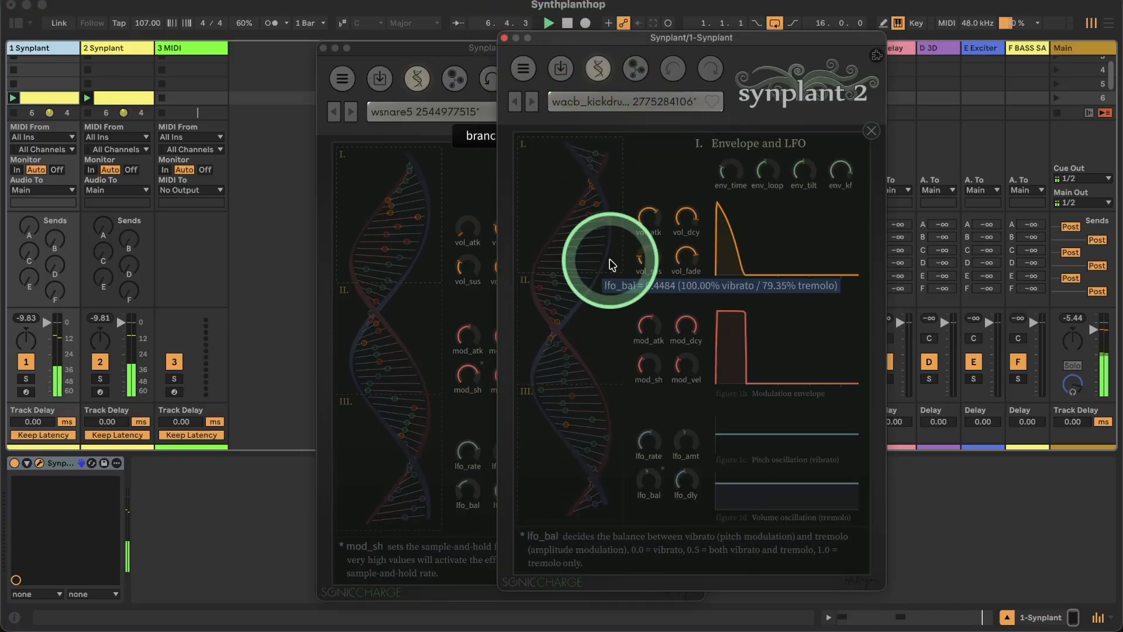
pyautogui.moveTo(692, 228); pyautogui.dragTo(695, 253)
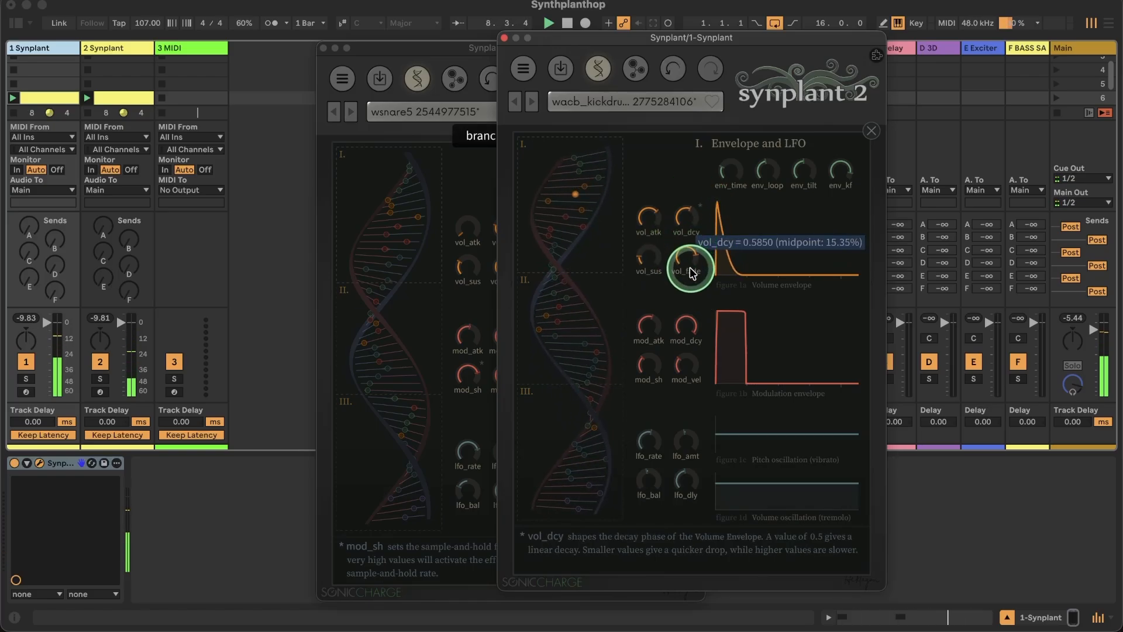
pyautogui.moveTo(689, 259); pyautogui.dragTo(690, 259)
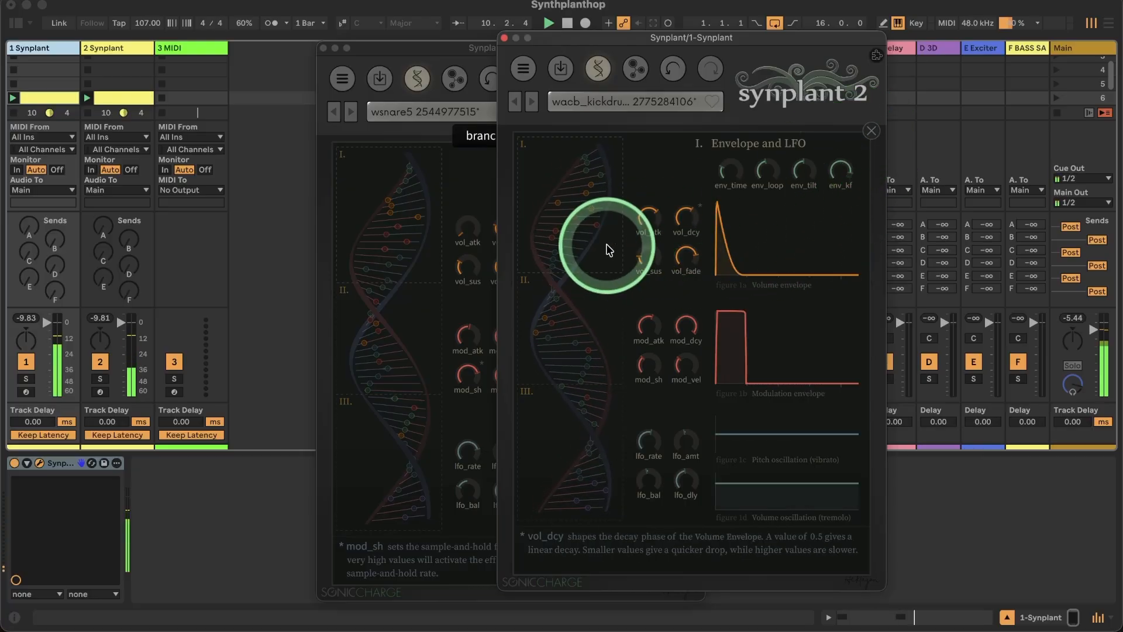
# In the kick's Oscillators section, raise Oscillator A's a_noise past about 0.57 while the beat plays.
pyautogui.click(602, 338)
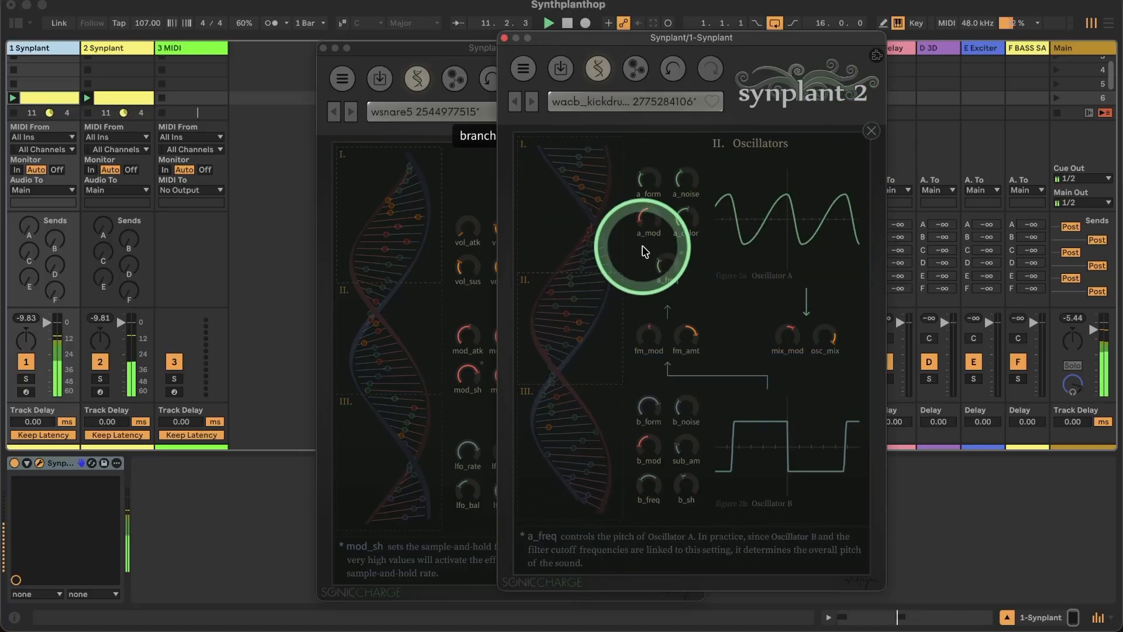
pyautogui.click(690, 187)
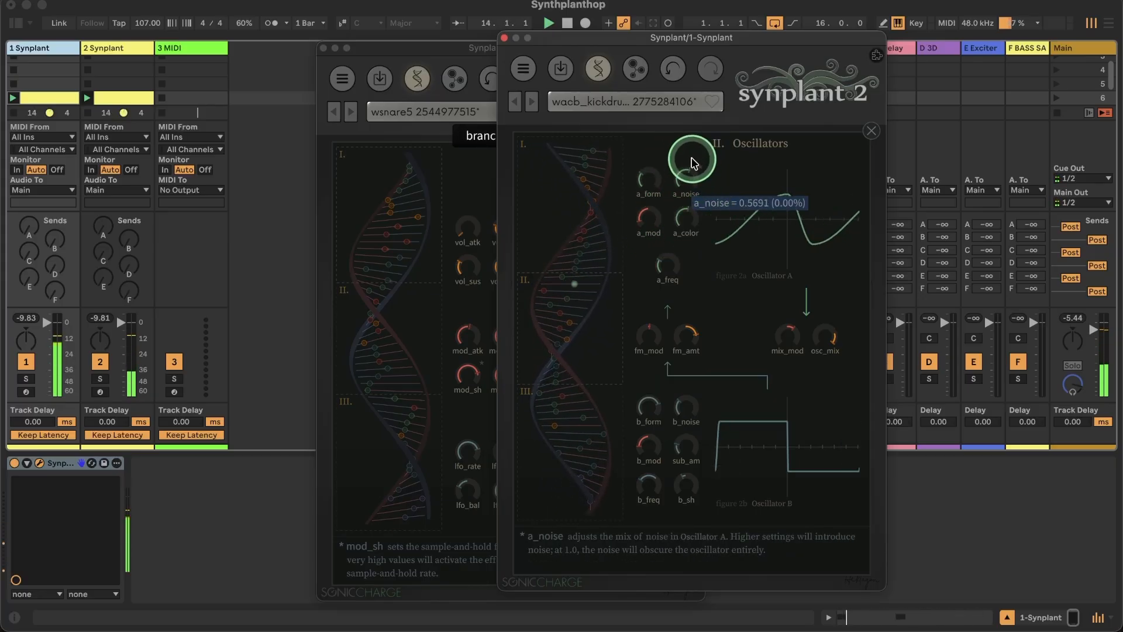
pyautogui.moveTo(696, 137)
pyautogui.mouseDown()
pyautogui.moveTo(700, 91)
pyautogui.moveTo(696, 125)
pyautogui.mouseUp()
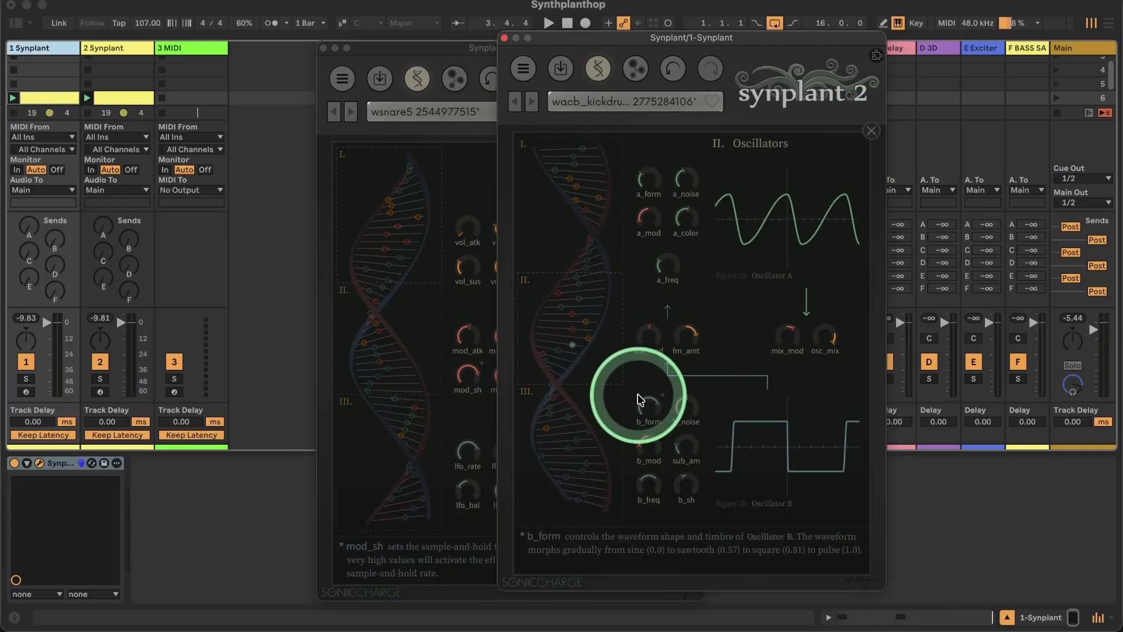
# Set rvb_mix to 1.0000 (100%) in the kick's Filter and effects section, and close both Synplant windows.
pyautogui.click(612, 462)
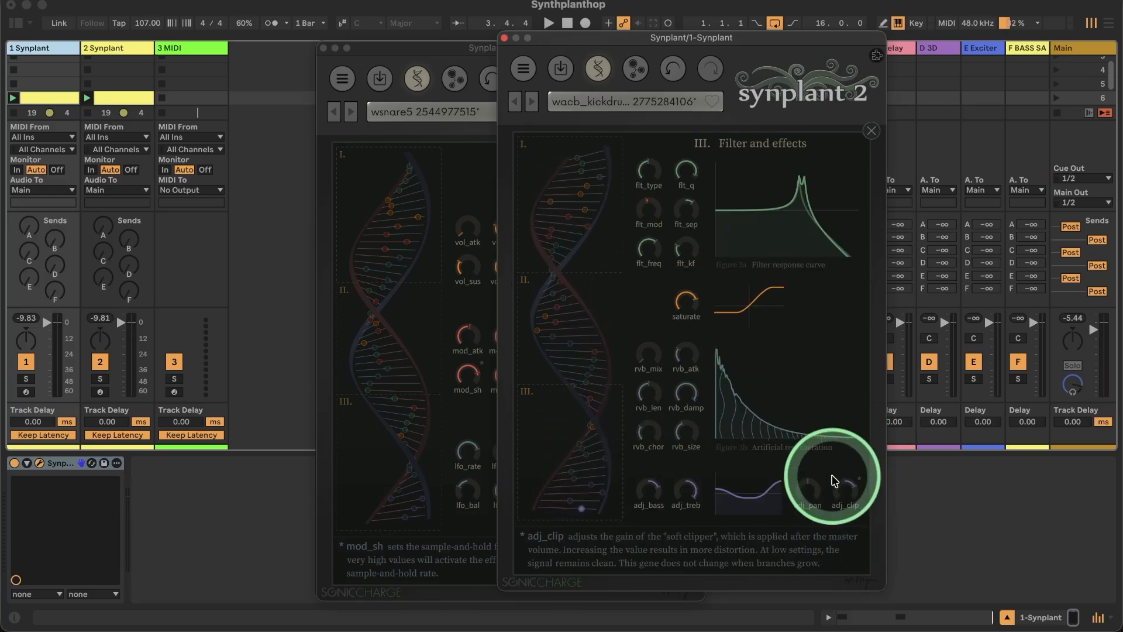
pyautogui.moveTo(852, 490)
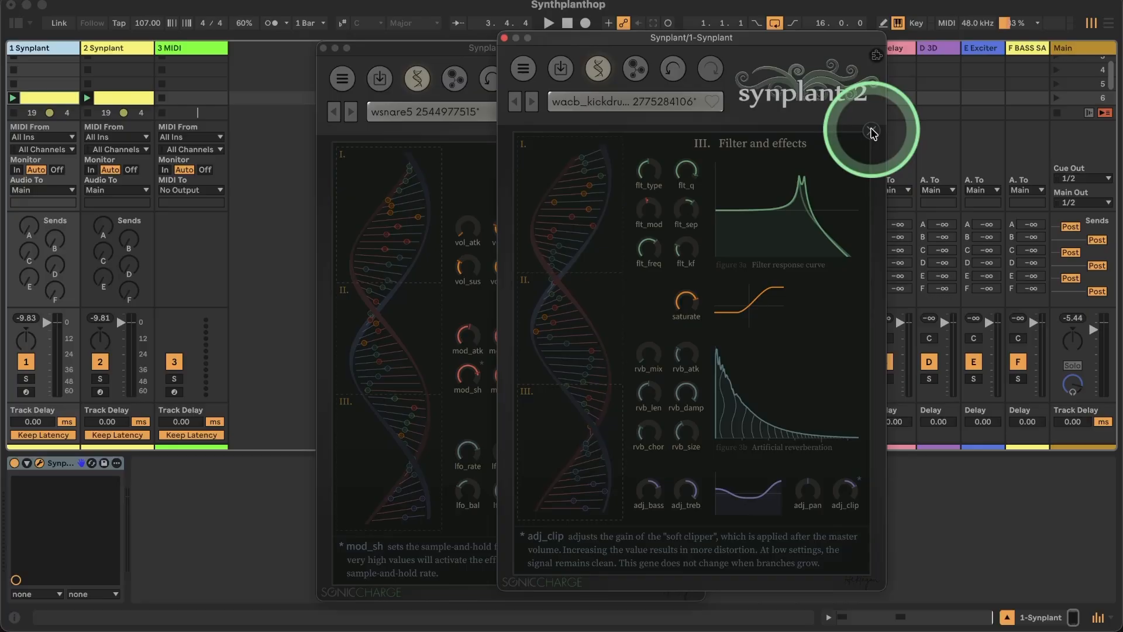
pyautogui.moveTo(653, 357)
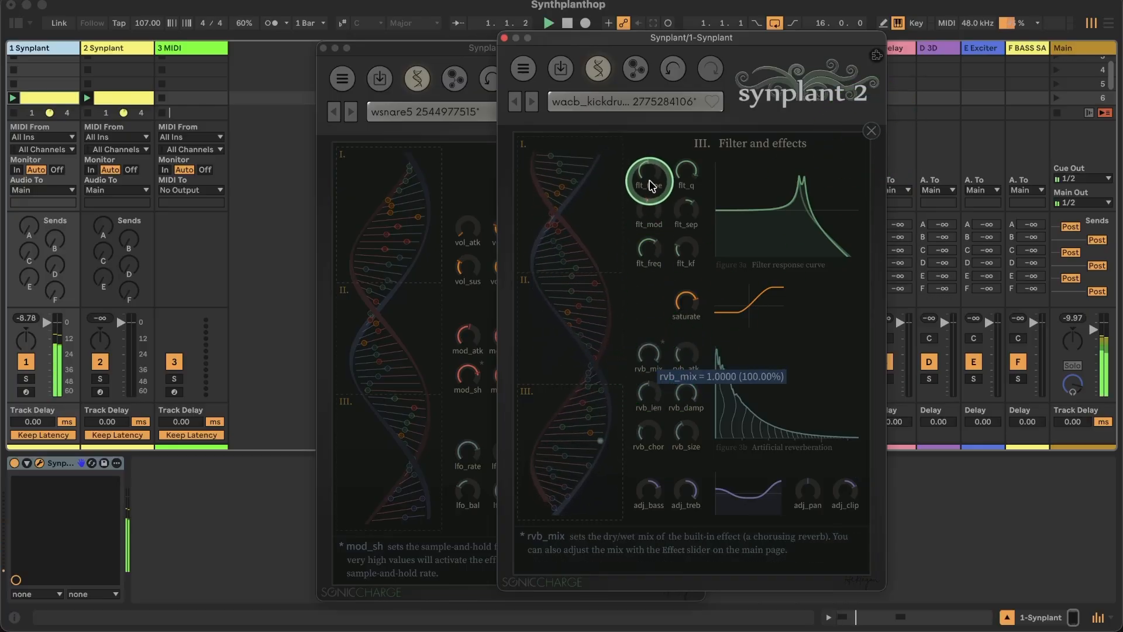
pyautogui.click(871, 131)
pyautogui.click(504, 38)
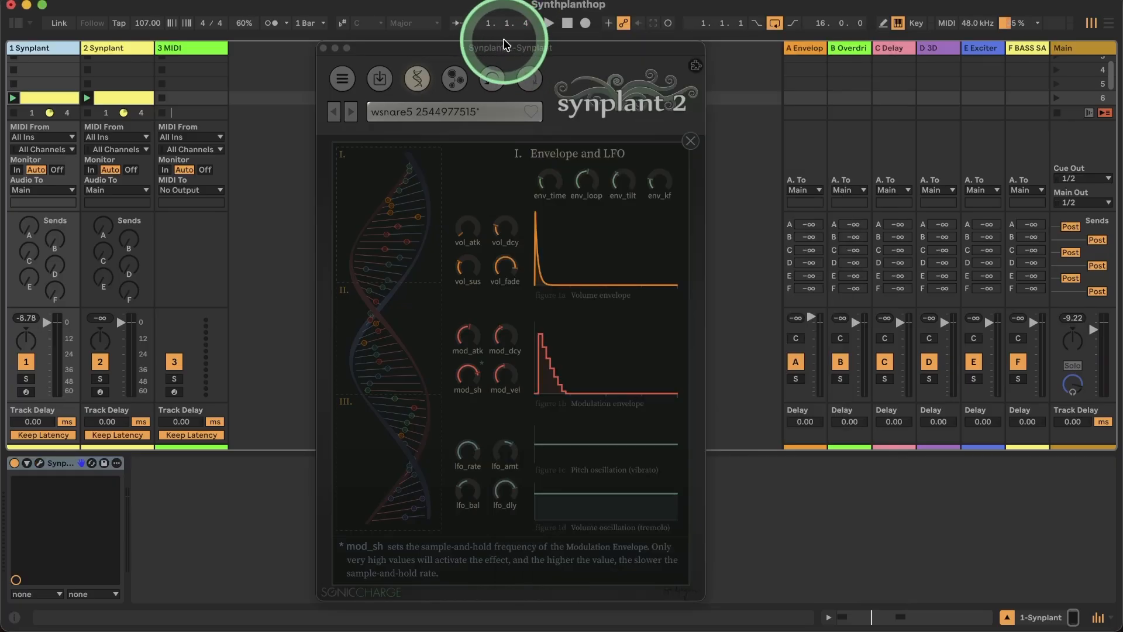
pyautogui.click(323, 48)
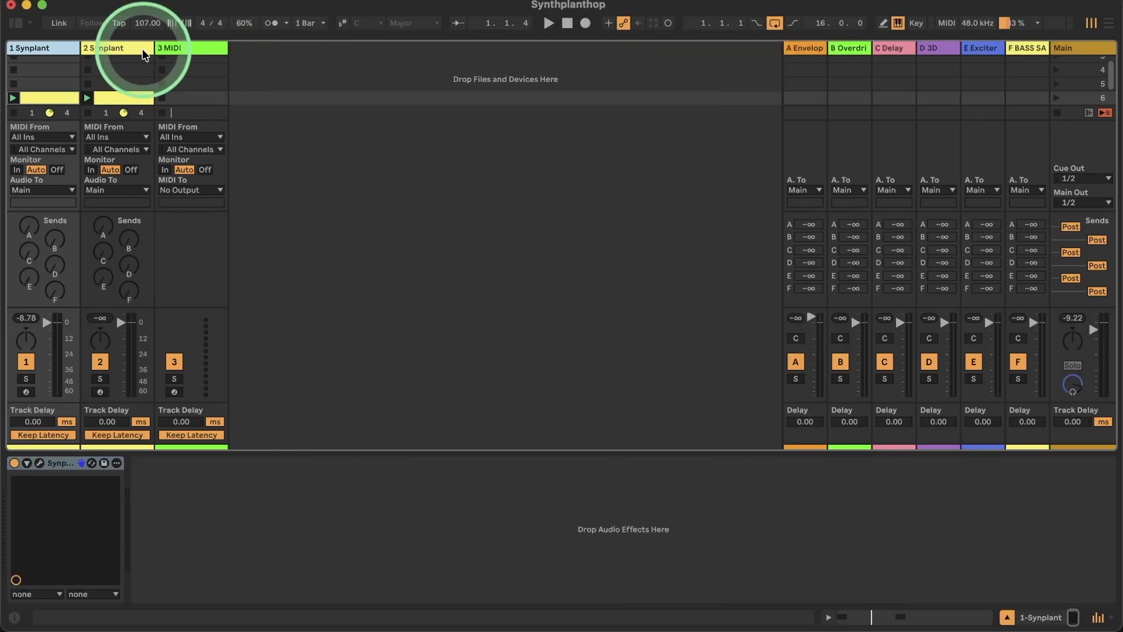
# Select the 3 MIDI track and switch the browser's one-shot sample filter from Snare to Hihat.
pyautogui.click(124, 53)
pyautogui.click(170, 47)
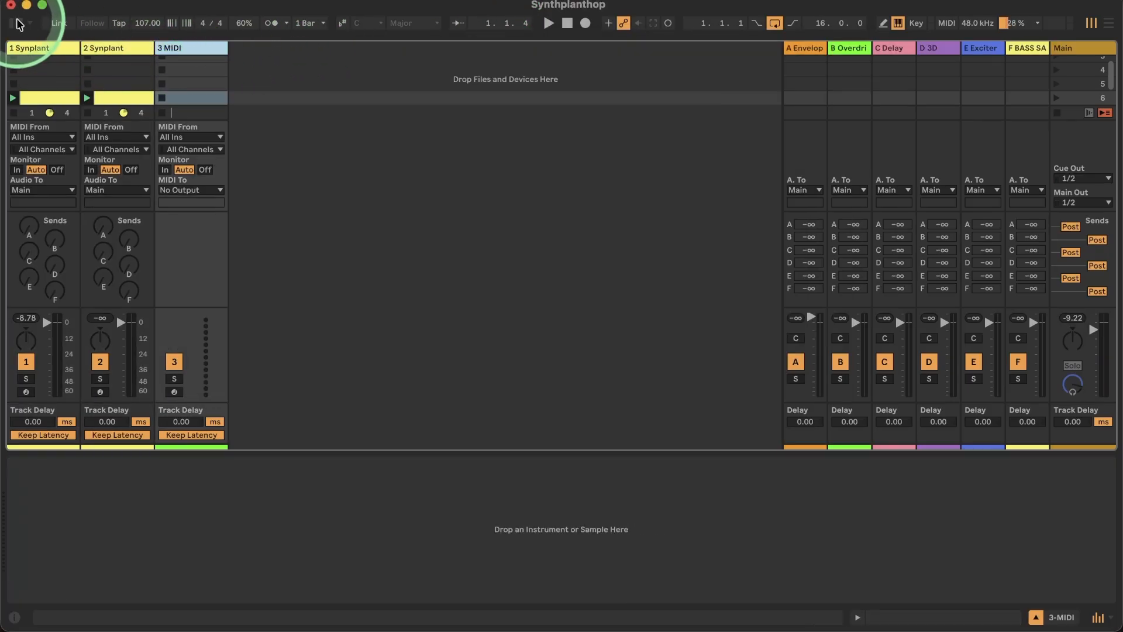
pyautogui.click(17, 22)
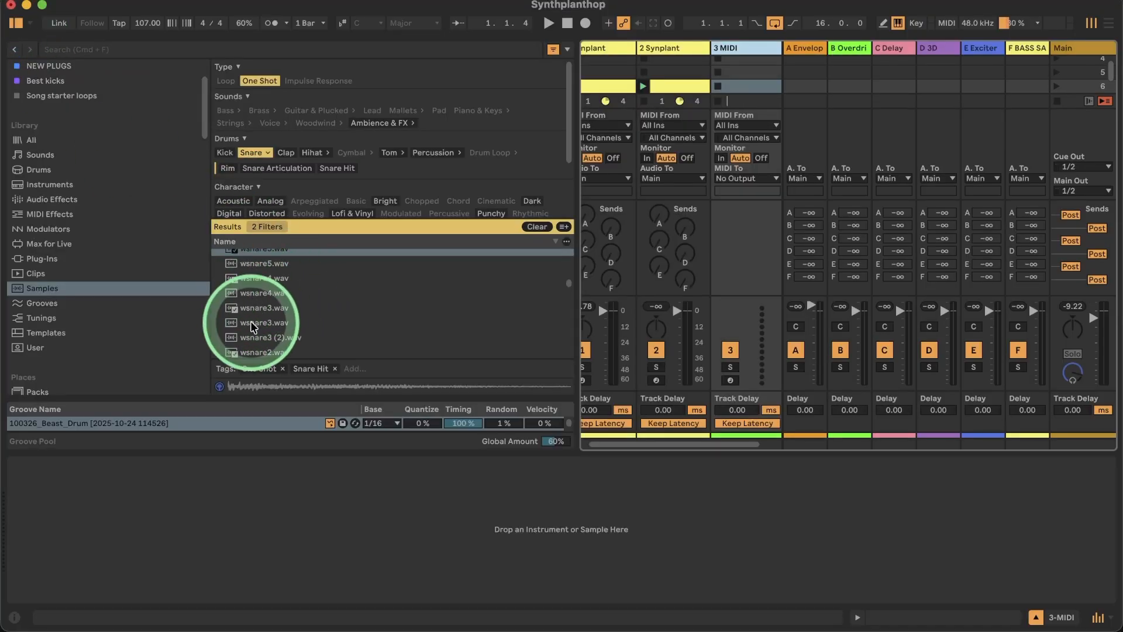
pyautogui.click(249, 153)
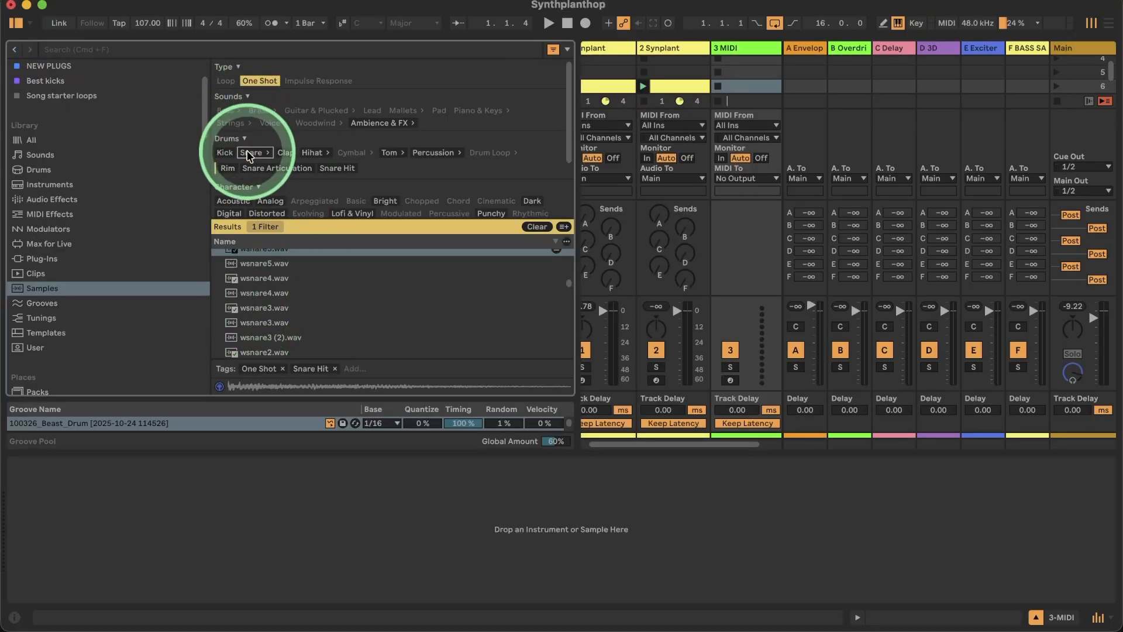
pyautogui.click(311, 153)
pyautogui.click(286, 336)
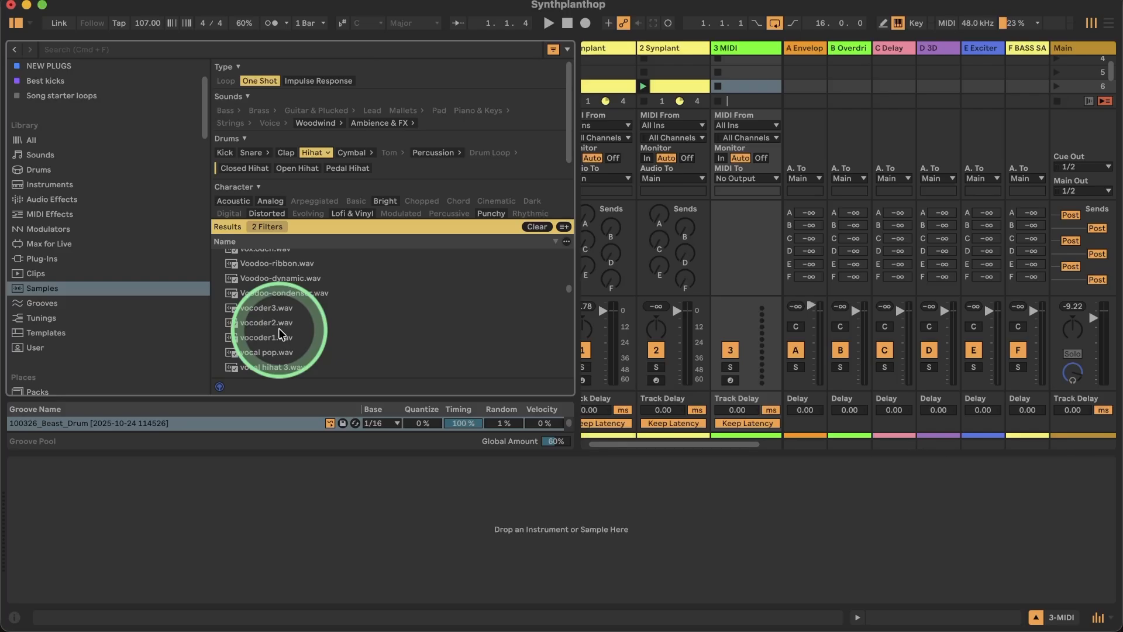
# Audition hi-hat samples in the browser, including w16cup.wav and the VTL HH1 Open files, and select VTL HH1 Open vl5 rr2.flac.
pyautogui.scroll(10, 280, 335)
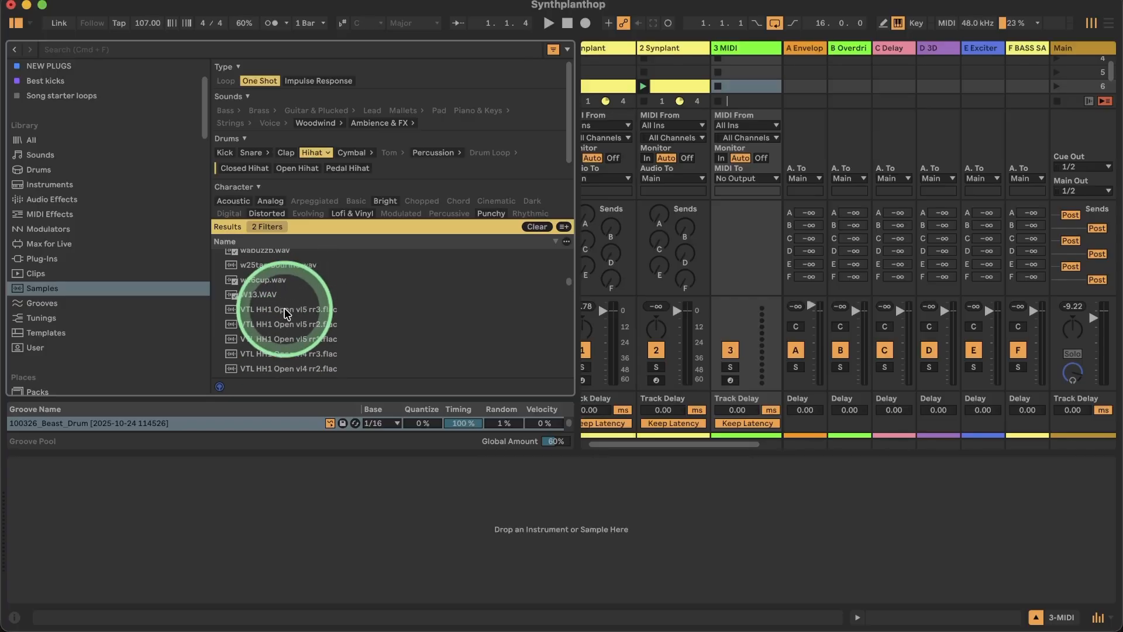
pyautogui.scroll(-3, 284, 319)
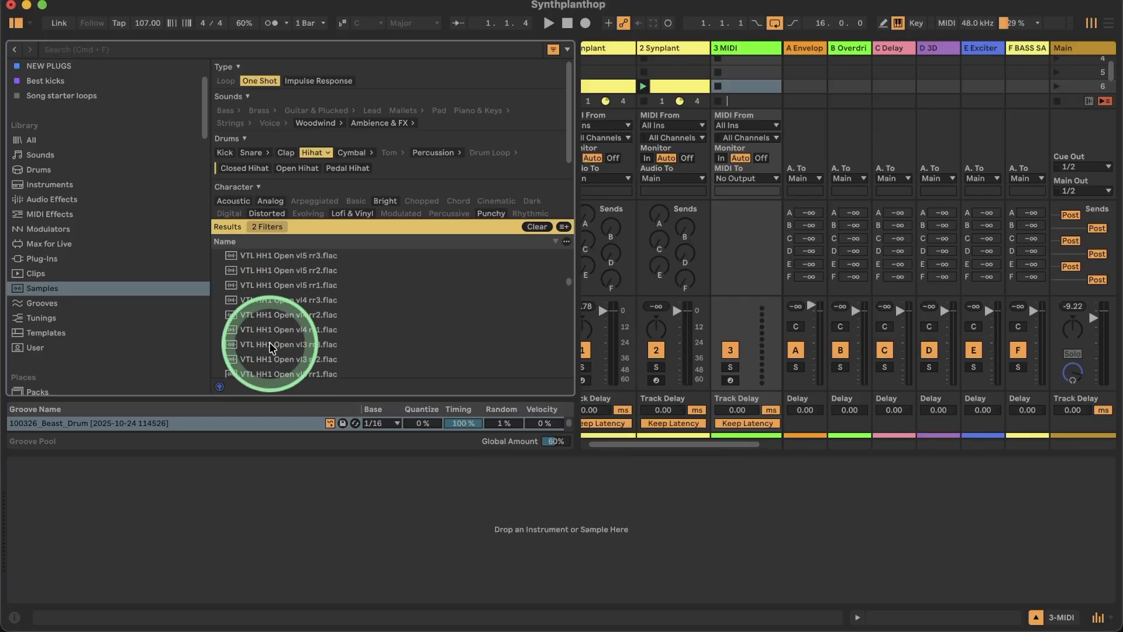
pyautogui.click(270, 342)
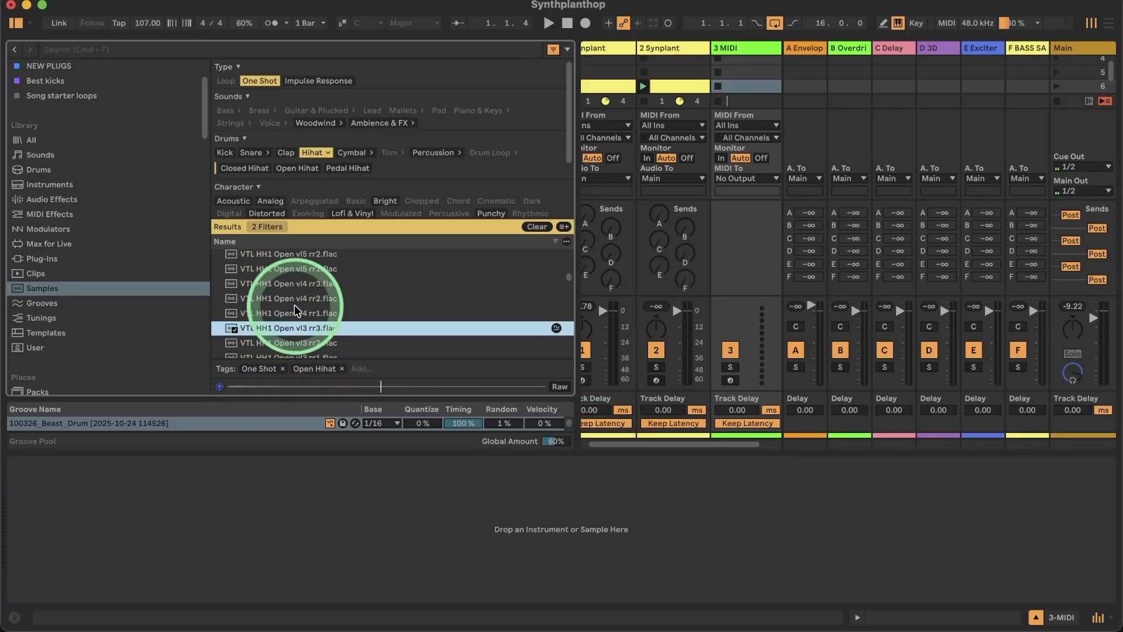
pyautogui.click(280, 287)
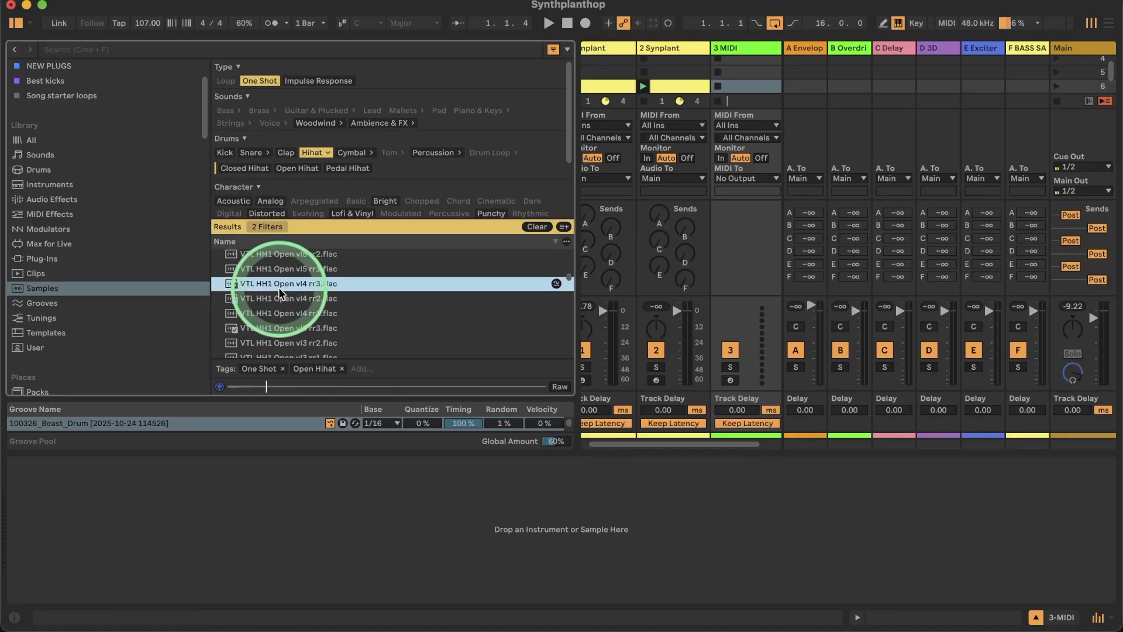
pyautogui.scroll(-1, 290, 296)
pyautogui.scroll(6, 298, 298)
pyautogui.click(298, 296)
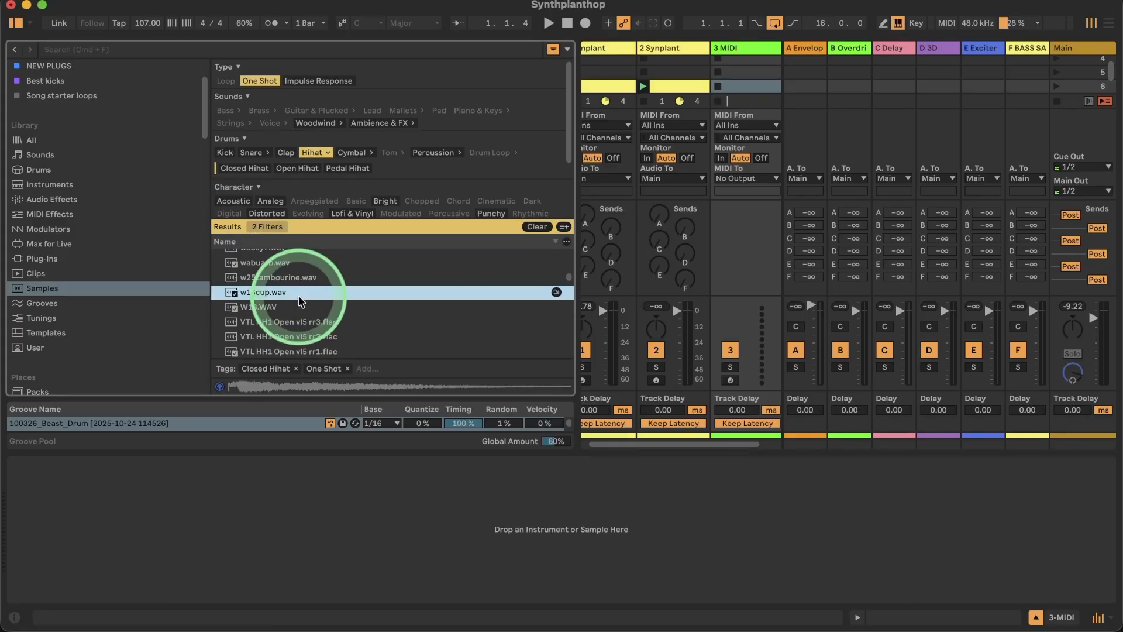
pyautogui.click(305, 322)
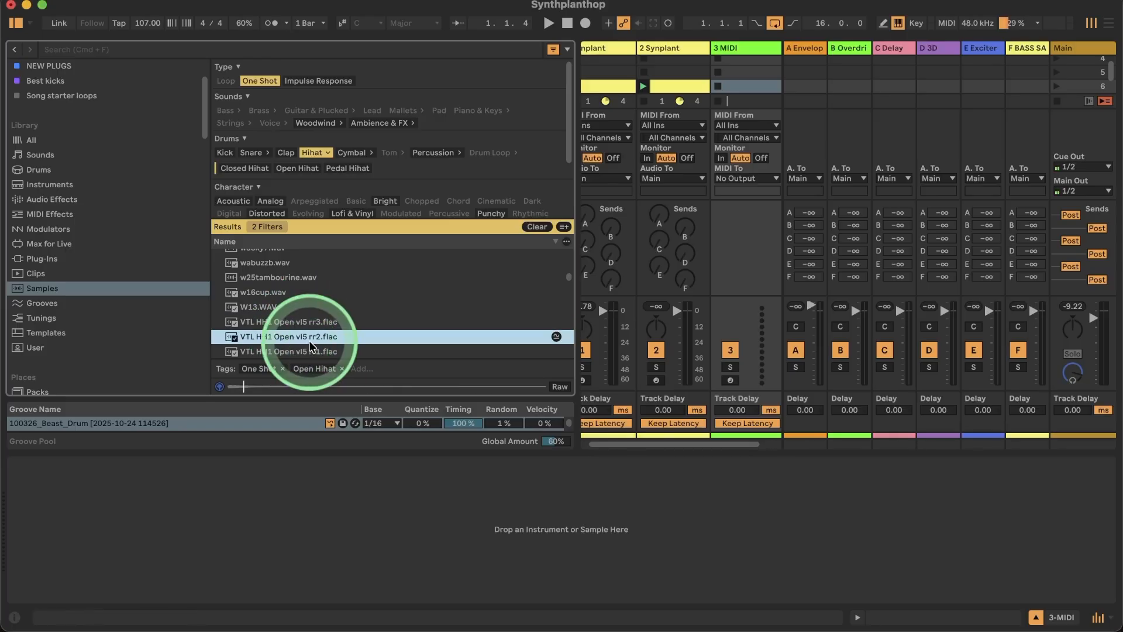
pyautogui.click(310, 338)
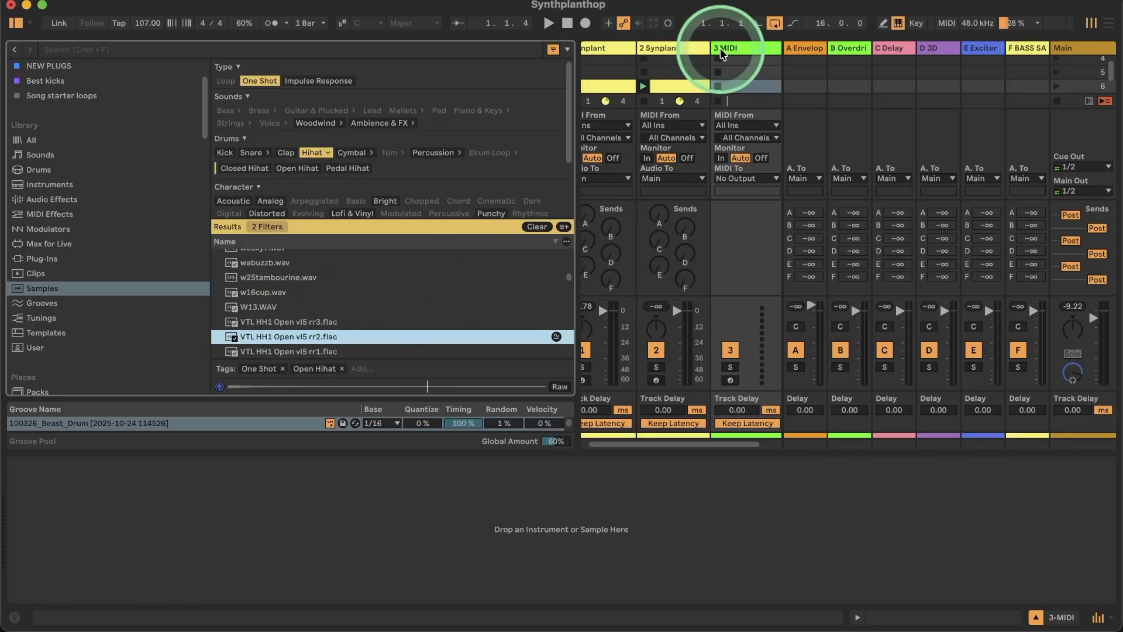
# Place VTL HH1 Open vl5 rr2.flac as a clip on a new audio track after 3 MIDI, and bounce that track in place.
pyautogui.rightClick(720, 48)
pyautogui.click(784, 176)
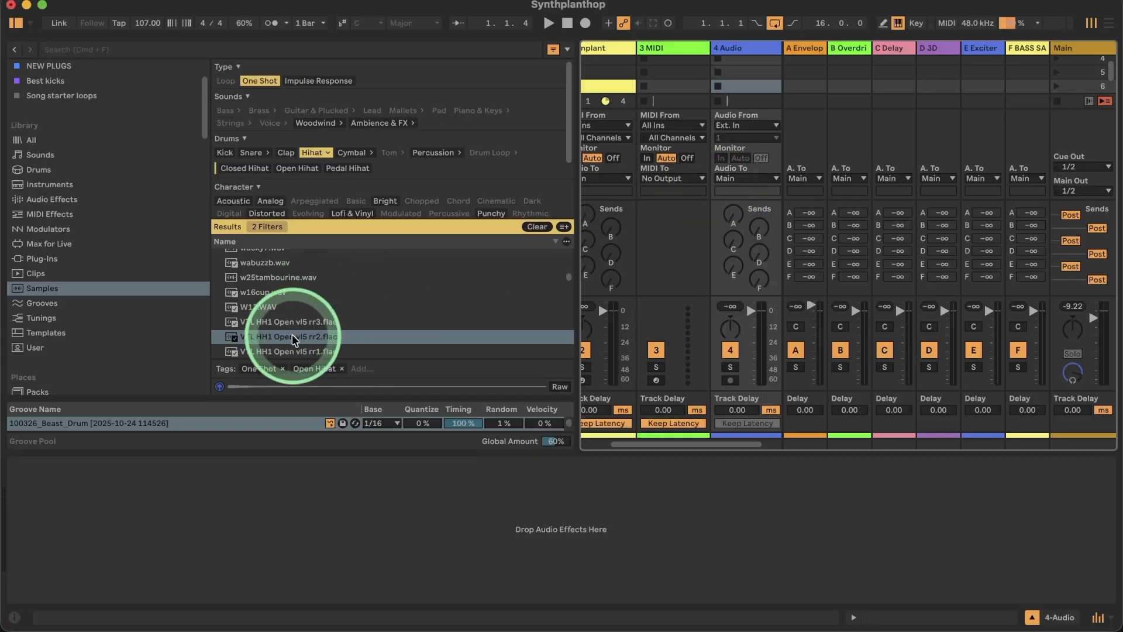
pyautogui.moveTo(296, 336); pyautogui.dragTo(416, 295)
pyautogui.moveTo(750, 86); pyautogui.dragTo(748, 87)
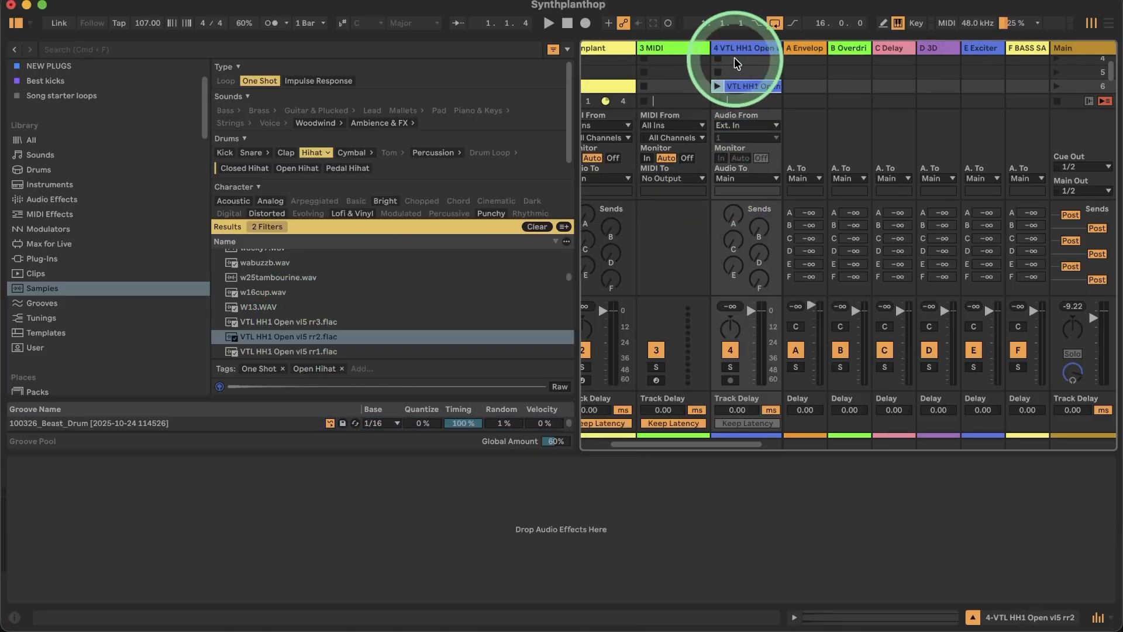
pyautogui.rightClick(739, 55)
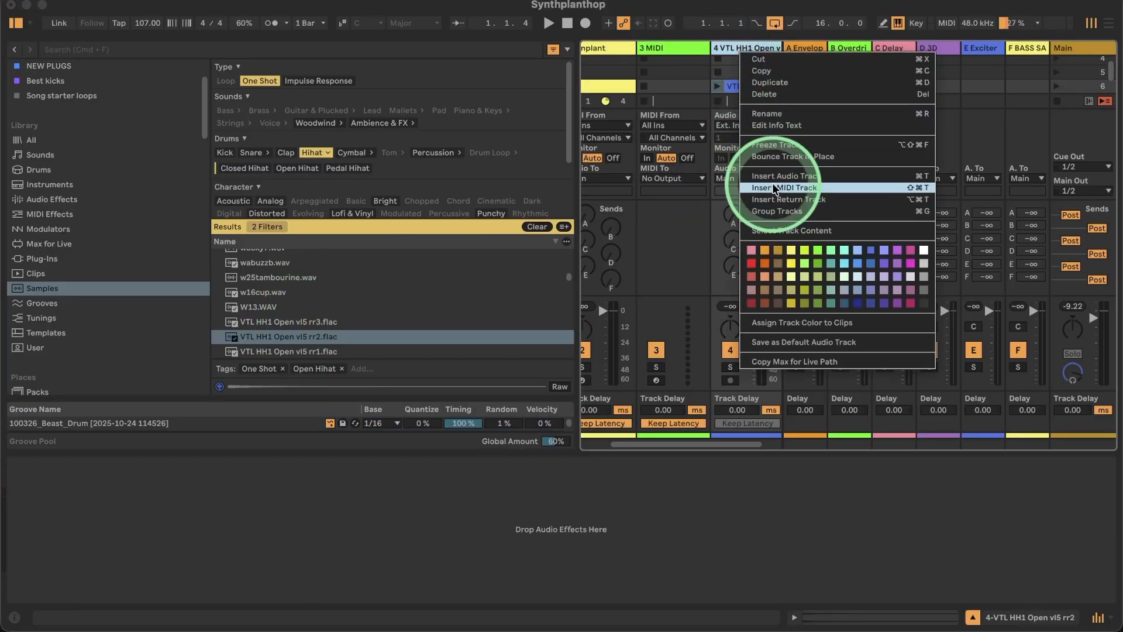
pyautogui.click(777, 163)
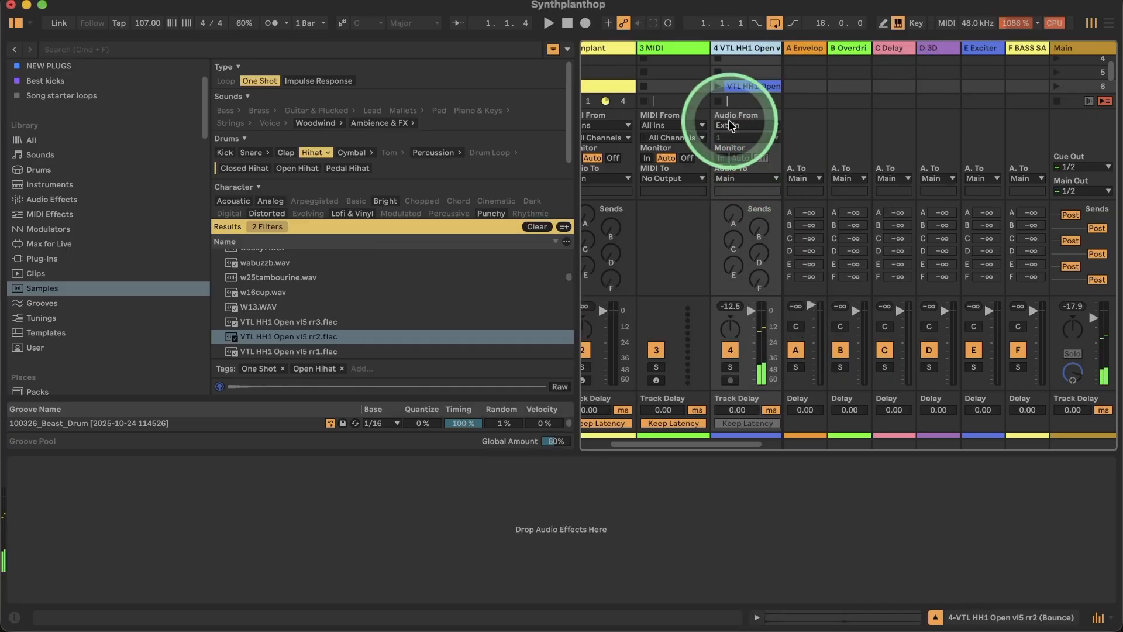
# Duplicate the 2 Synplant track and hide the browser.
pyautogui.click(660, 48)
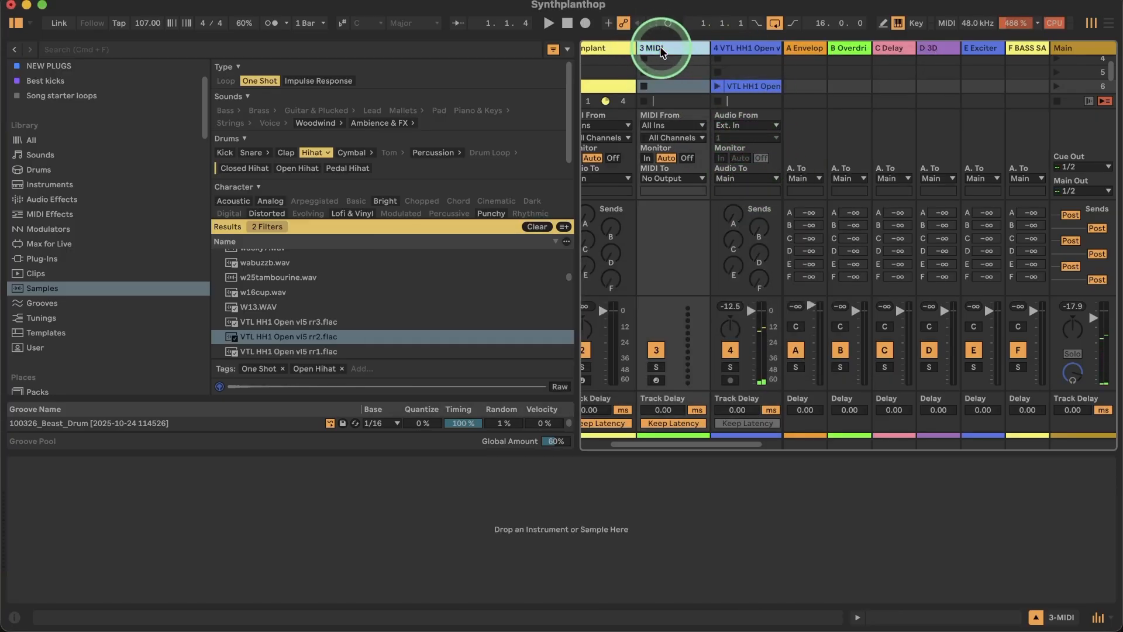
pyautogui.rightClick(607, 48)
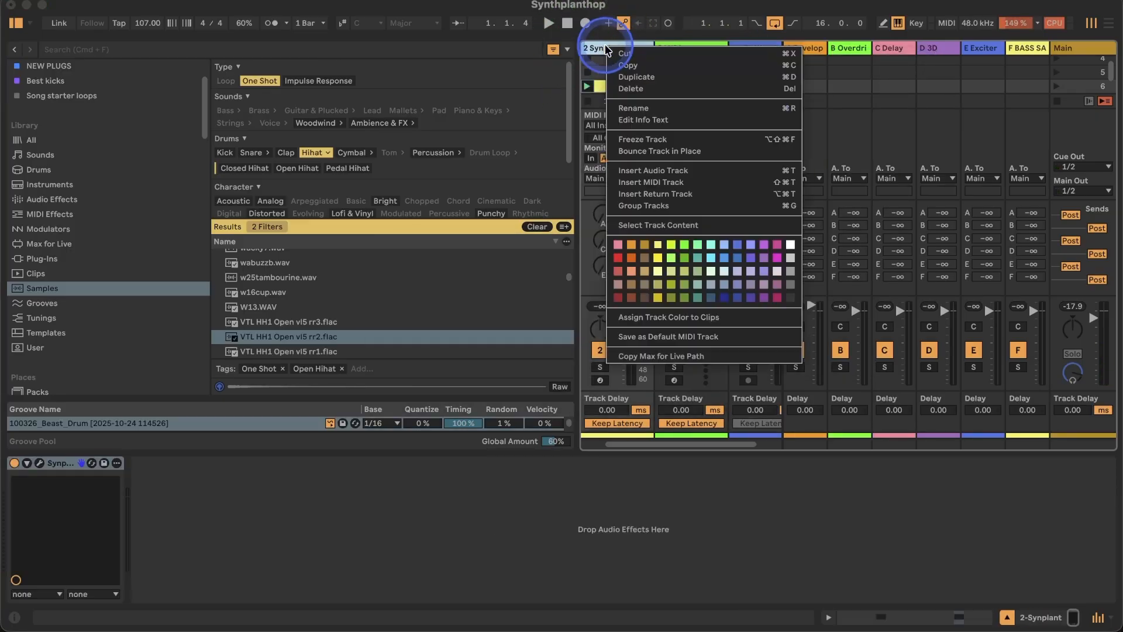
pyautogui.click(636, 76)
pyautogui.click(16, 23)
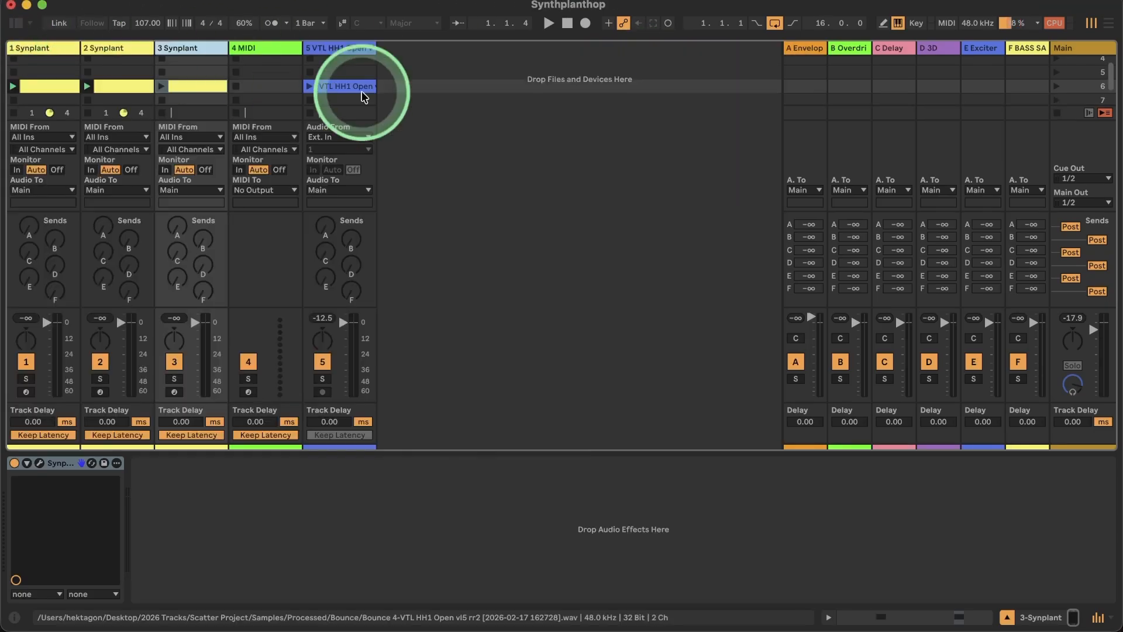
# Open Synplant on the duplicated 3 Synplant track and load the bounced VTL HH1 Open clip as its Genopatch source sample.
pyautogui.click(39, 463)
pyautogui.moveTo(402, 46); pyautogui.dragTo(647, 35)
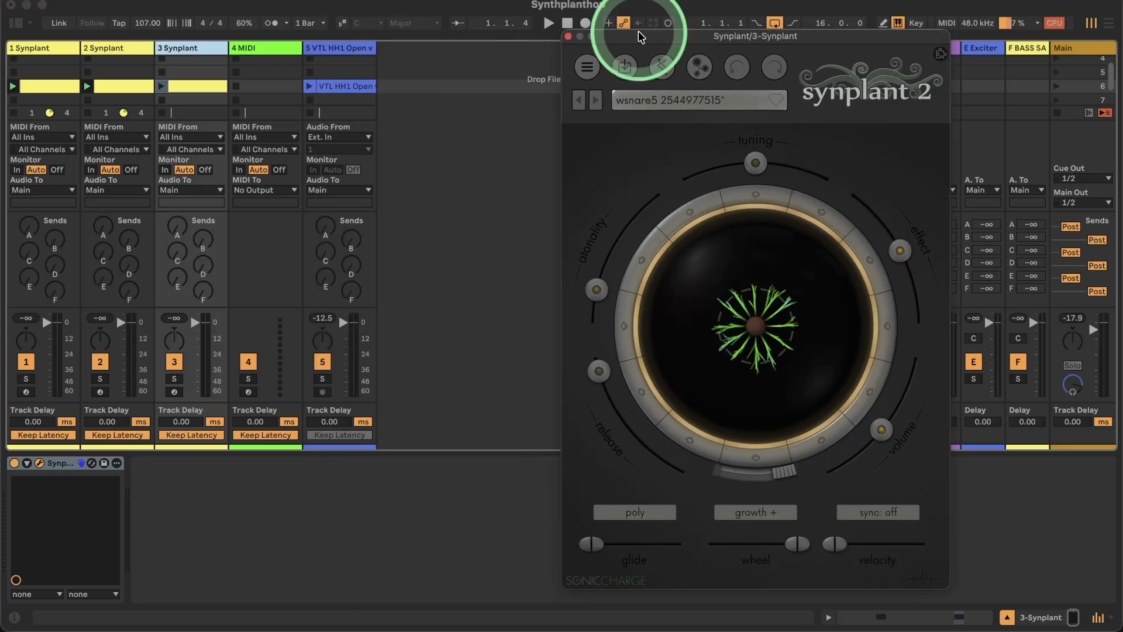
pyautogui.click(363, 87)
pyautogui.moveTo(759, 322); pyautogui.dragTo(751, 320)
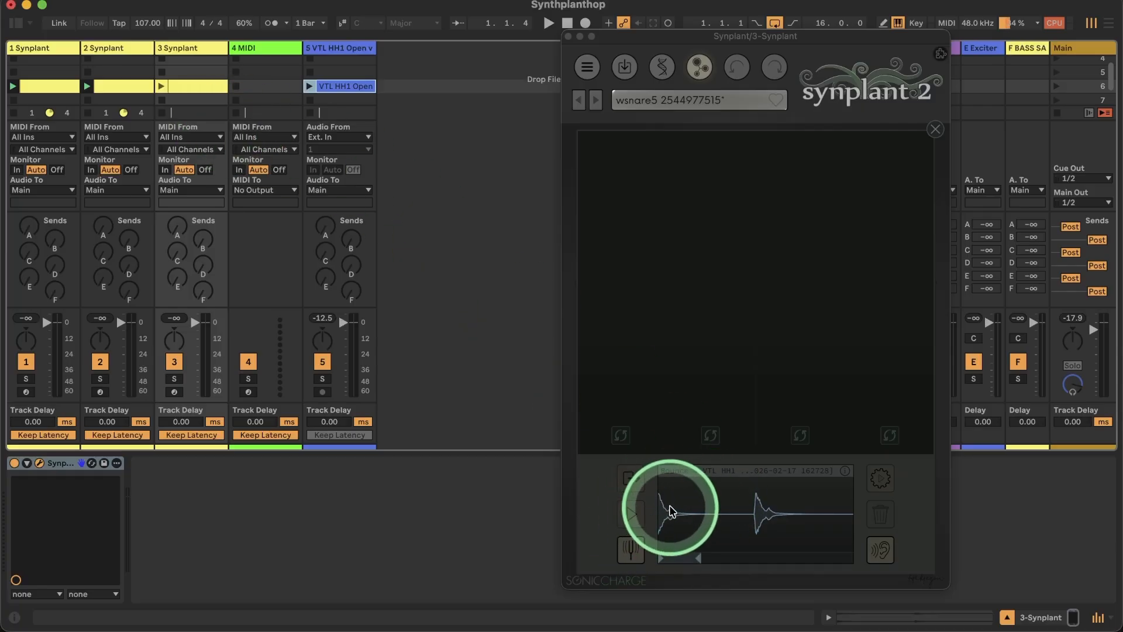
# Narrow the source sample selection to the start of the first hi-hat hit, preview it, and start generating patches.
pyautogui.moveTo(696, 556); pyautogui.dragTo(668, 556)
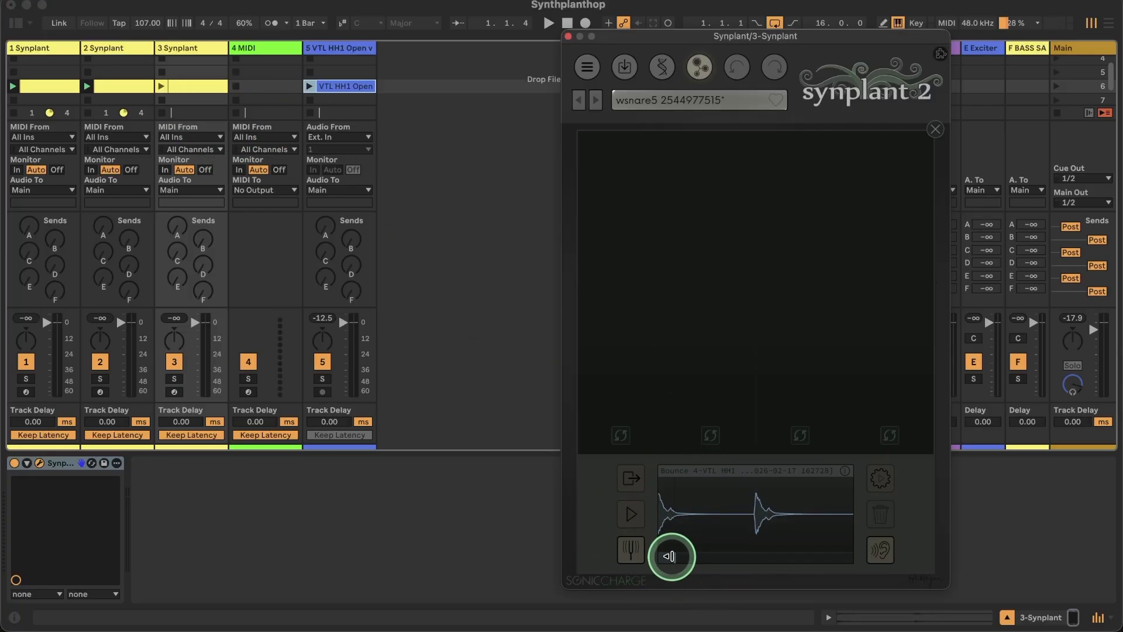
pyautogui.click(636, 514)
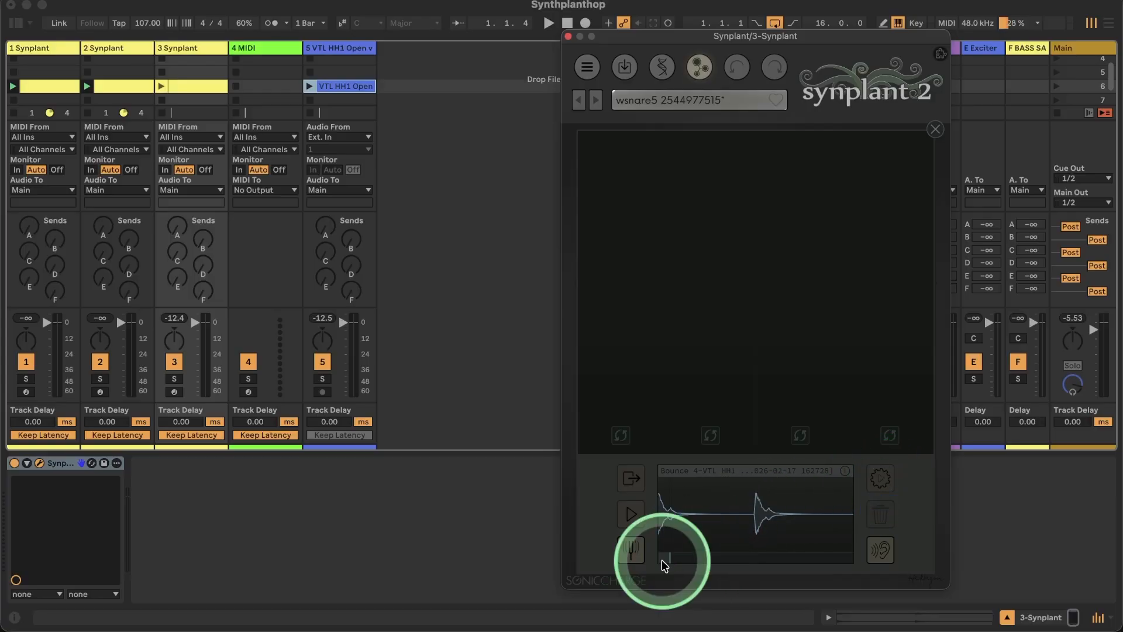
pyautogui.click(880, 477)
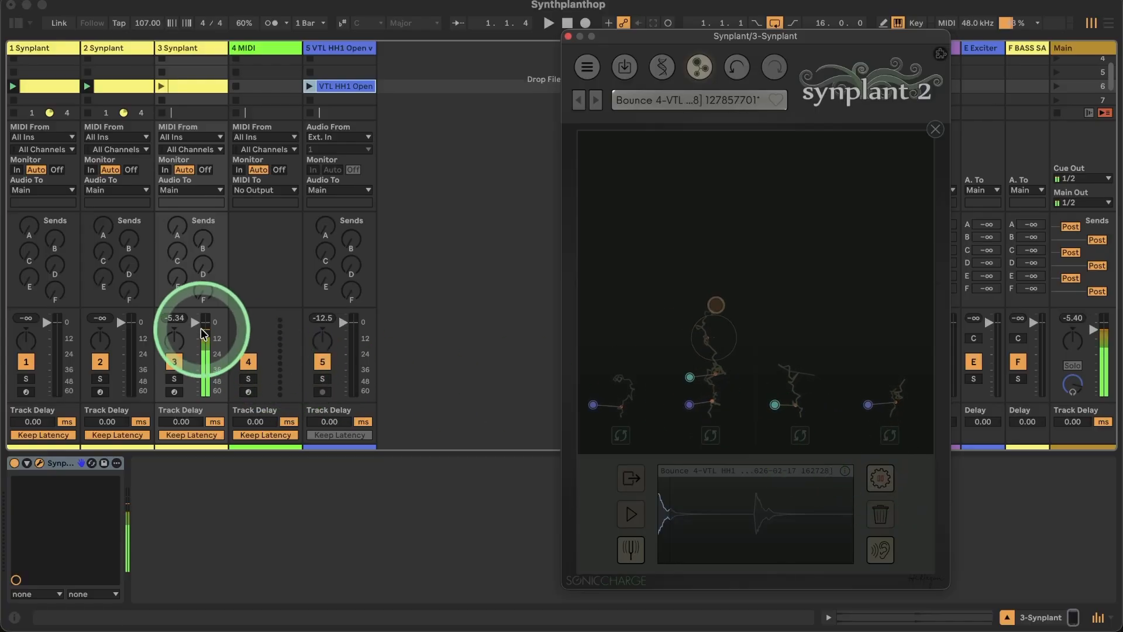
# Lower the 3 Synplant track's volume slightly, audition the generated hi-hat patches, keep the upper pink one on the second strand, and close Genopatch.
pyautogui.moveTo(199, 333); pyautogui.dragTo(196, 326)
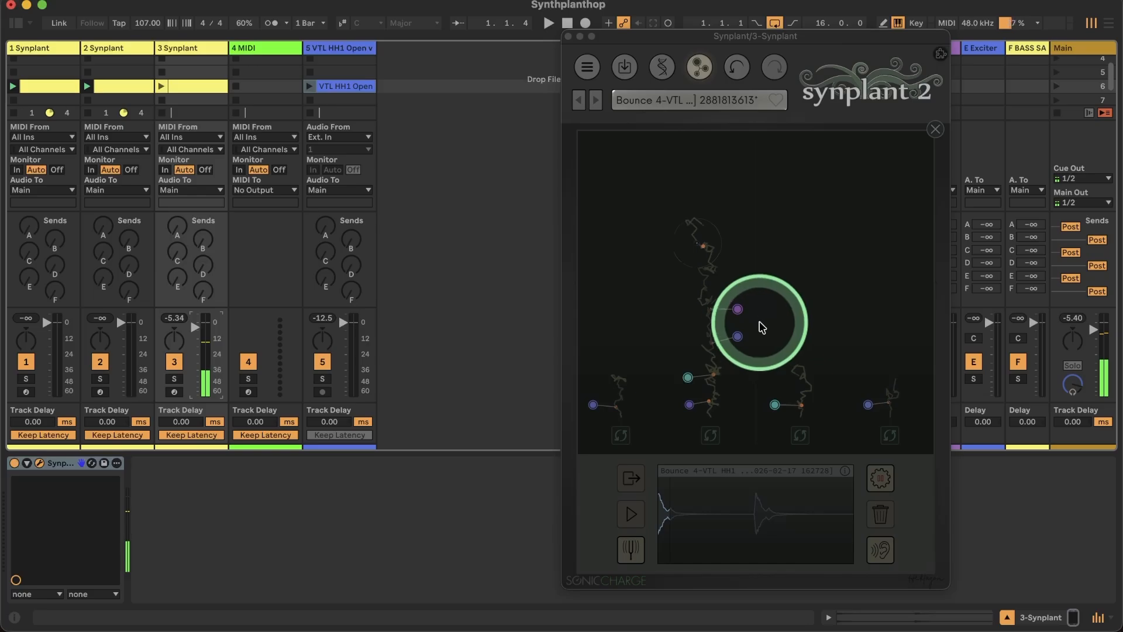
pyautogui.click(689, 239)
pyautogui.click(689, 239)
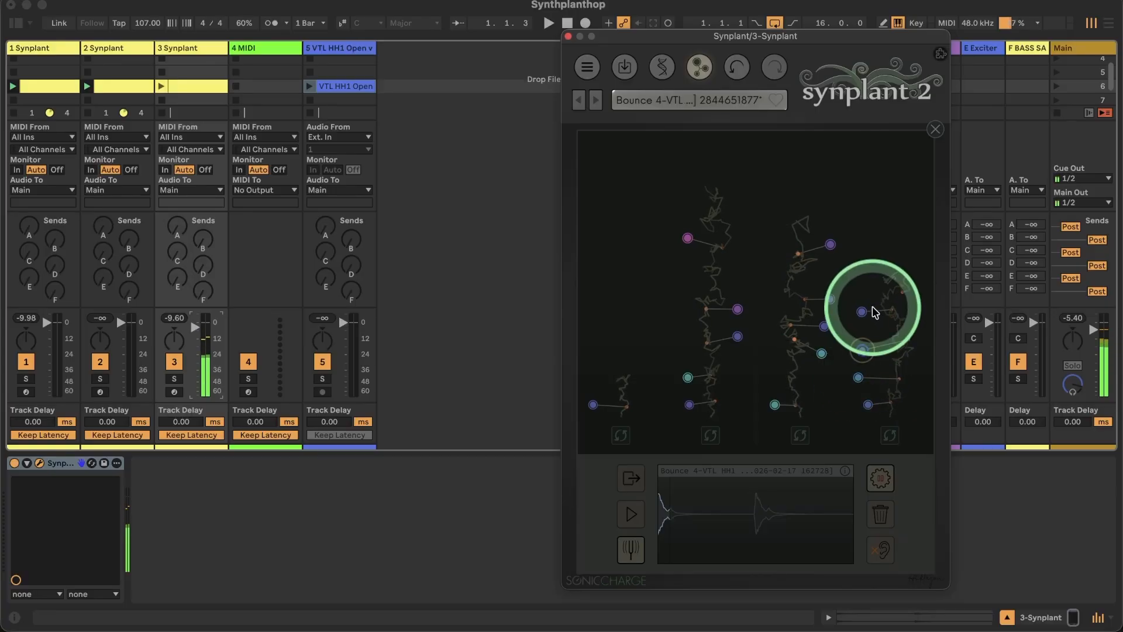
pyautogui.click(870, 286)
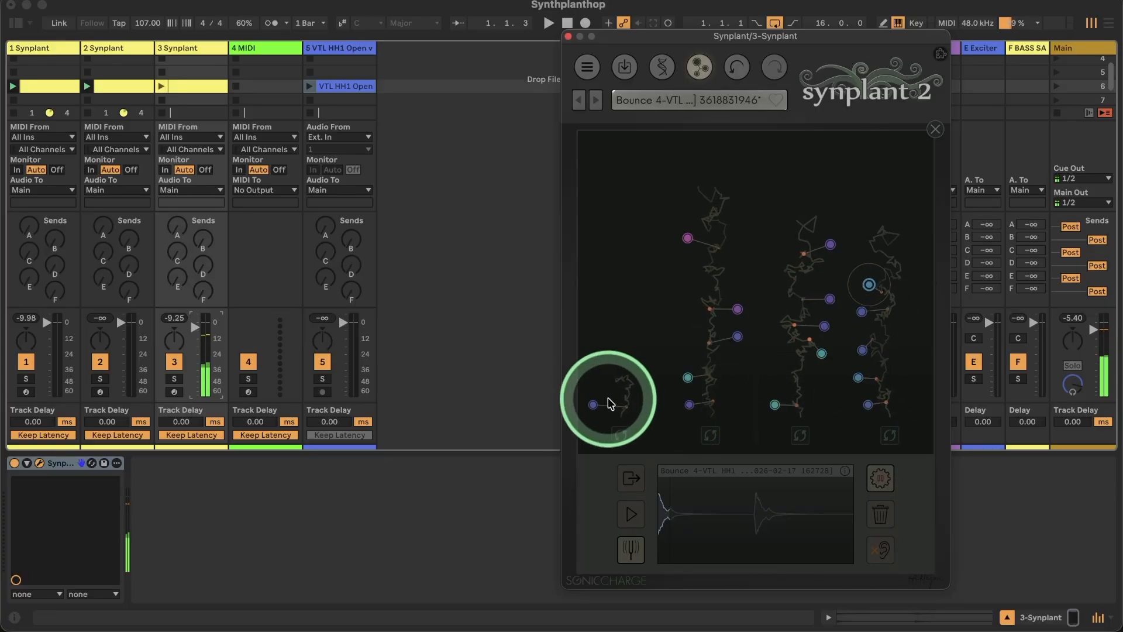
pyautogui.moveTo(596, 410)
pyautogui.mouseDown()
pyautogui.moveTo(595, 385)
pyautogui.moveTo(649, 321)
pyautogui.moveTo(641, 297)
pyautogui.moveTo(609, 281)
pyautogui.moveTo(621, 251)
pyautogui.moveTo(690, 240)
pyautogui.moveTo(625, 247)
pyautogui.moveTo(687, 239)
pyautogui.moveTo(740, 312)
pyautogui.moveTo(739, 292)
pyautogui.moveTo(682, 241)
pyautogui.moveTo(895, 188)
pyautogui.moveTo(936, 139)
pyautogui.mouseUp()
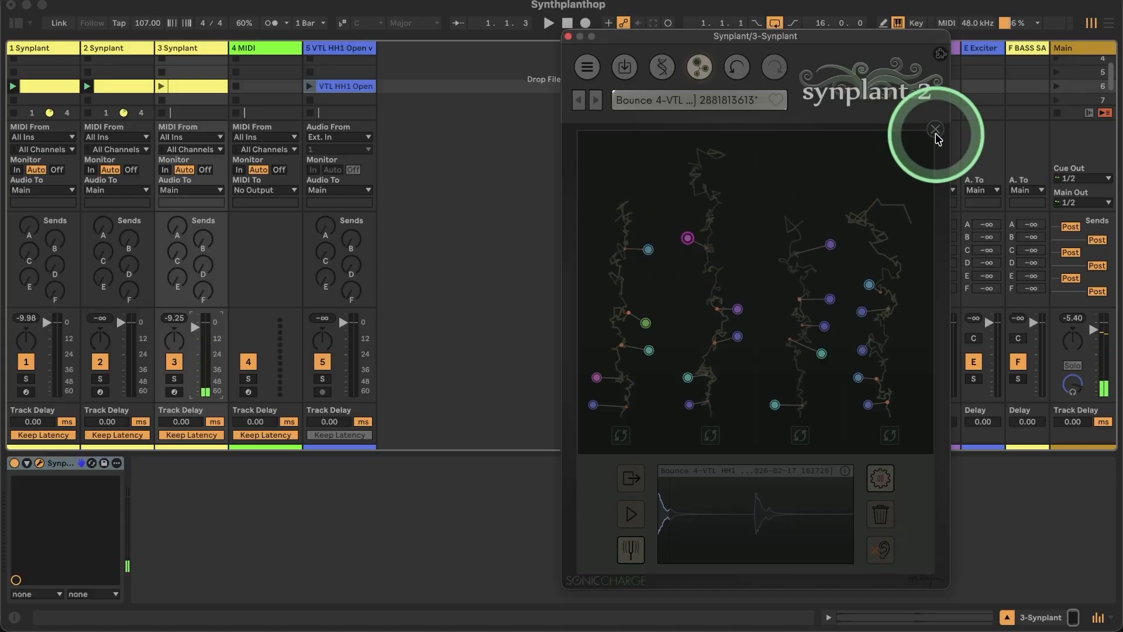
pyautogui.click(936, 130)
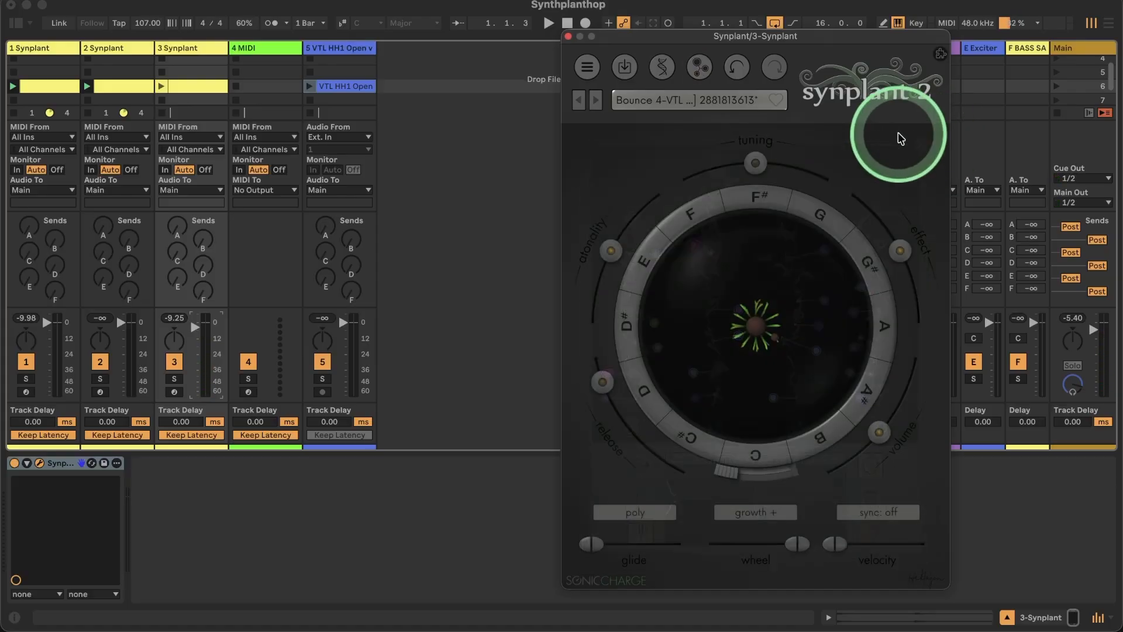
# Add C3 notes on beats 1 and 3 of the 3 Synplant clip, closing the plug-in window for room.
pyautogui.doubleClick(188, 88)
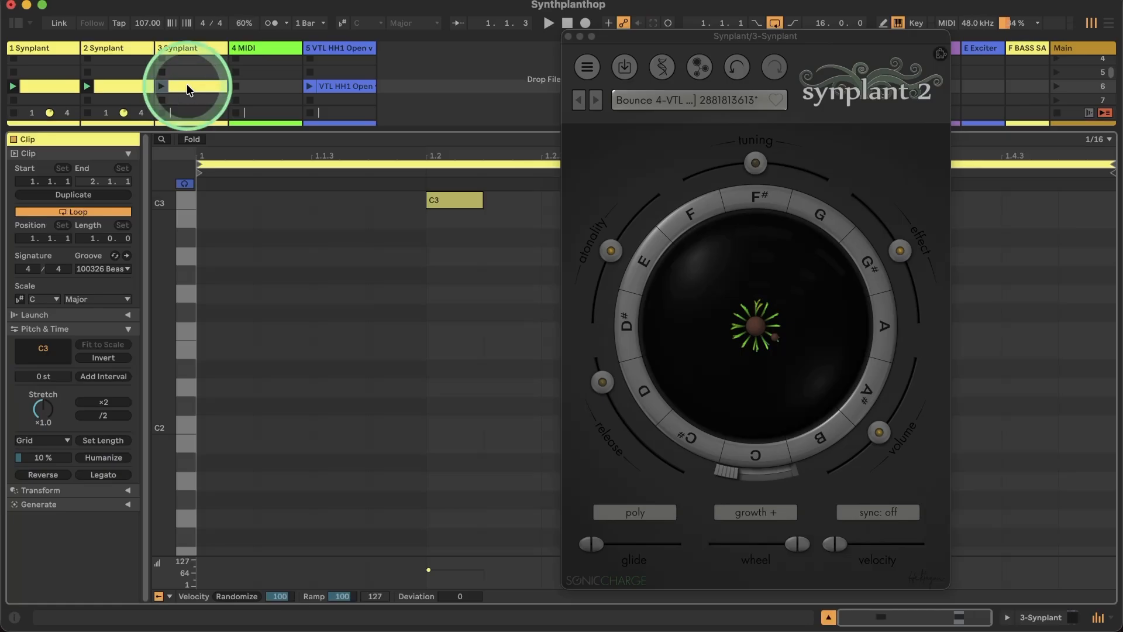
pyautogui.doubleClick(218, 199)
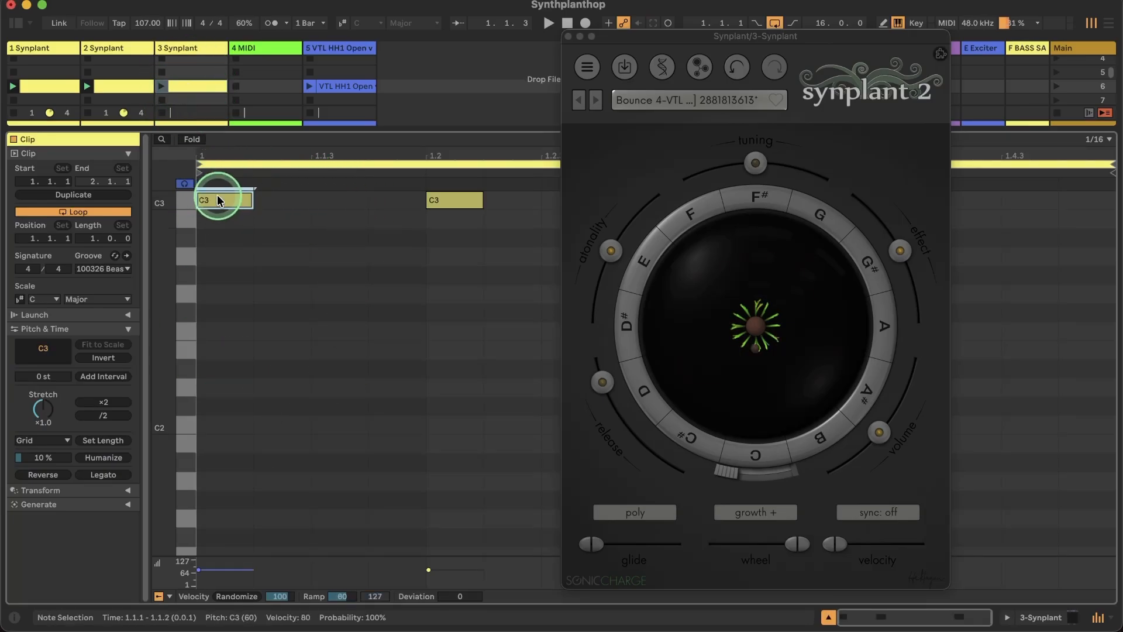
pyautogui.click(568, 37)
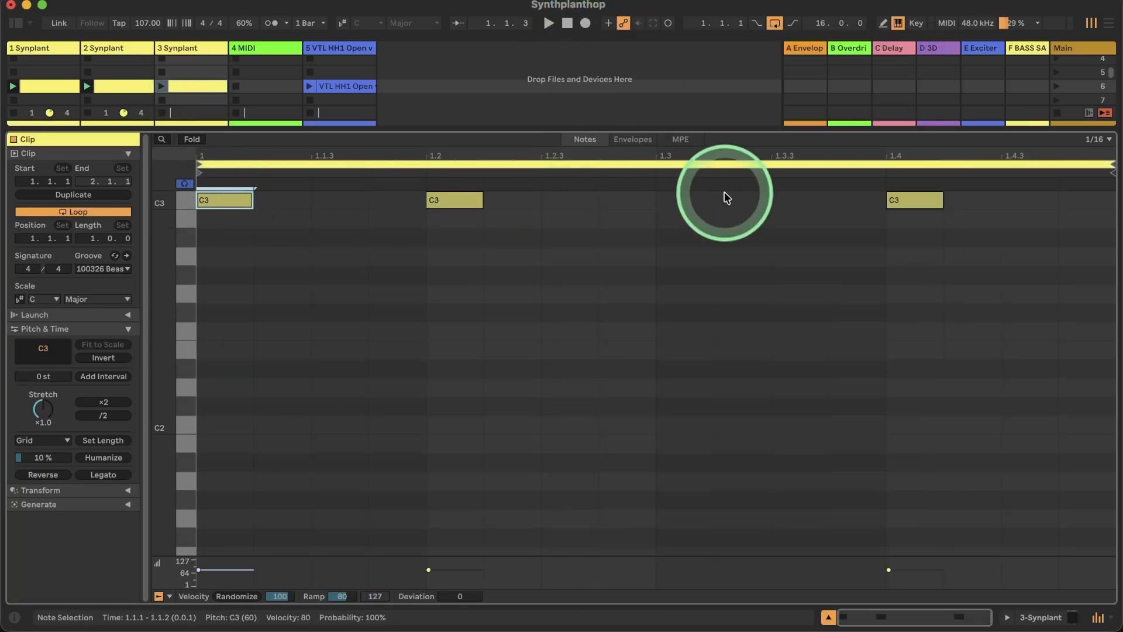
pyautogui.doubleClick(681, 199)
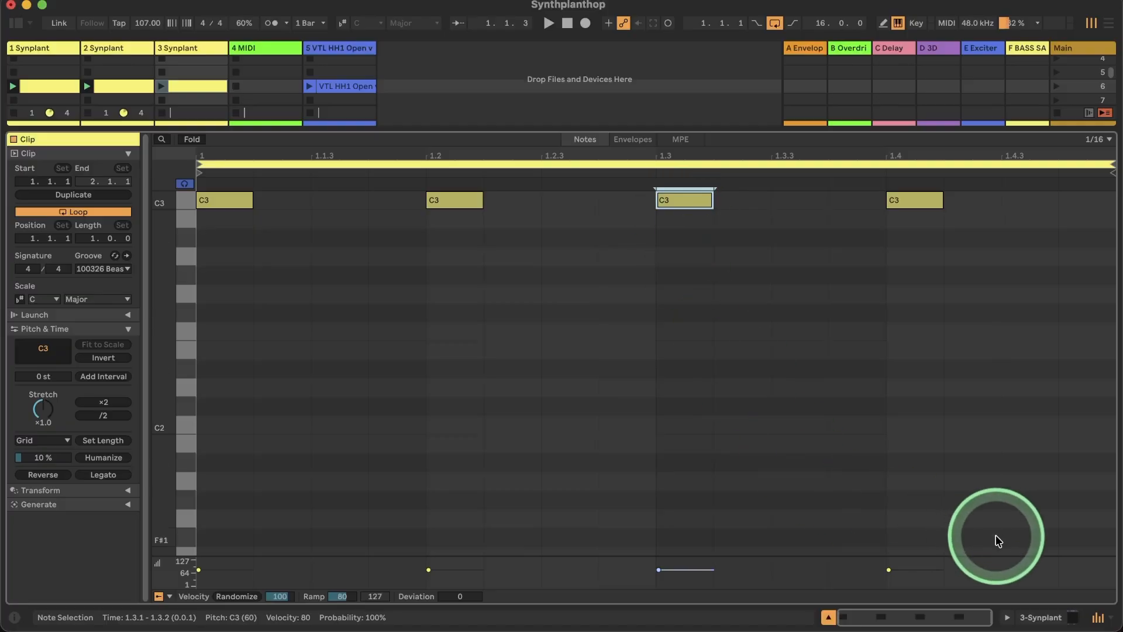
# Launch the 3 Synplant clip alongside the kick and snare, and lower that track's volume.
pyautogui.click(1034, 615)
pyautogui.click(164, 98)
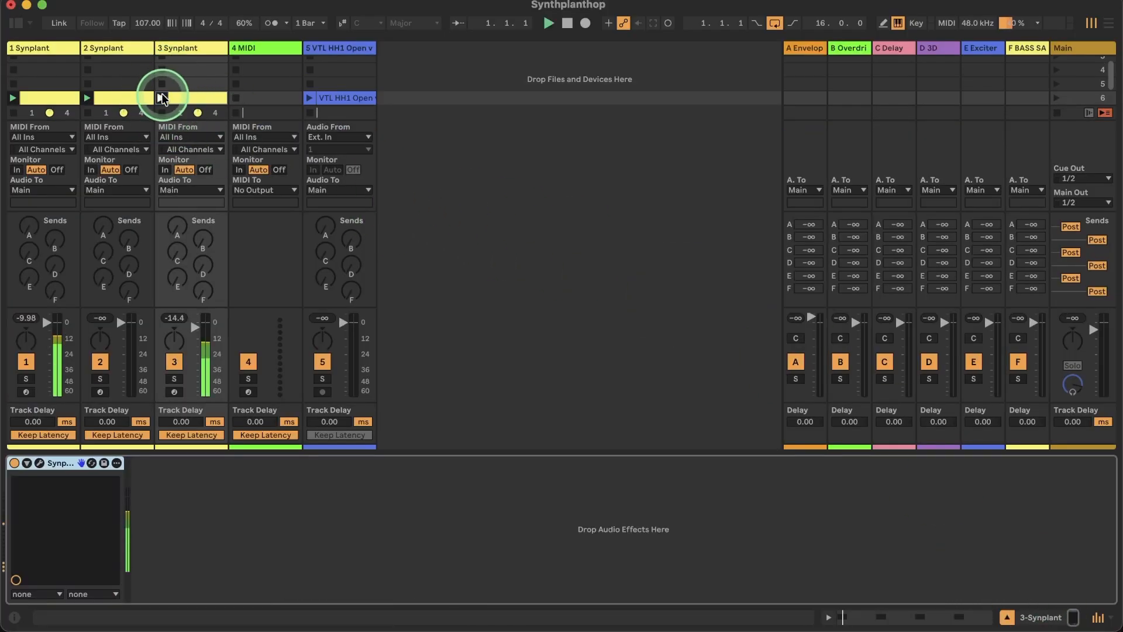
pyautogui.click(195, 327)
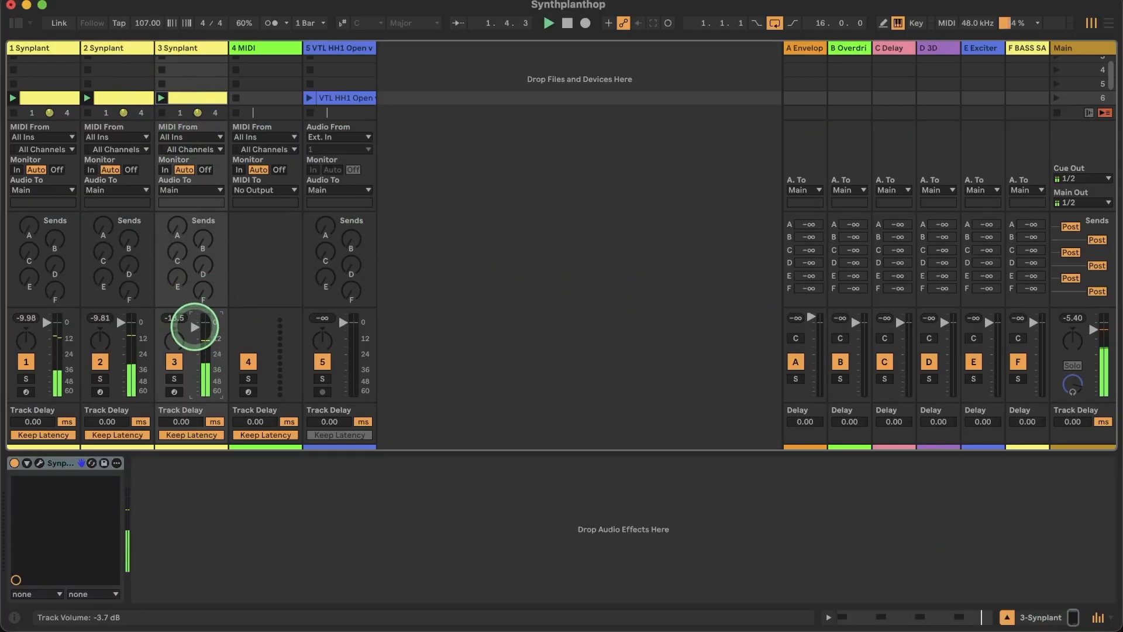
# Open the hi-hat patch's Envelope and LFO section in Synplant's DNA editor and reduce vol_dcy for a quicker decay.
pyautogui.click(40, 463)
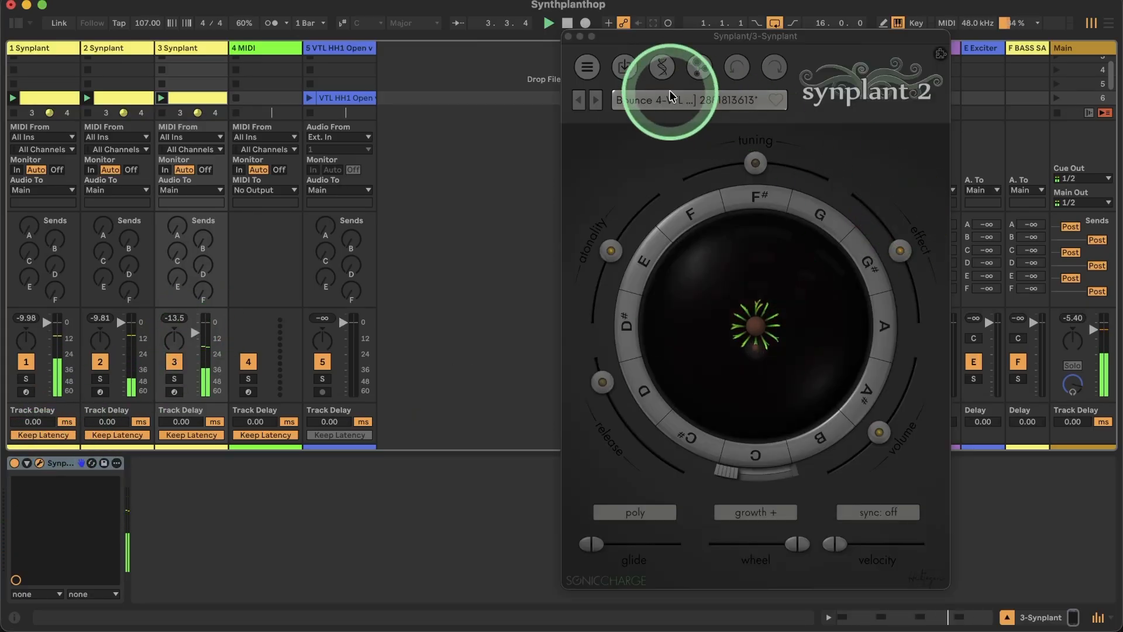
pyautogui.click(663, 68)
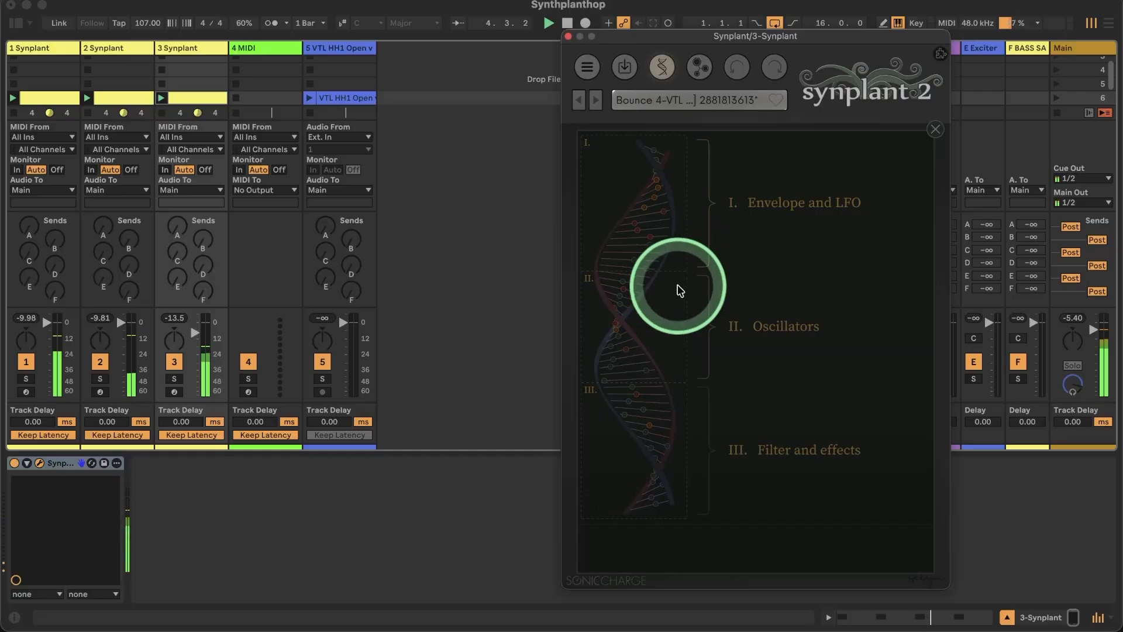
pyautogui.click(672, 240)
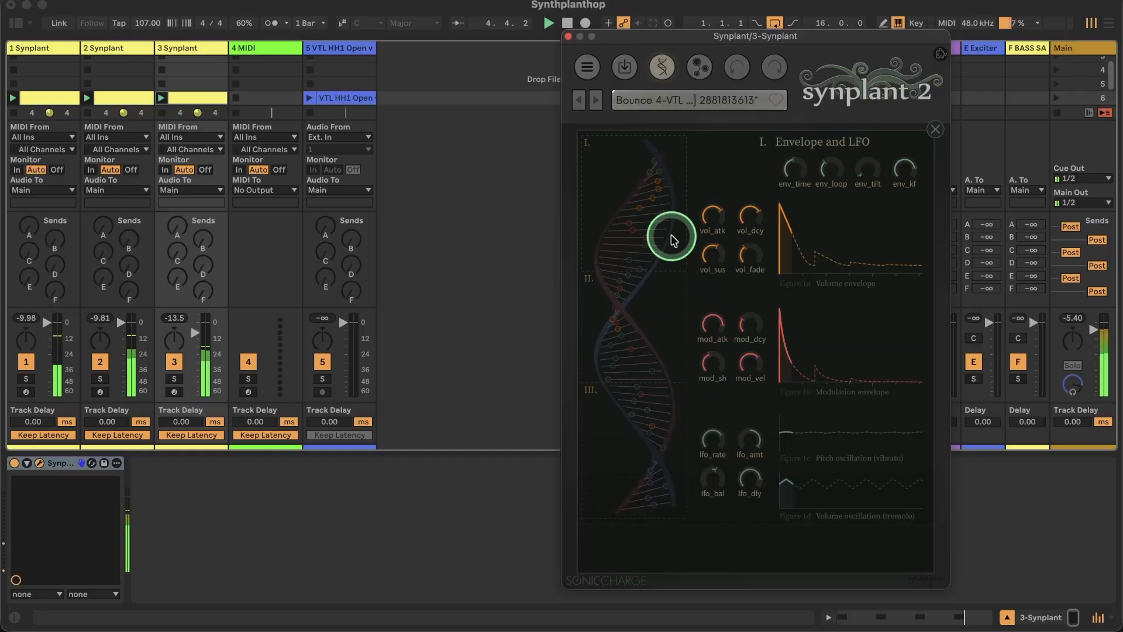
pyautogui.click(753, 216)
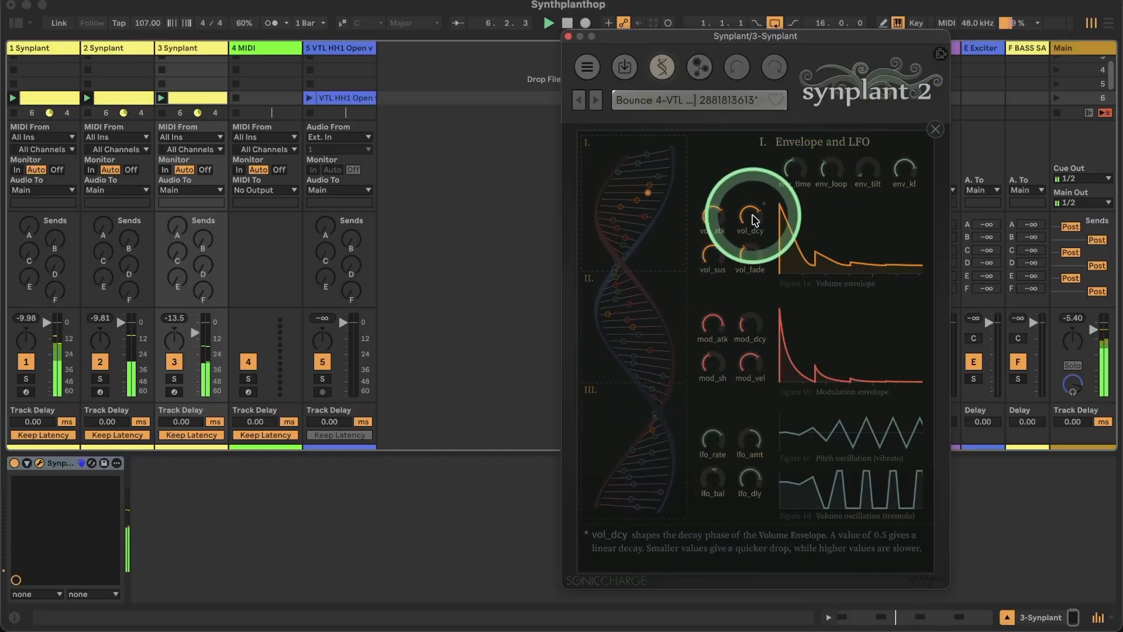
pyautogui.moveTo(753, 216); pyautogui.dragTo(753, 264)
# Raise env_loop in the hi-hat's Envelope and LFO section until the envelope is set to no loop.
pyautogui.click(835, 170)
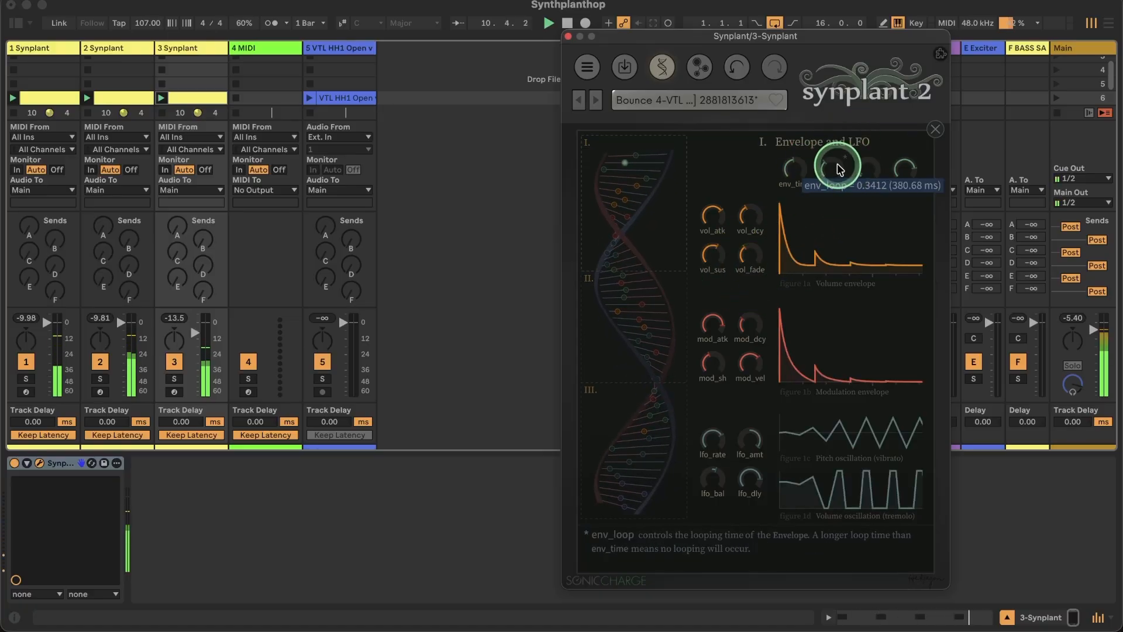
pyautogui.moveTo(837, 165); pyautogui.dragTo(833, 77)
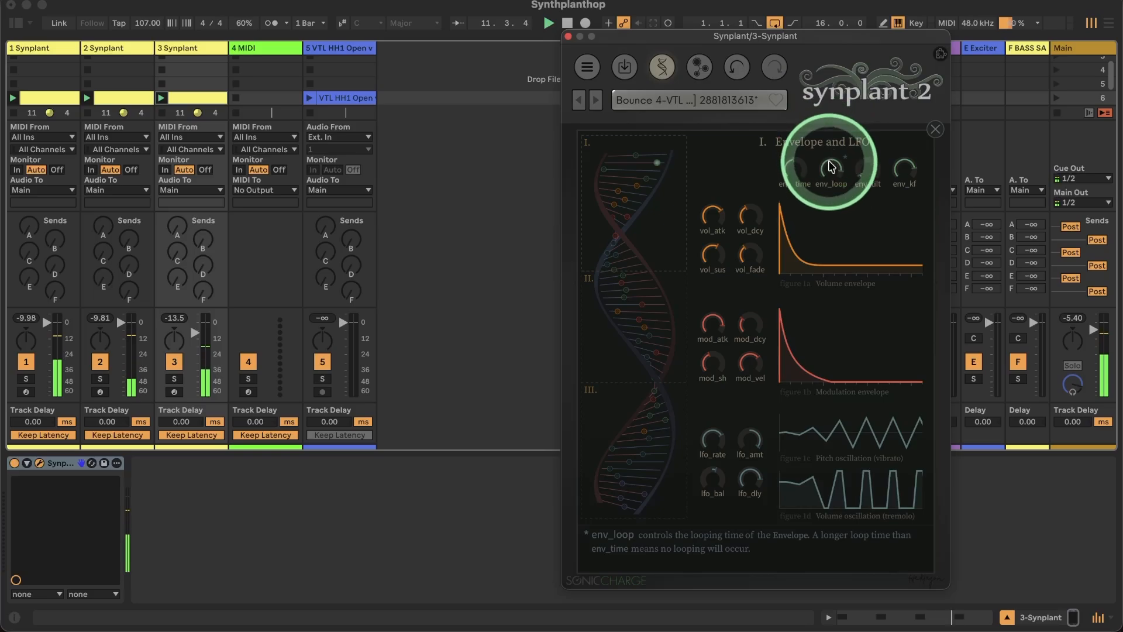
pyautogui.moveTo(832, 168); pyautogui.dragTo(807, 166)
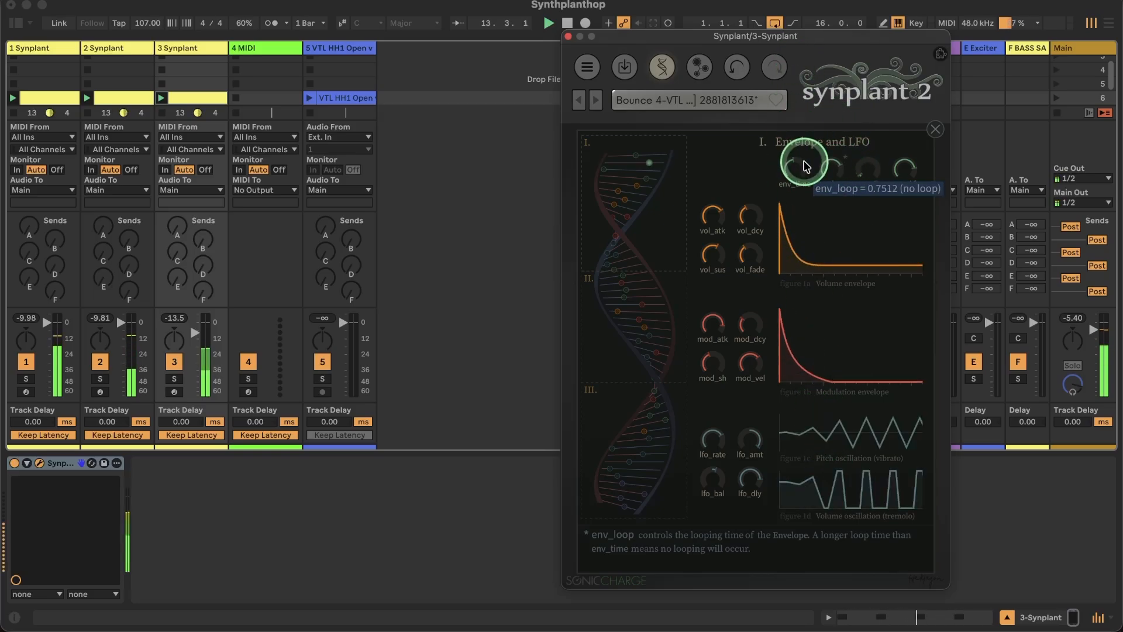
pyautogui.moveTo(791, 0); pyautogui.dragTo(783, 11)
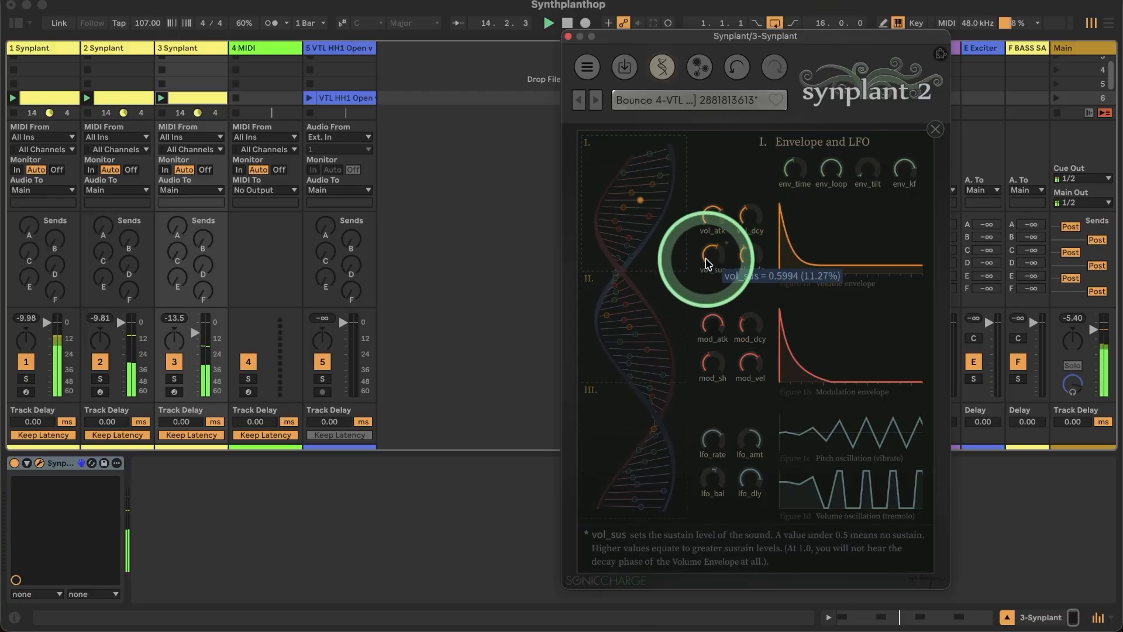
# Lower the volume envelope's vol_sus and shorten its vol_dcy in Synplant's Envelope and LFO genes.
pyautogui.moveTo(710, 259); pyautogui.dragTo(728, 361)
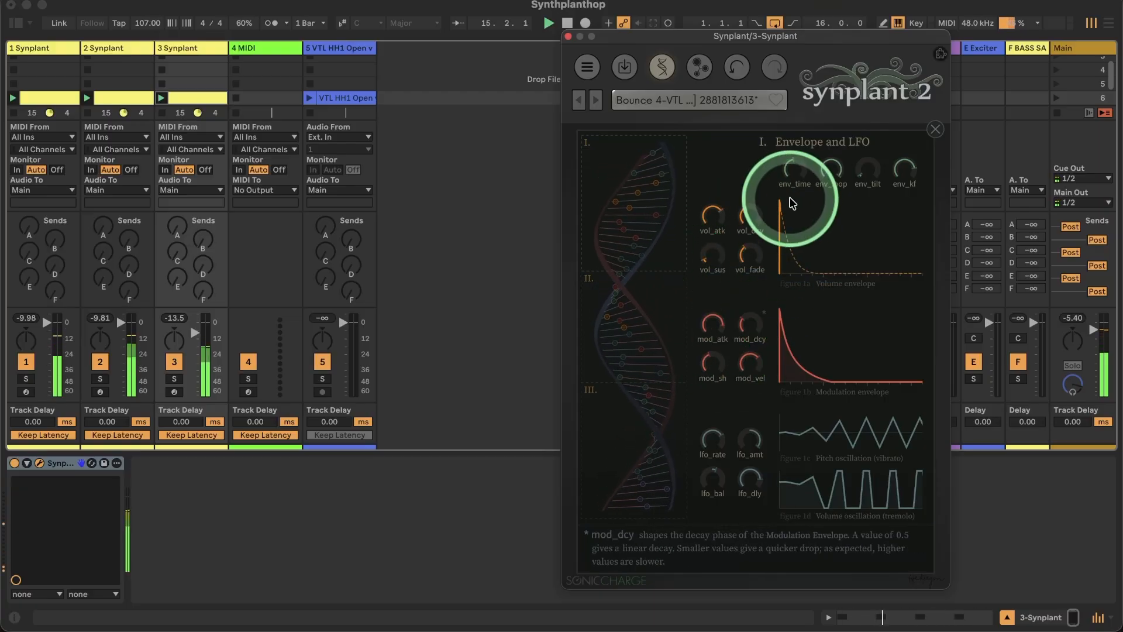
pyautogui.moveTo(742, 227); pyautogui.dragTo(757, 269)
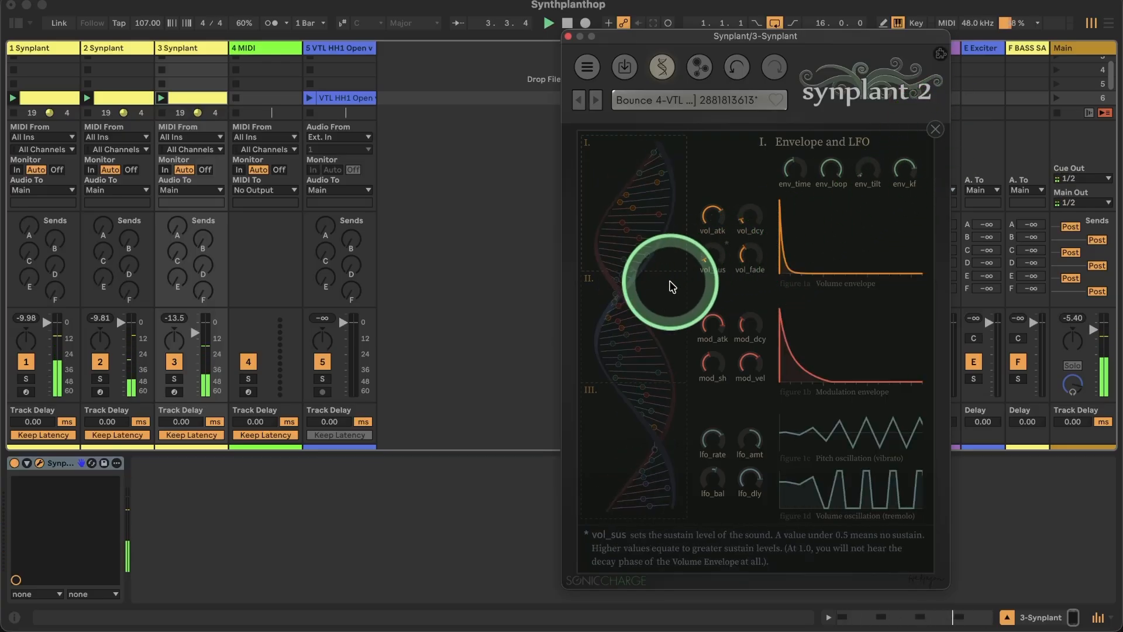
# Reduce the rvb_mix gene to about 26.6% in the Filter and effects section and close the gene editor.
pyautogui.click(686, 327)
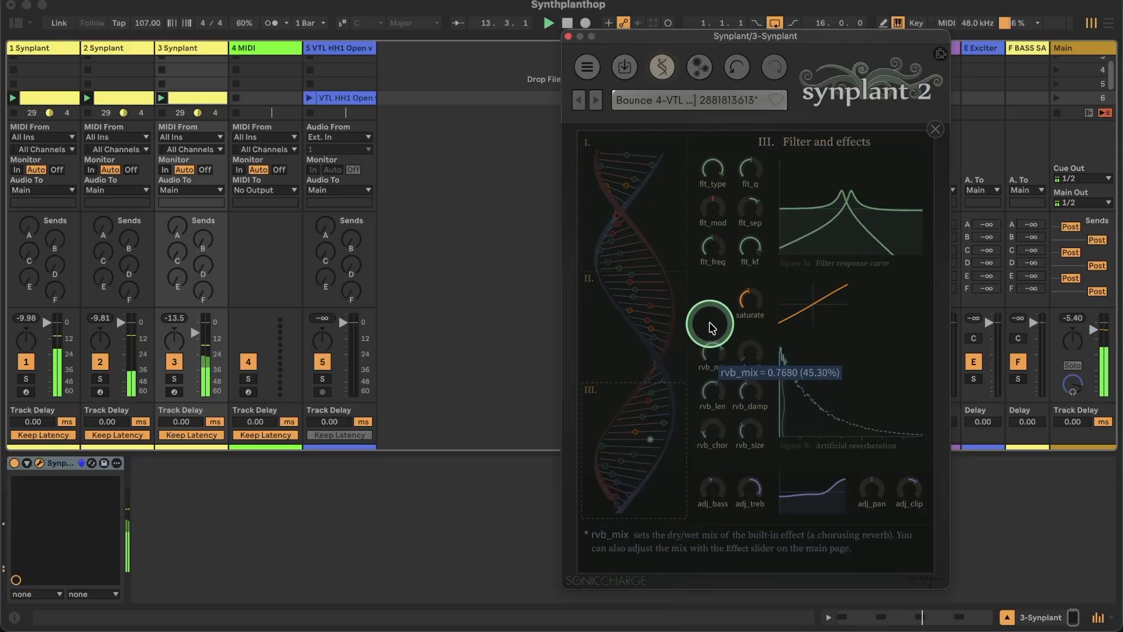
pyautogui.click(718, 364)
pyautogui.moveTo(718, 363); pyautogui.dragTo(718, 376)
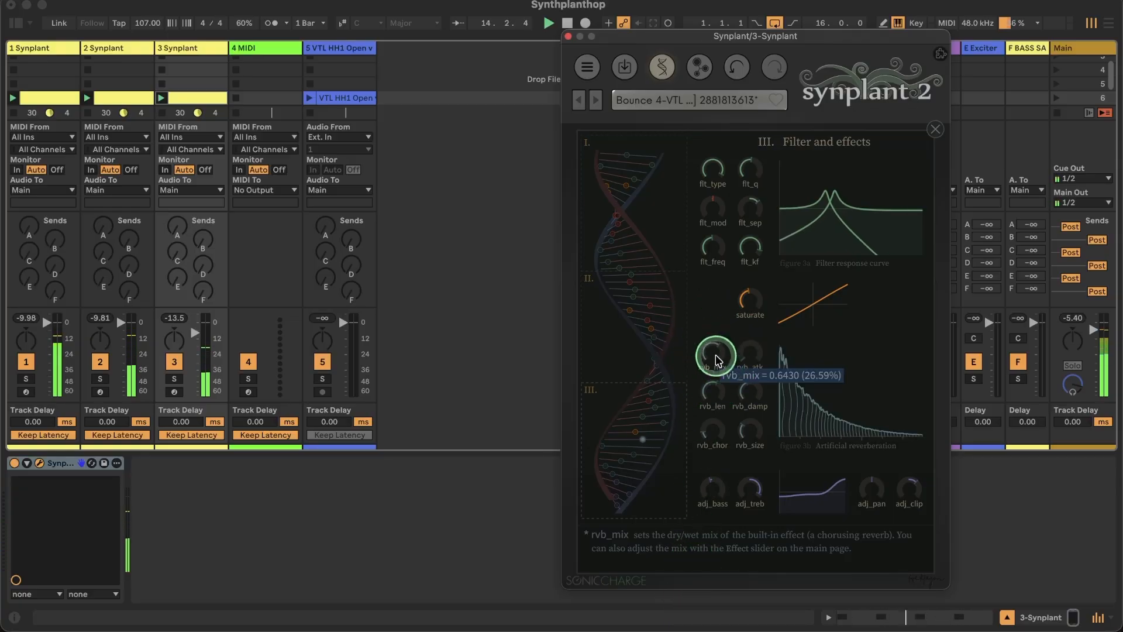
pyautogui.click(941, 131)
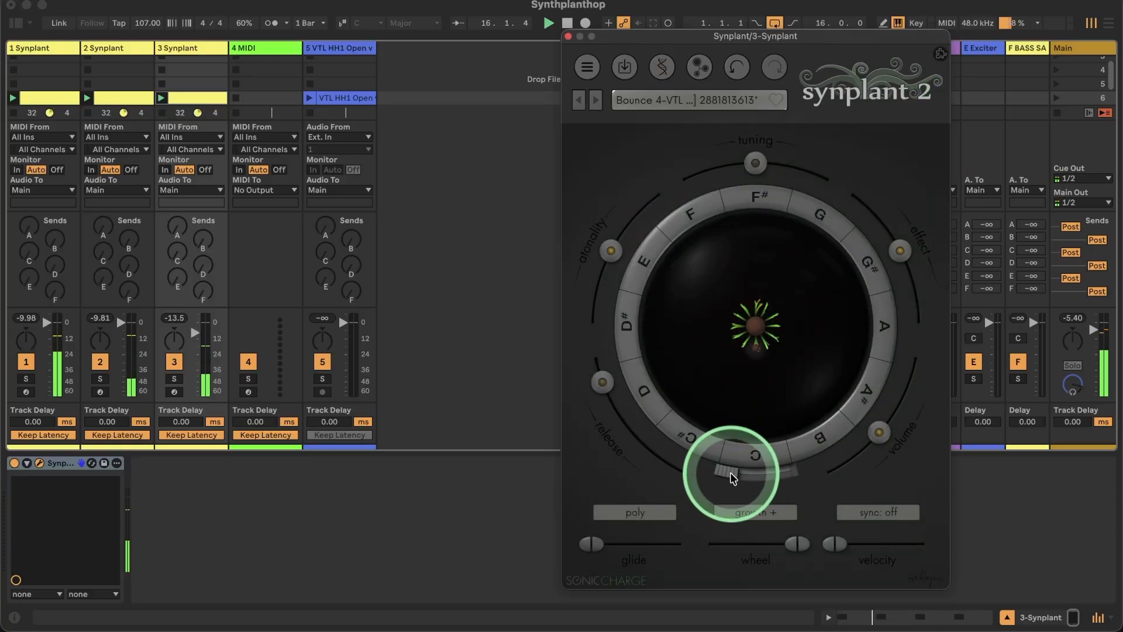
# Change the ring around the seed from note keys to the layer mode and adjust the atonality amount.
pyautogui.moveTo(730, 472)
pyautogui.mouseDown()
pyautogui.moveTo(813, 475)
pyautogui.moveTo(809, 448)
pyautogui.moveTo(859, 407)
pyautogui.moveTo(851, 233)
pyautogui.moveTo(656, 228)
pyautogui.moveTo(667, 427)
pyautogui.moveTo(704, 461)
pyautogui.mouseUp()
pyautogui.moveTo(609, 252); pyautogui.dragTo(607, 283)
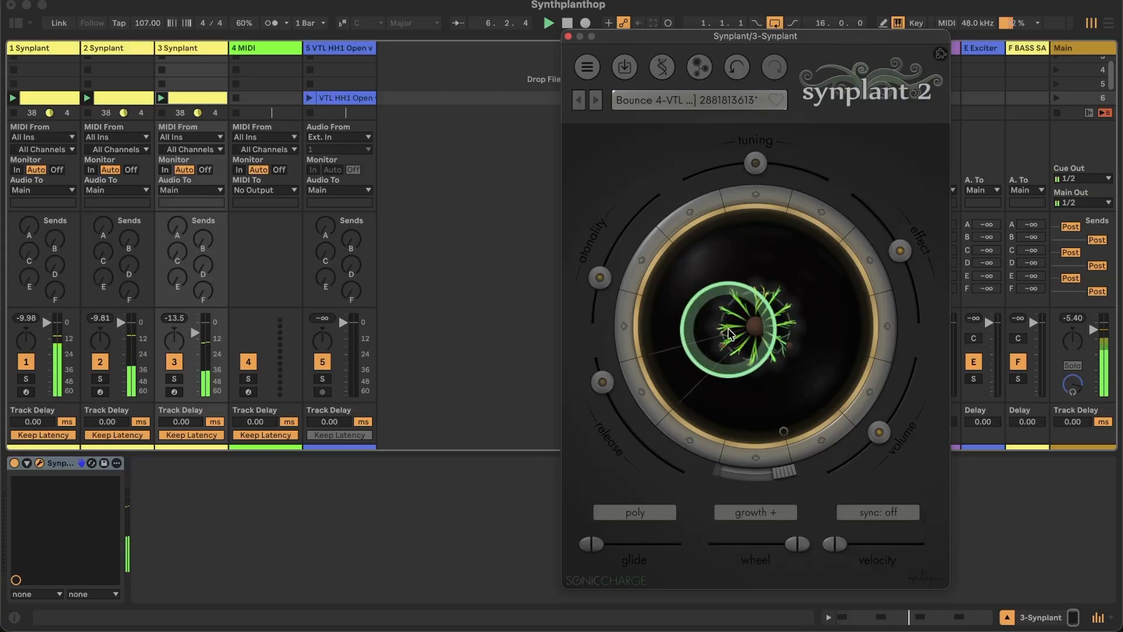
pyautogui.moveTo(599, 279); pyautogui.dragTo(607, 264)
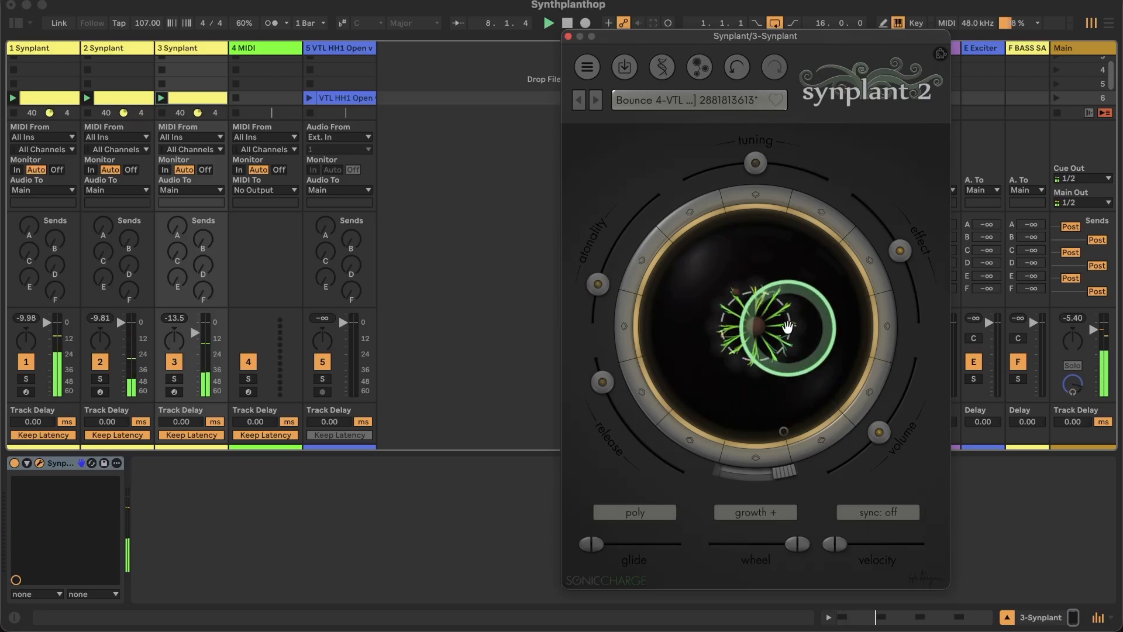
# Solo the 3 Synplant track and raise its adj_pan gene above 0.5 to spread the branches in stereo.
pyautogui.click(173, 379)
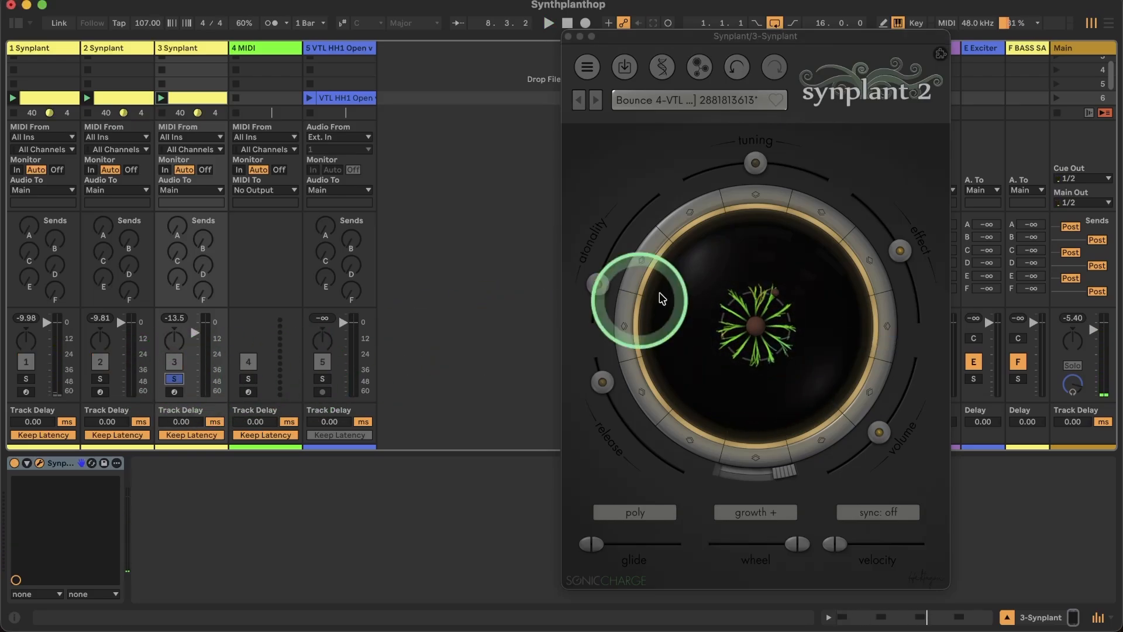
pyautogui.click(663, 68)
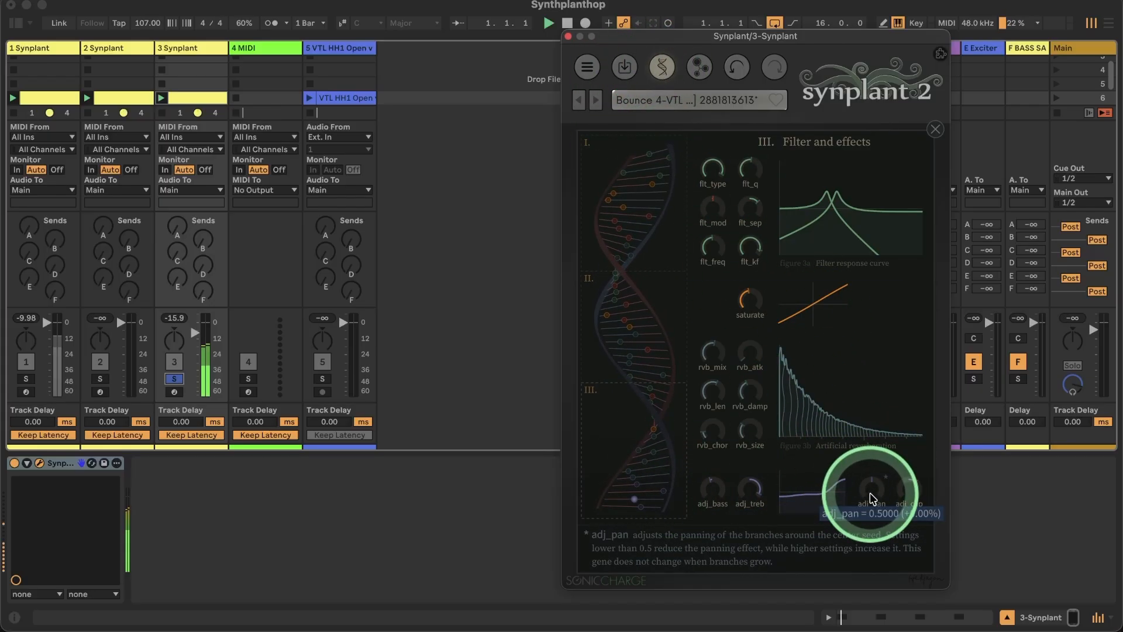
pyautogui.moveTo(871, 497); pyautogui.dragTo(858, 446)
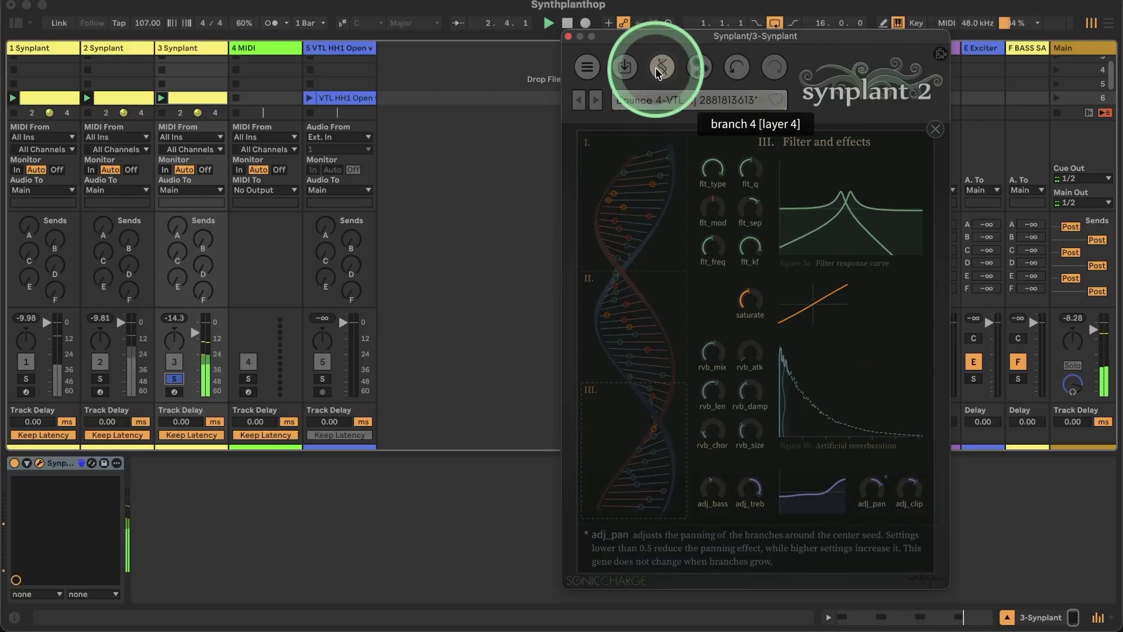
pyautogui.click(935, 128)
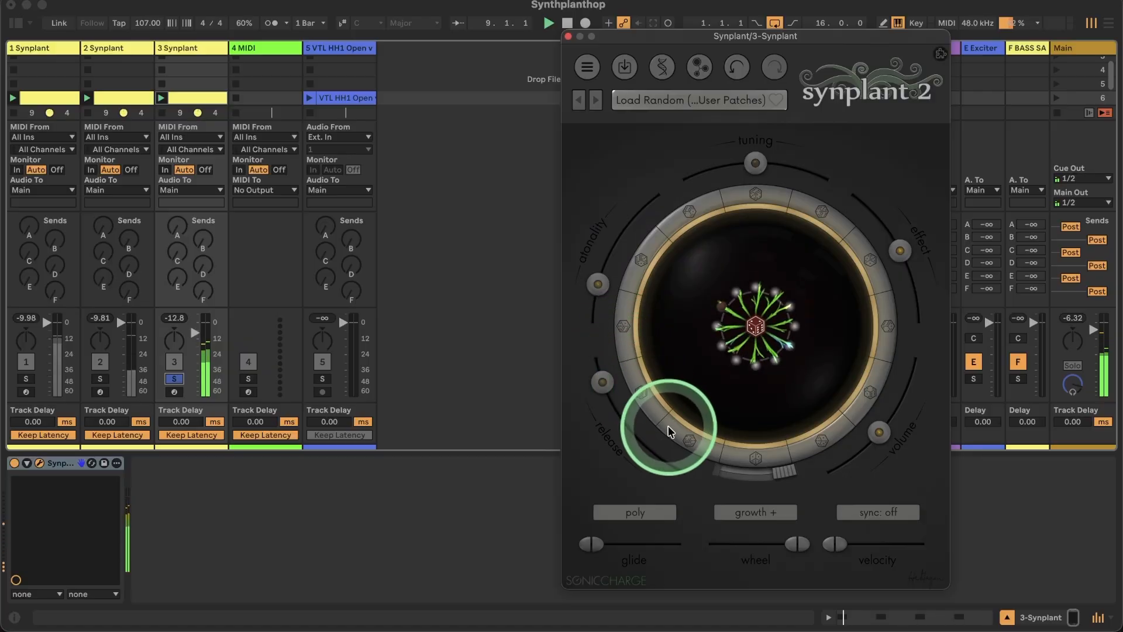
# Randomize branches around the seed and adjust their growth, ending with fairly short branches.
pyautogui.click(755, 453)
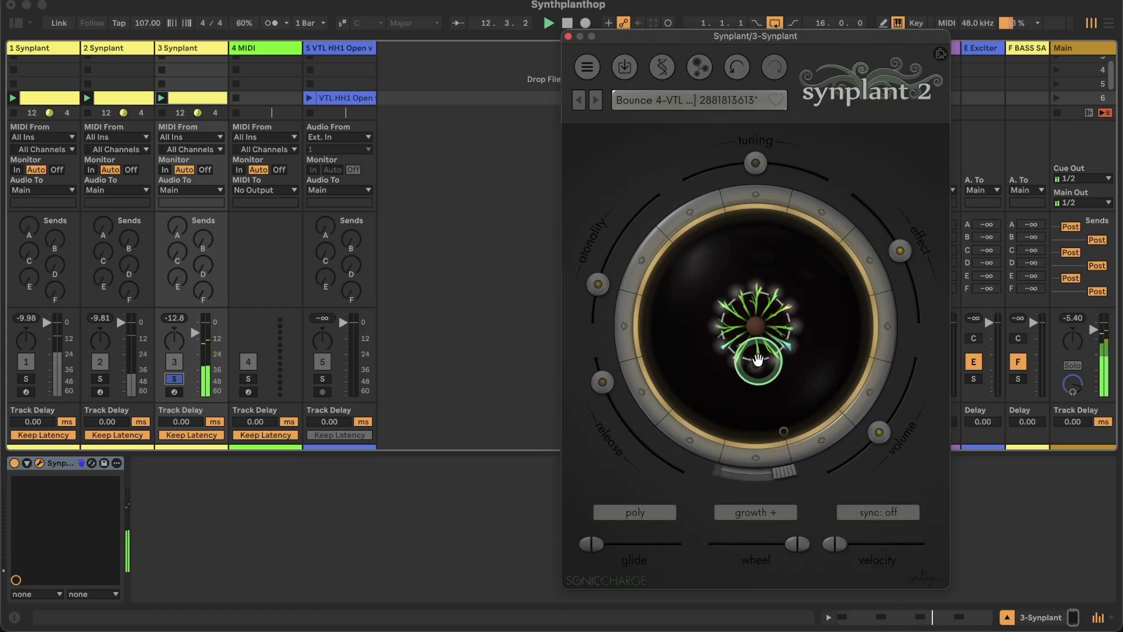
pyautogui.moveTo(757, 367)
pyautogui.mouseDown()
pyautogui.moveTo(759, 417)
pyautogui.moveTo(752, 383)
pyautogui.mouseUp()
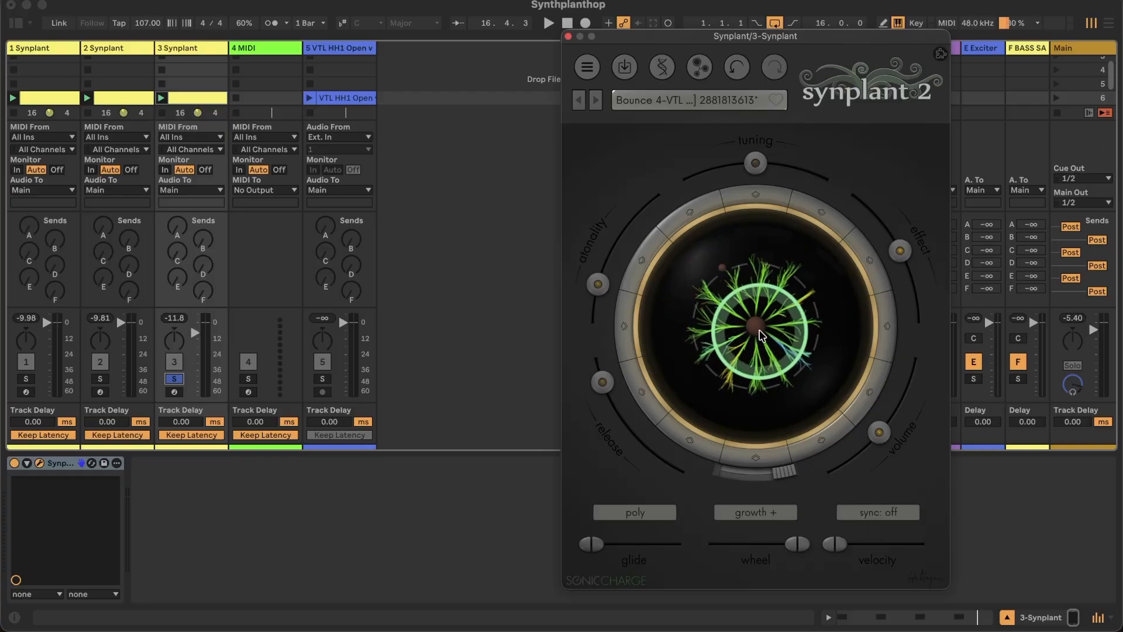
pyautogui.moveTo(757, 403); pyautogui.dragTo(773, 357)
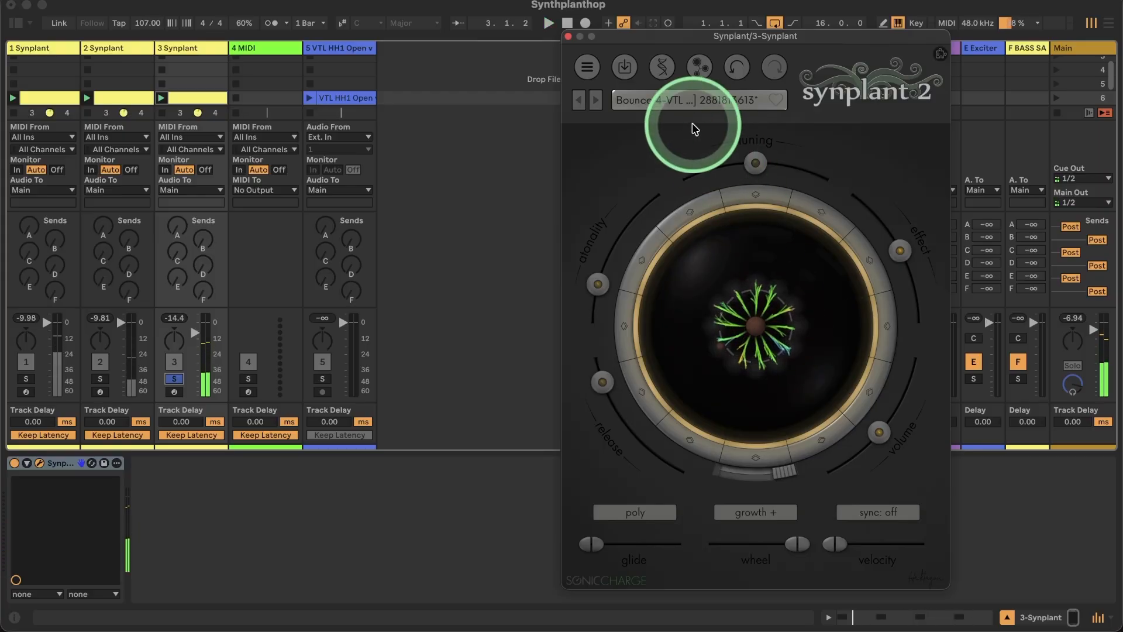
# Unsolo the 3 Synplant track, play it with the other tracks and set its volume to -11.0 dB.
pyautogui.click(568, 37)
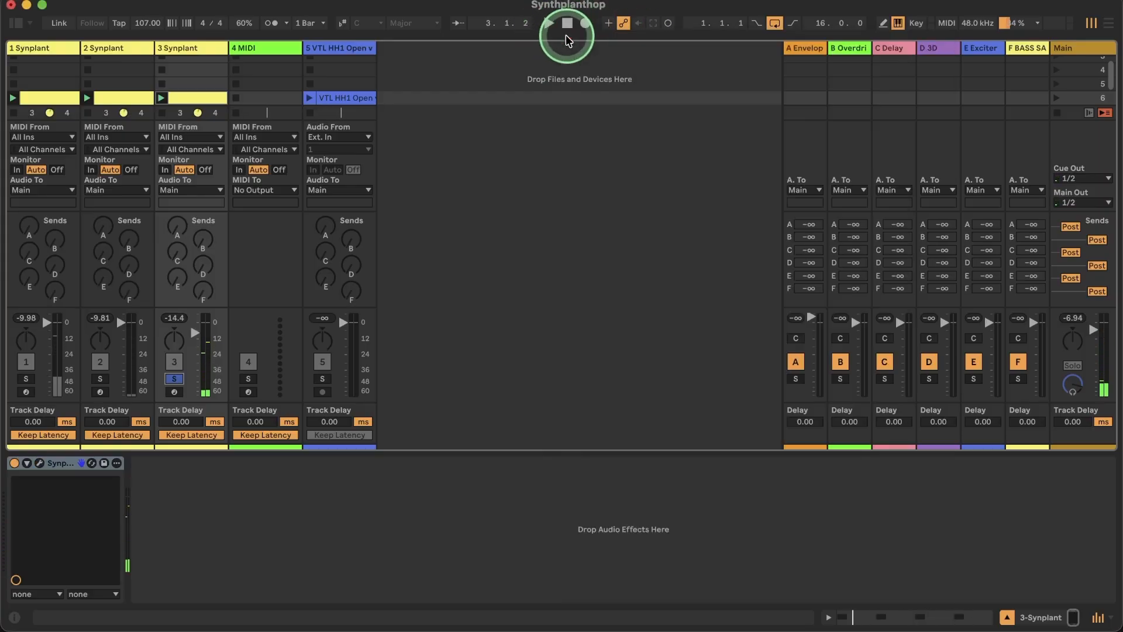
pyautogui.click(174, 380)
pyautogui.press('space')
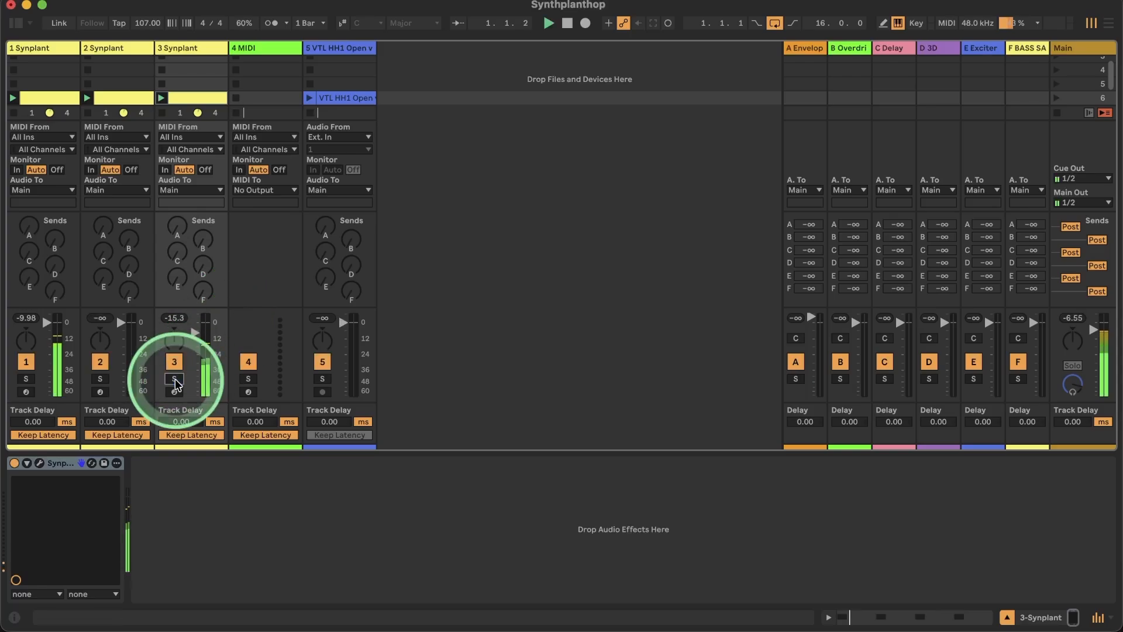
pyautogui.click(196, 334)
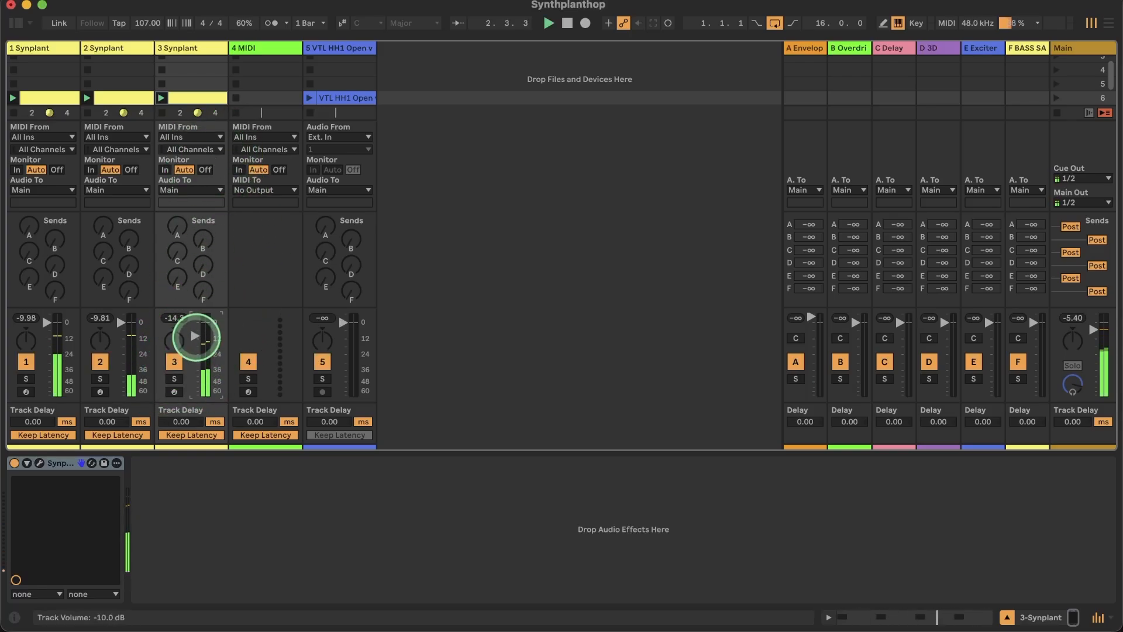
pyautogui.click(194, 49)
pyautogui.click(253, 49)
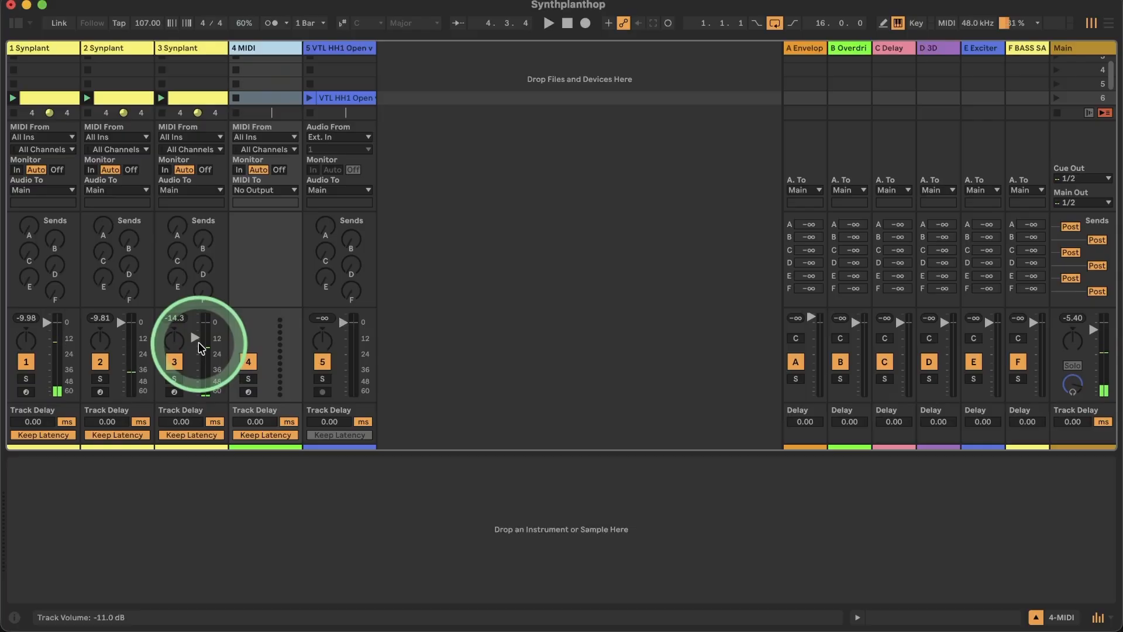
# Reopen Synplant on the 3 Synplant track and try its mod wheel scaling at 0% and 100%, ending at 0%.
pyautogui.click(185, 47)
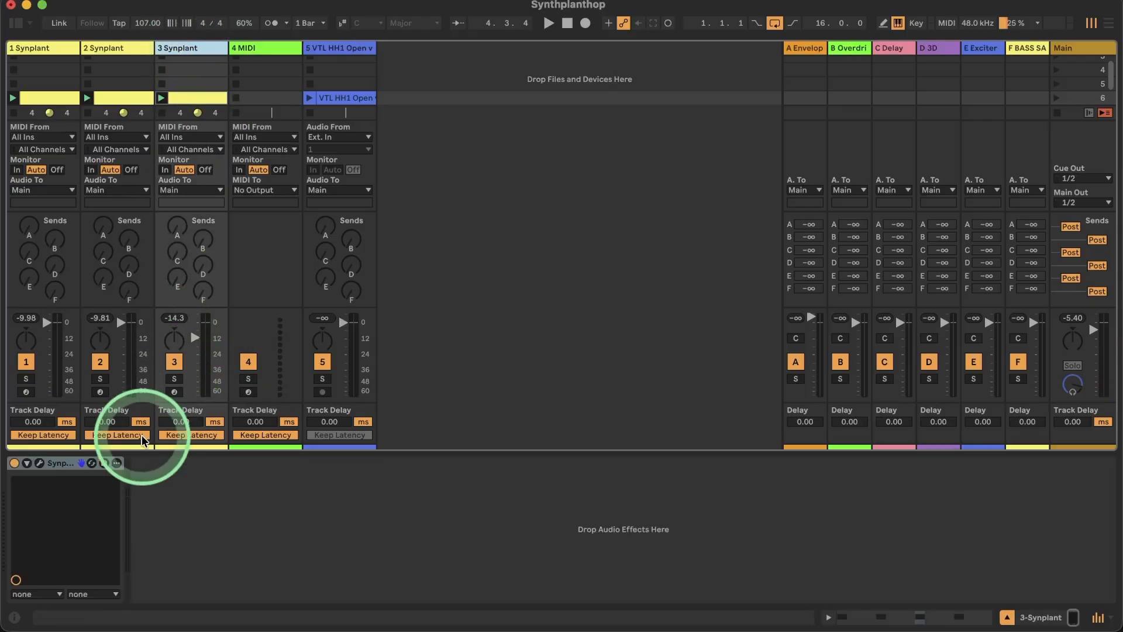
pyautogui.click(40, 463)
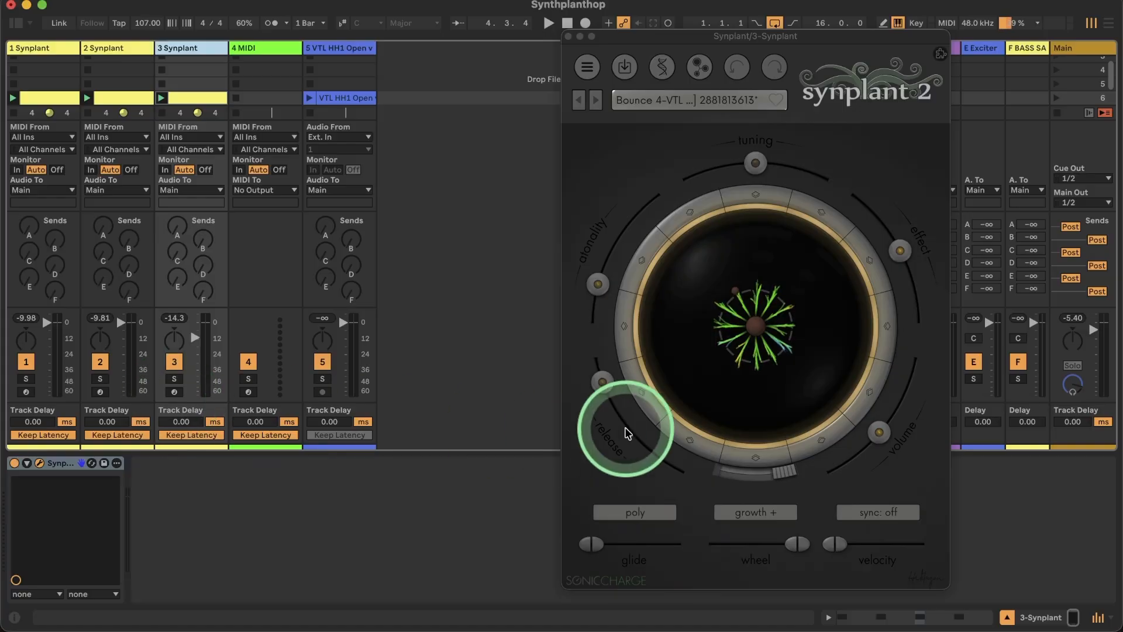
pyautogui.click(798, 544)
pyautogui.moveTo(798, 545); pyautogui.dragTo(605, 535)
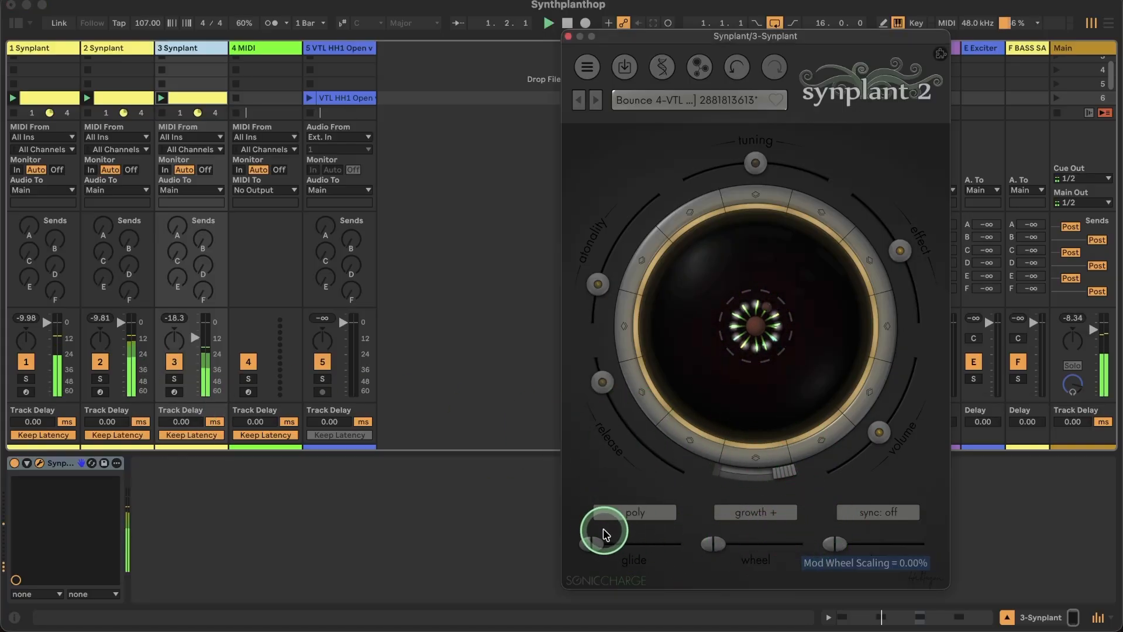
pyautogui.moveTo(714, 543); pyautogui.dragTo(860, 529)
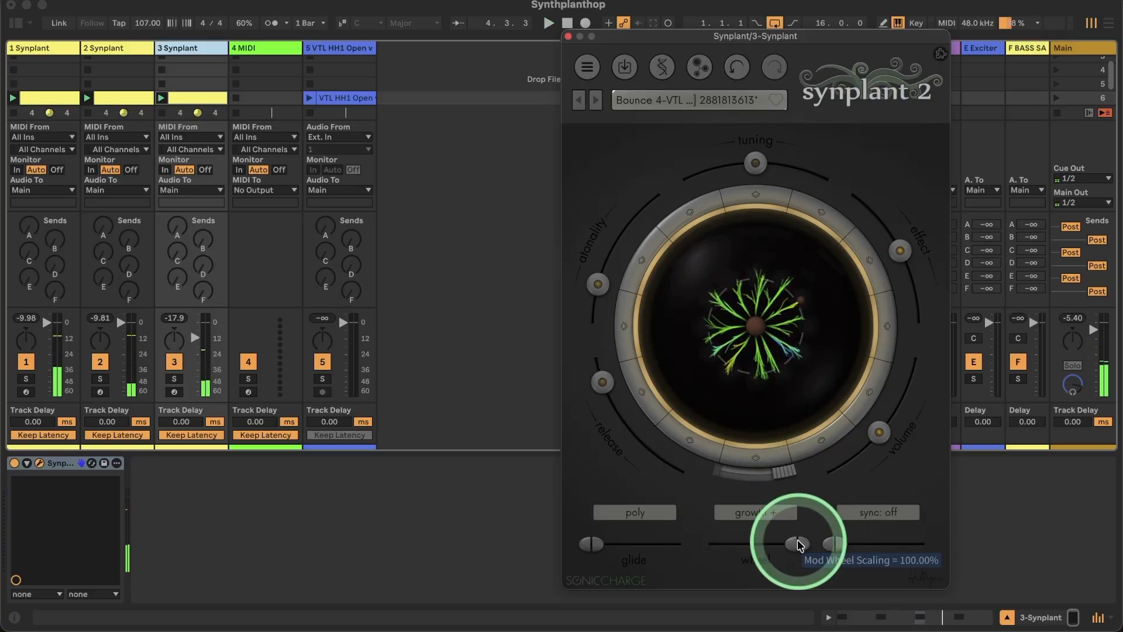
pyautogui.moveTo(798, 543); pyautogui.dragTo(696, 554)
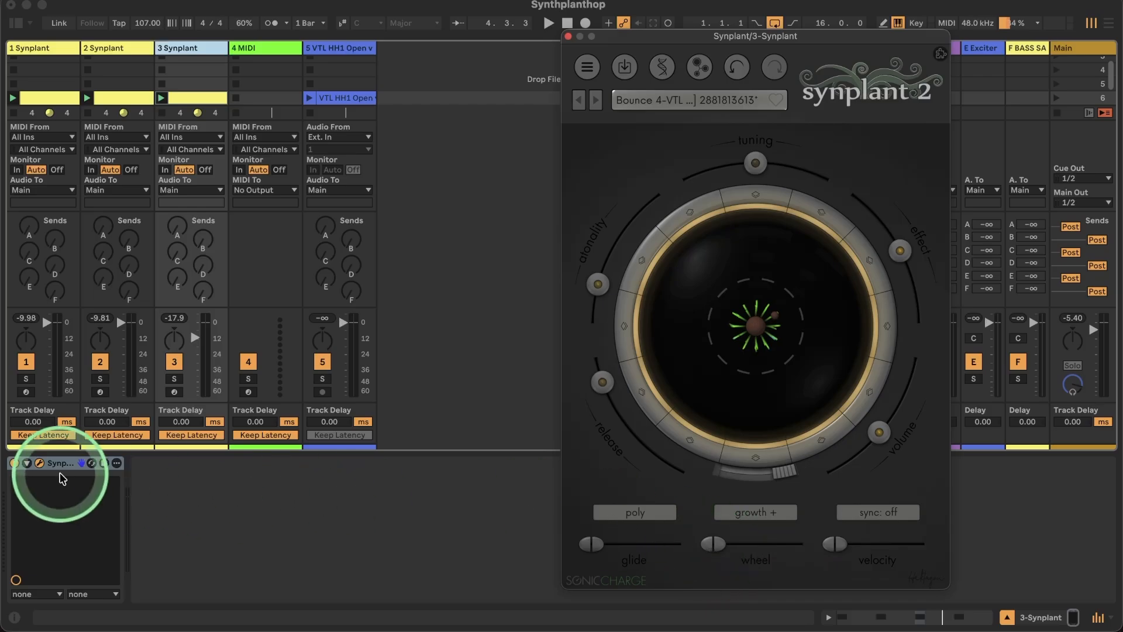
pyautogui.click(28, 463)
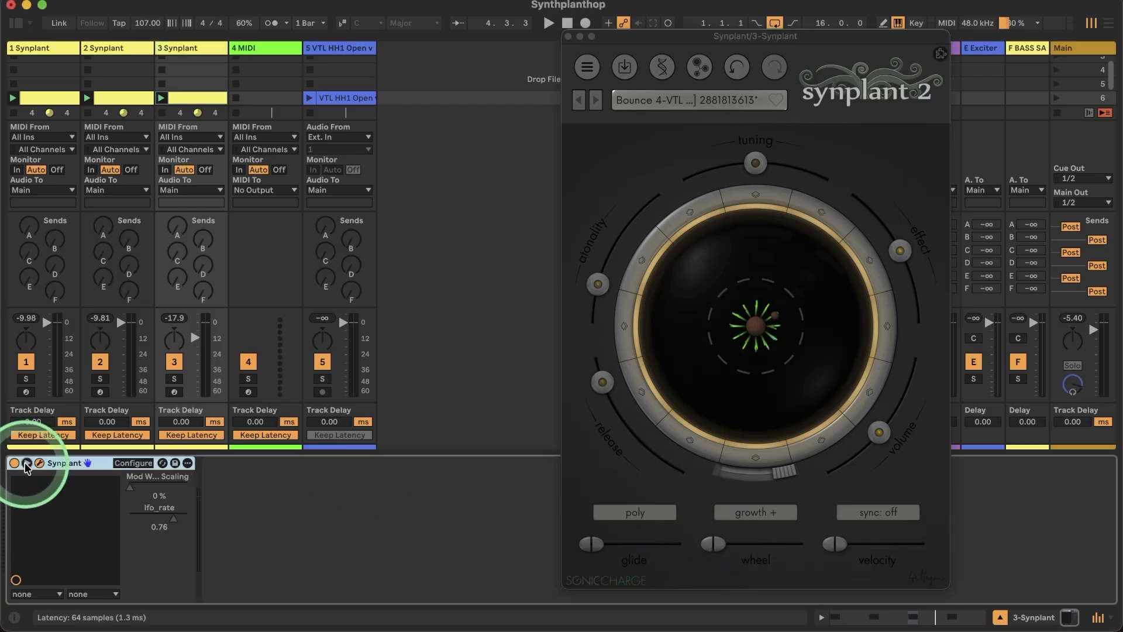
pyautogui.click(15, 24)
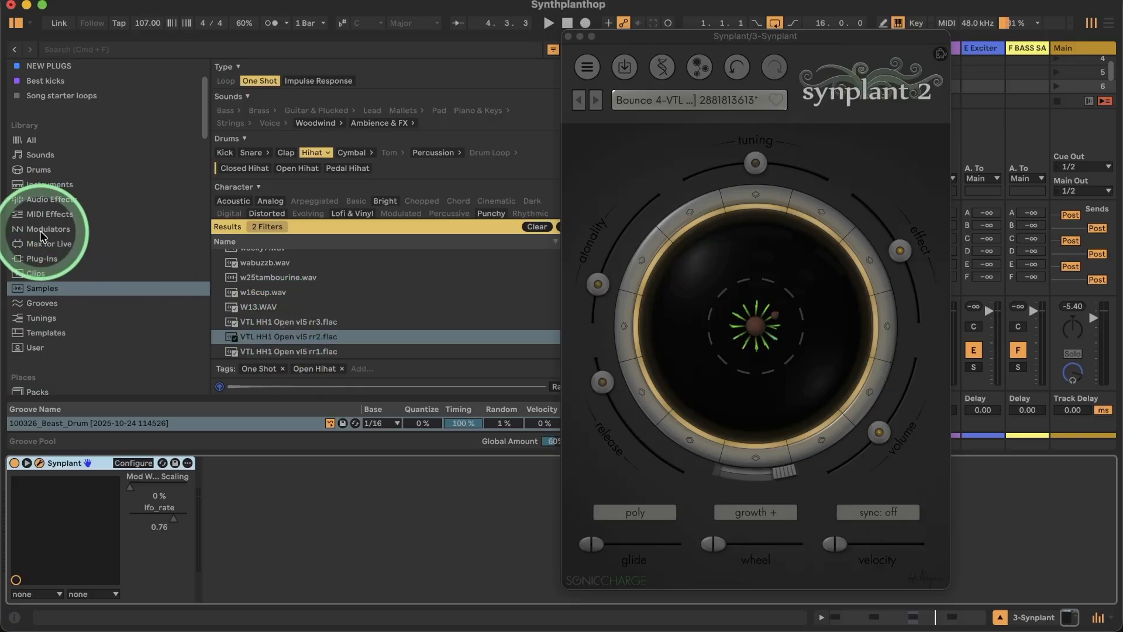
pyautogui.click(56, 229)
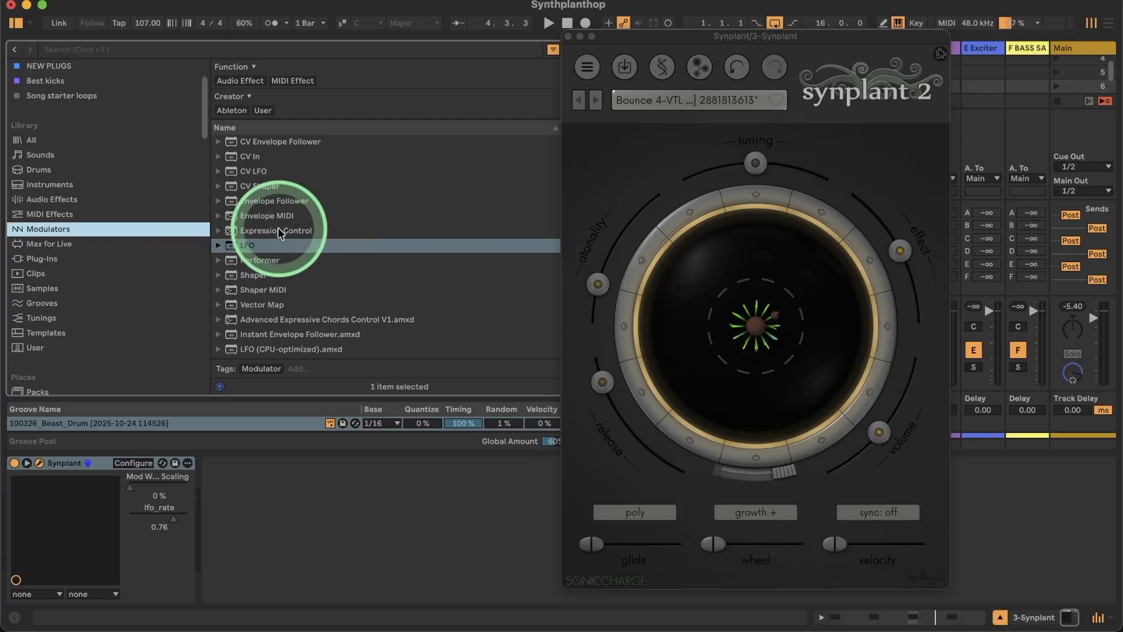
pyautogui.moveTo(274, 233); pyautogui.dragTo(58, 482)
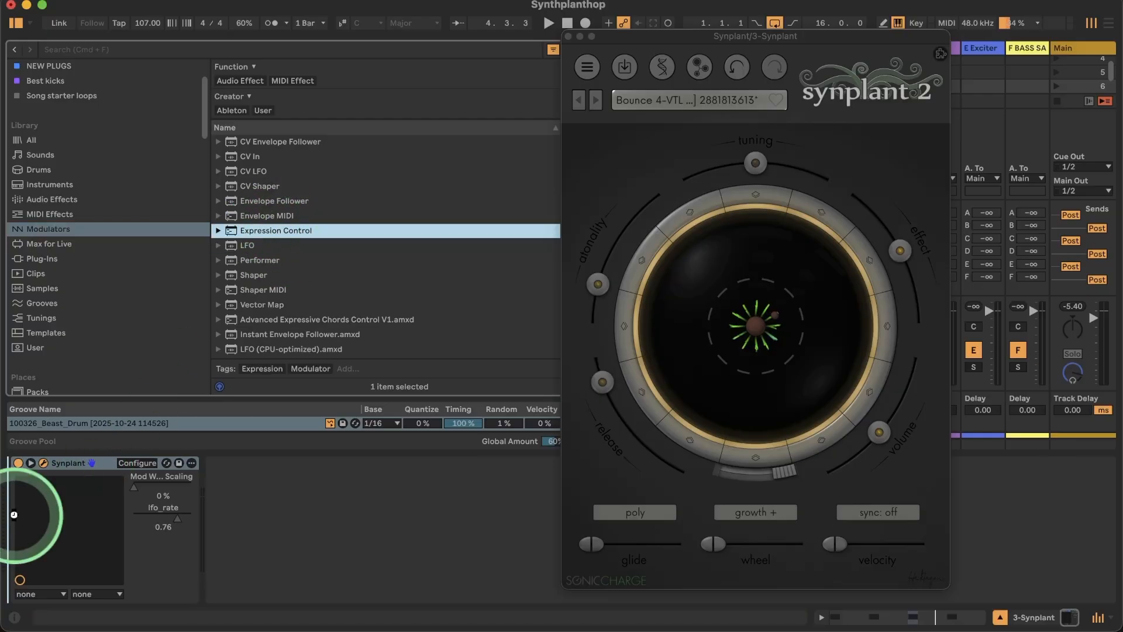
pyautogui.moveTo(17, 520); pyautogui.dragTo(58, 485)
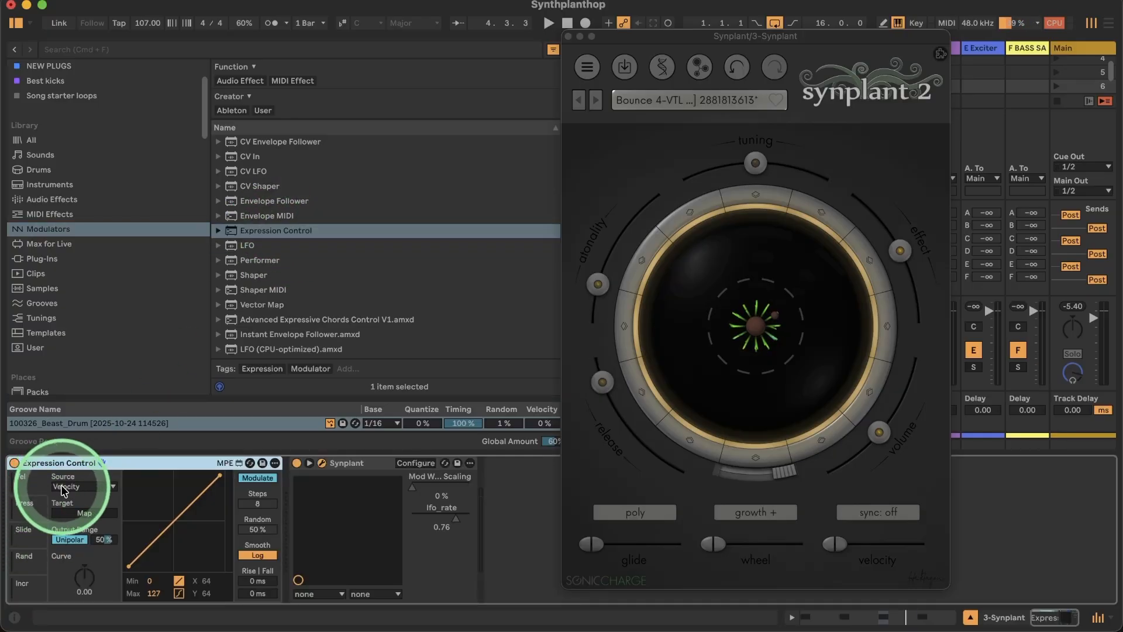
# Map Expression Control's Random source to Synplant's Mod Wheel Scaling with an output range of 100%.
pyautogui.click(61, 485)
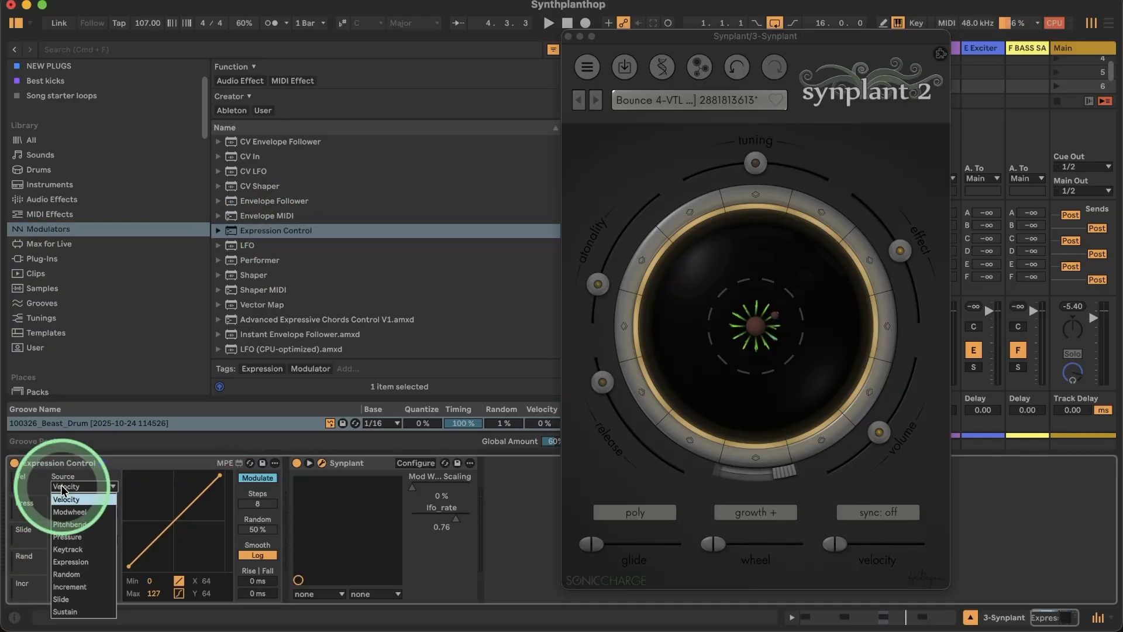
pyautogui.click(77, 576)
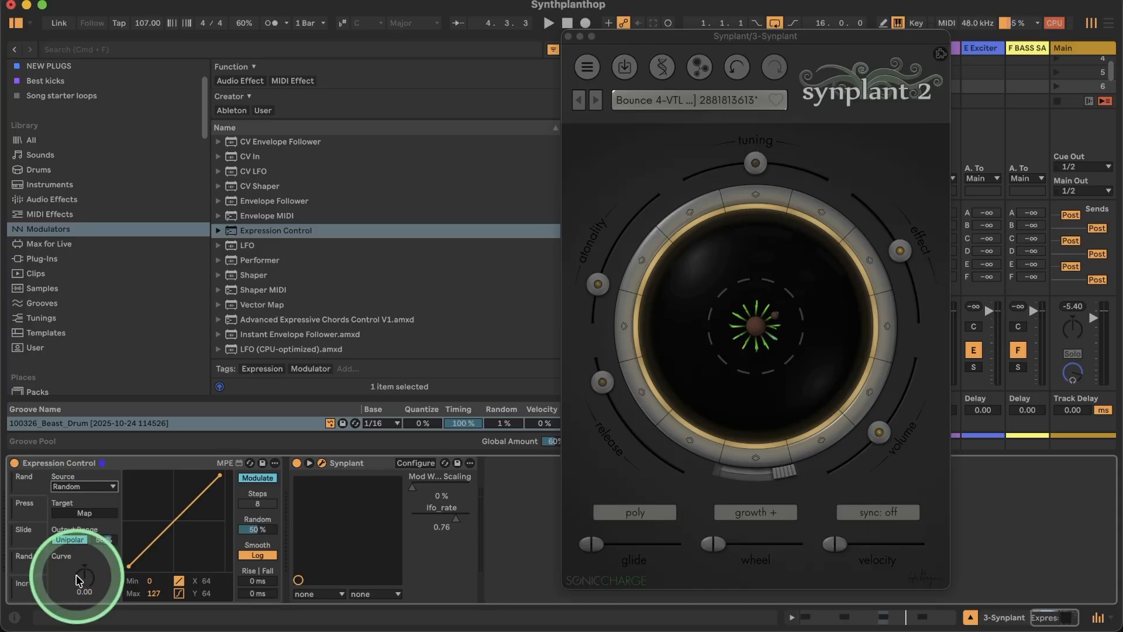
pyautogui.click(79, 511)
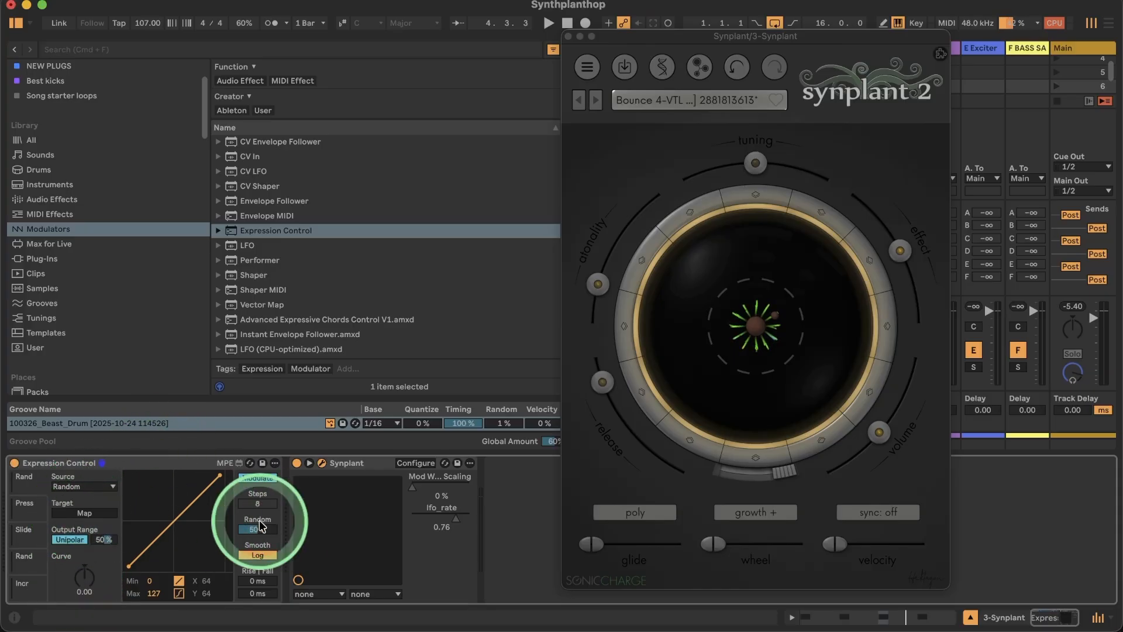
pyautogui.click(416, 488)
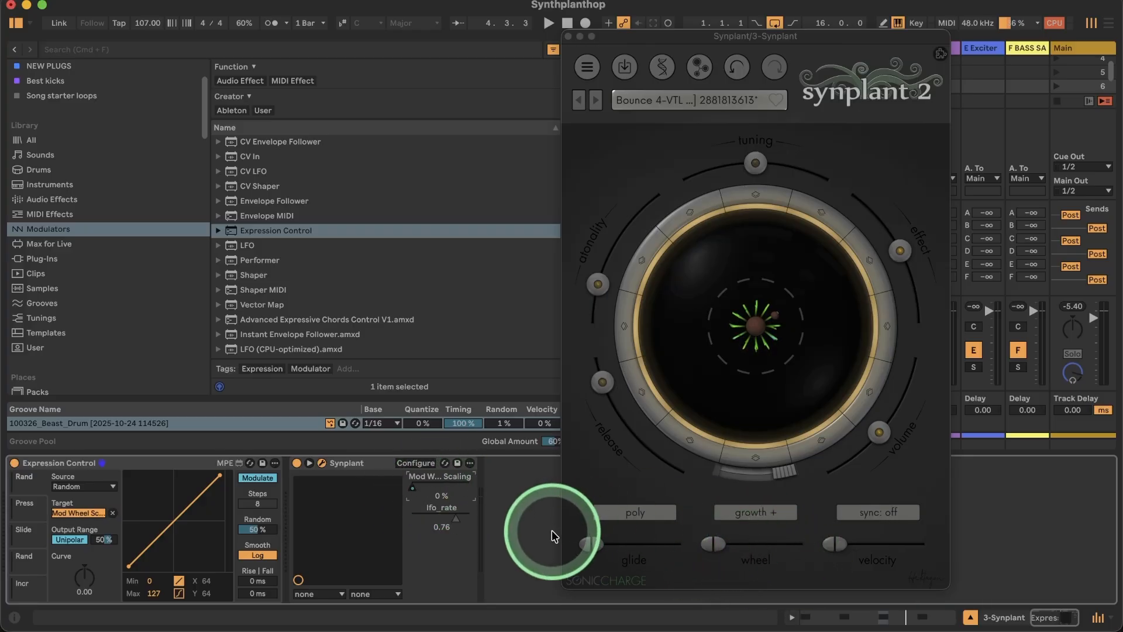
pyautogui.moveTo(755, 326); pyautogui.dragTo(771, 374)
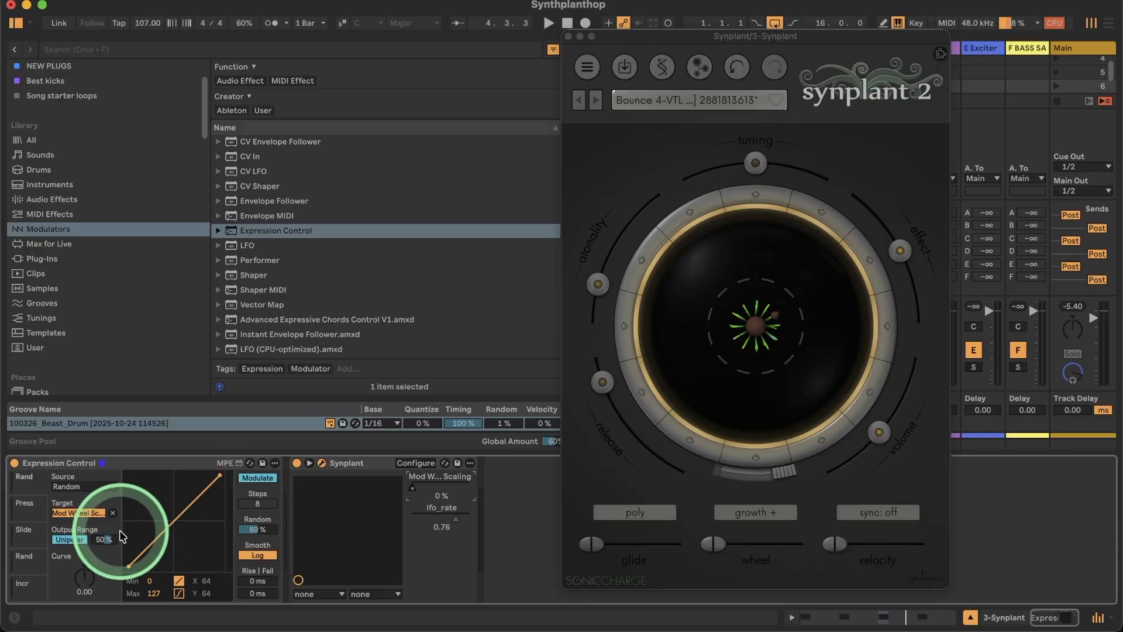
pyautogui.moveTo(105, 539); pyautogui.dragTo(112, 398)
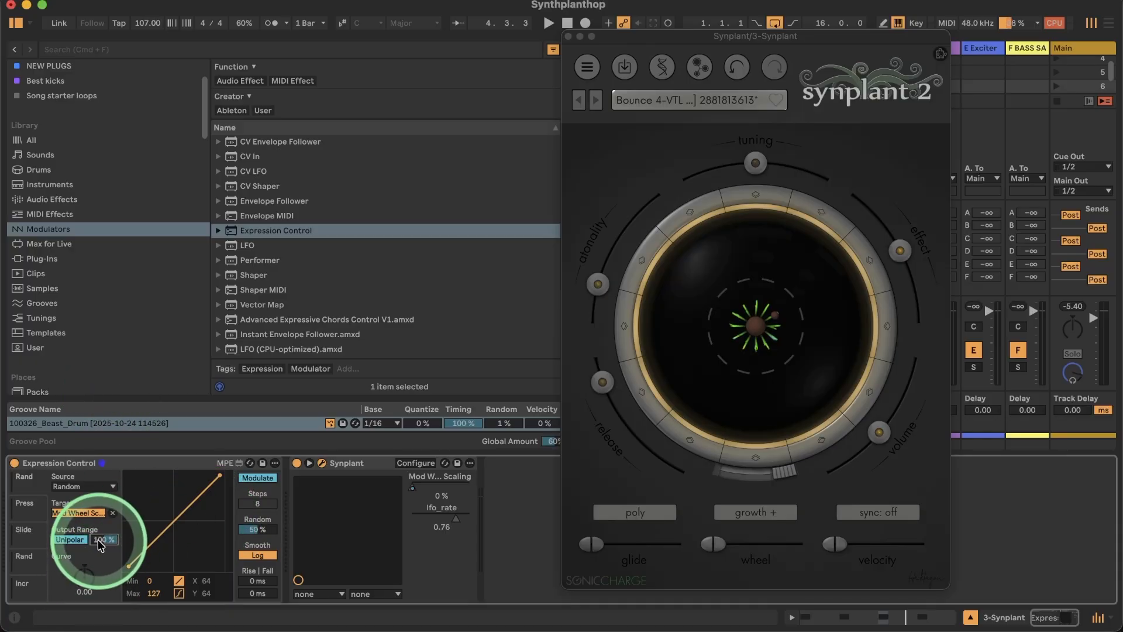
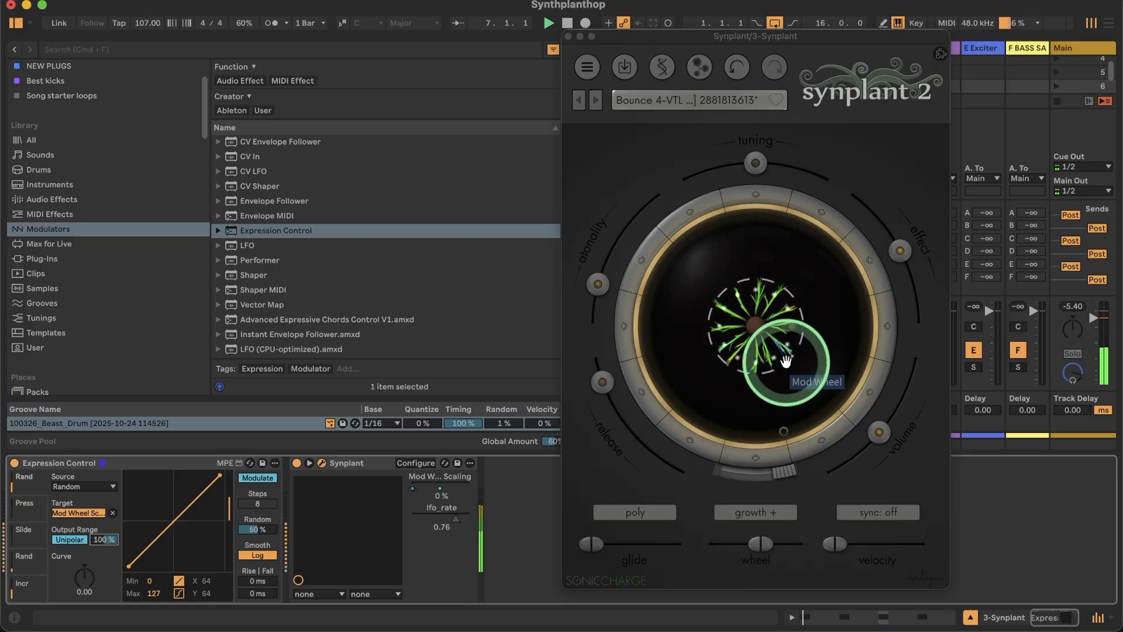
# Close Synplant and add C3 sixteenth notes at 1.1.3, 1.2.3, 1.3.3 and 1.4.3 in the 3 Synplant clip.
pyautogui.click(786, 361)
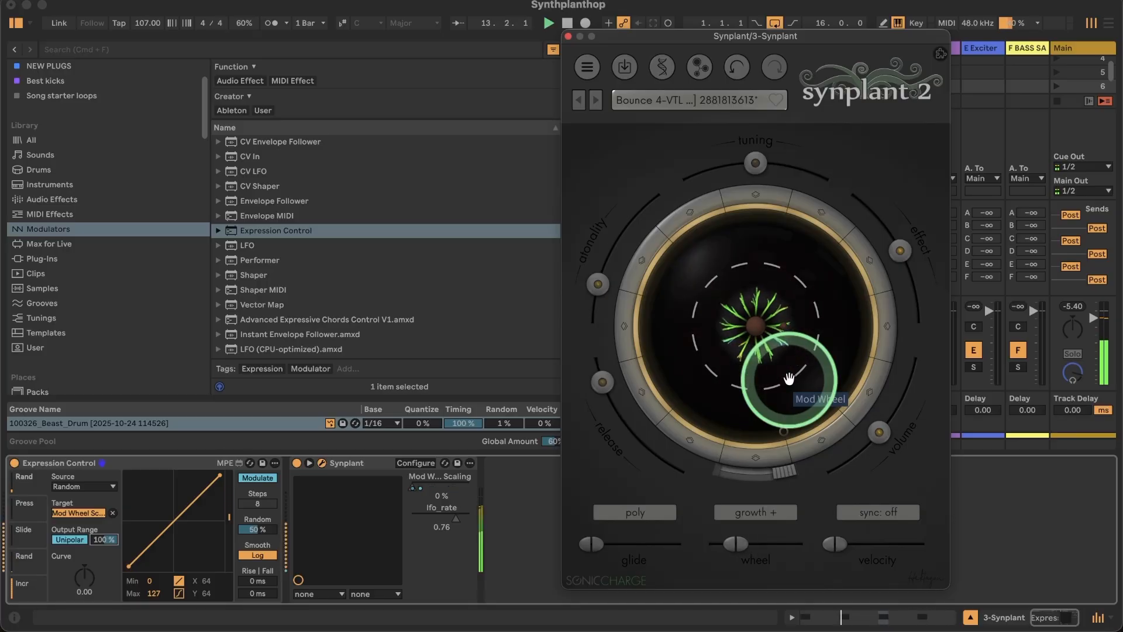
pyautogui.click(568, 36)
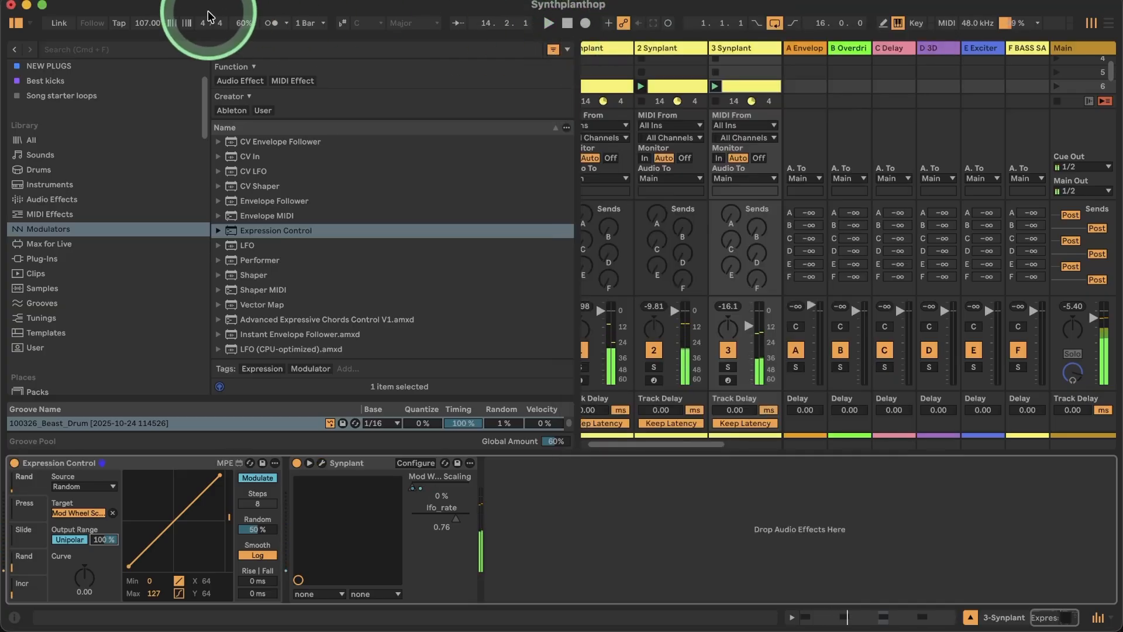
pyautogui.doubleClick(738, 88)
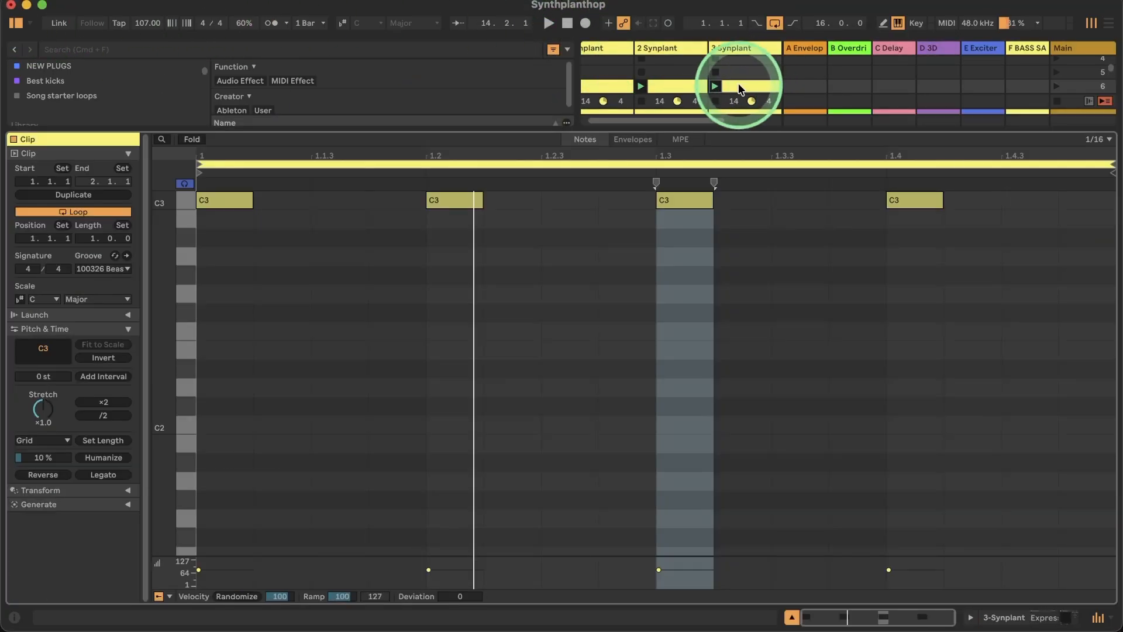
pyautogui.doubleClick(332, 200)
pyautogui.doubleClick(566, 200)
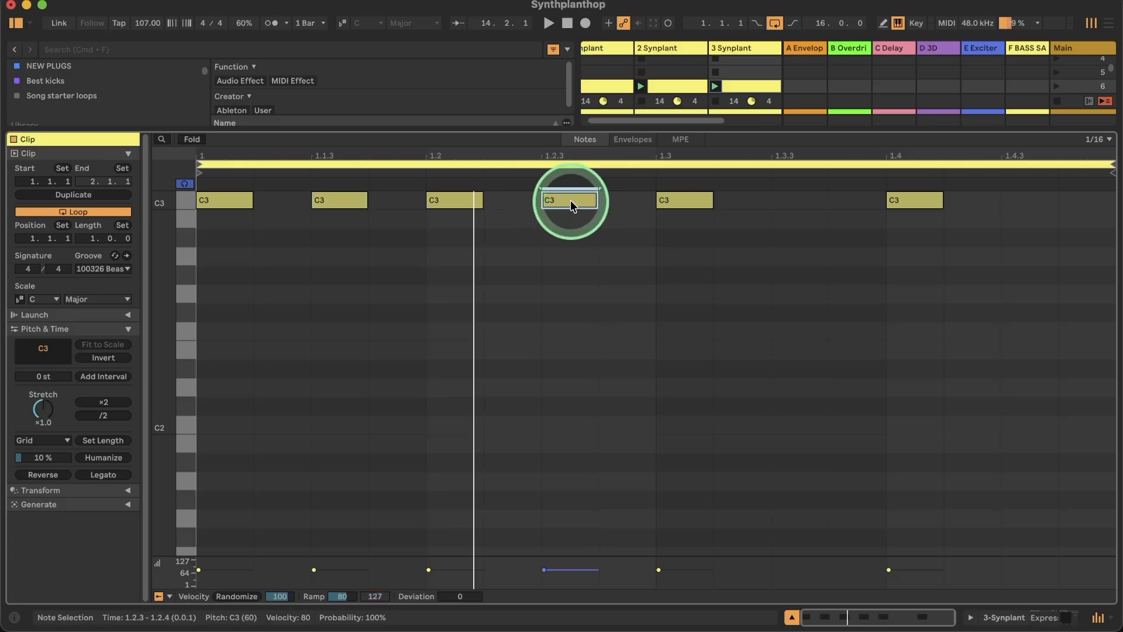
pyautogui.doubleClick(802, 201)
pyautogui.doubleClick(1028, 200)
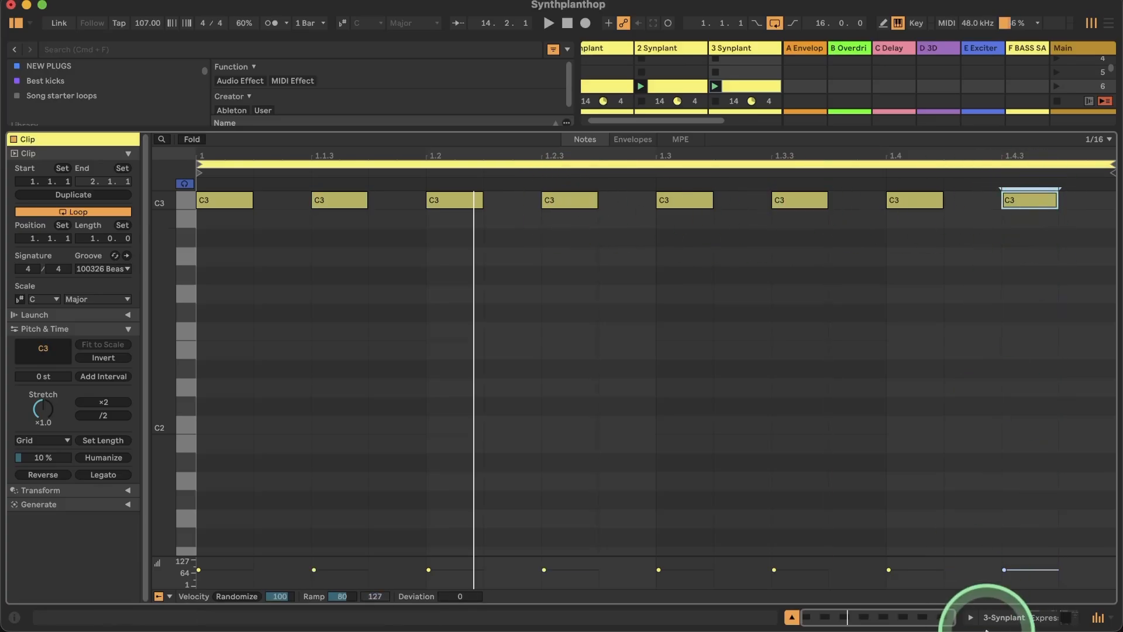
# Check Synplant's modulated growth while the 3 Synplant clip plays, and hide the browser.
pyautogui.click(1003, 619)
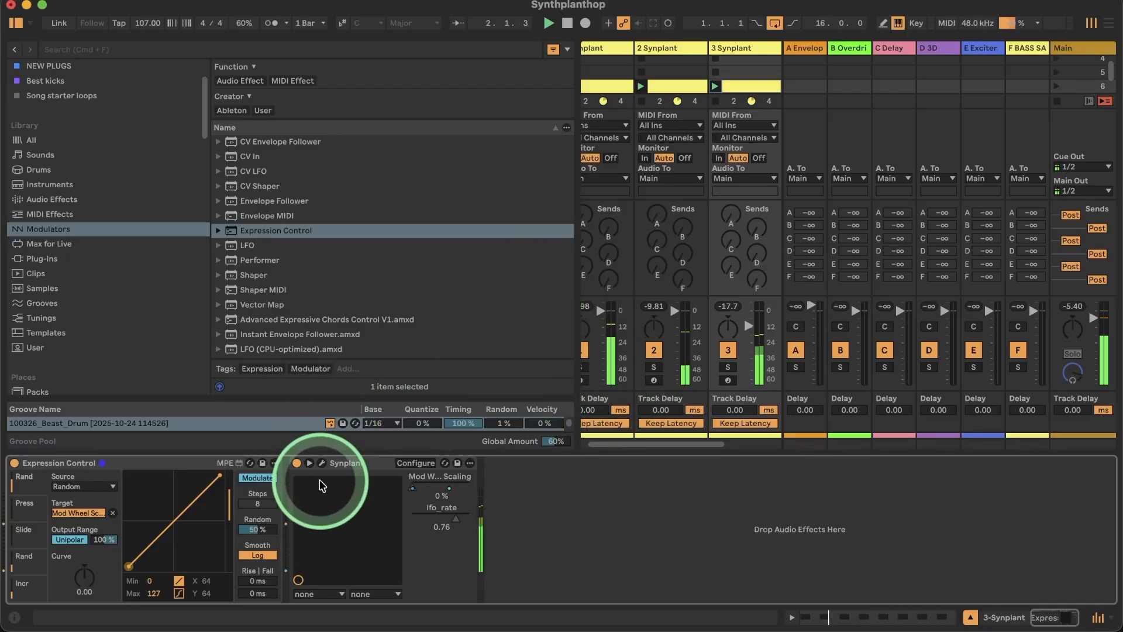
pyautogui.click(321, 463)
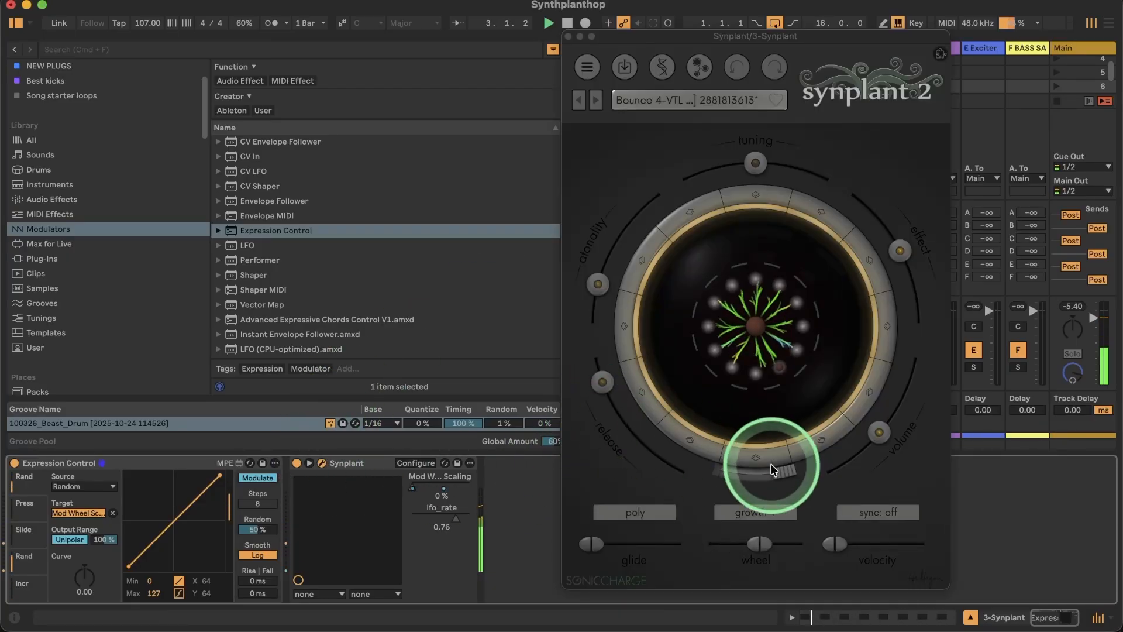
pyautogui.click(568, 37)
pyautogui.click(14, 23)
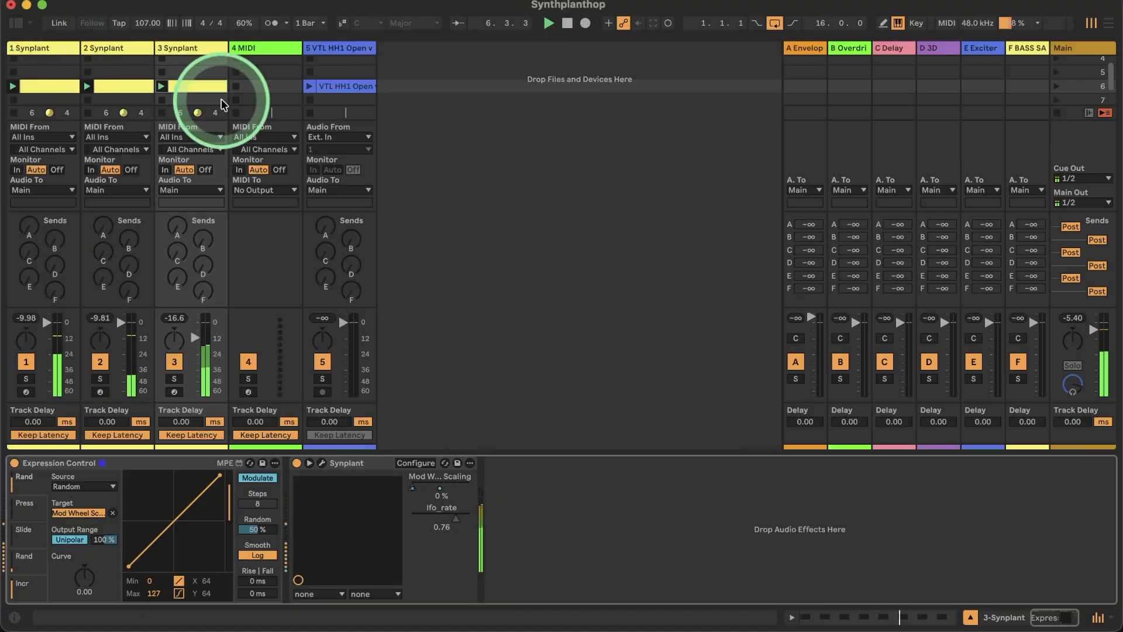
# Examine the oscillator, filter and effect parameters in the genome editor of Synplant on the 3 Synplant track.
pyautogui.click(322, 463)
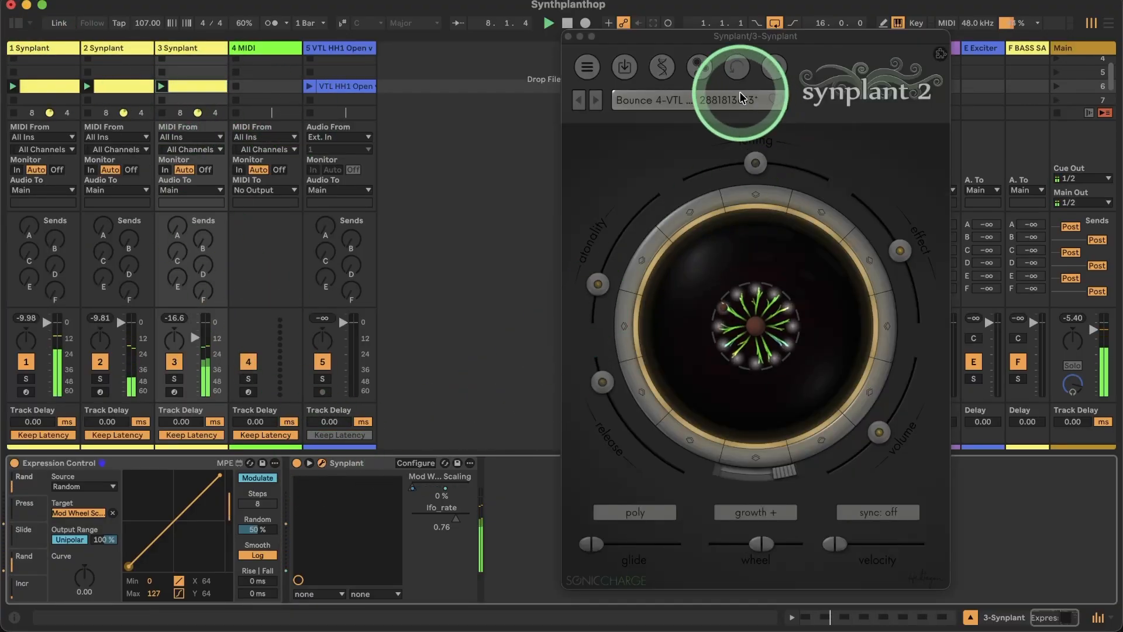
pyautogui.click(662, 66)
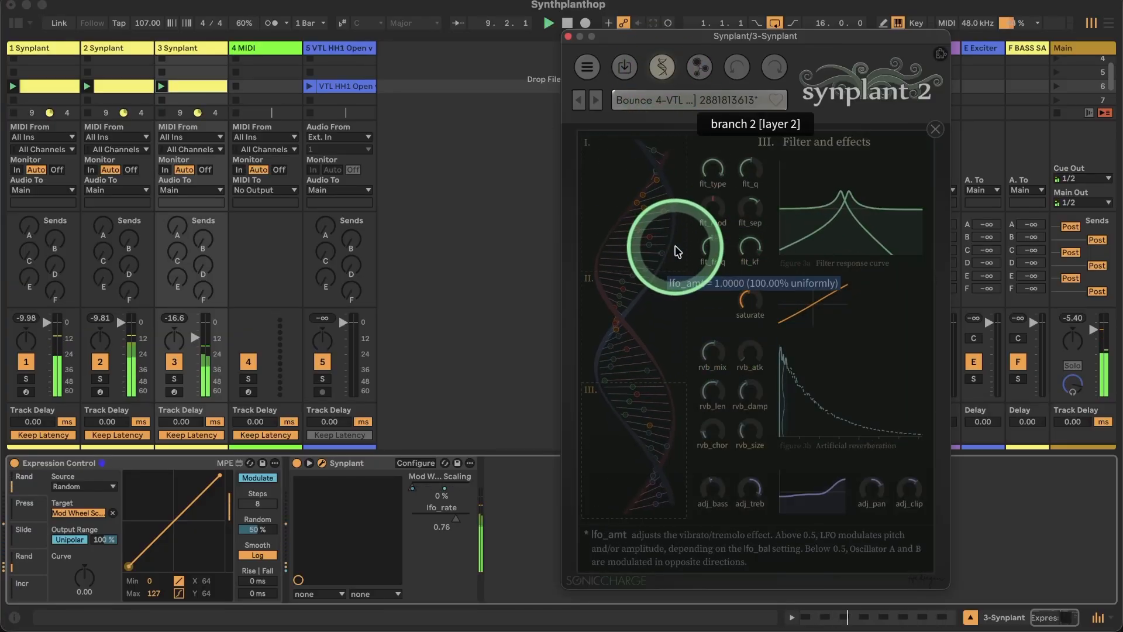
pyautogui.scroll(-5, 754, 225)
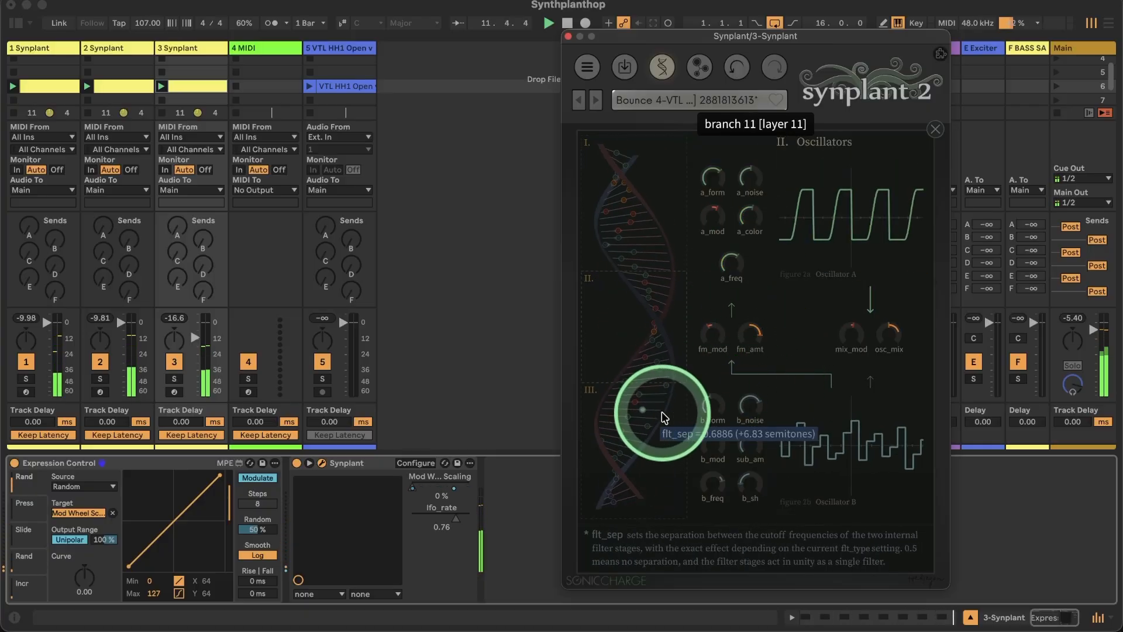
pyautogui.moveTo(712, 361); pyautogui.dragTo(721, 412)
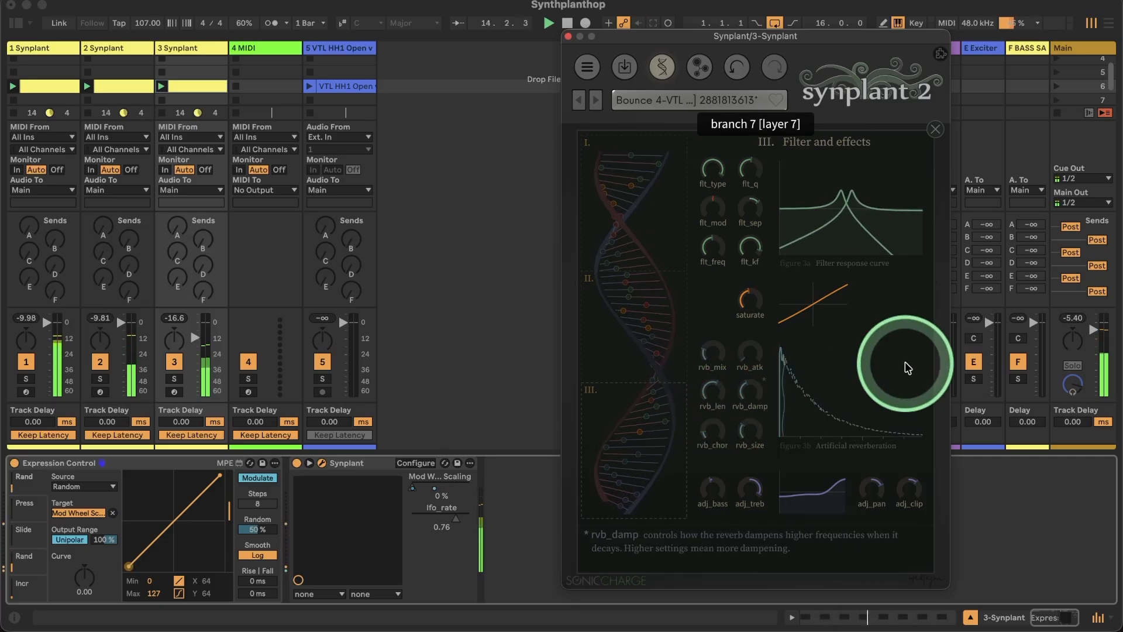
pyautogui.click(936, 130)
# Fill the remaining sixteenth-note gaps in the 3 Synplant clip with C3 notes and close Synplant's window.
pyautogui.click(180, 86)
pyautogui.doubleClick(194, 82)
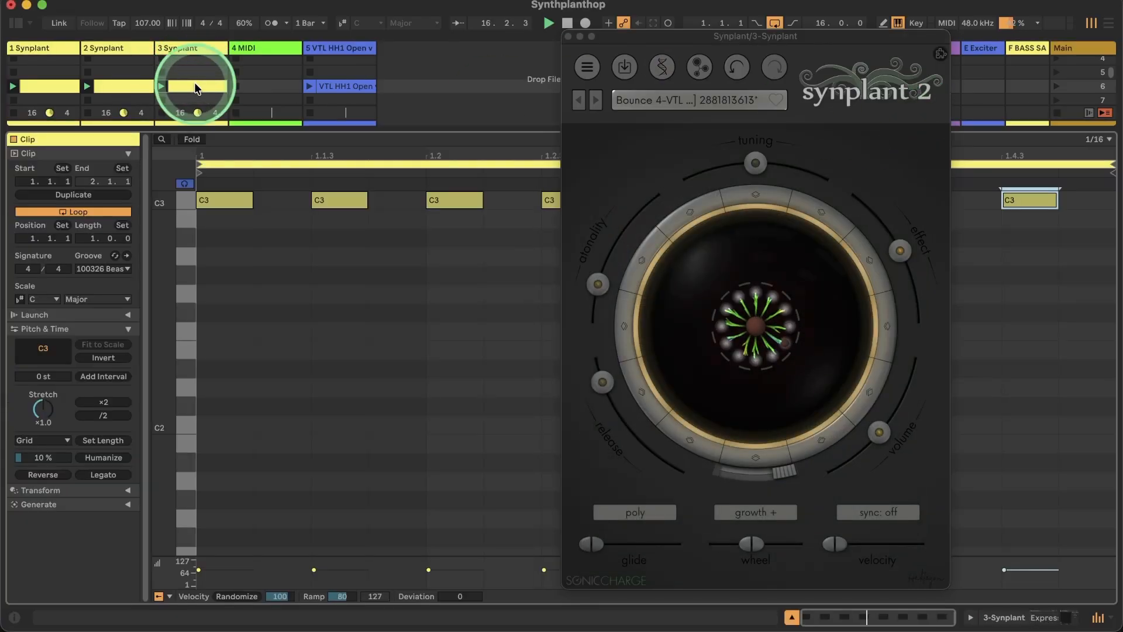
pyautogui.doubleClick(271, 202)
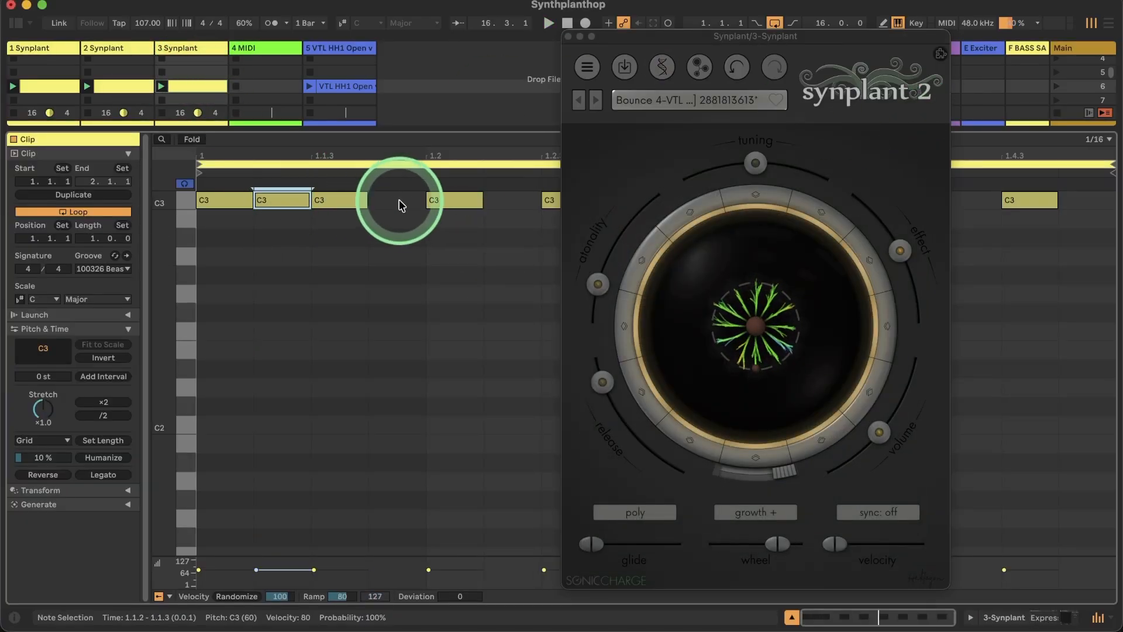
pyautogui.doubleClick(395, 201)
pyautogui.click(567, 37)
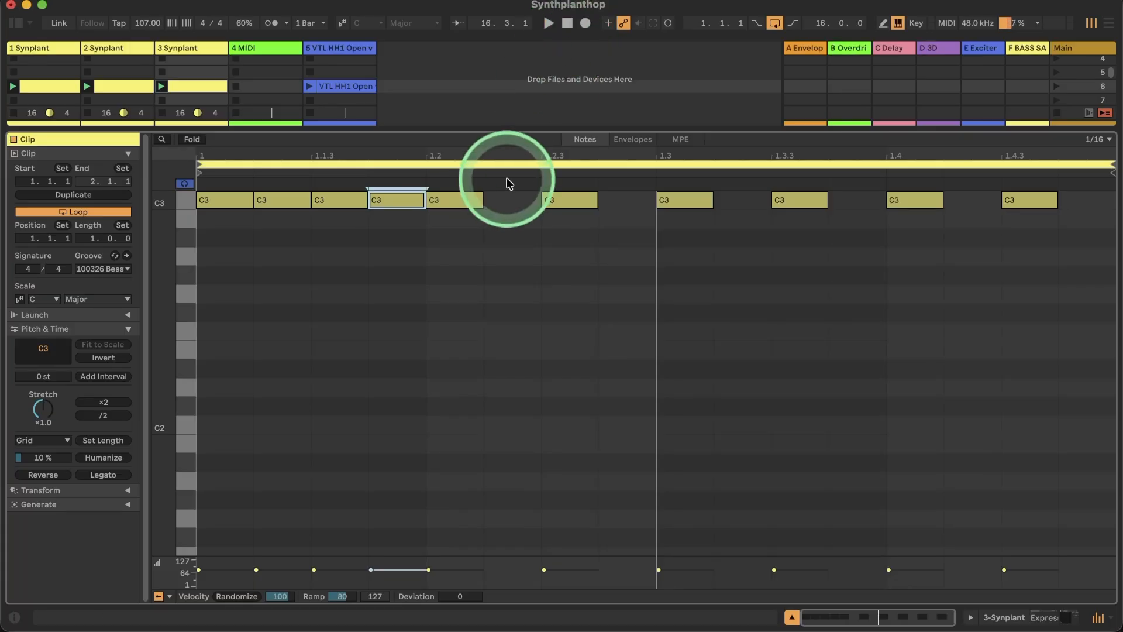
pyautogui.doubleClick(503, 201)
pyautogui.doubleClick(632, 200)
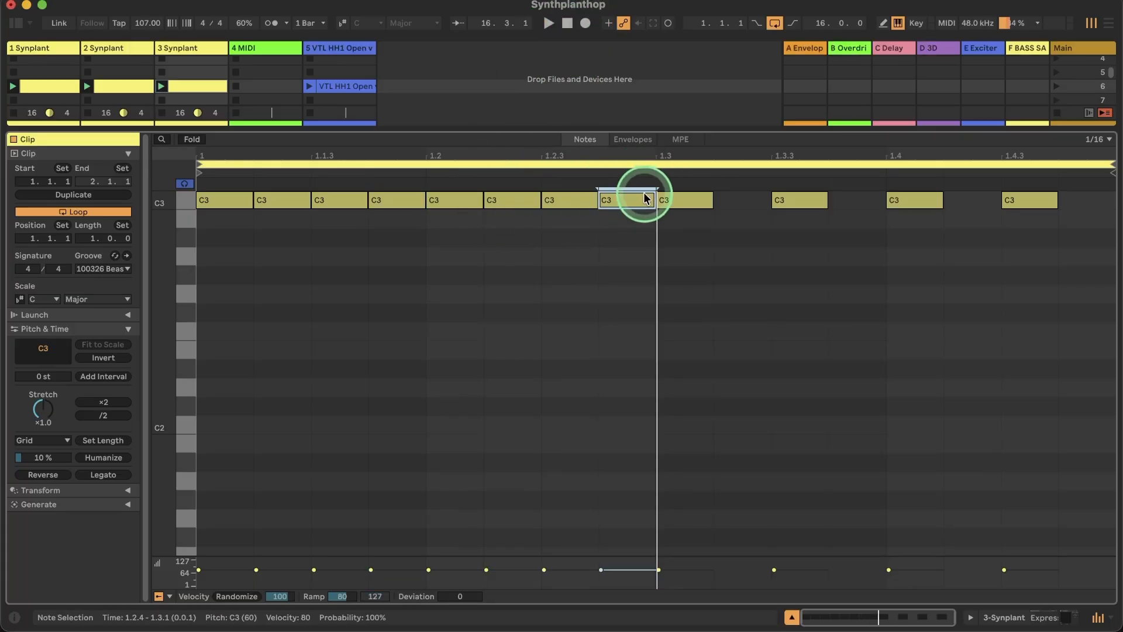
pyautogui.doubleClick(745, 200)
pyautogui.doubleClick(857, 200)
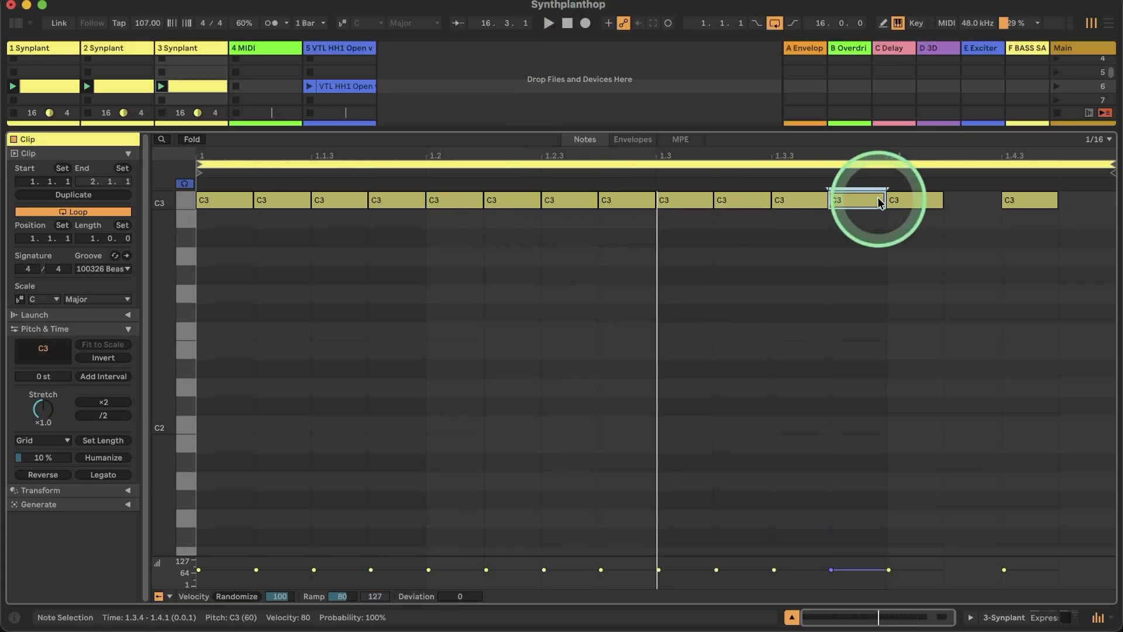
pyautogui.doubleClick(972, 200)
pyautogui.doubleClick(1084, 202)
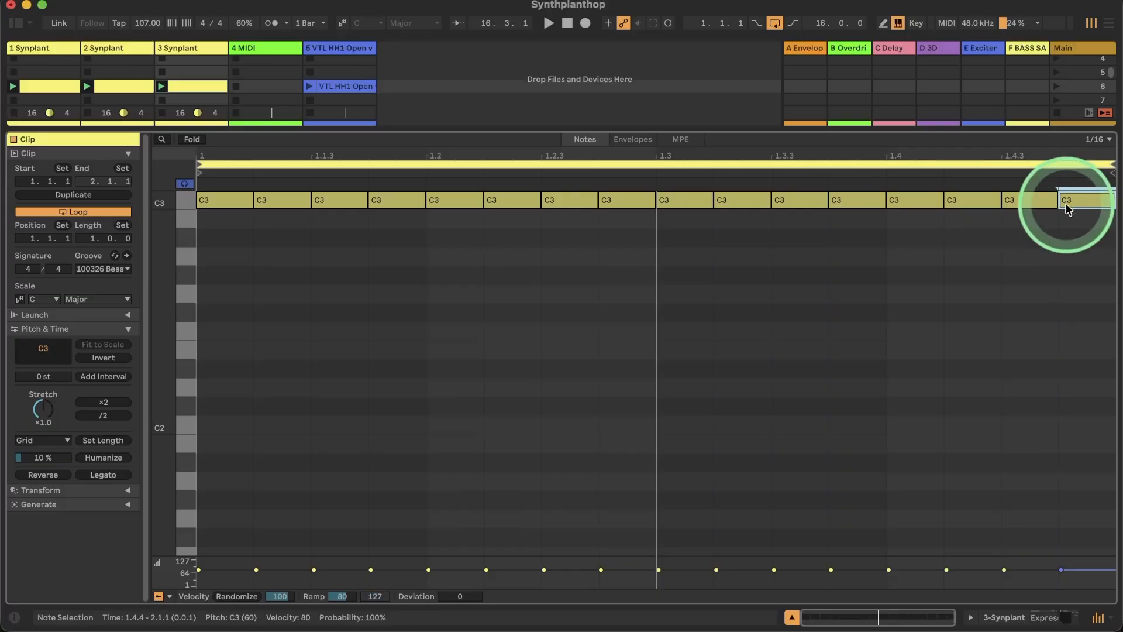
# Select all C3 notes in the 3 Synplant clip and set their velocity deviation to -52.
pyautogui.click(183, 199)
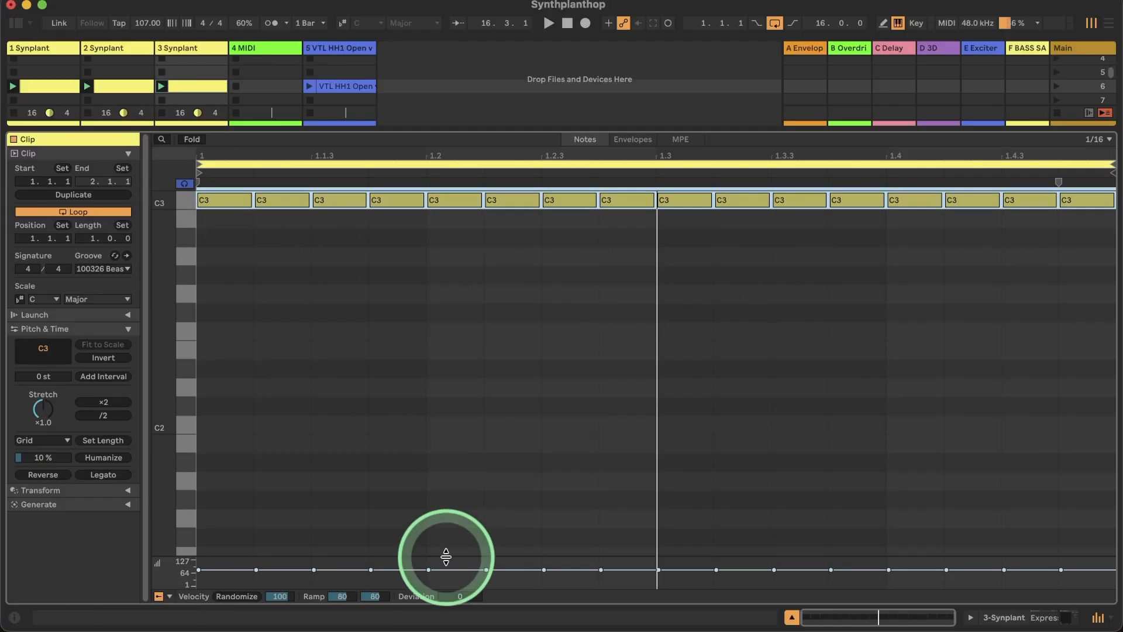
pyautogui.moveTo(450, 595); pyautogui.dragTo(450, 629)
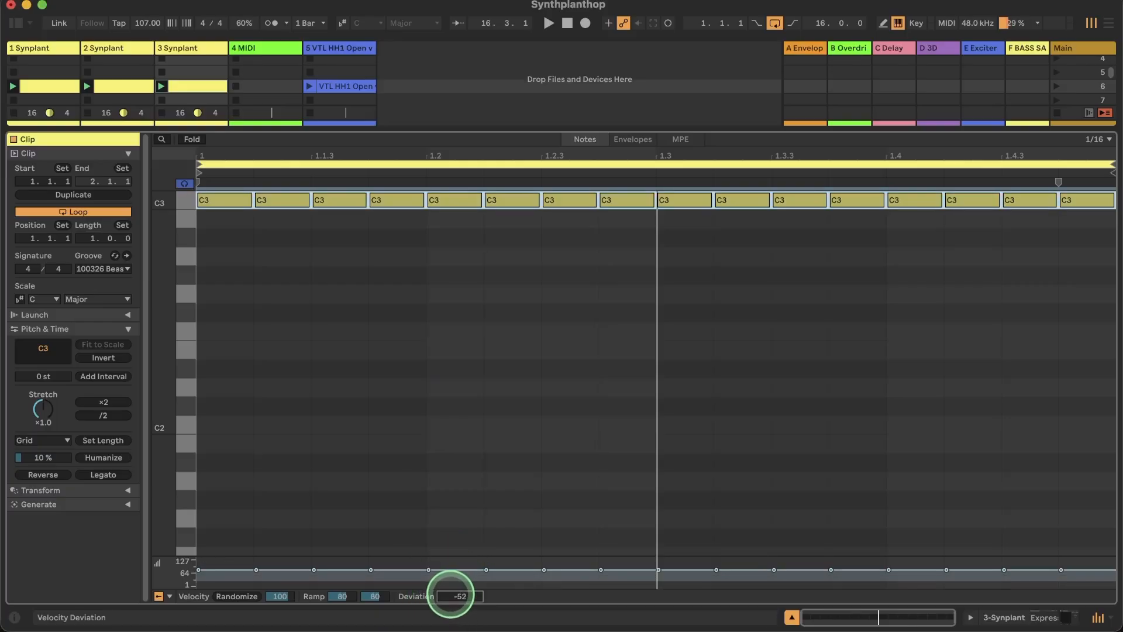
# Raise the velocity control in Synplant on the 3 Synplant track slightly above its minimum and close the plug-in window.
pyautogui.click(1038, 618)
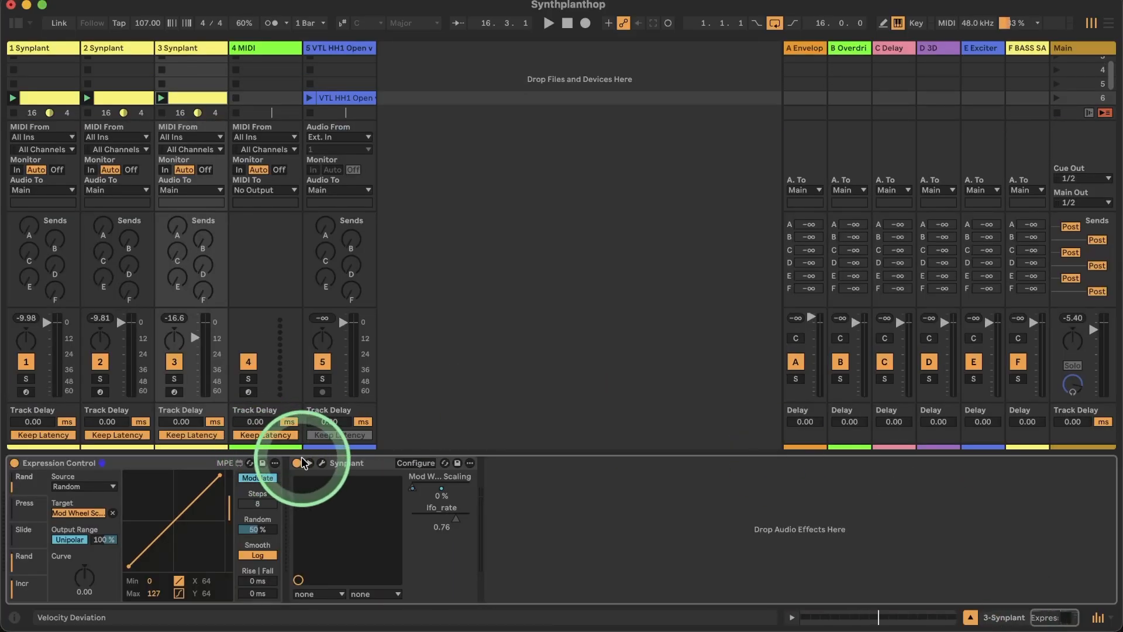
pyautogui.click(322, 462)
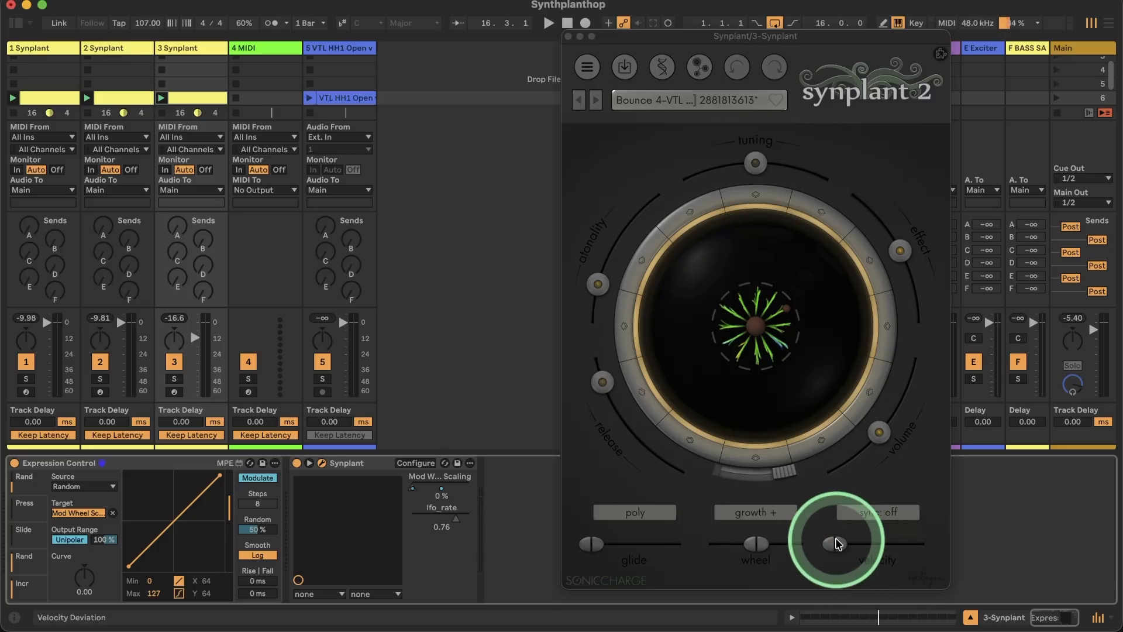
pyautogui.moveTo(837, 544)
pyautogui.mouseDown()
pyautogui.moveTo(891, 552)
pyautogui.moveTo(851, 543)
pyautogui.mouseUp()
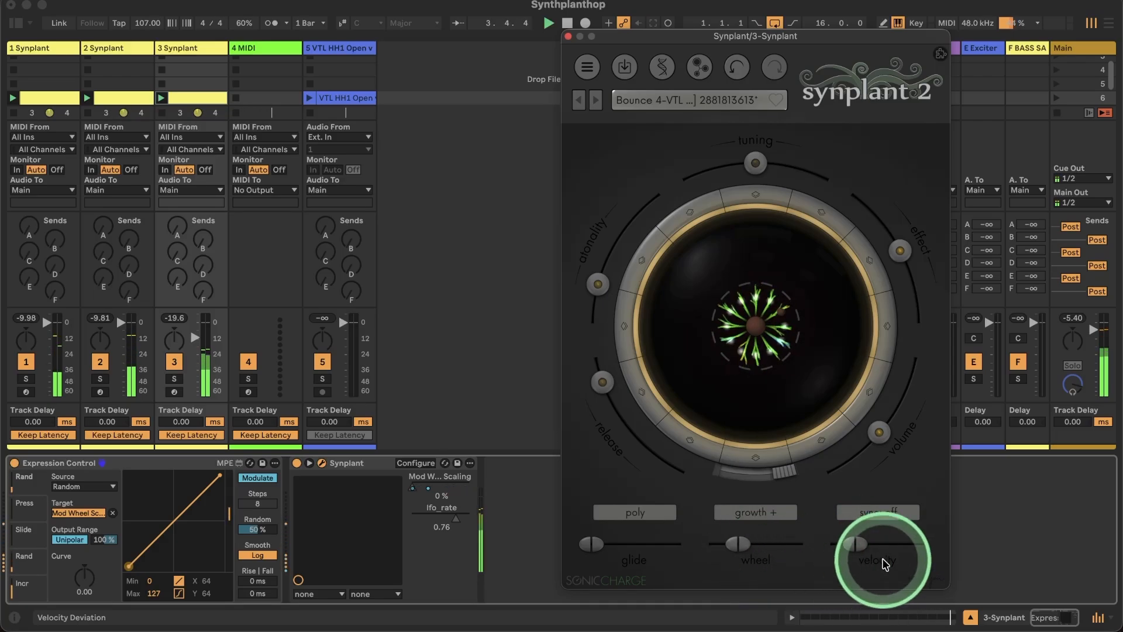
pyautogui.moveTo(860, 547); pyautogui.dragTo(850, 547)
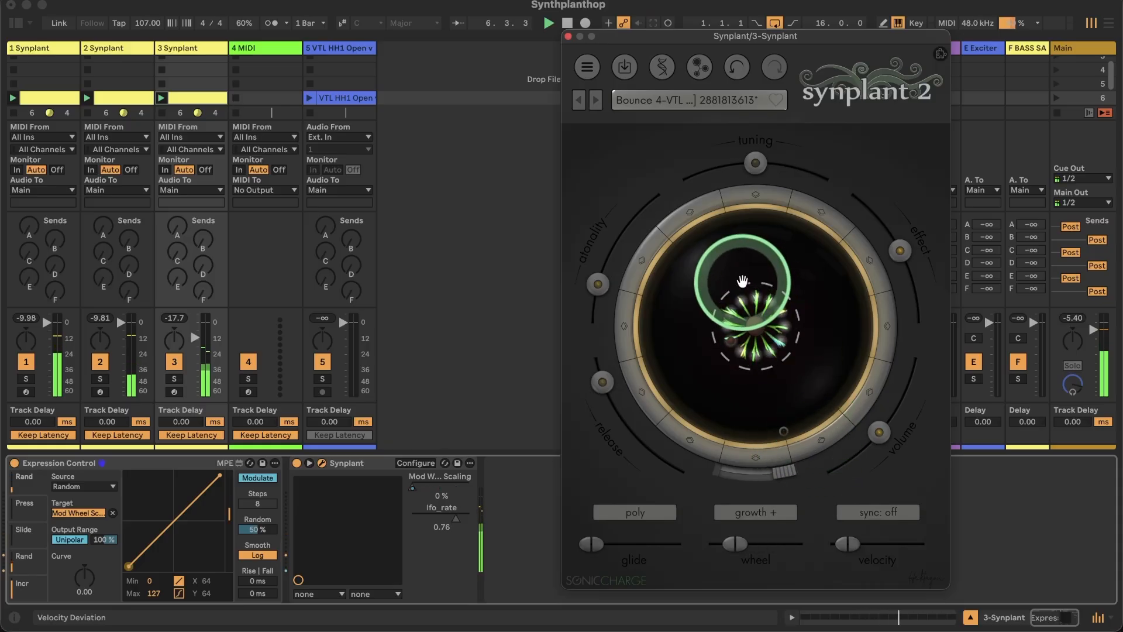
pyautogui.click(568, 36)
# Transpose all notes of the 3 Synplant clip up to E5.
pyautogui.doubleClick(195, 98)
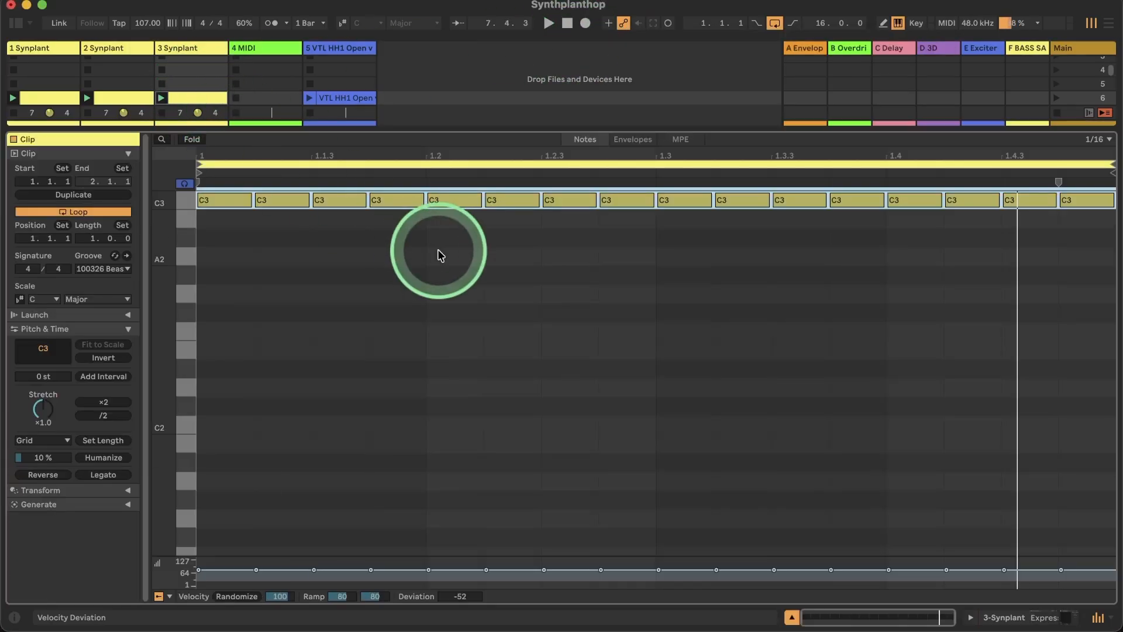
pyautogui.press('Up')
pyautogui.press('Up')
pyautogui.press('Up')
pyautogui.press('Up')
pyautogui.press('Up')
pyautogui.press('Up')
pyautogui.press('Up')
pyautogui.press('Up')
pyautogui.press('Up')
pyautogui.press('Up')
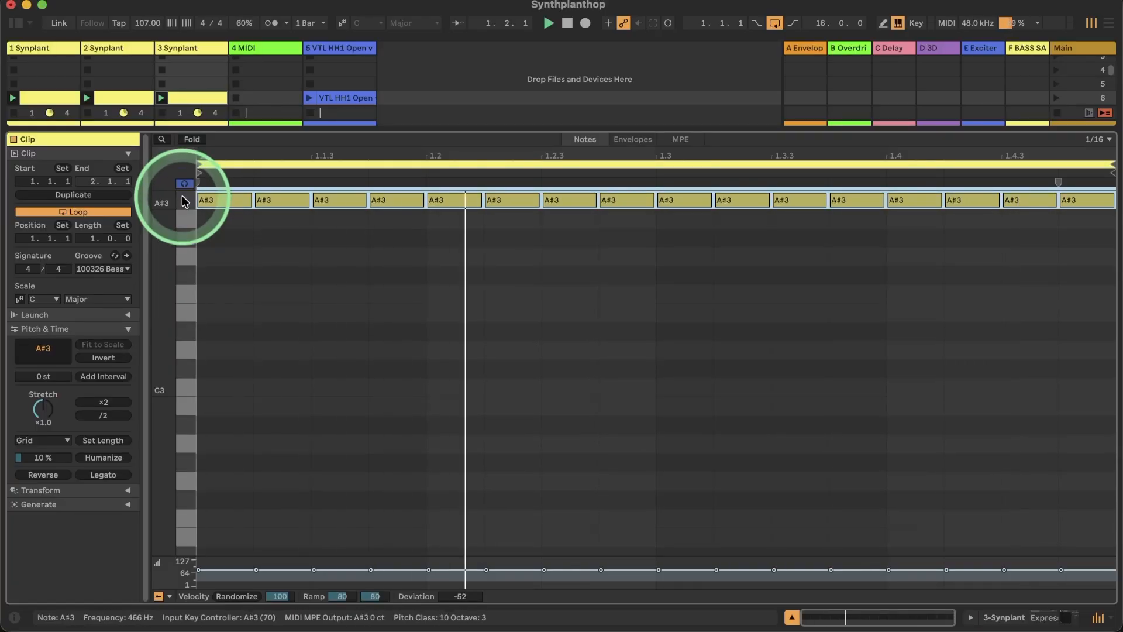
pyautogui.press('Up')
pyautogui.press('Up')
pyautogui.press('Up')
pyautogui.press('Up')
pyautogui.press('Up')
pyautogui.press('Up')
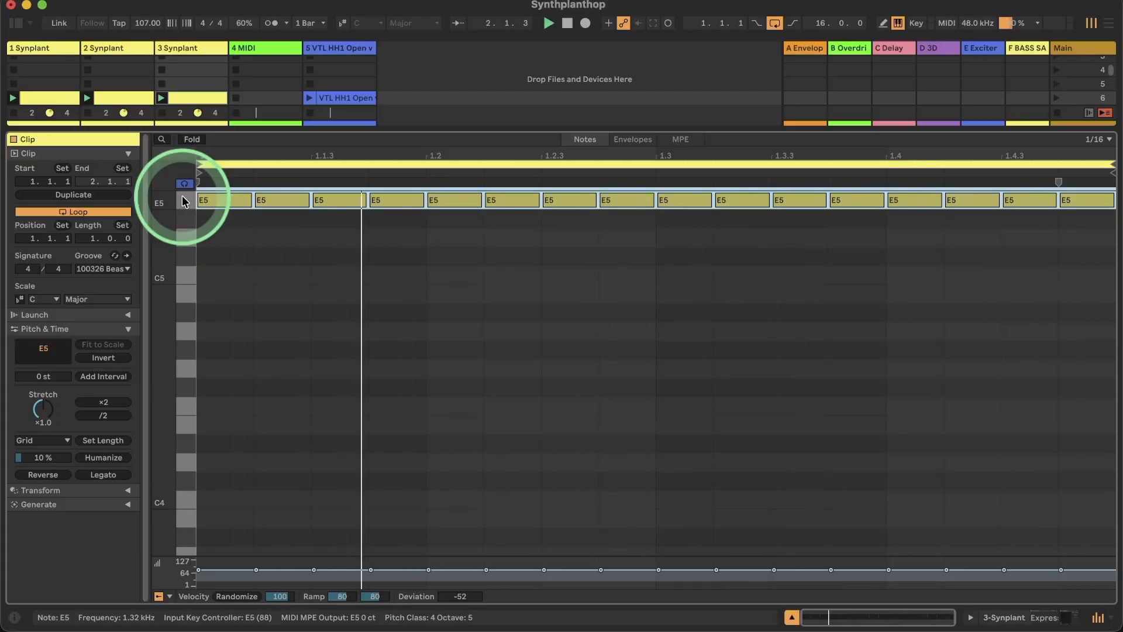
# Try the 3 Synplant clip's notes in lower octaves down to E0 and settle on E3.
pyautogui.hotkey('shift', 'Down')
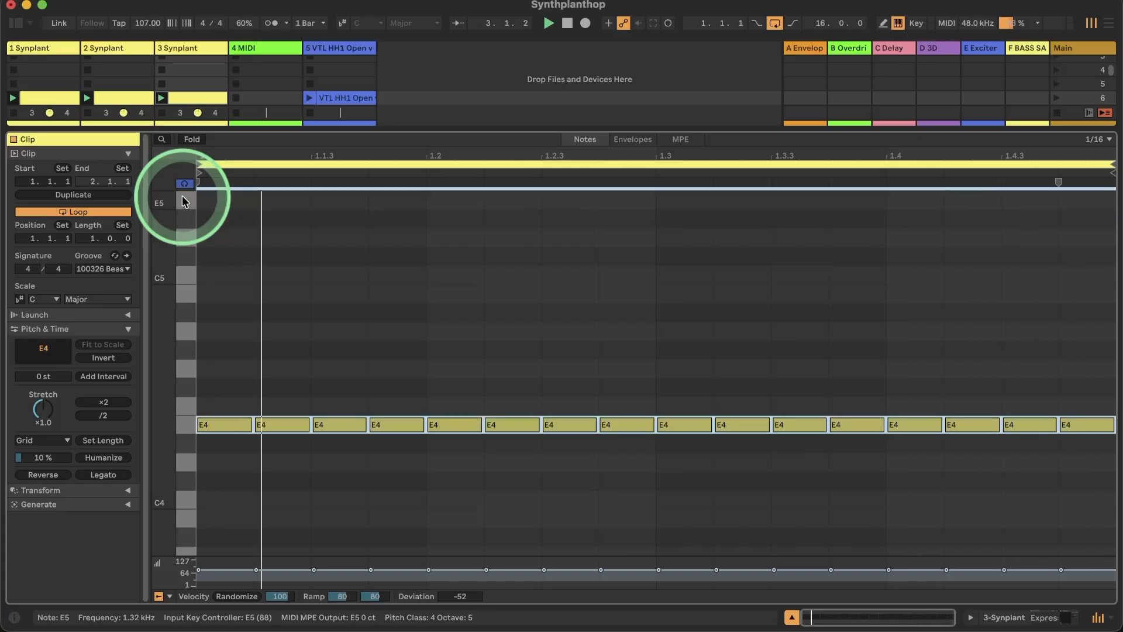
pyautogui.hotkey('shift', 'Down')
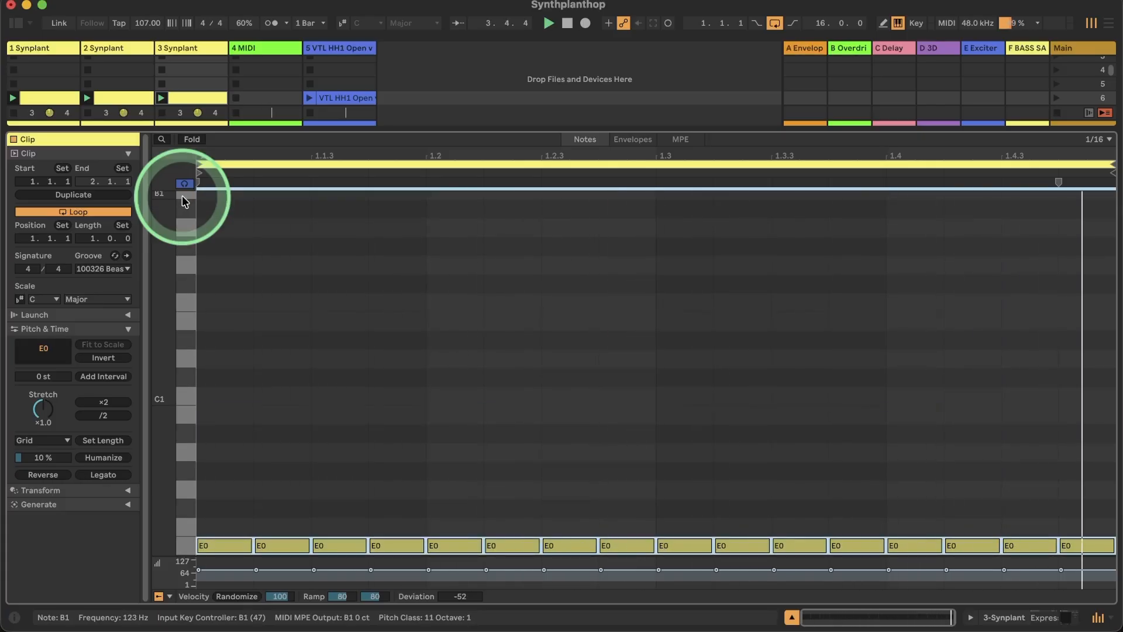
pyautogui.scroll(-4, 185, 201)
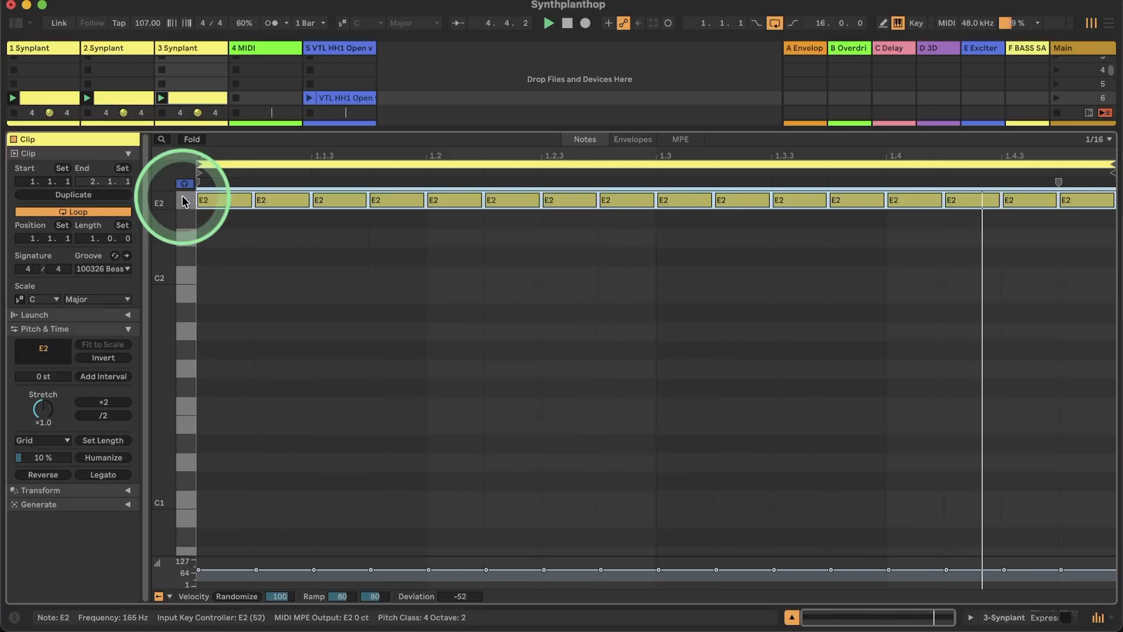
pyautogui.hotkey('shift', 'Up')
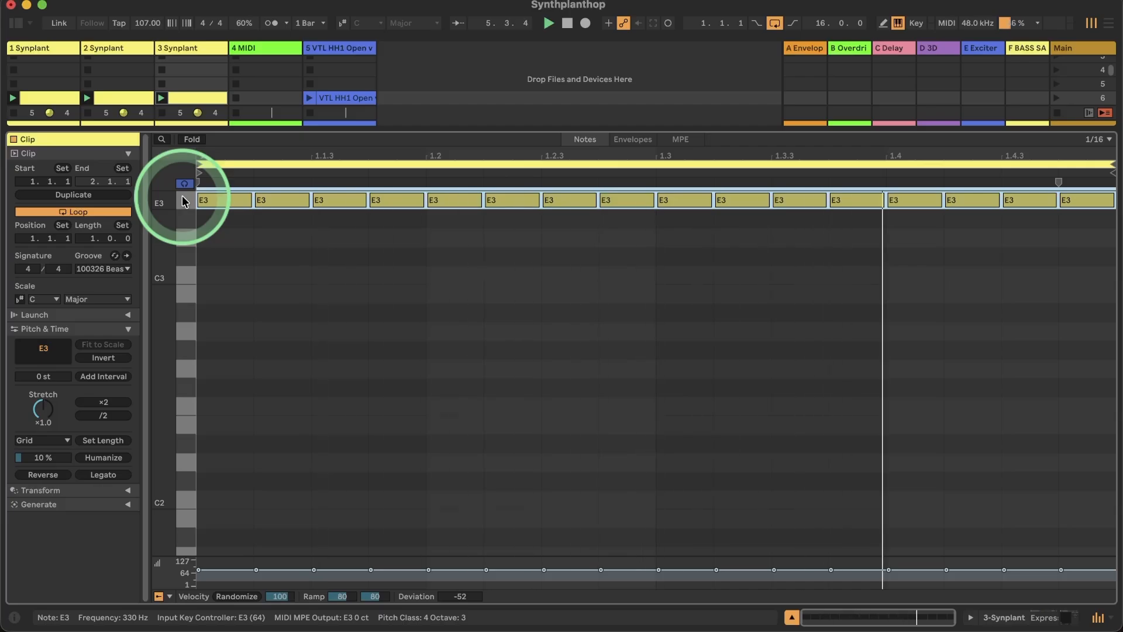
# Return to the 3 Synplant track's devices and lower the track's volume slightly.
pyautogui.click(1007, 621)
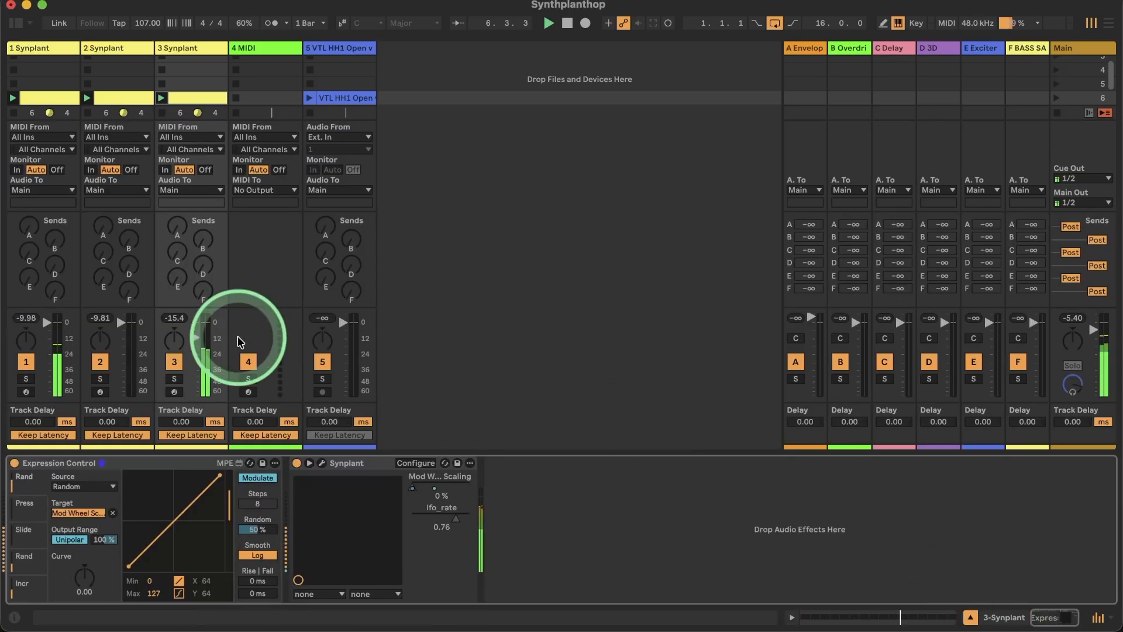
pyautogui.click(192, 336)
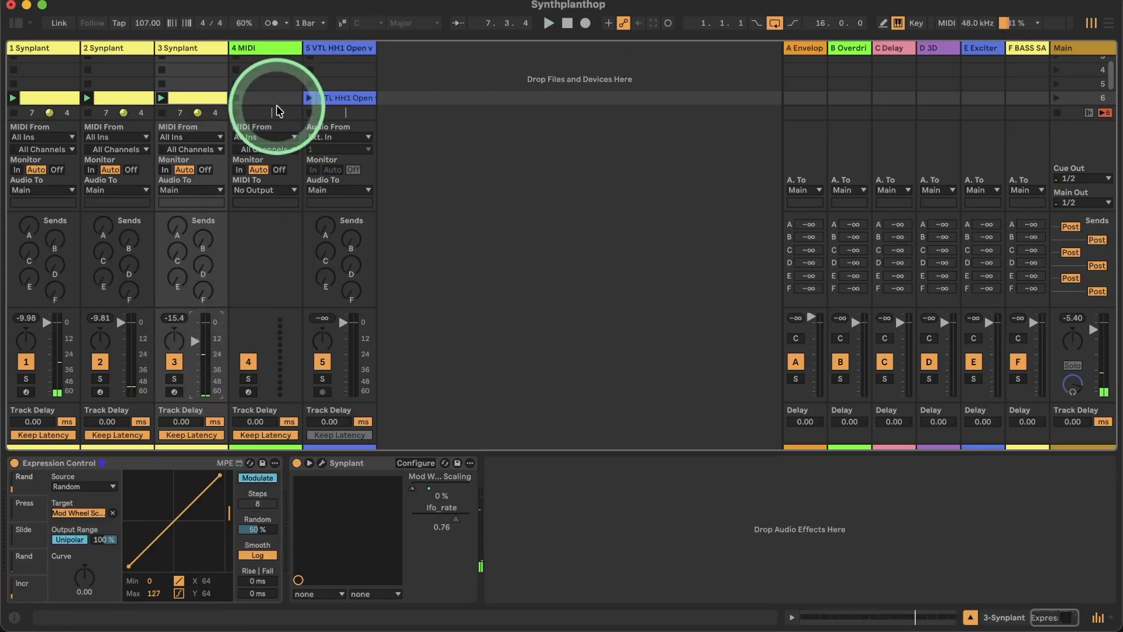
# Arm the 4 MIDI track for recording and search the plug-ins for "synt".
pyautogui.click(251, 48)
pyautogui.click(248, 392)
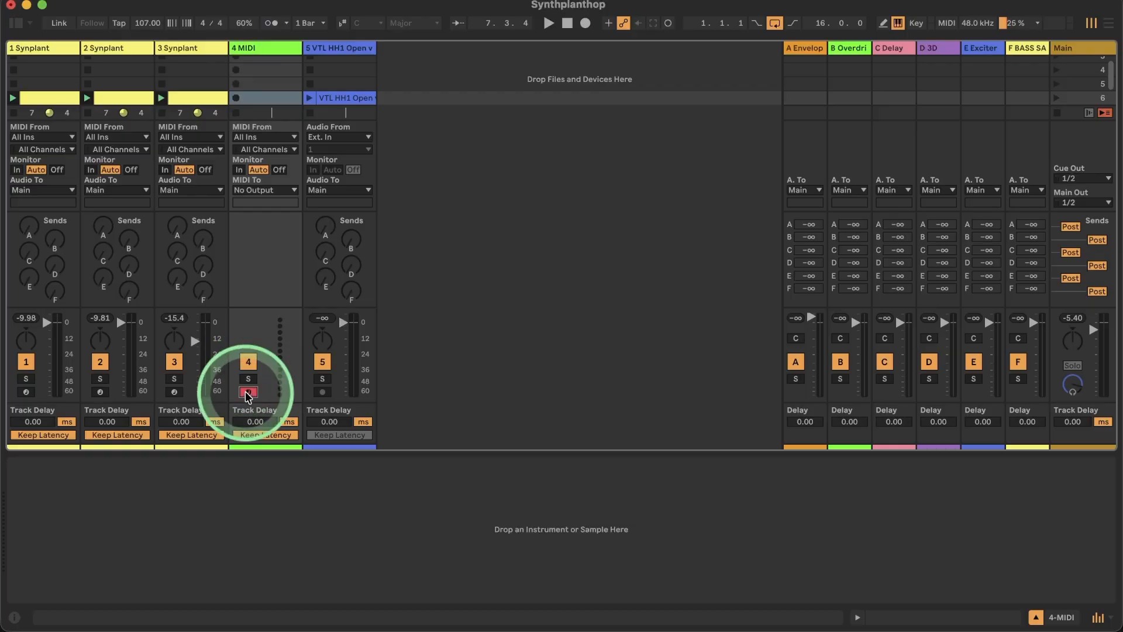
pyautogui.click(12, 23)
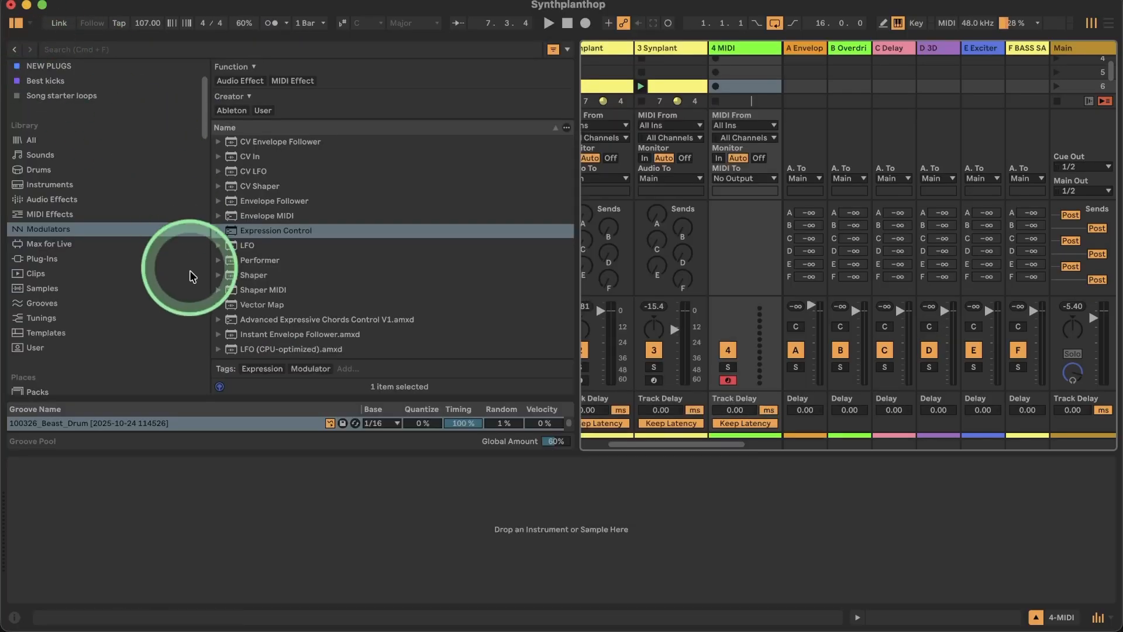
pyautogui.click(36, 258)
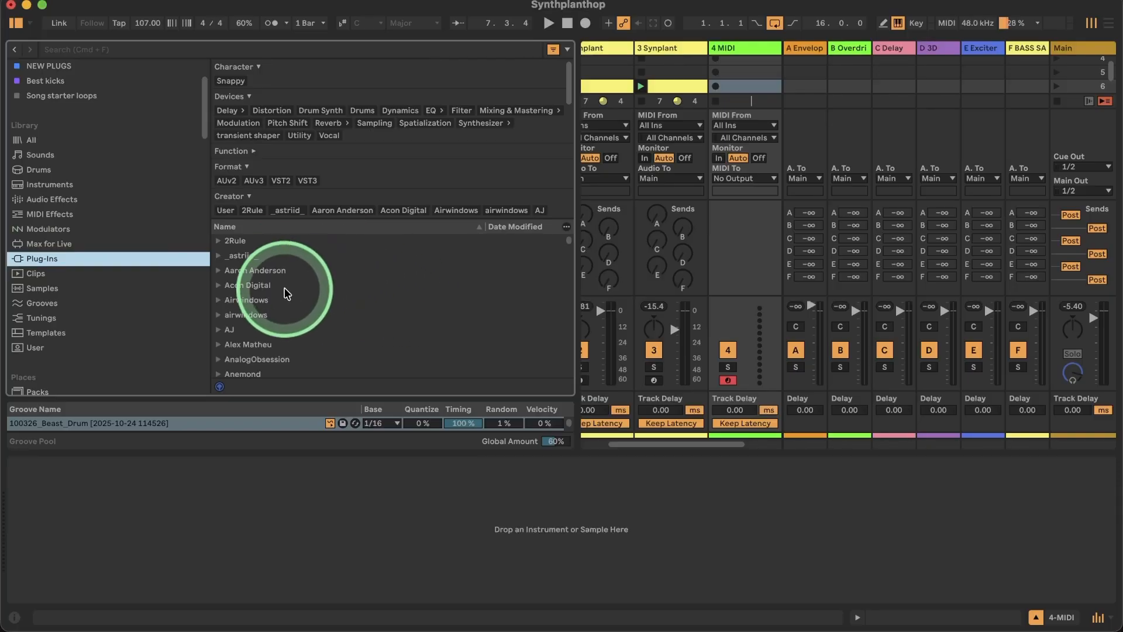
pyautogui.click(121, 48)
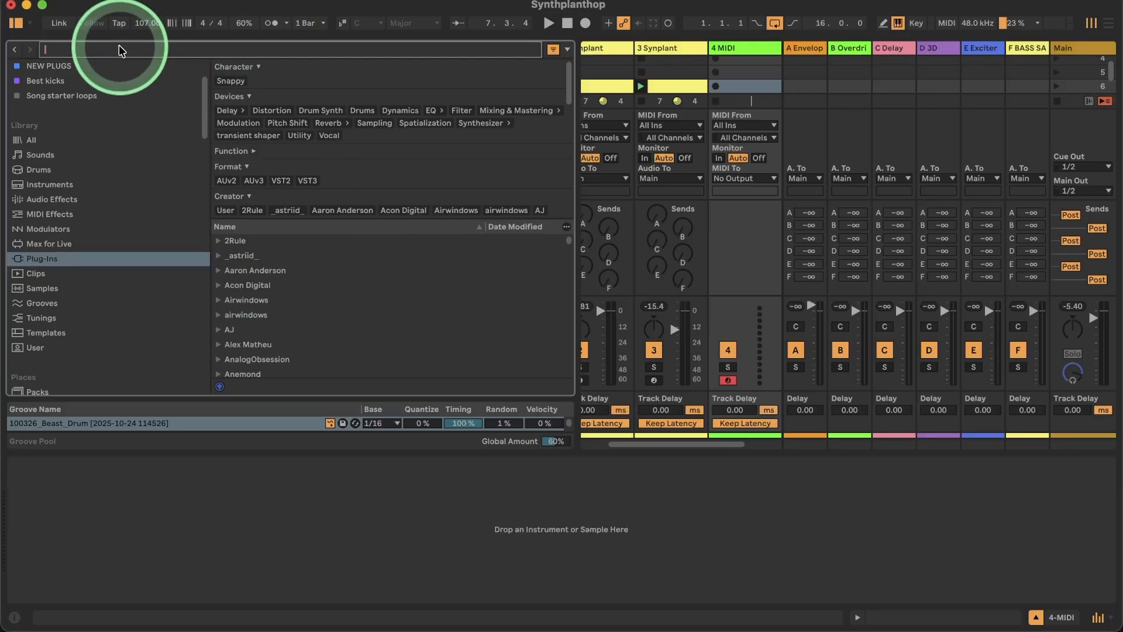
pyautogui.write('synt')
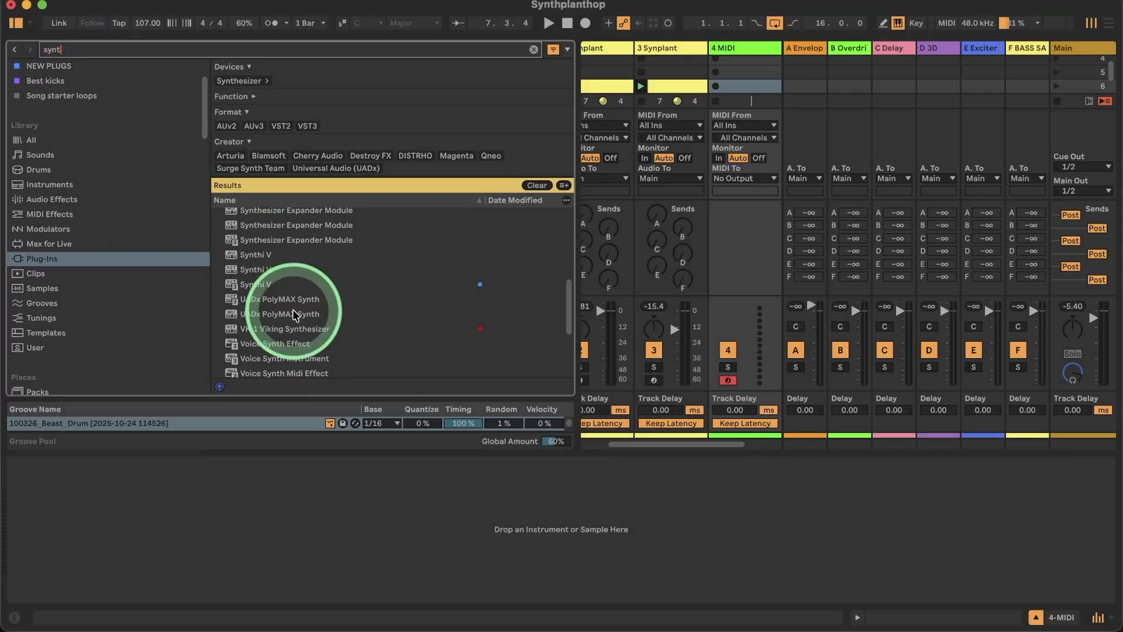
# Broaden the plug-in search to "syn" and load Synplant onto the 4 MIDI track.
pyautogui.scroll(5, 294, 314)
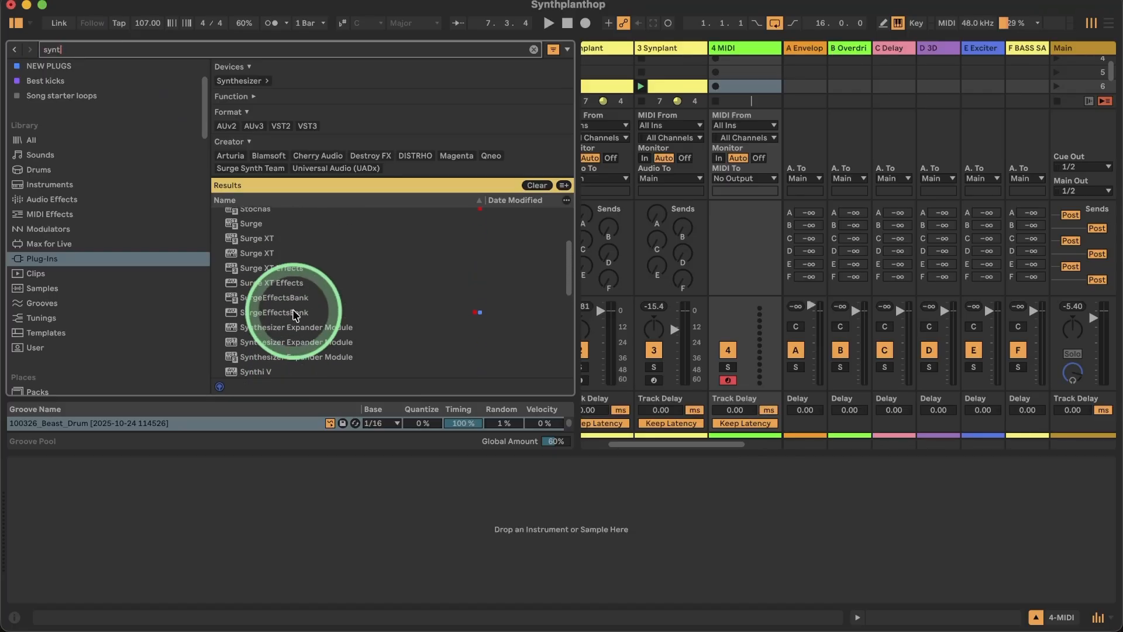
pyautogui.scroll(-6, 294, 313)
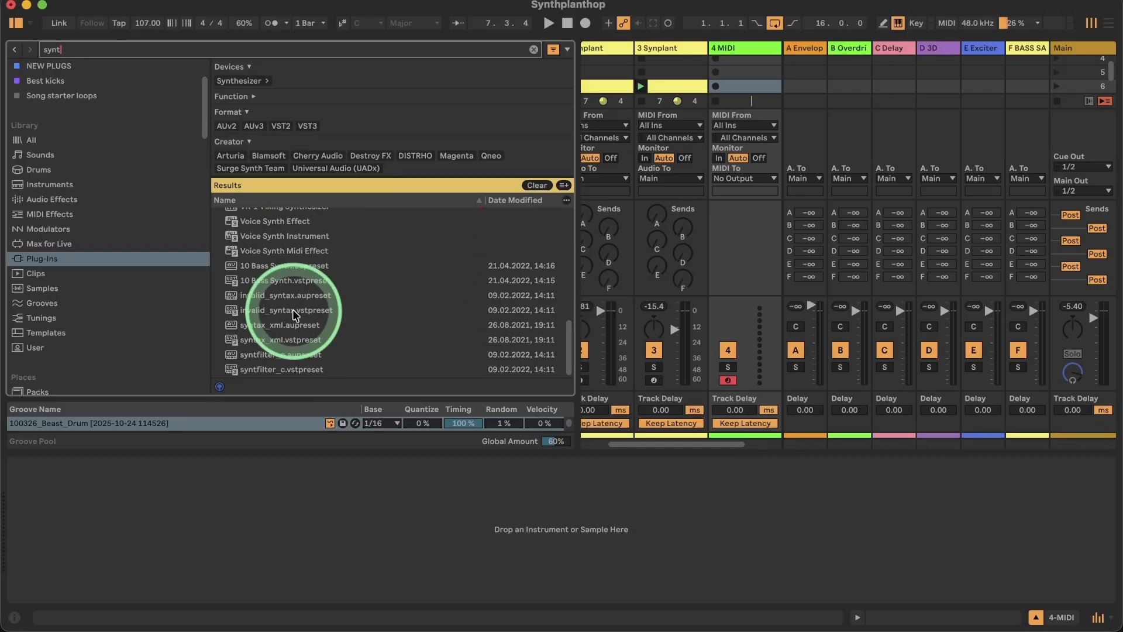
pyautogui.scroll(2, 294, 315)
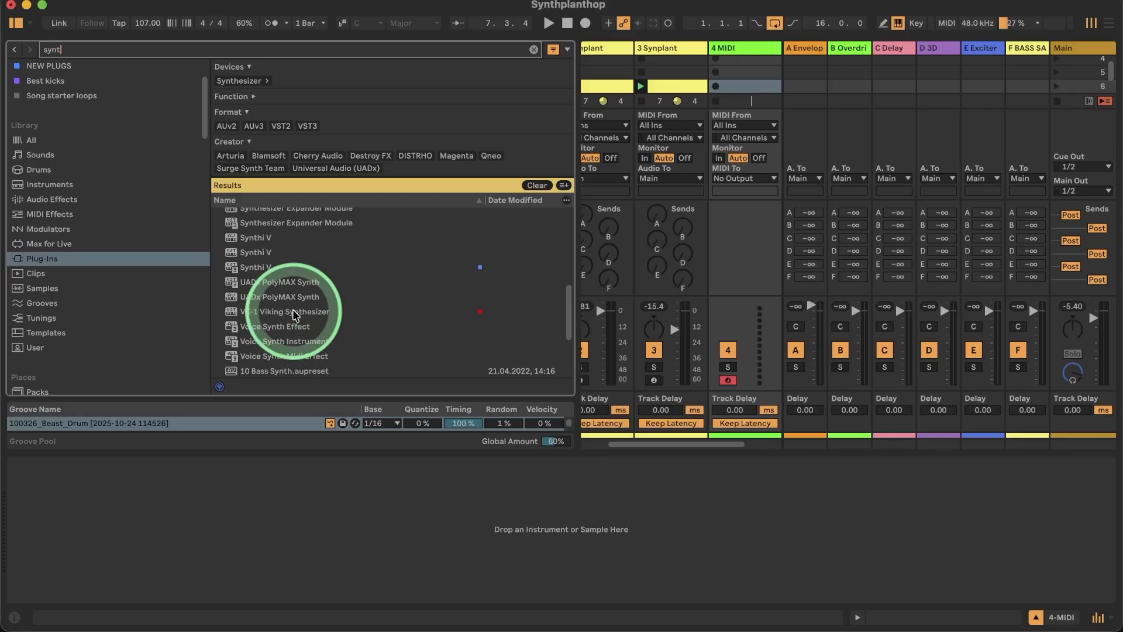
pyautogui.scroll(3, 293, 315)
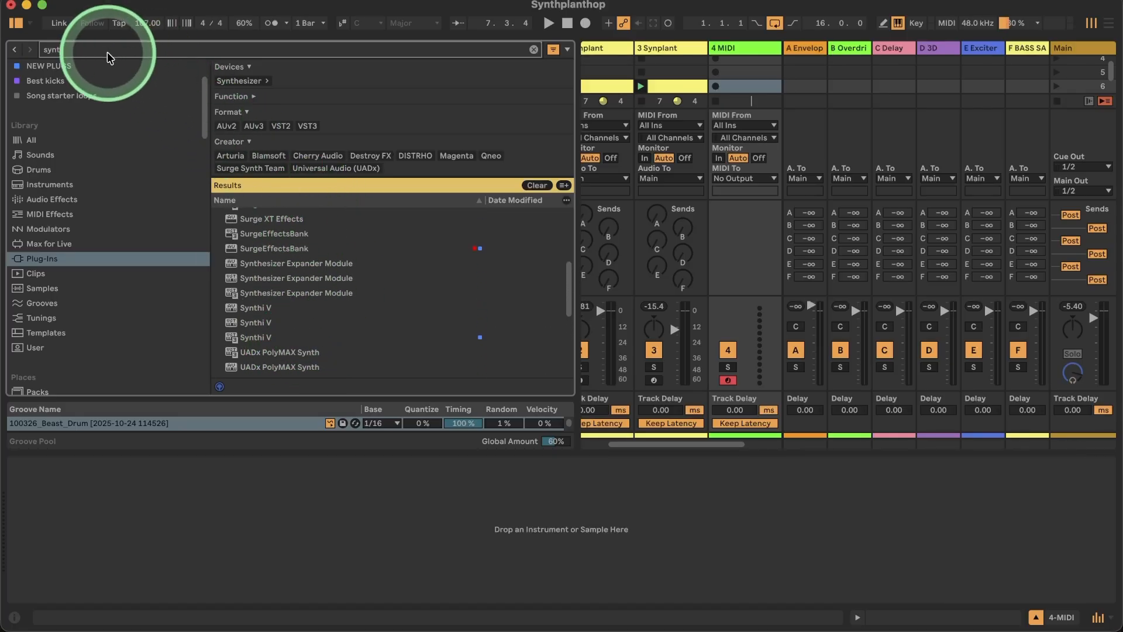
pyautogui.press('BackSpace')
pyautogui.click(273, 332)
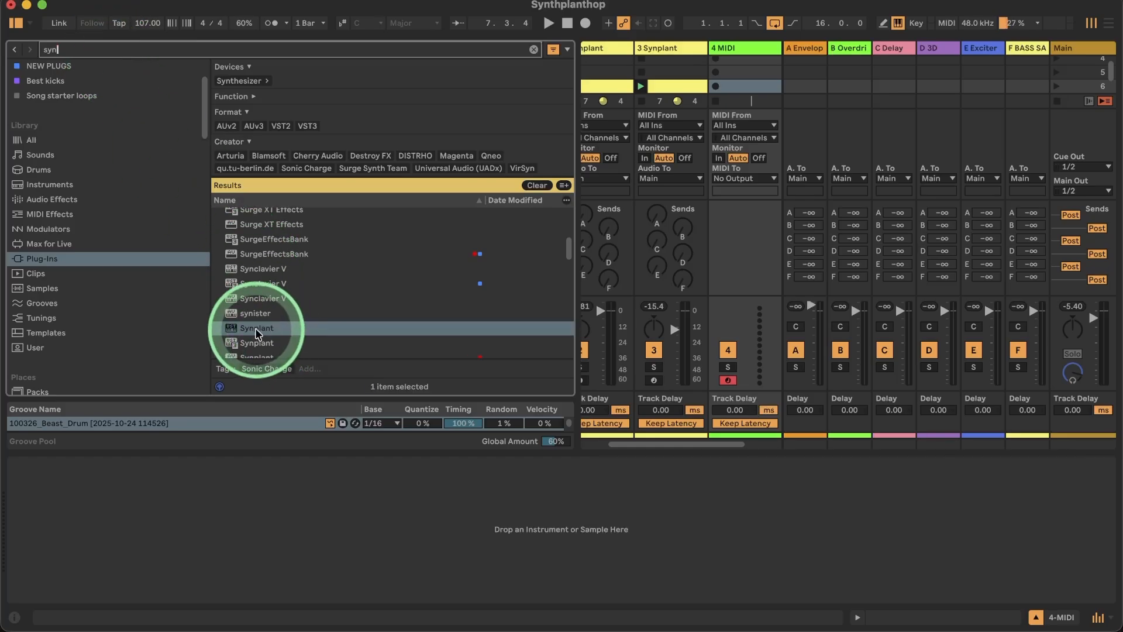
pyautogui.moveTo(255, 328); pyautogui.dragTo(680, 180)
pyautogui.moveTo(726, 74); pyautogui.dragTo(726, 76)
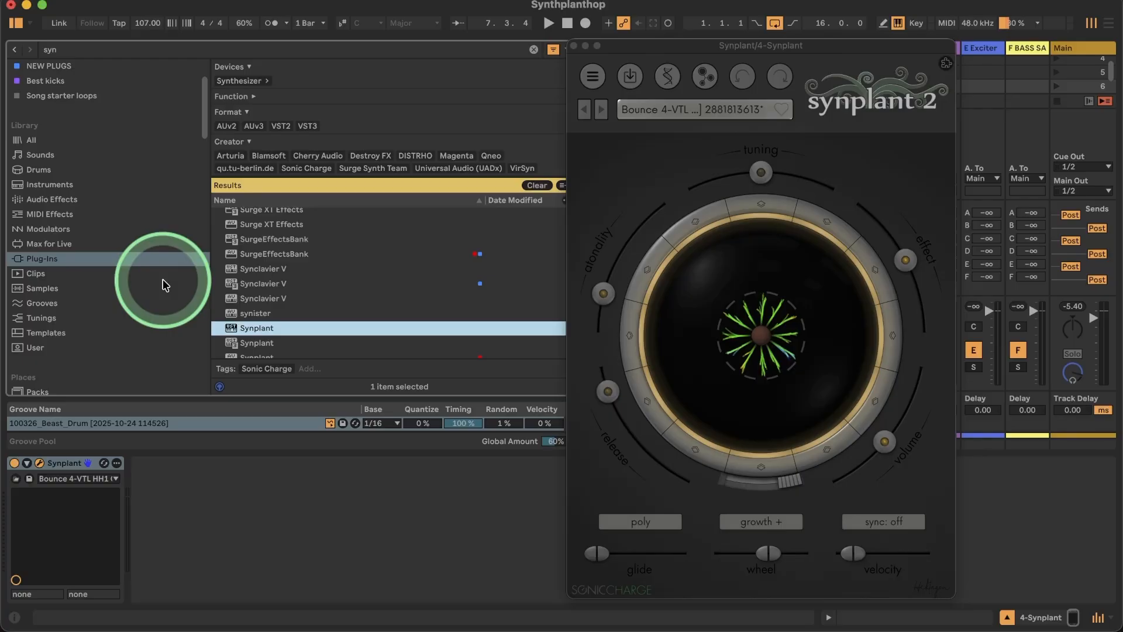
# Show the samples matching "syn" and filter them to one-shot bass sounds, without the hi-hat filter.
pyautogui.click(52, 199)
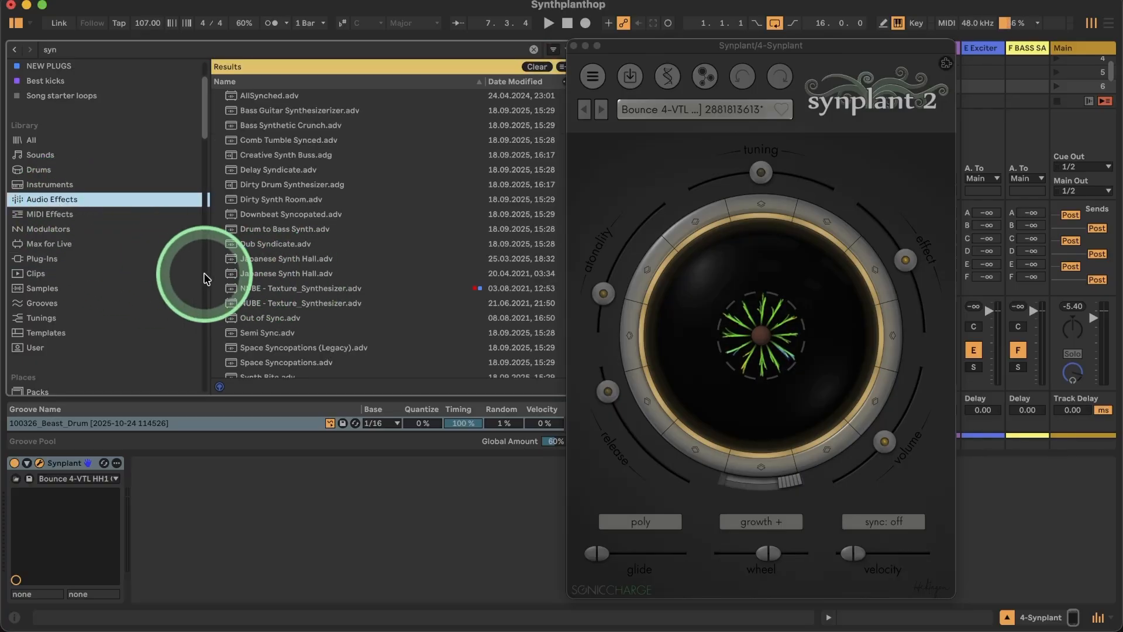
pyautogui.click(44, 293)
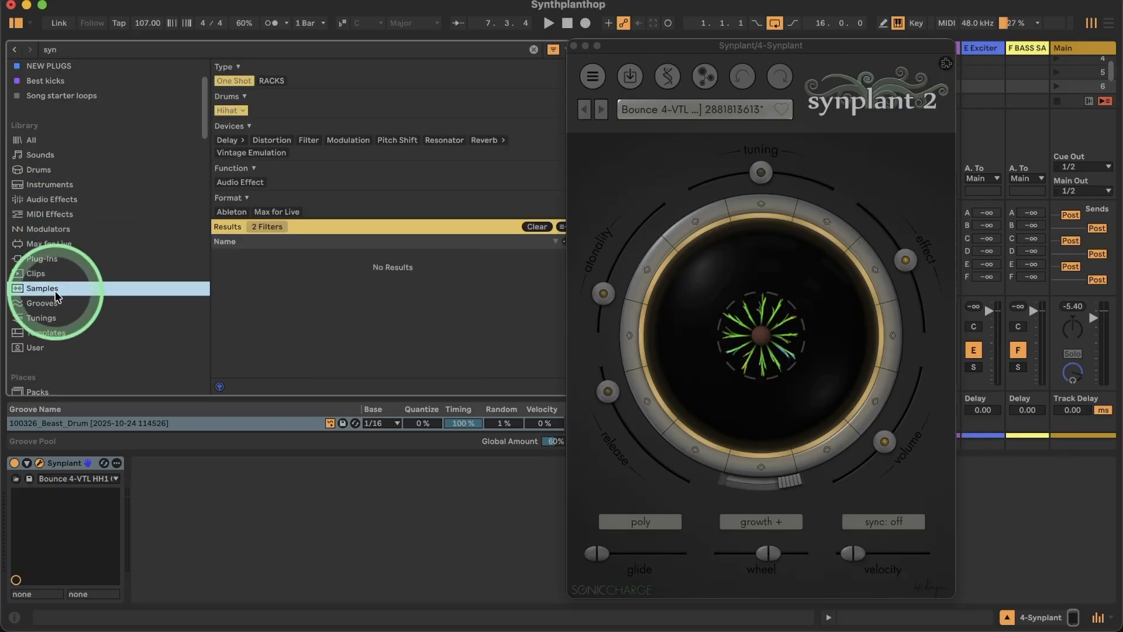
pyautogui.click(260, 81)
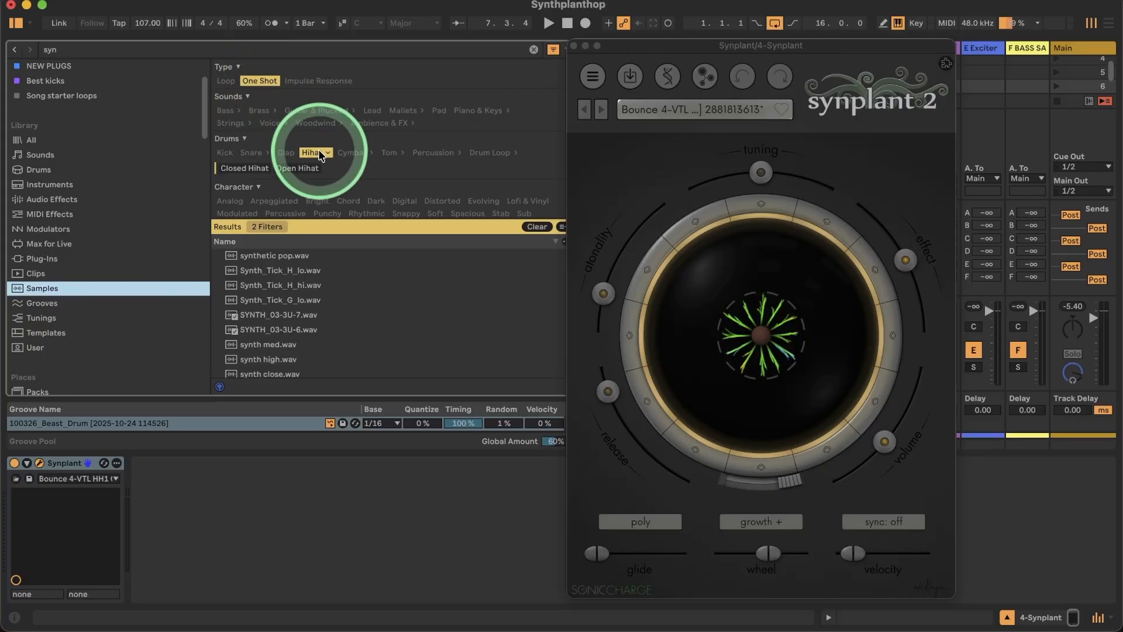
pyautogui.click(315, 153)
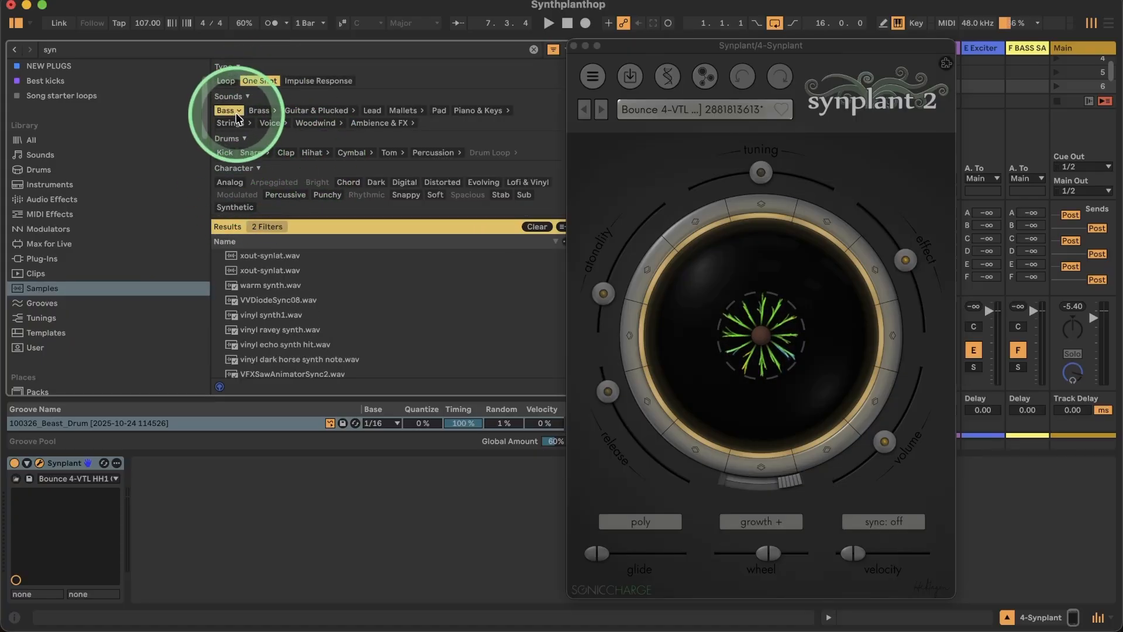
# Audition several synth bass one-shots, including SYNTHS3-3U-4.wav, SYNTHS3-3L-1.wav and synthebassuper.wav.
pyautogui.click(290, 328)
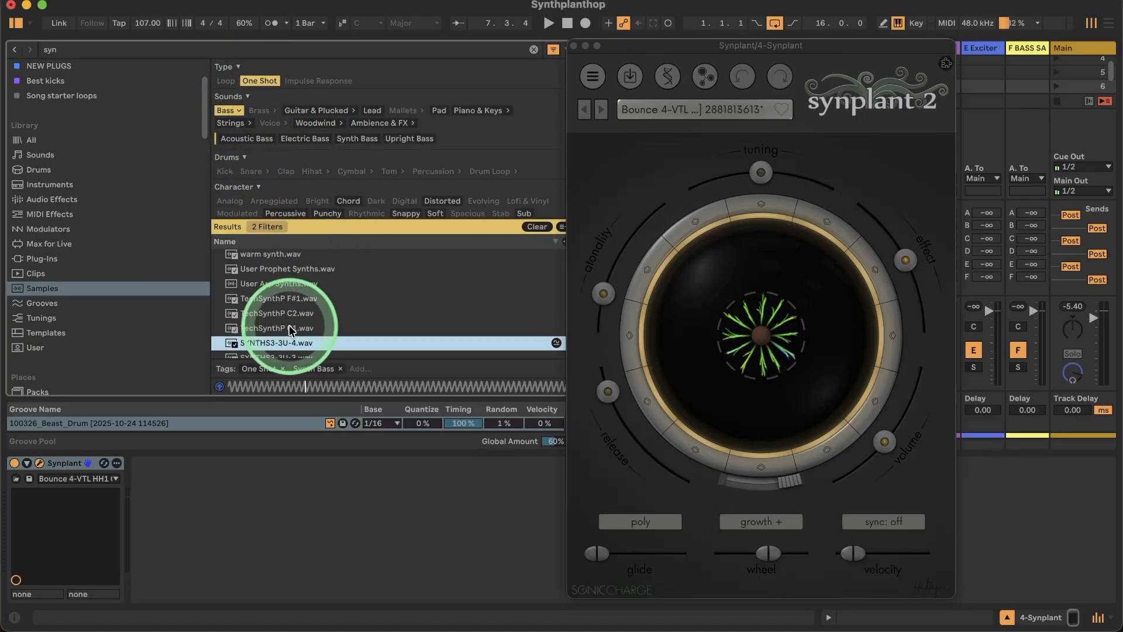
pyautogui.press('Down')
pyautogui.press('Down')
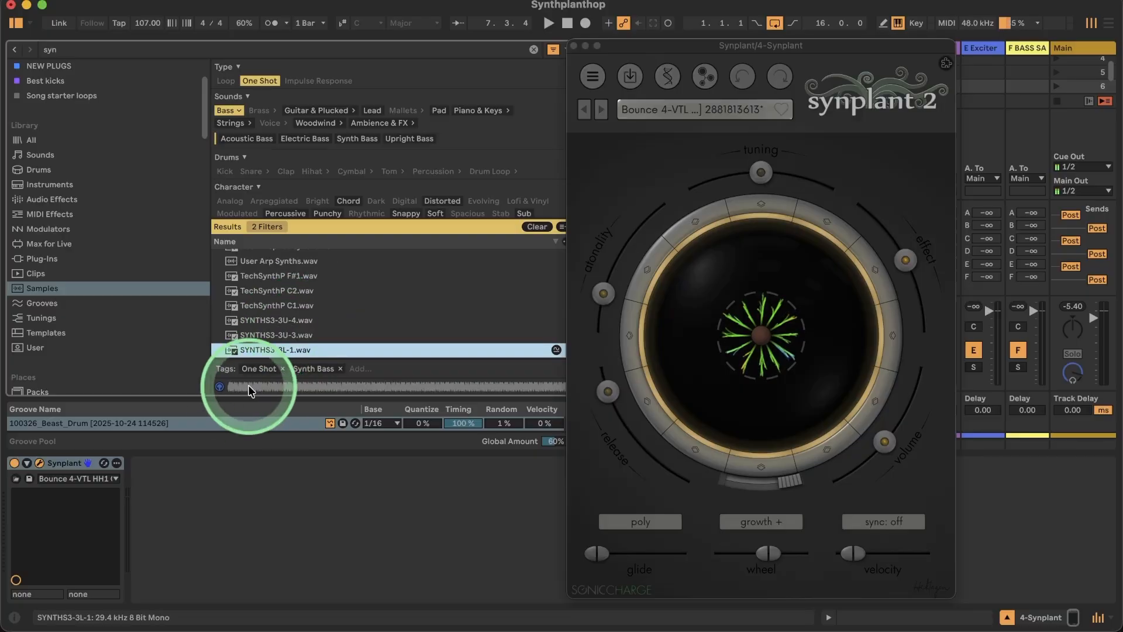
pyautogui.scroll(-3, 284, 336)
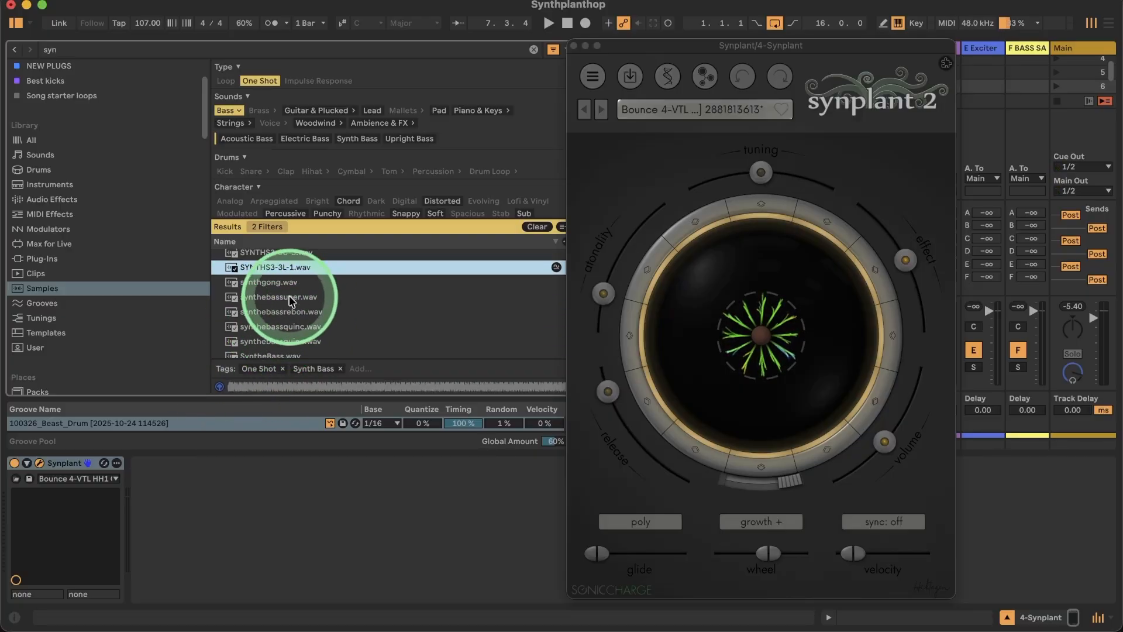
pyautogui.click(290, 298)
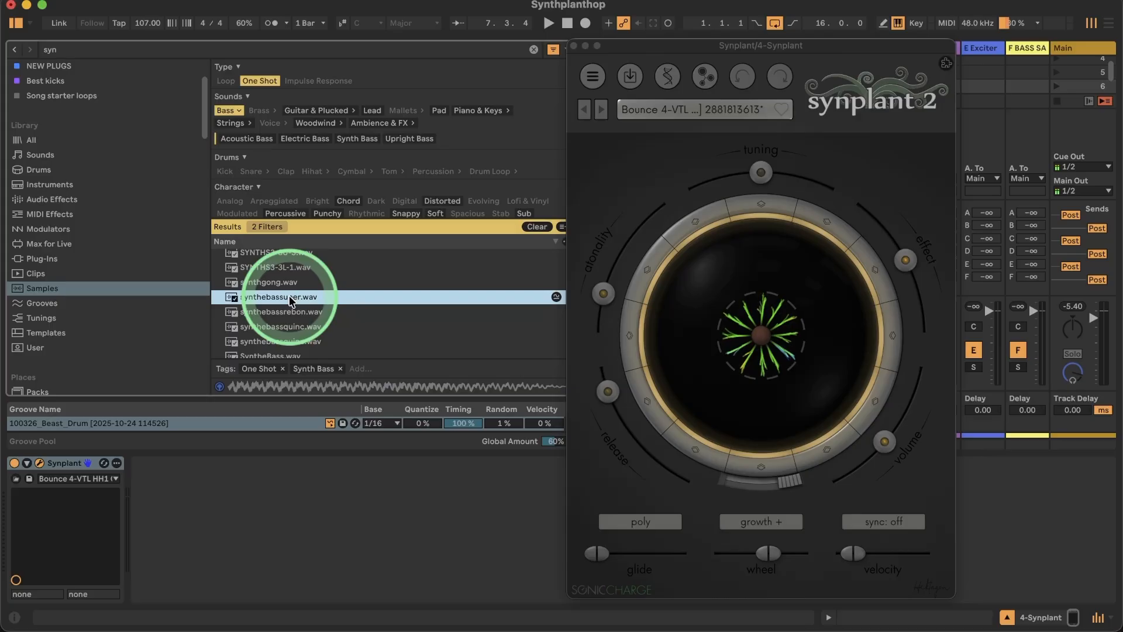
# Load the sample synthebassrebon.wav into Synplant on the fourth track and play it back there.
pyautogui.click(264, 313)
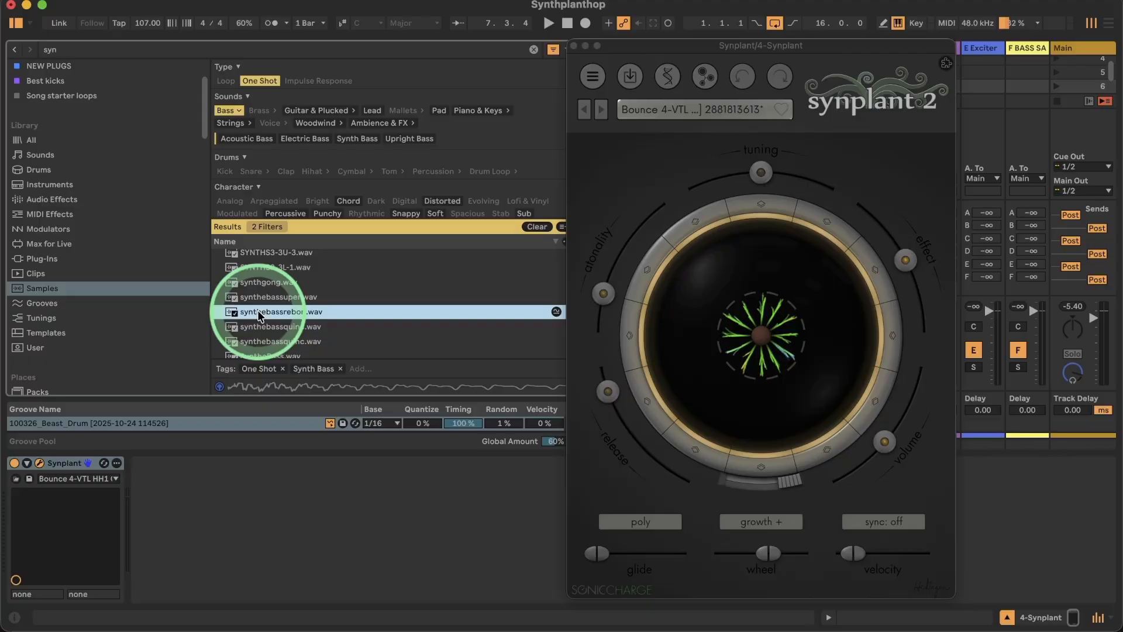
pyautogui.moveTo(711, 348); pyautogui.dragTo(716, 349)
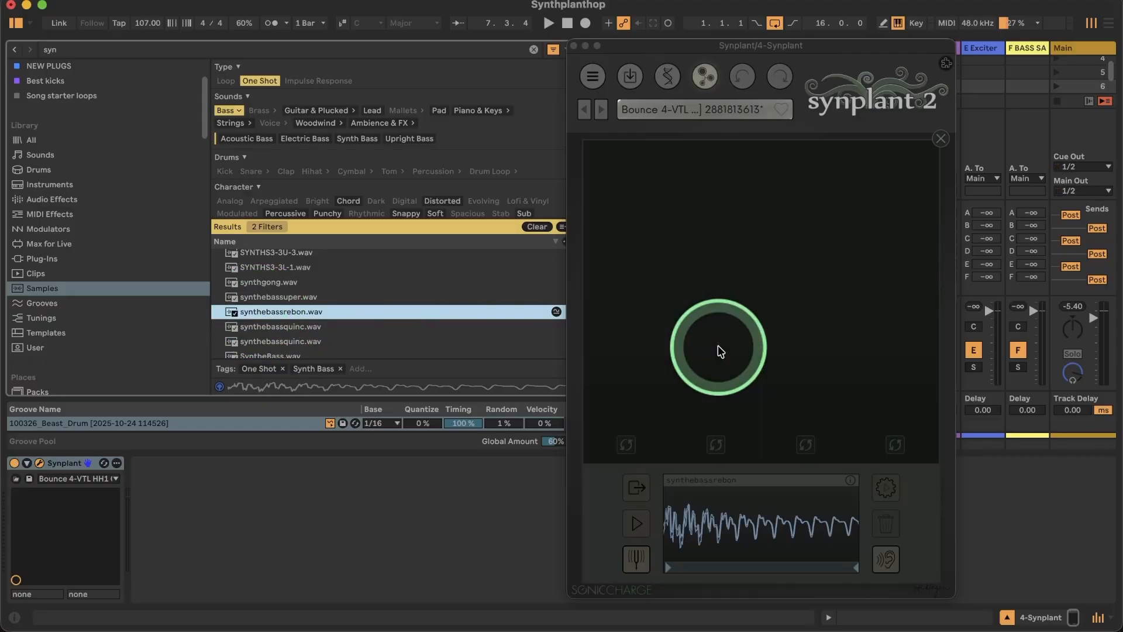
pyautogui.click(636, 526)
pyautogui.click(635, 525)
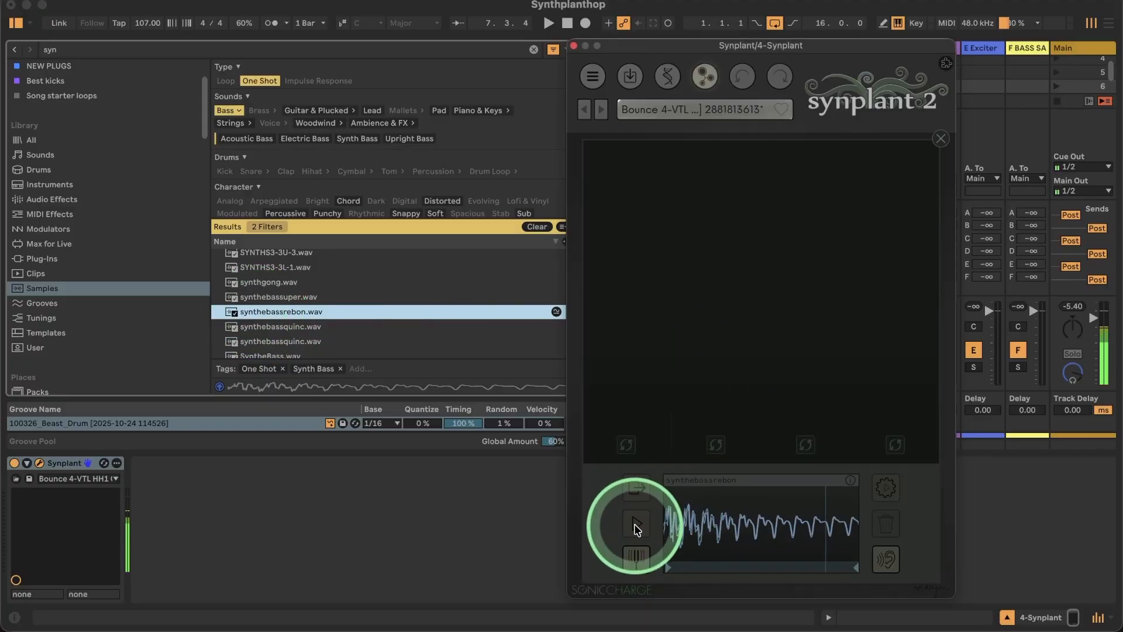
# Generate patches from the synthebassrebon sample, choose the one at the top of the second strand, and close Synplant and the browser.
pyautogui.click(877, 495)
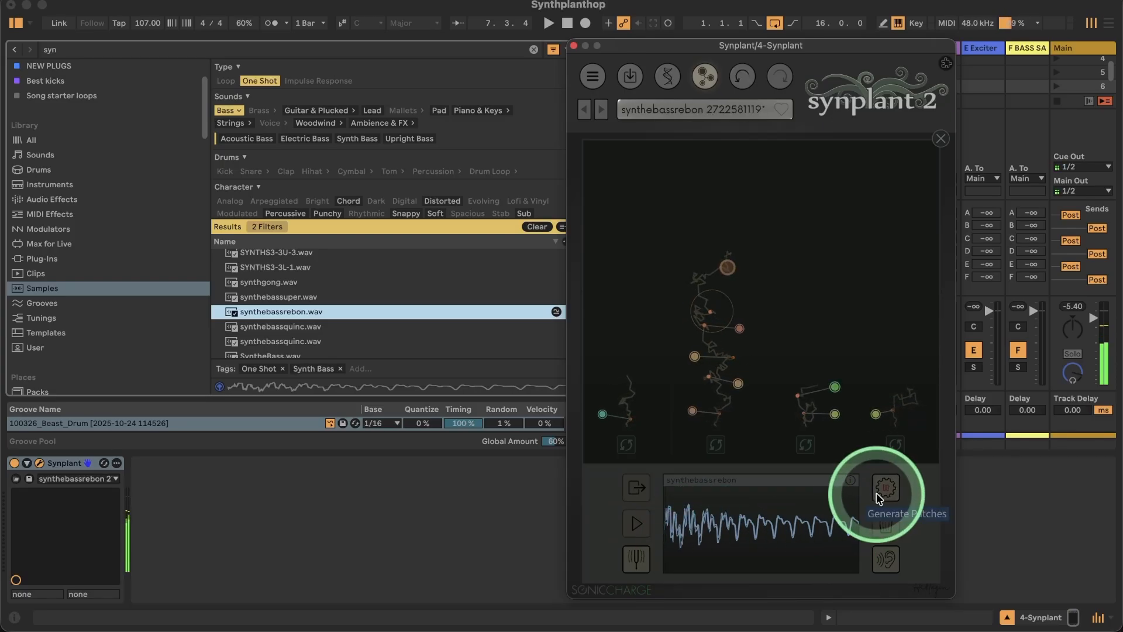
pyautogui.click(813, 364)
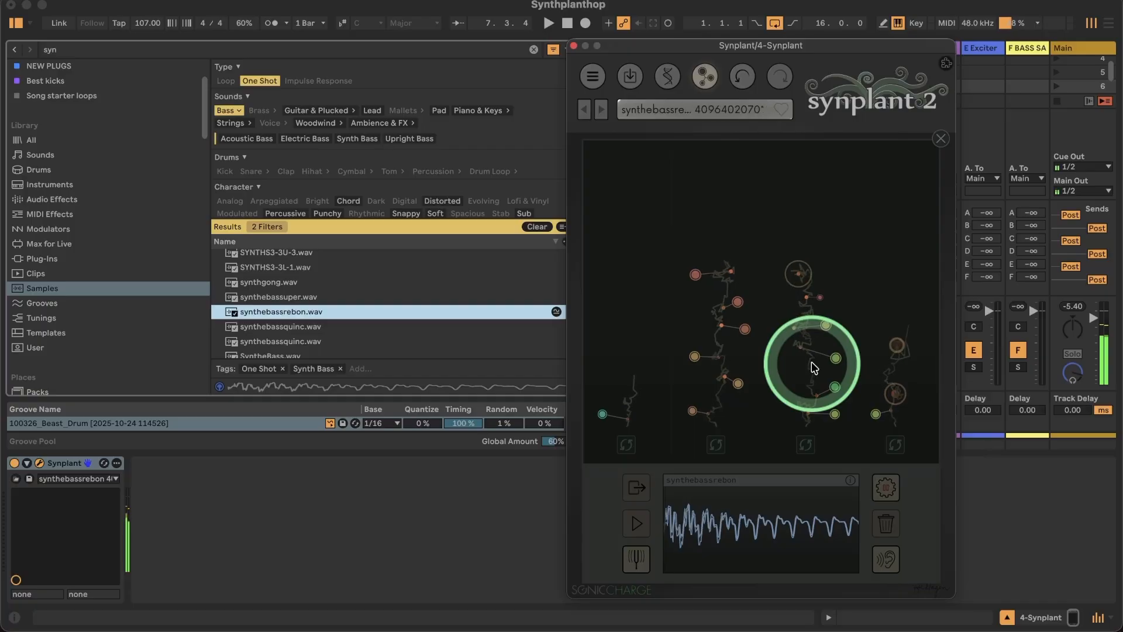
pyautogui.moveTo(814, 367)
pyautogui.mouseDown()
pyautogui.moveTo(841, 359)
pyautogui.moveTo(817, 386)
pyautogui.moveTo(832, 371)
pyautogui.moveTo(703, 409)
pyautogui.moveTo(672, 514)
pyautogui.moveTo(633, 532)
pyautogui.mouseUp()
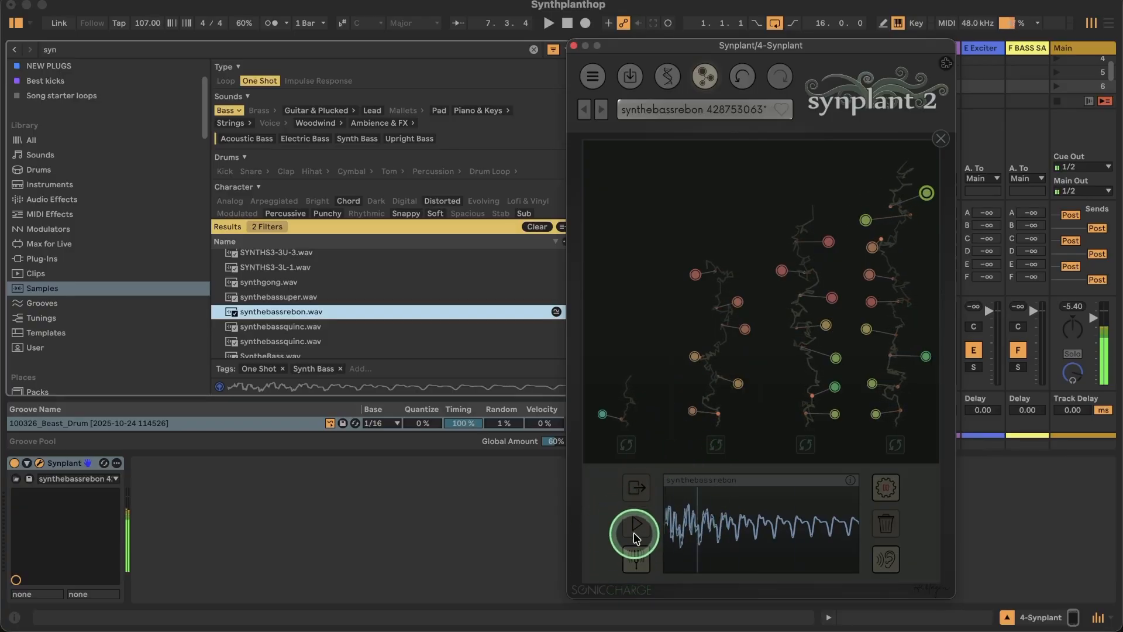
pyautogui.click(725, 366)
pyautogui.moveTo(726, 371)
pyautogui.mouseDown()
pyautogui.moveTo(741, 389)
pyautogui.moveTo(691, 354)
pyautogui.moveTo(678, 358)
pyautogui.moveTo(780, 323)
pyautogui.moveTo(746, 338)
pyautogui.moveTo(739, 304)
pyautogui.moveTo(696, 278)
pyautogui.moveTo(743, 186)
pyautogui.moveTo(748, 204)
pyautogui.moveTo(693, 155)
pyautogui.moveTo(730, 182)
pyautogui.moveTo(719, 175)
pyautogui.moveTo(641, 521)
pyautogui.moveTo(682, 209)
pyautogui.moveTo(677, 157)
pyautogui.moveTo(874, 159)
pyautogui.moveTo(928, 198)
pyautogui.moveTo(872, 181)
pyautogui.moveTo(597, 226)
pyautogui.moveTo(602, 151)
pyautogui.moveTo(736, 174)
pyautogui.moveTo(604, 221)
pyautogui.moveTo(656, 159)
pyautogui.moveTo(642, 377)
pyautogui.moveTo(610, 418)
pyautogui.moveTo(711, 409)
pyautogui.moveTo(676, 409)
pyautogui.moveTo(738, 384)
pyautogui.moveTo(679, 409)
pyautogui.moveTo(742, 390)
pyautogui.moveTo(874, 391)
pyautogui.moveTo(926, 356)
pyautogui.moveTo(860, 326)
pyautogui.moveTo(865, 155)
pyautogui.moveTo(691, 159)
pyautogui.mouseUp()
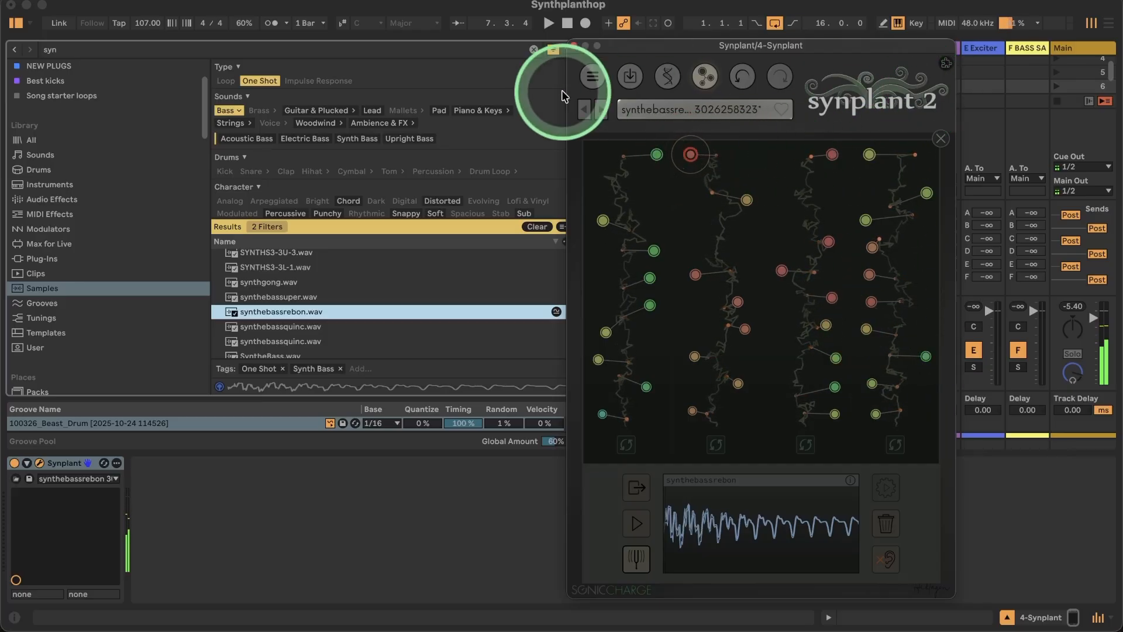
pyautogui.click(573, 45)
pyautogui.click(35, 24)
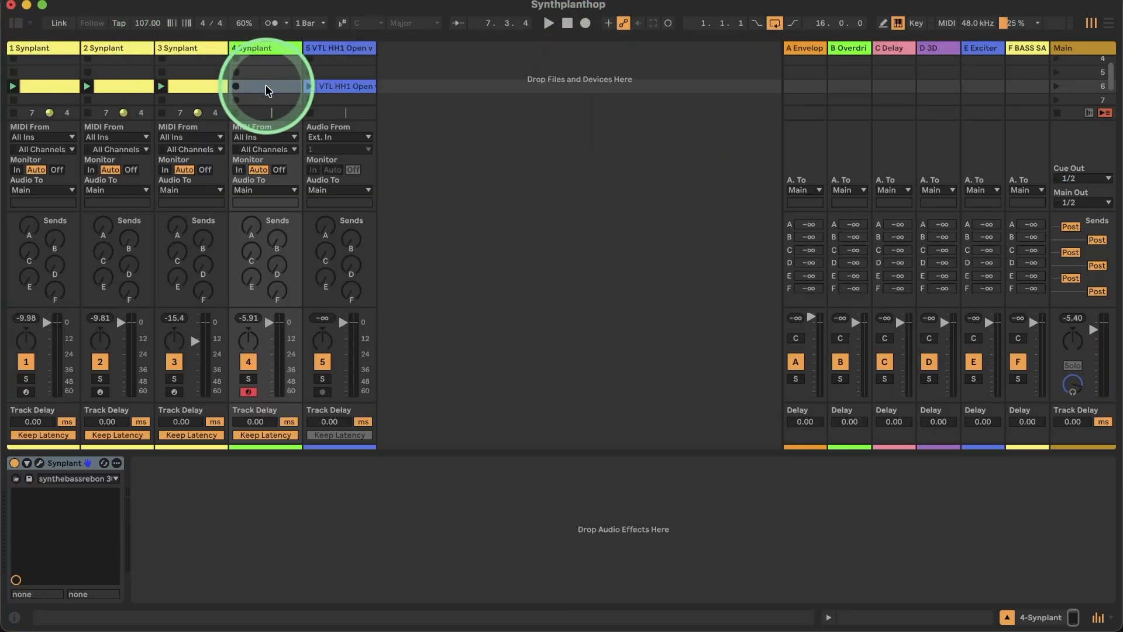
# Create a one-bar clip on the 4 Synplant track with F3 sixteenth notes at 1.1.1, 1.1.4, 1.2.3, 1.3.2 and 1.4.1.
pyautogui.doubleClick(266, 88)
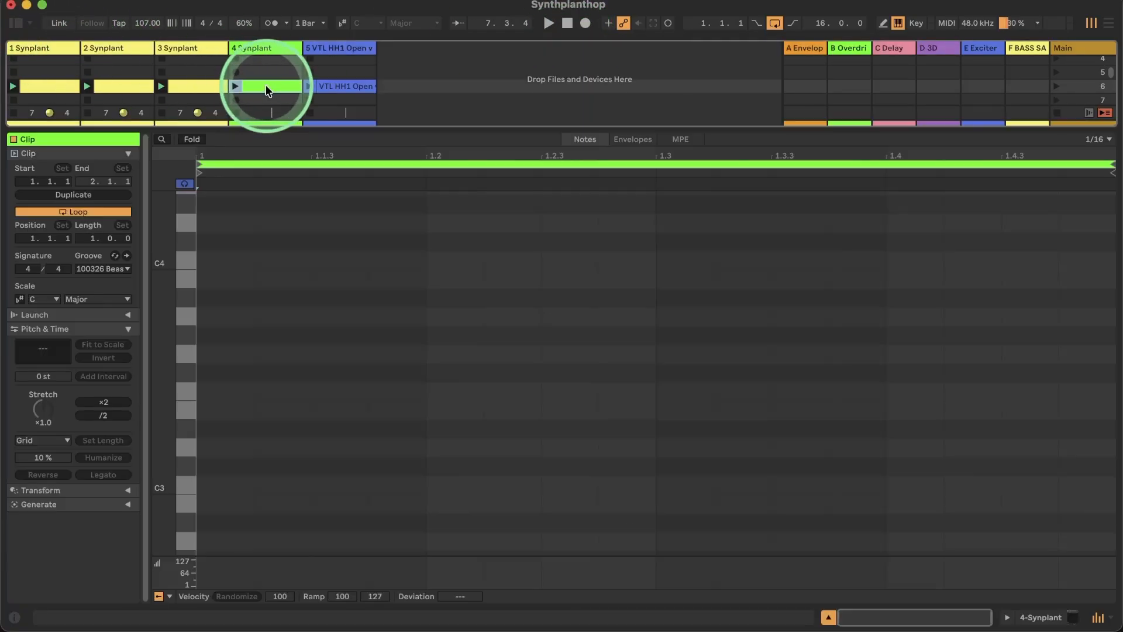
pyautogui.doubleClick(222, 483)
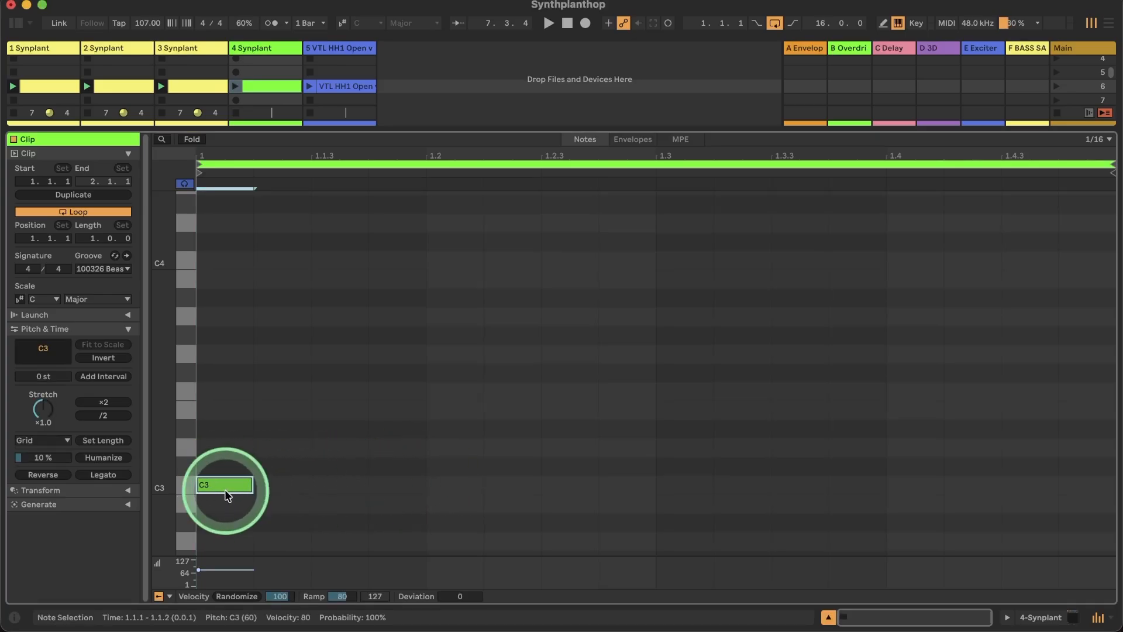
pyautogui.moveTo(225, 487); pyautogui.dragTo(213, 328)
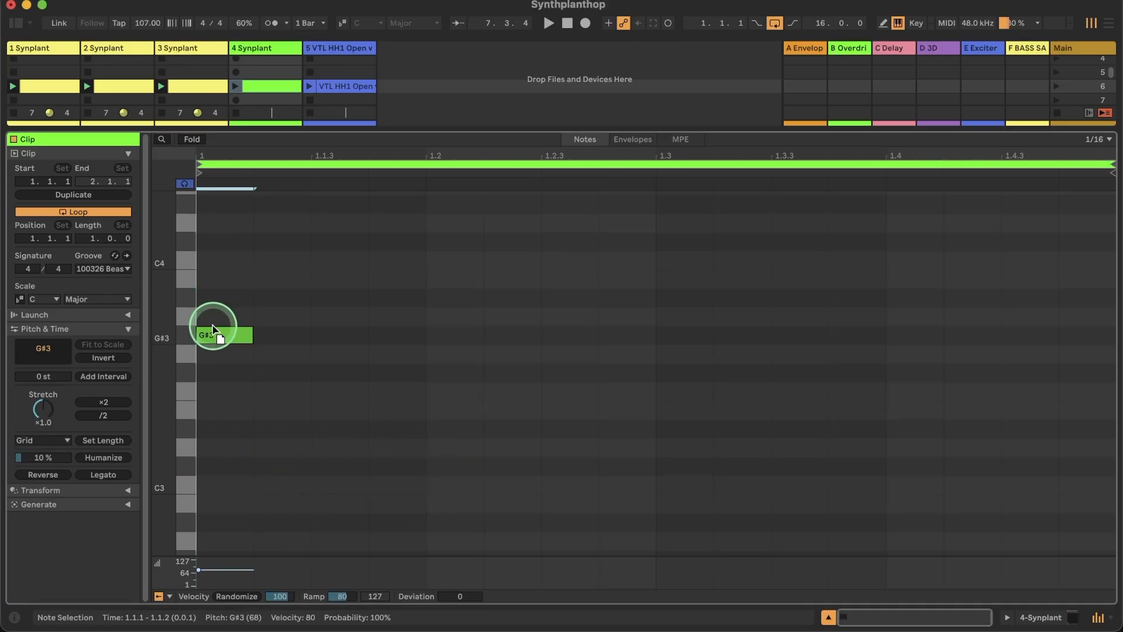
pyautogui.doubleClick(409, 391)
pyautogui.doubleClick(589, 395)
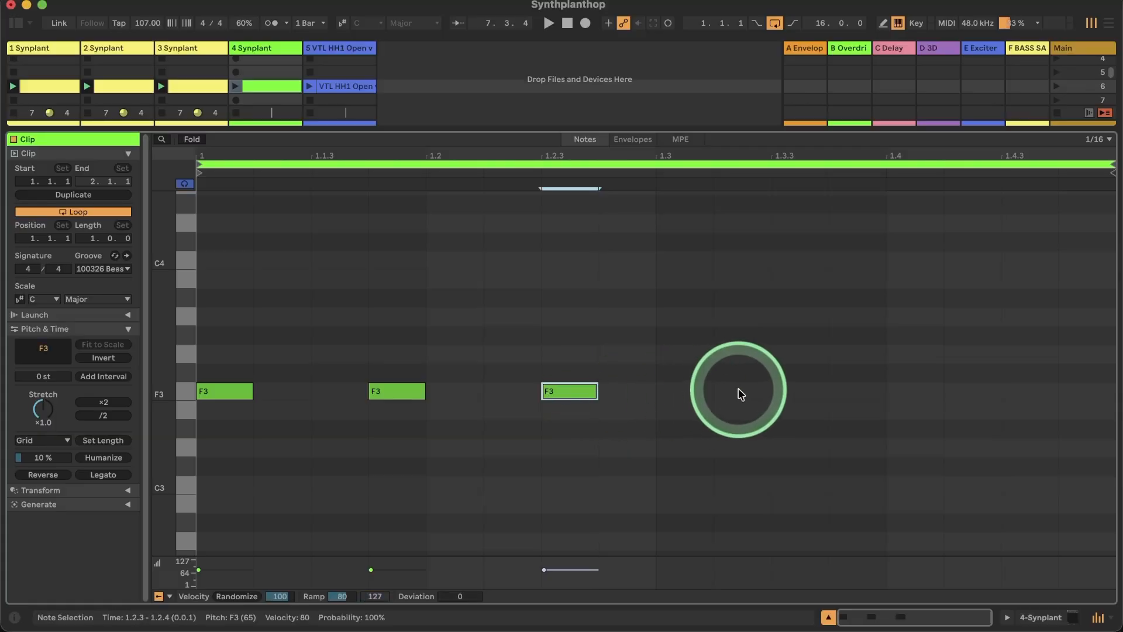
pyautogui.doubleClick(740, 393)
pyautogui.doubleClick(911, 392)
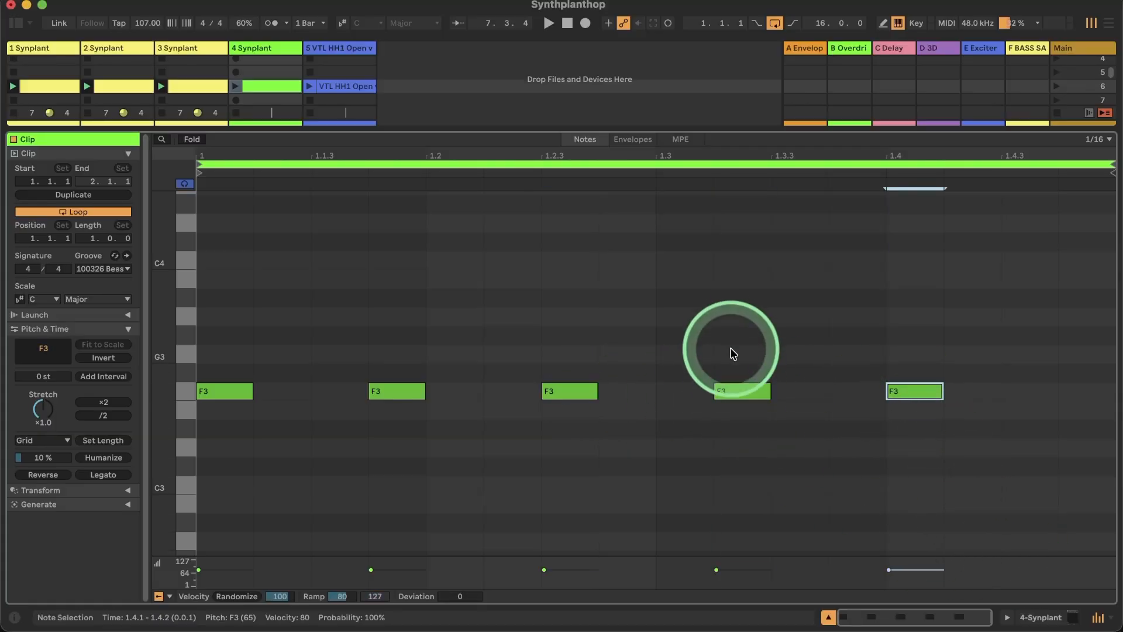
# Launch the new clip on the 4 Synplant track and bring up the 3 Synplant track's devices.
pyautogui.click(1041, 618)
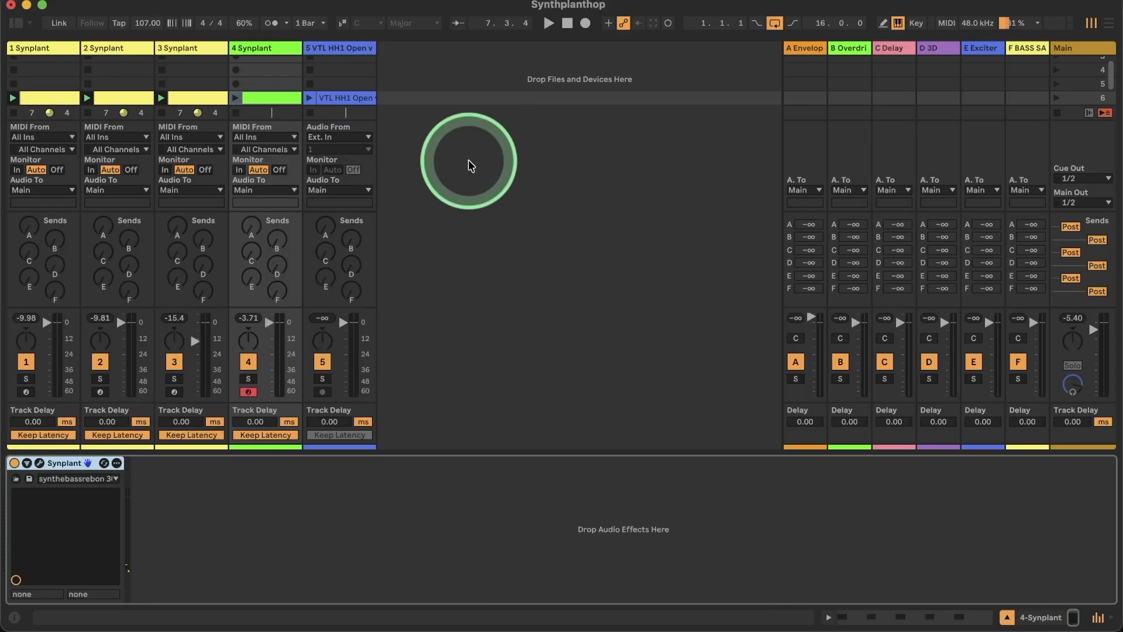
pyautogui.click(234, 99)
pyautogui.click(247, 320)
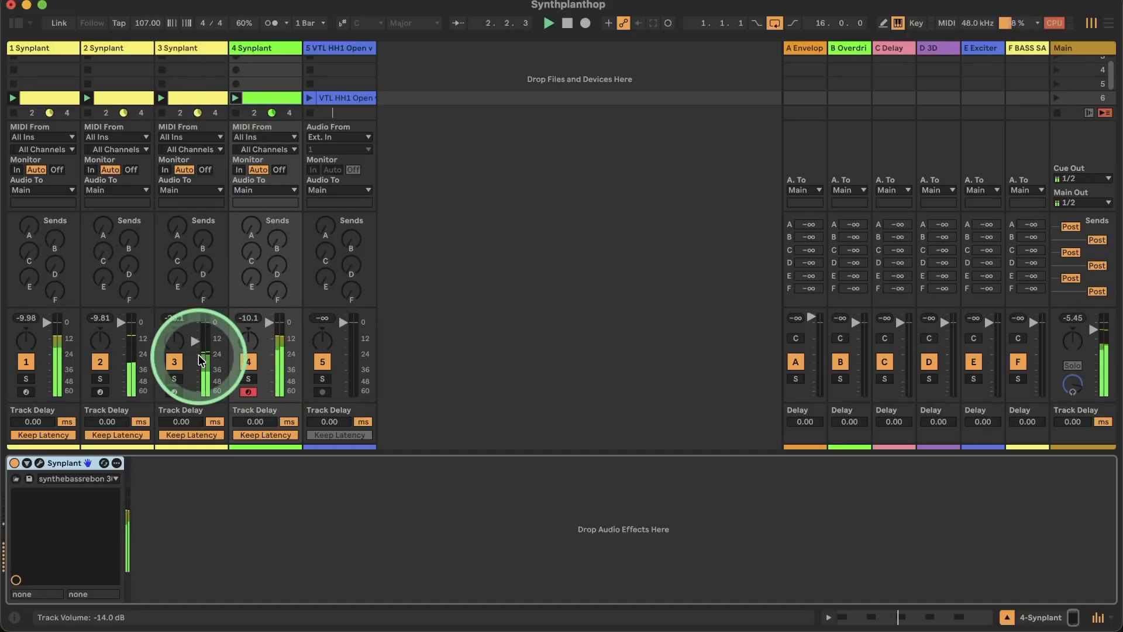
pyautogui.click(181, 48)
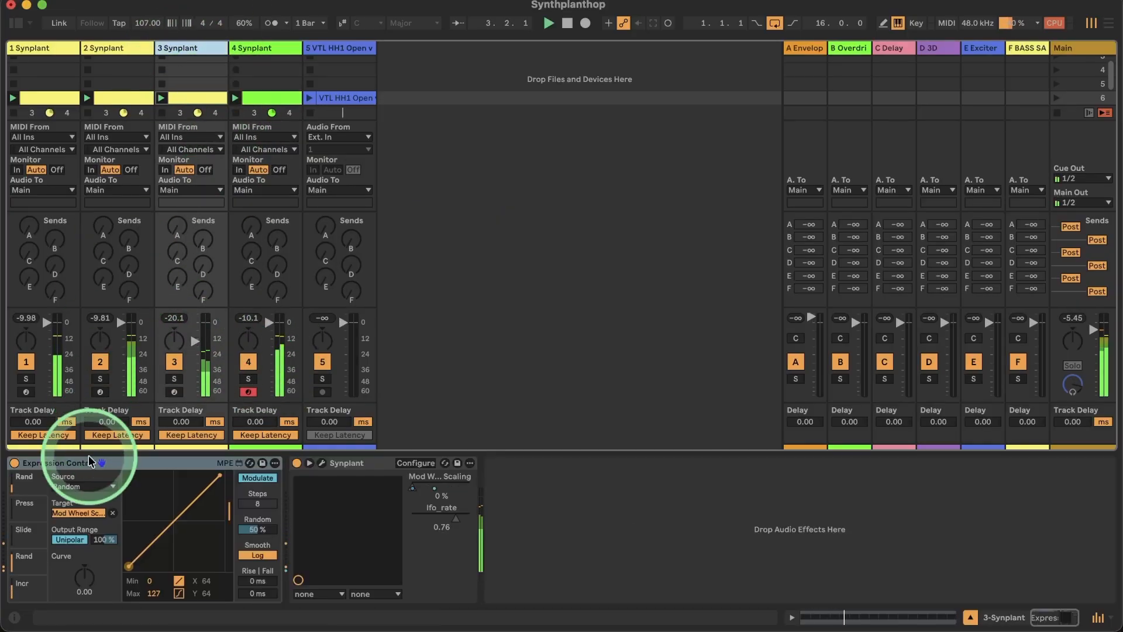
# Adjust Oscillator B's pitch (b_freq) in the genome editor of the third track's Synplant and close the plugin.
pyautogui.click(321, 463)
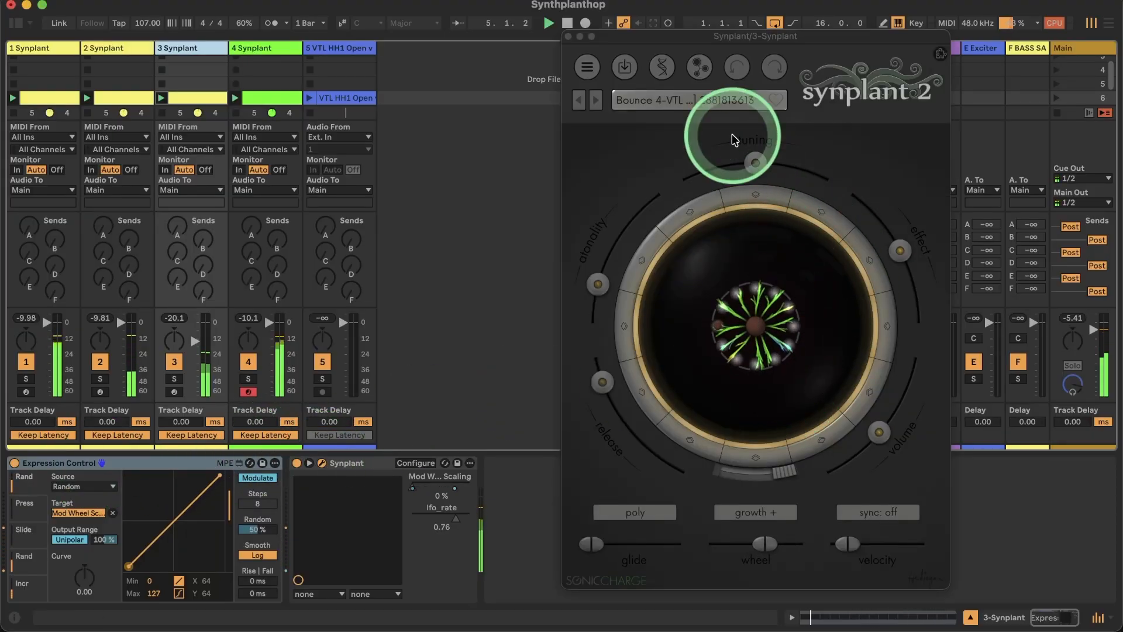
pyautogui.click(663, 66)
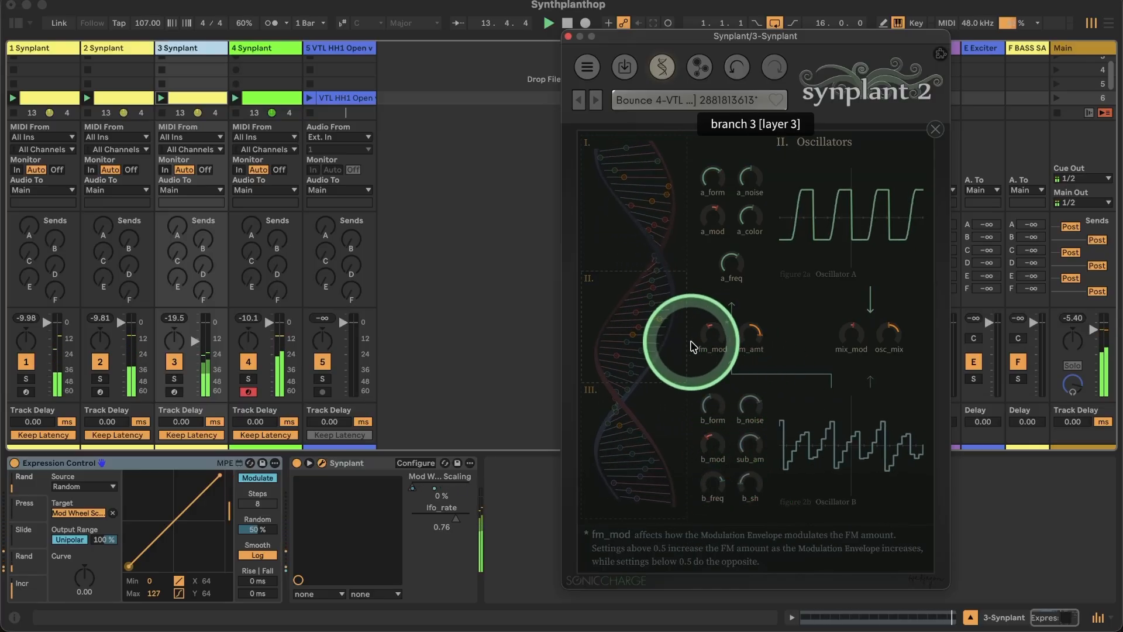
pyautogui.moveTo(715, 489); pyautogui.dragTo(708, 468)
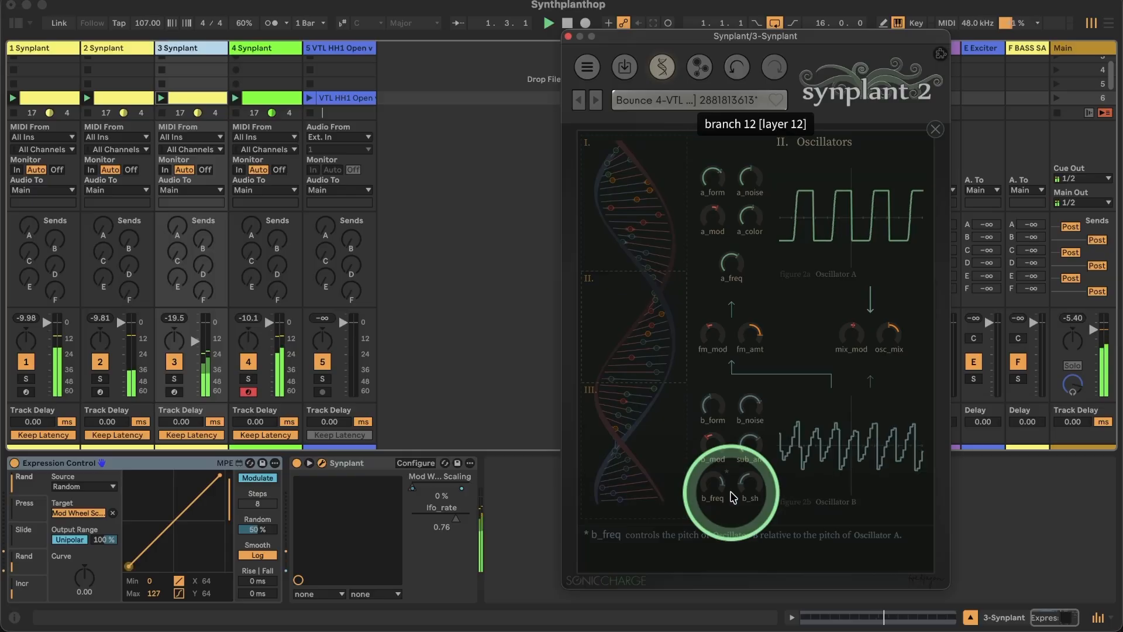
pyautogui.click(568, 38)
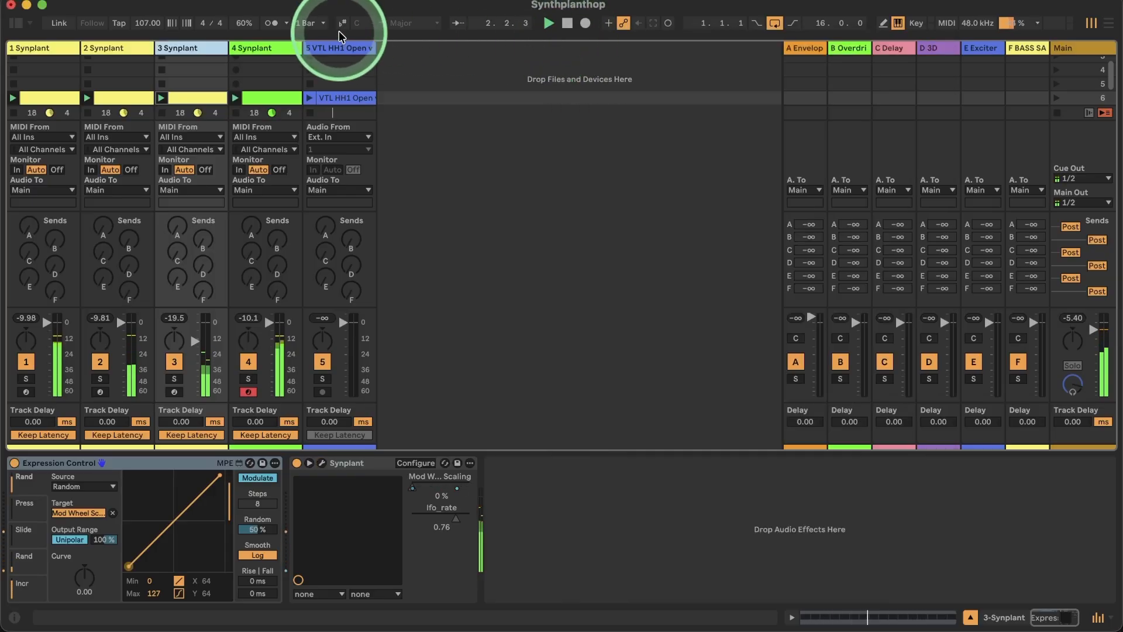
# Solo the 4 Synplant track, open its Synplant and adjust the release.
pyautogui.click(252, 51)
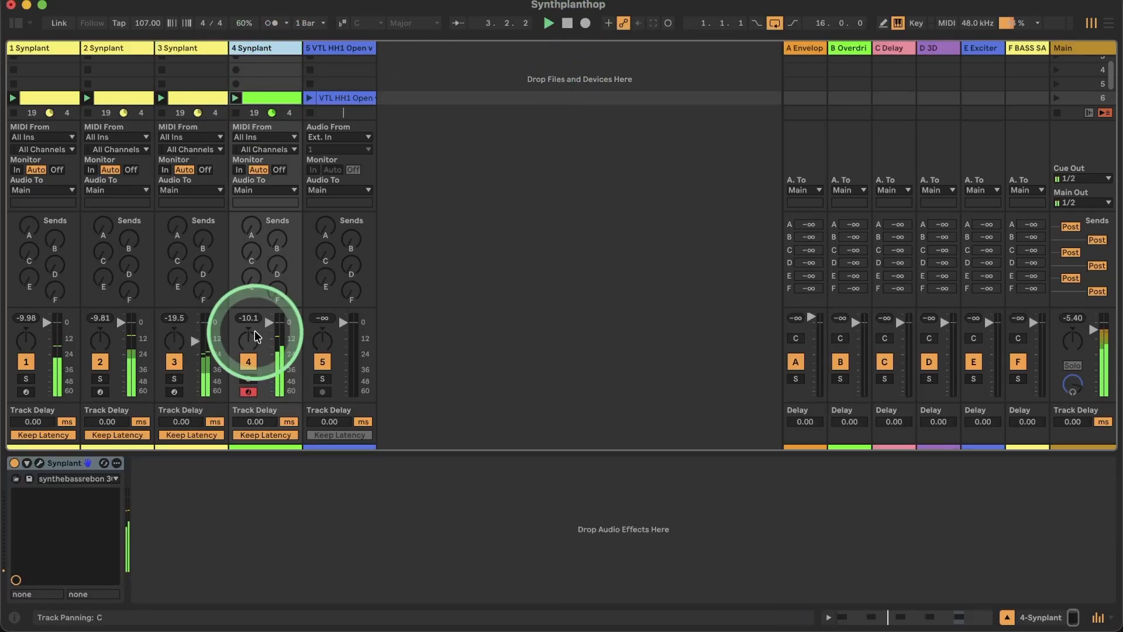
pyautogui.click(248, 378)
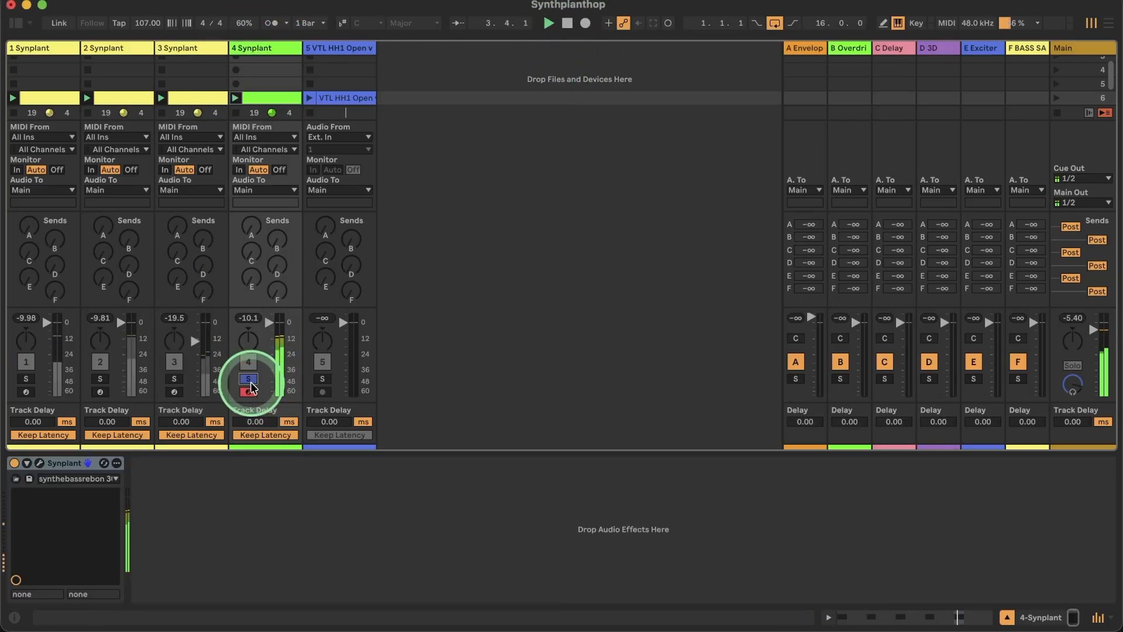
pyautogui.click(40, 465)
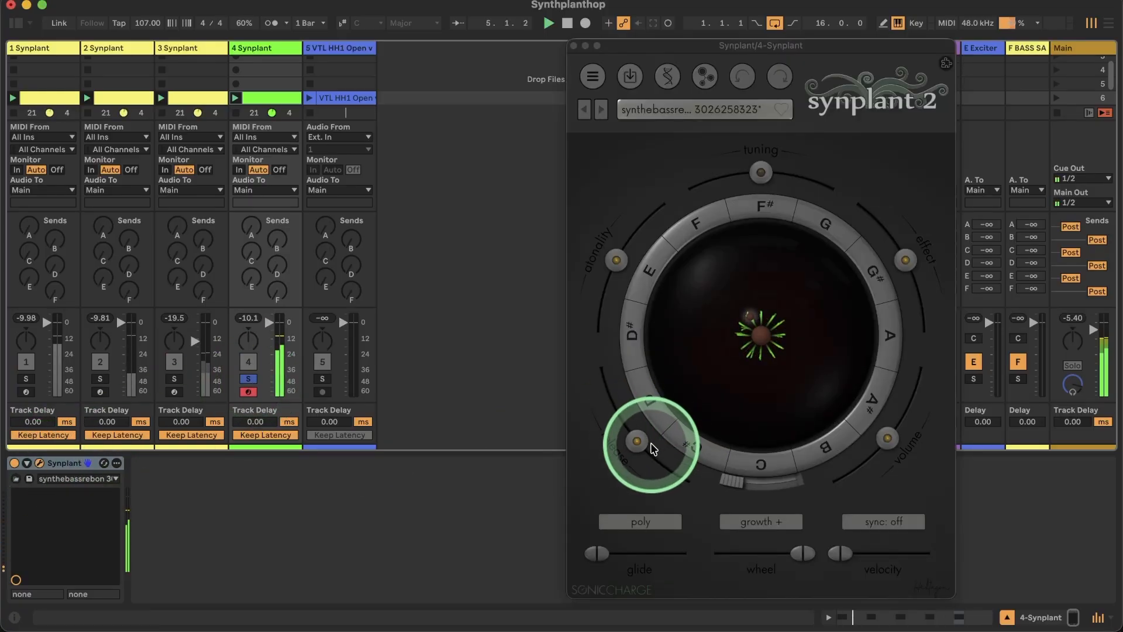
pyautogui.moveTo(644, 447)
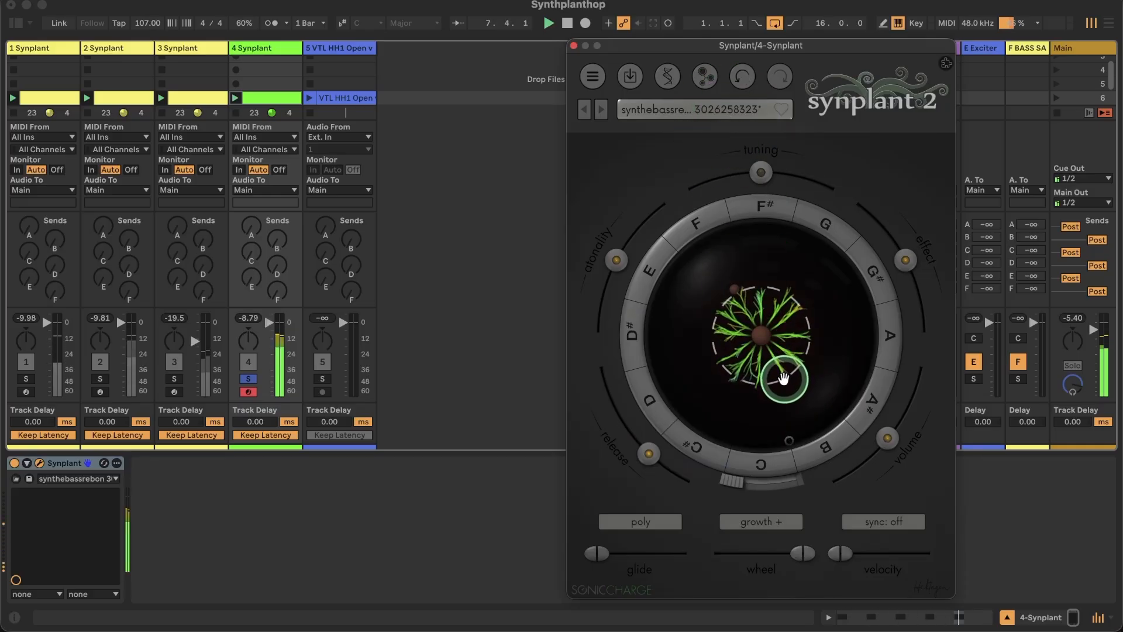
# Regrow the bass patch's branches to about half the bulb's radius and lower the atonality all the way during playback.
pyautogui.moveTo(784, 379); pyautogui.dragTo(755, 320)
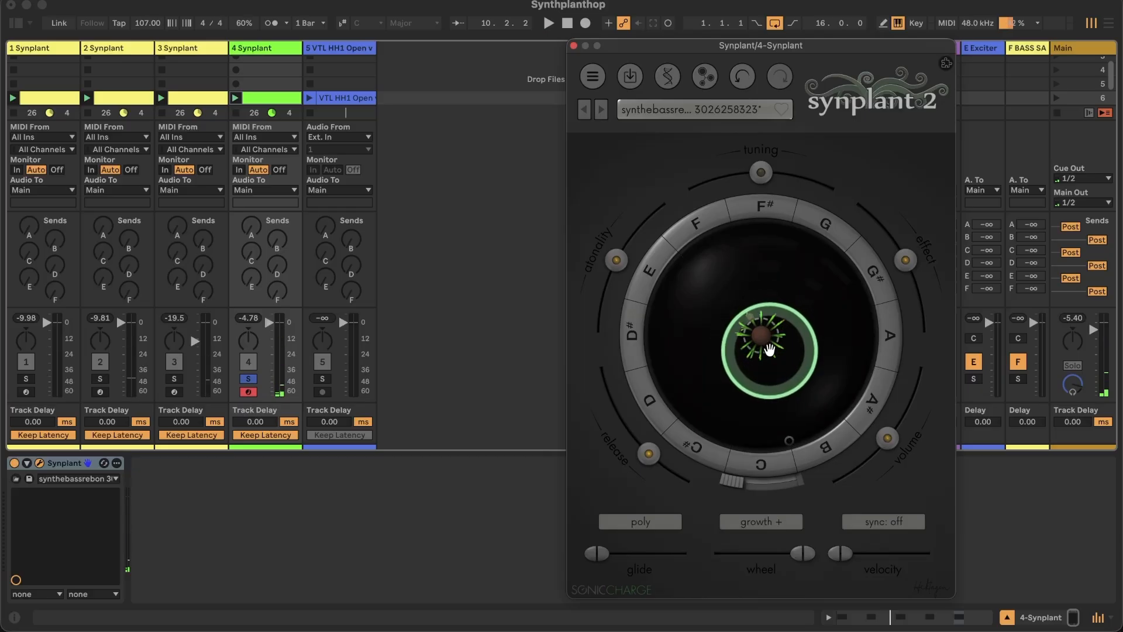
pyautogui.moveTo(769, 350); pyautogui.dragTo(773, 323)
pyautogui.press('space')
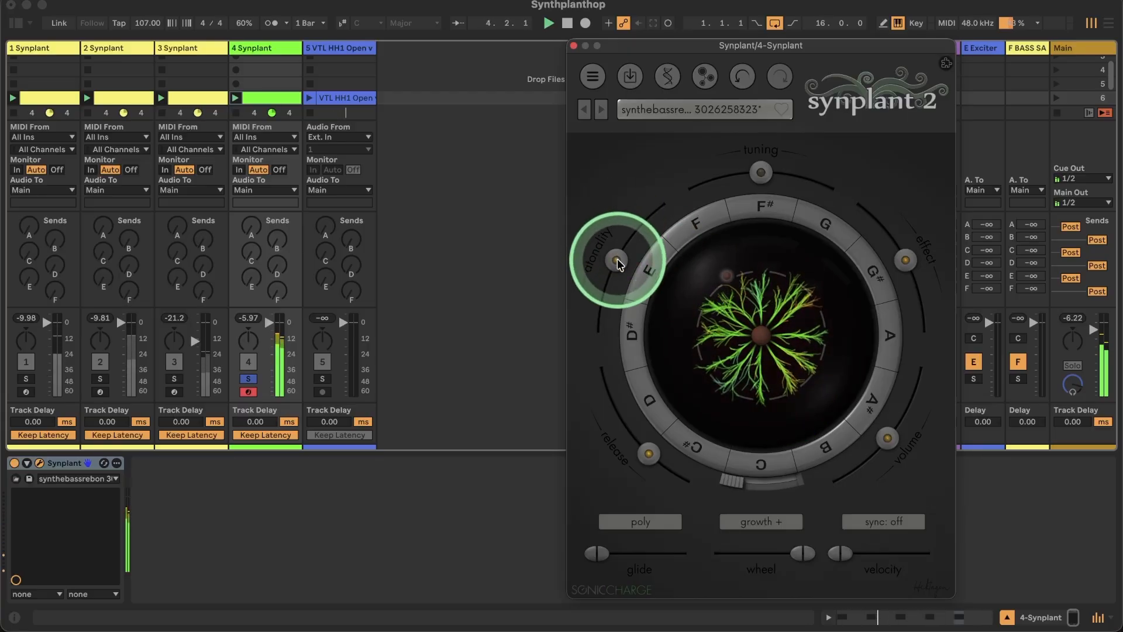
pyautogui.moveTo(617, 260)
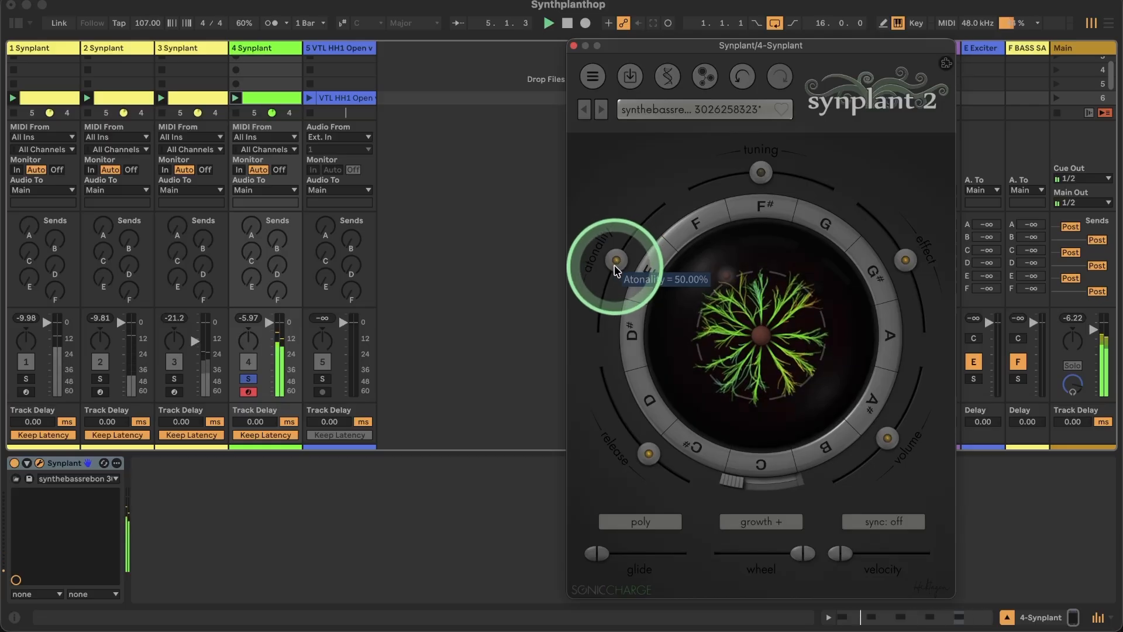
pyautogui.moveTo(617, 263); pyautogui.dragTo(616, 344)
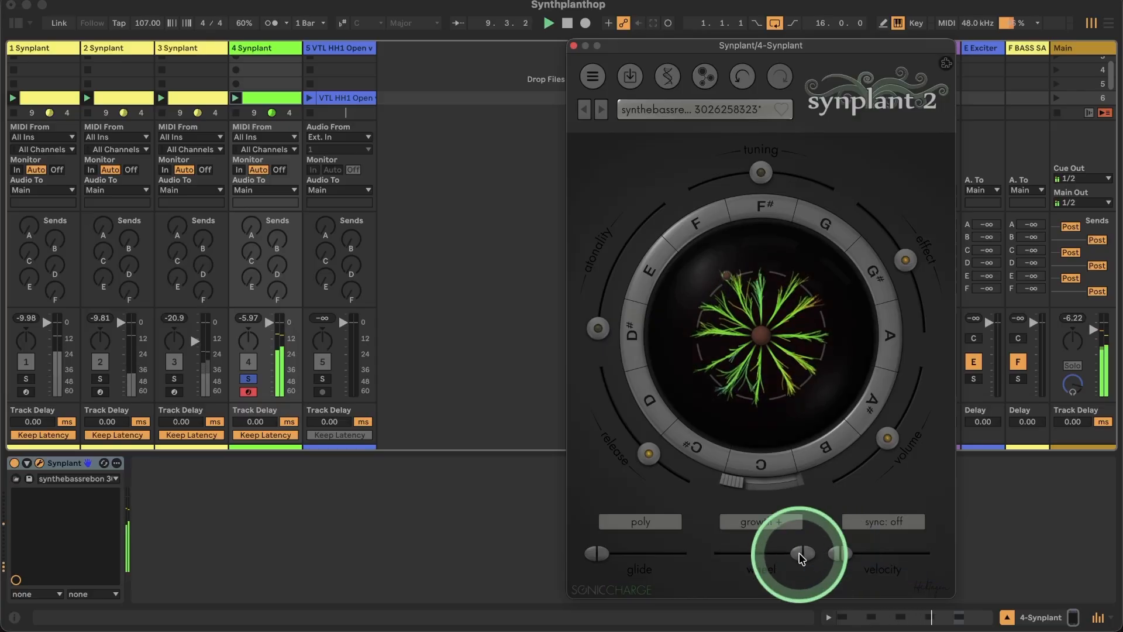
# Close Synplant and show the Mod Wheel Scaling automation envelope of the 4 Synplant clip with Draw Mode on.
pyautogui.doubleClick(258, 96)
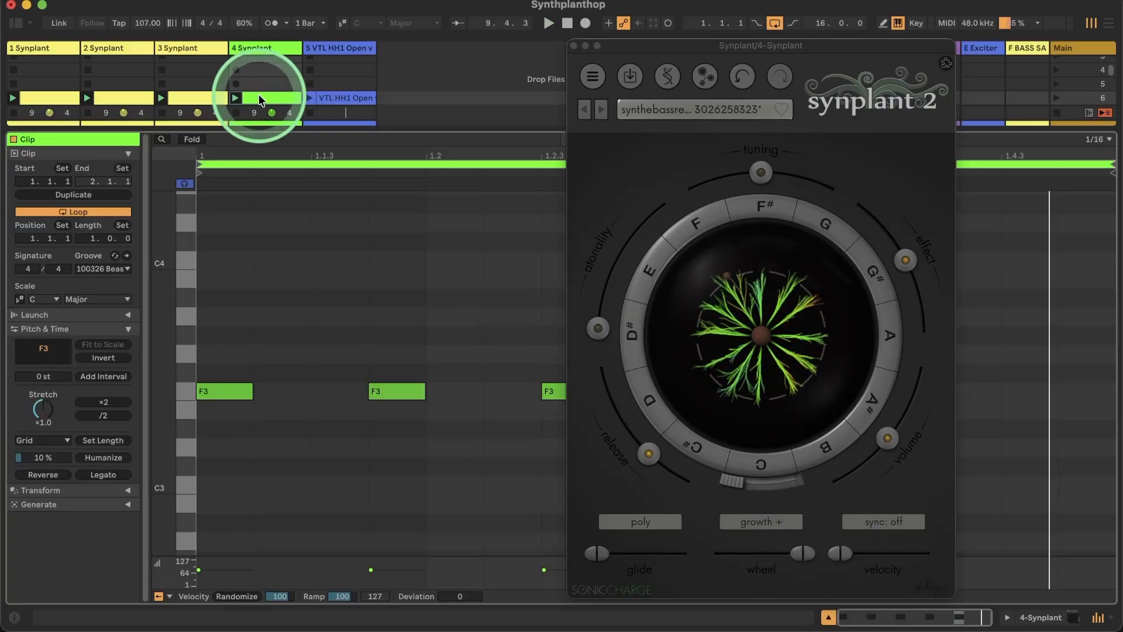
pyautogui.click(574, 46)
pyautogui.click(628, 143)
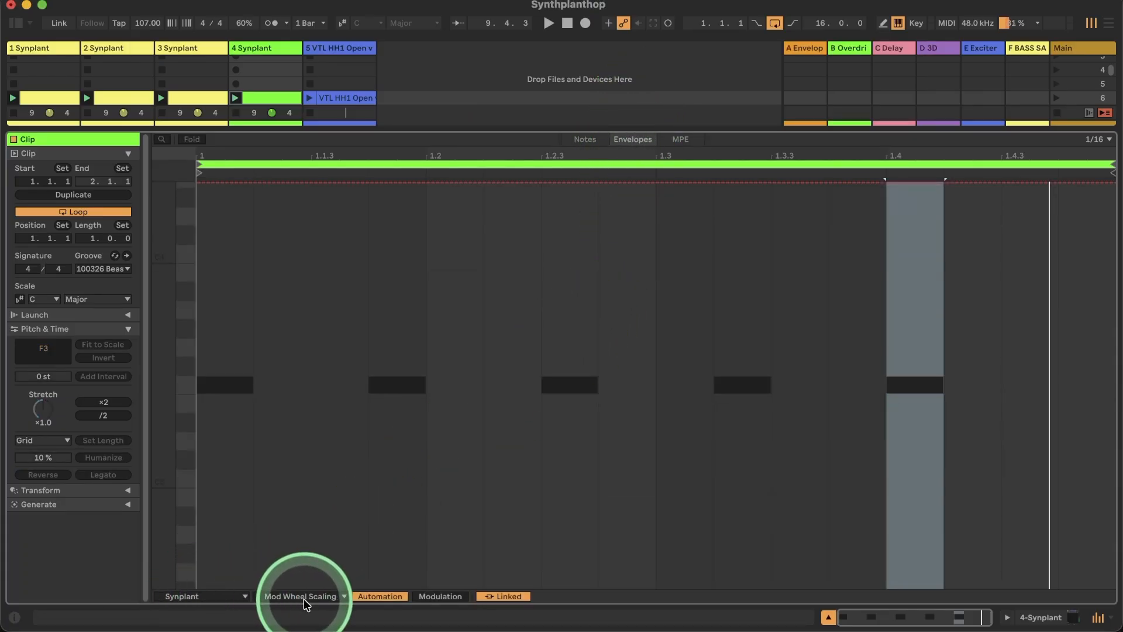
pyautogui.click(1050, 621)
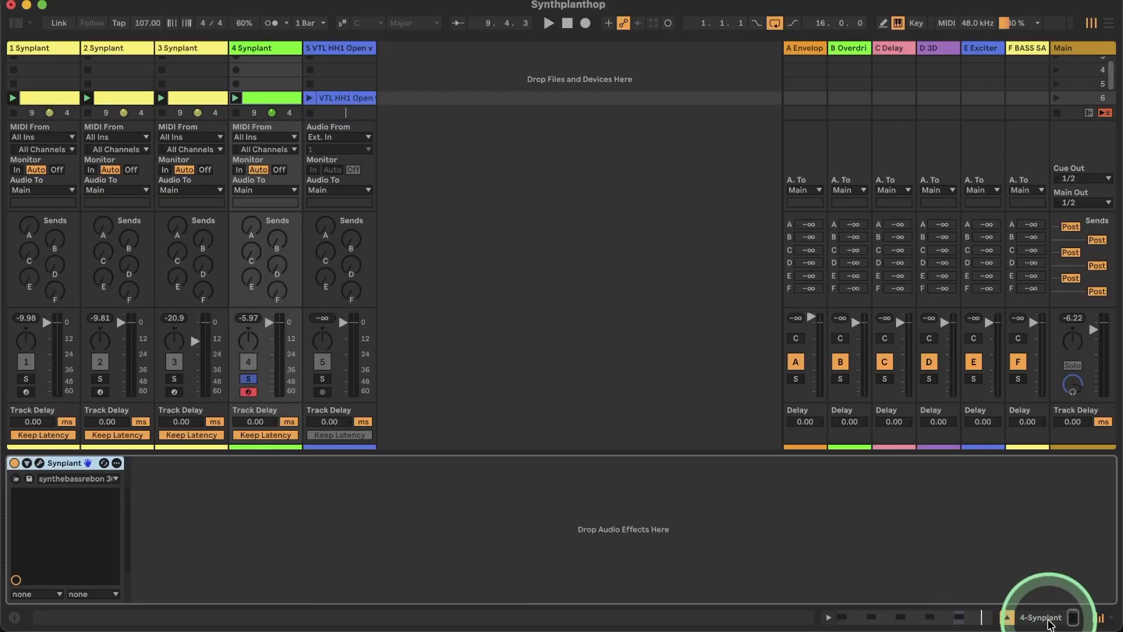
pyautogui.click(930, 621)
pyautogui.press('b')
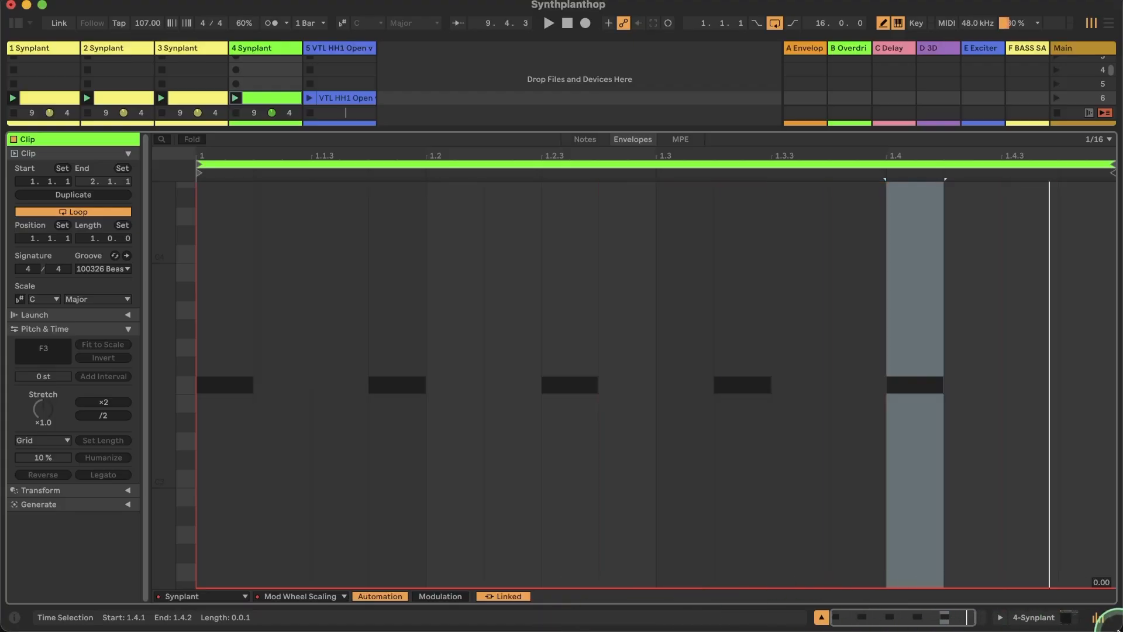
# Draw stepped Mod Wheel Scaling automation, low at 1.1.4 and progressively higher at 1.2.3, 1.3.2 and 1.4.1, and unsolo the 4 Synplant track.
pyautogui.click(617, 397)
pyautogui.moveTo(423, 454)
pyautogui.mouseDown()
pyautogui.moveTo(402, 466)
pyautogui.moveTo(409, 206)
pyautogui.moveTo(415, 259)
pyautogui.moveTo(476, 268)
pyautogui.mouseUp()
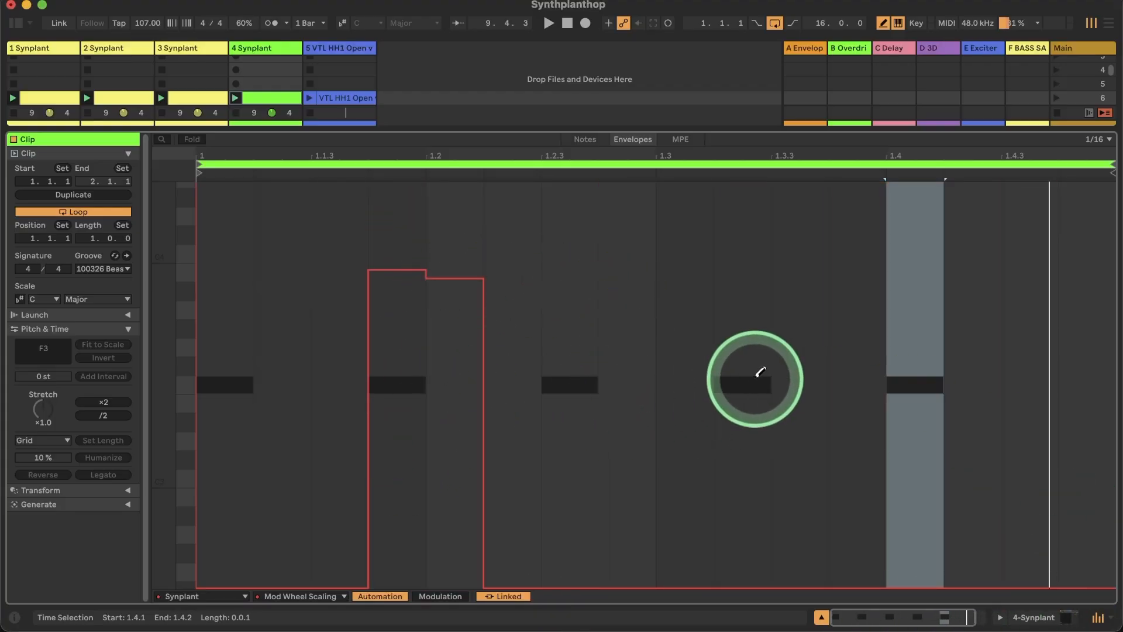
pyautogui.moveTo(752, 381)
pyautogui.mouseDown()
pyautogui.moveTo(759, 275)
pyautogui.moveTo(848, 290)
pyautogui.moveTo(910, 365)
pyautogui.moveTo(923, 216)
pyautogui.moveTo(1021, 224)
pyautogui.mouseUp()
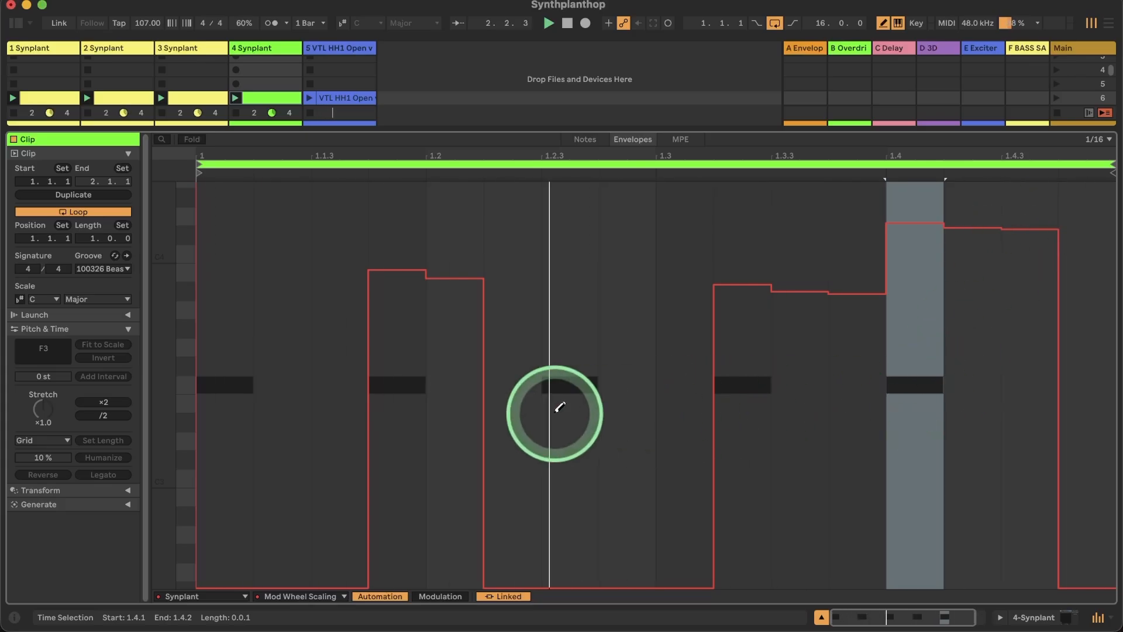
pyautogui.moveTo(469, 464); pyautogui.dragTo(407, 465)
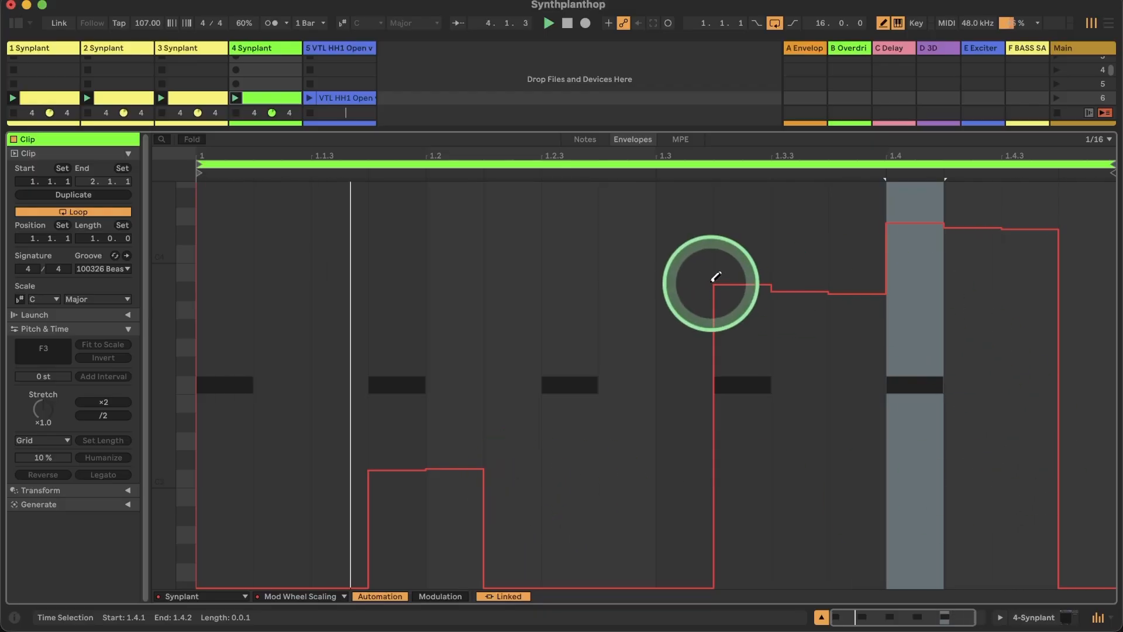
pyautogui.click(679, 320)
pyautogui.click(565, 329)
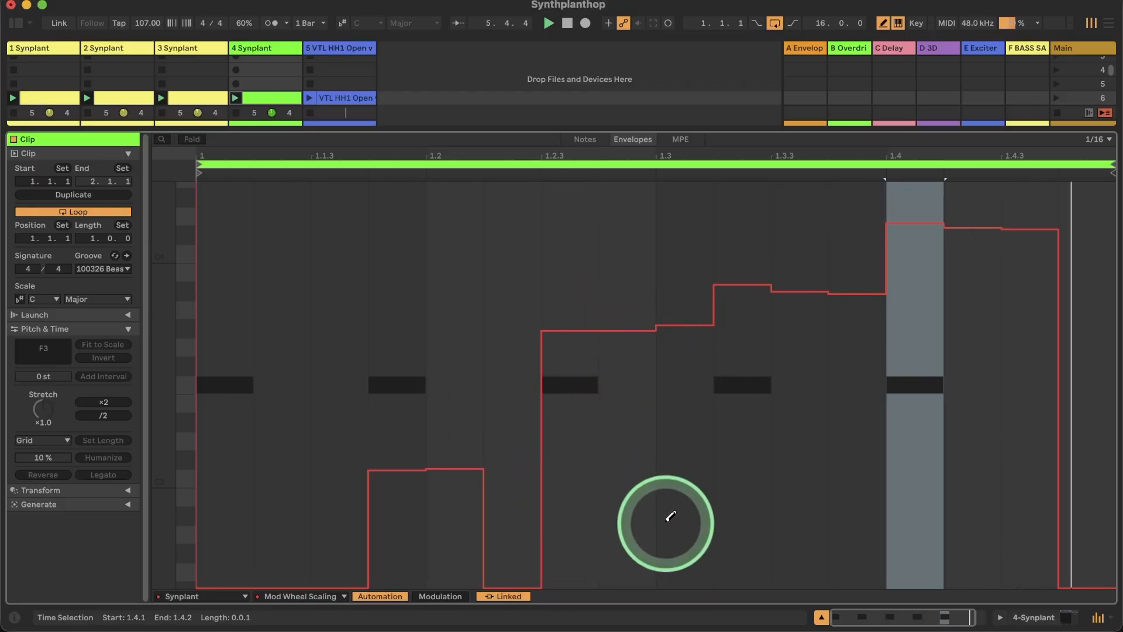
pyautogui.click(1014, 618)
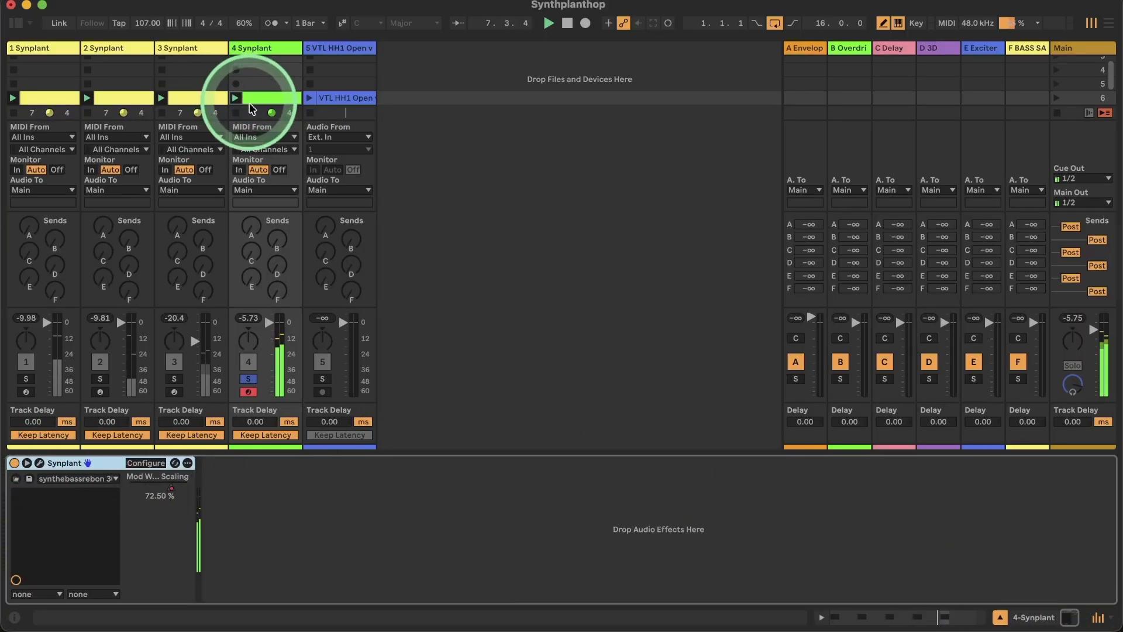
pyautogui.click(248, 380)
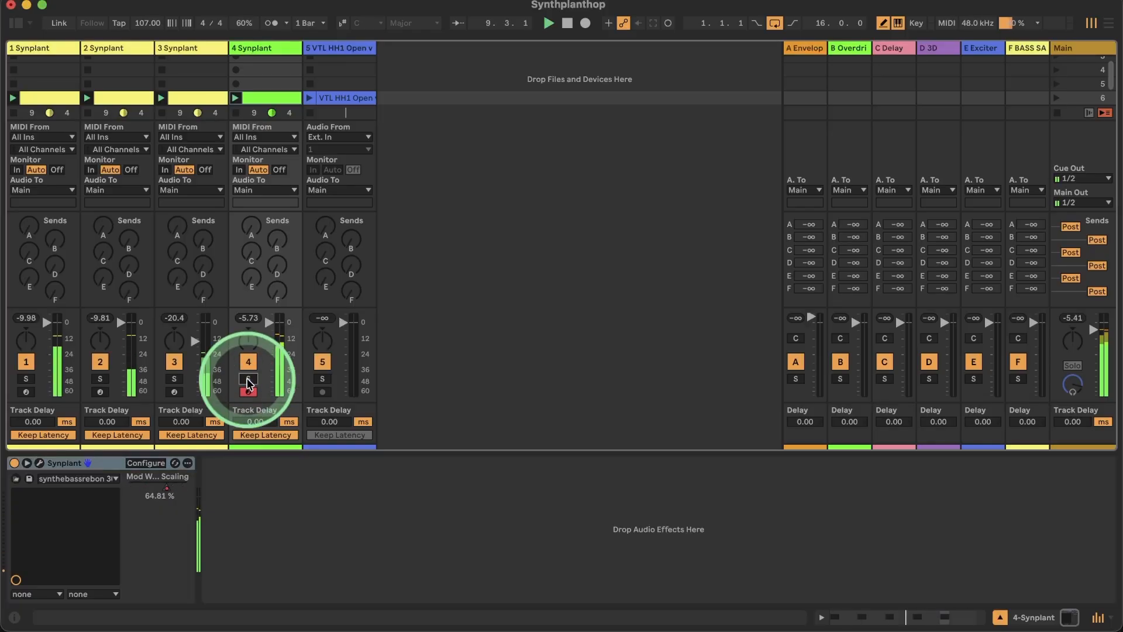
# Try transposing all five notes of the 4 Synplant clip down three semitones to D3, and move them back to F3.
pyautogui.click(261, 99)
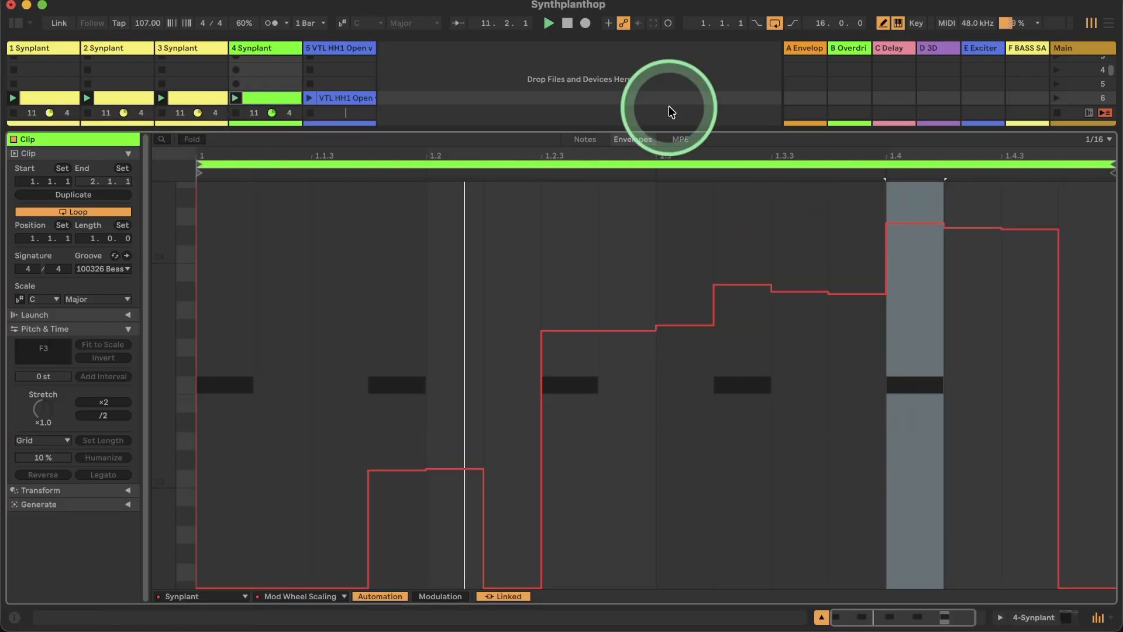
pyautogui.click(583, 140)
pyautogui.press('b')
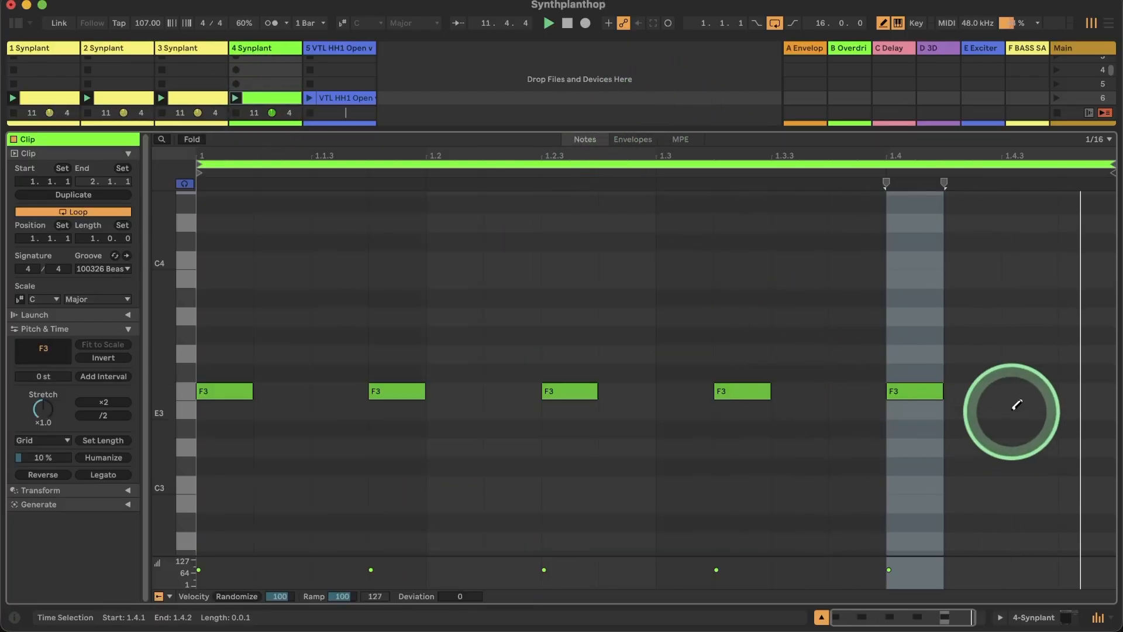
pyautogui.click(951, 370)
pyautogui.moveTo(957, 370); pyautogui.dragTo(194, 458)
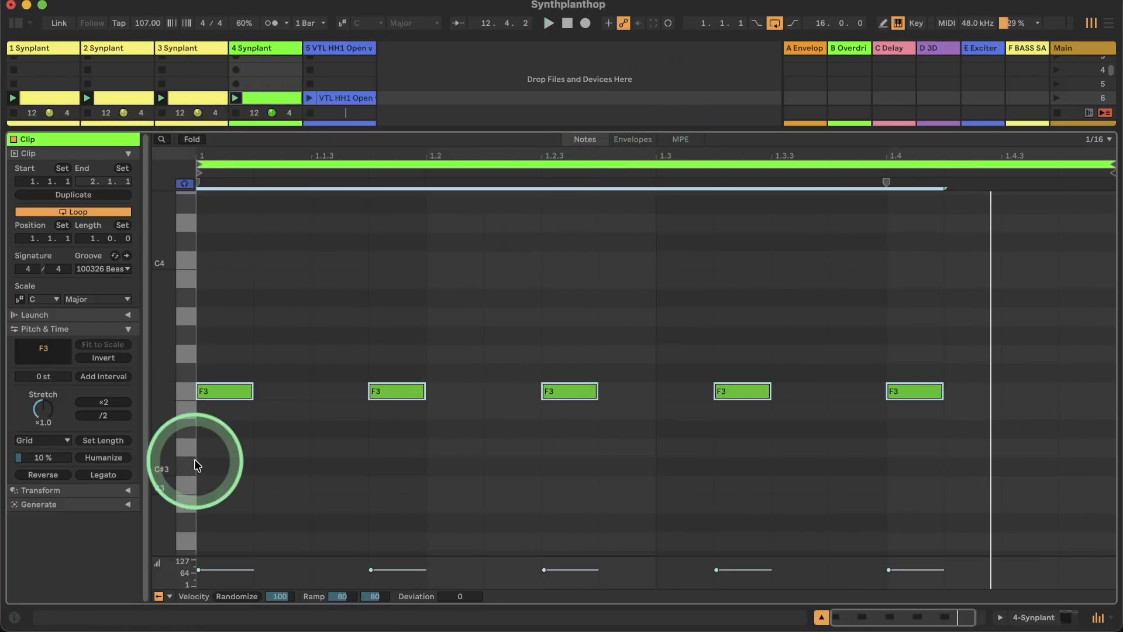
pyautogui.press('Down')
pyautogui.press('Down')
pyautogui.press('Down')
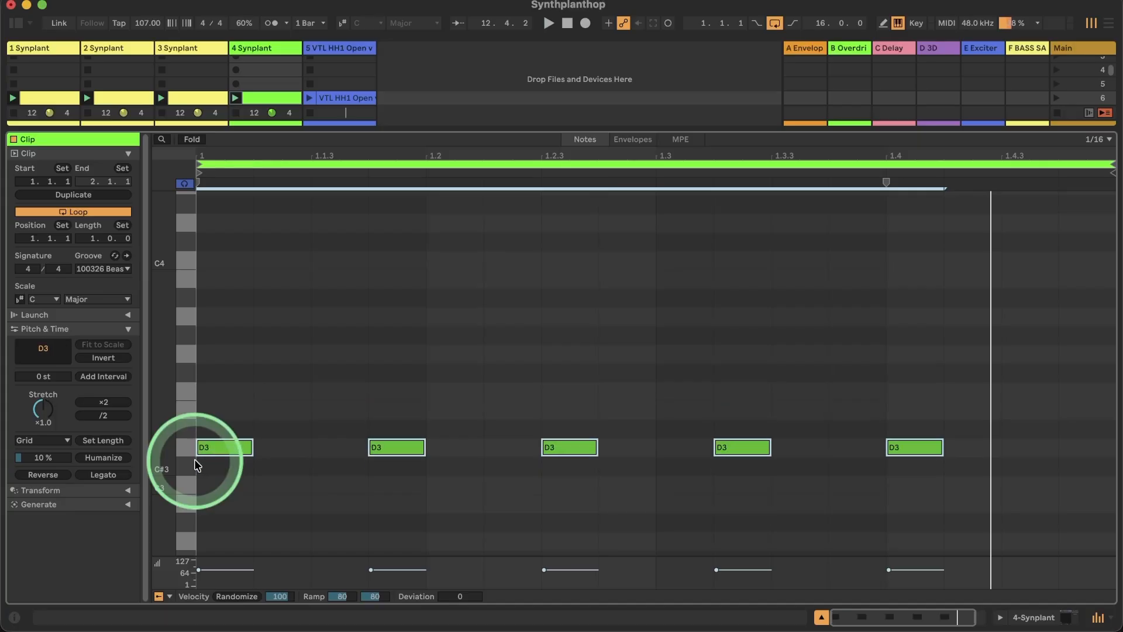
pyautogui.press('Up')
pyautogui.press('Up')
pyautogui.press('Up')
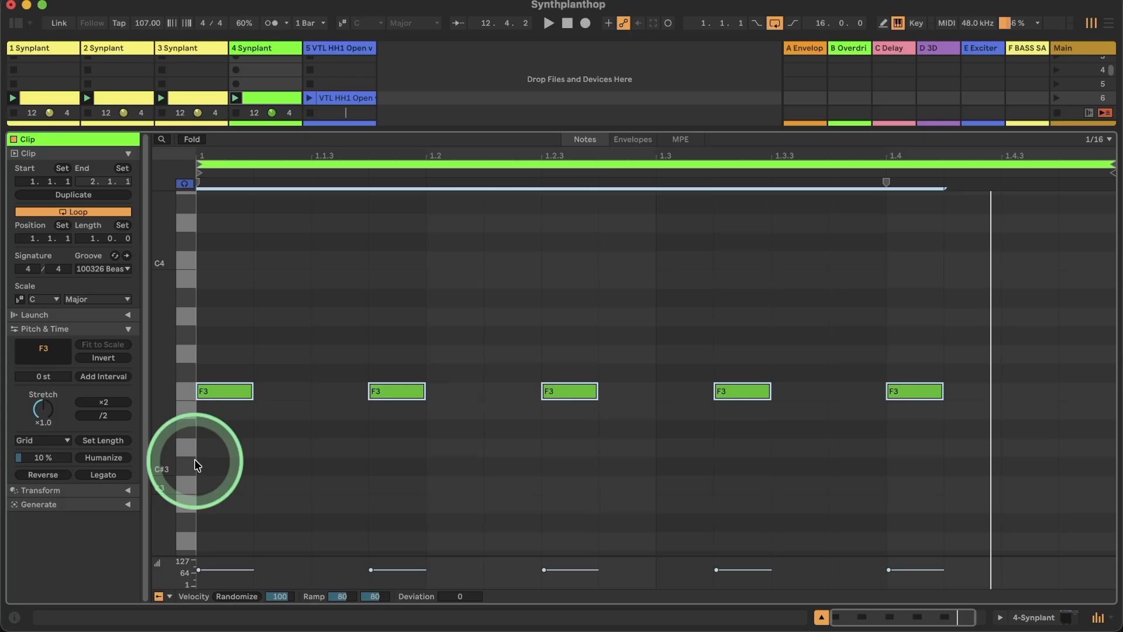
# Open Synplant on the 4 Synplant track, audition every note around its keyboard ring, and close the plugin window.
pyautogui.click(1044, 618)
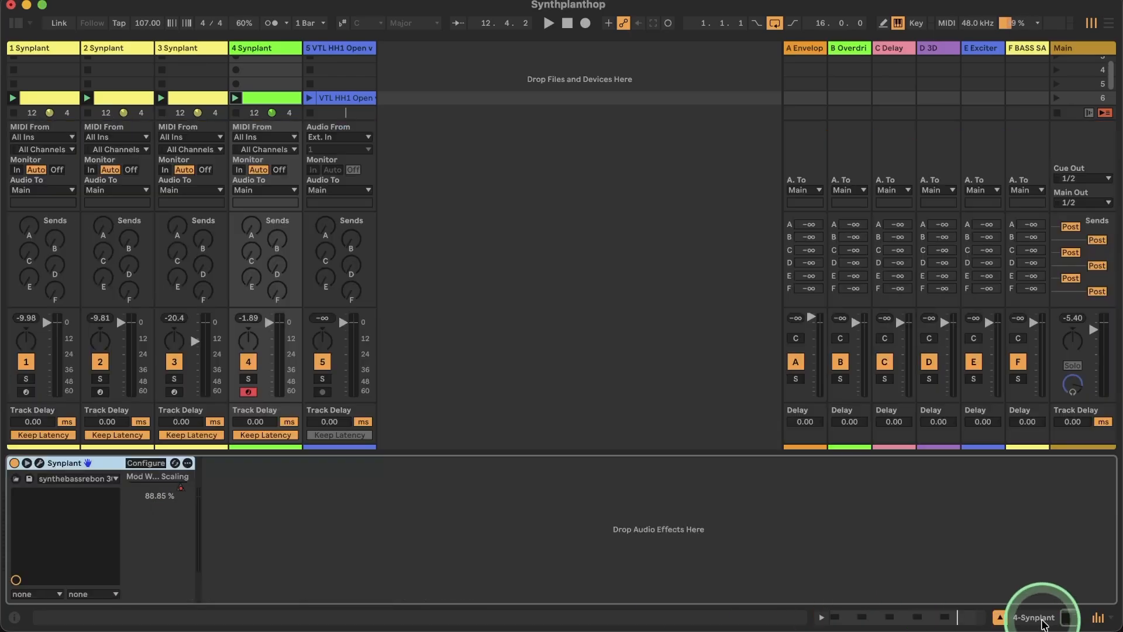
pyautogui.click(40, 462)
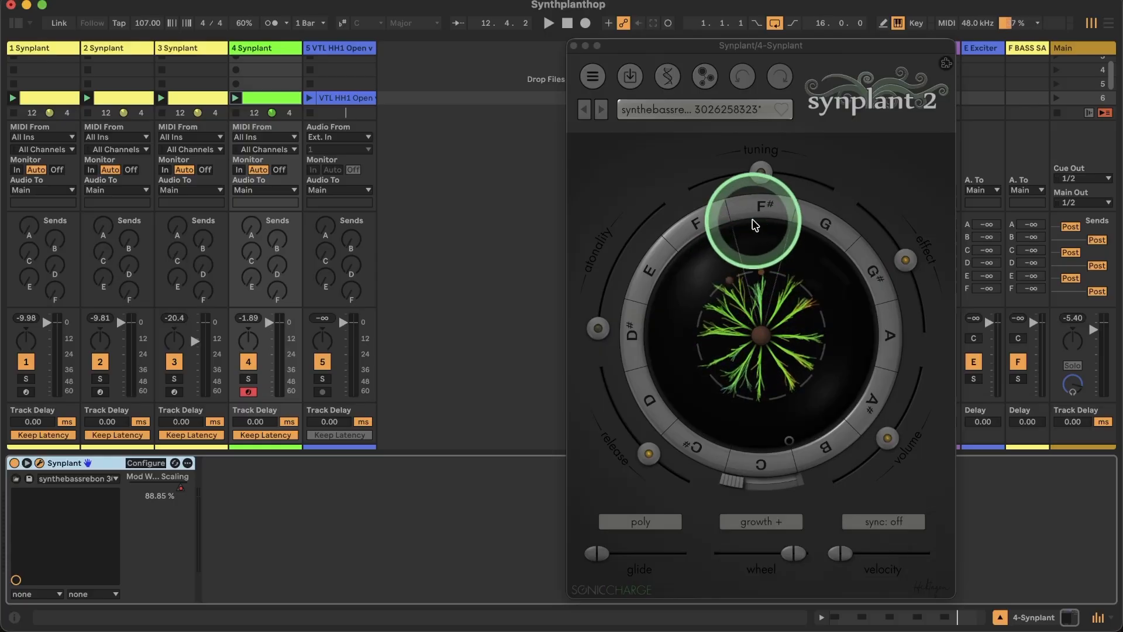
pyautogui.click(701, 224)
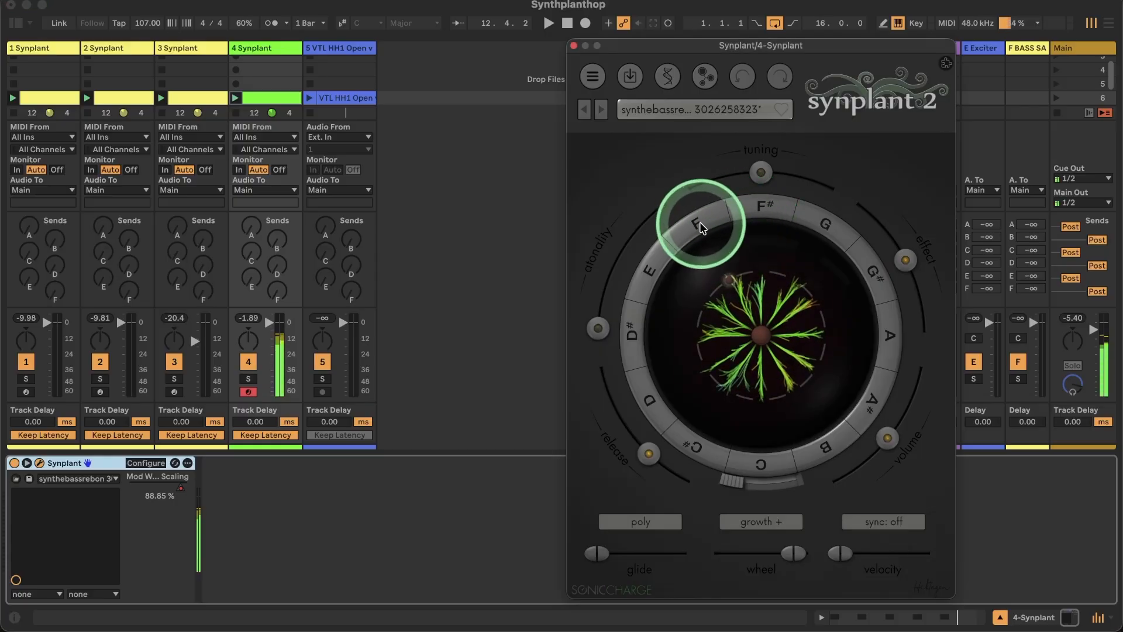
pyautogui.click(762, 211)
pyautogui.click(823, 220)
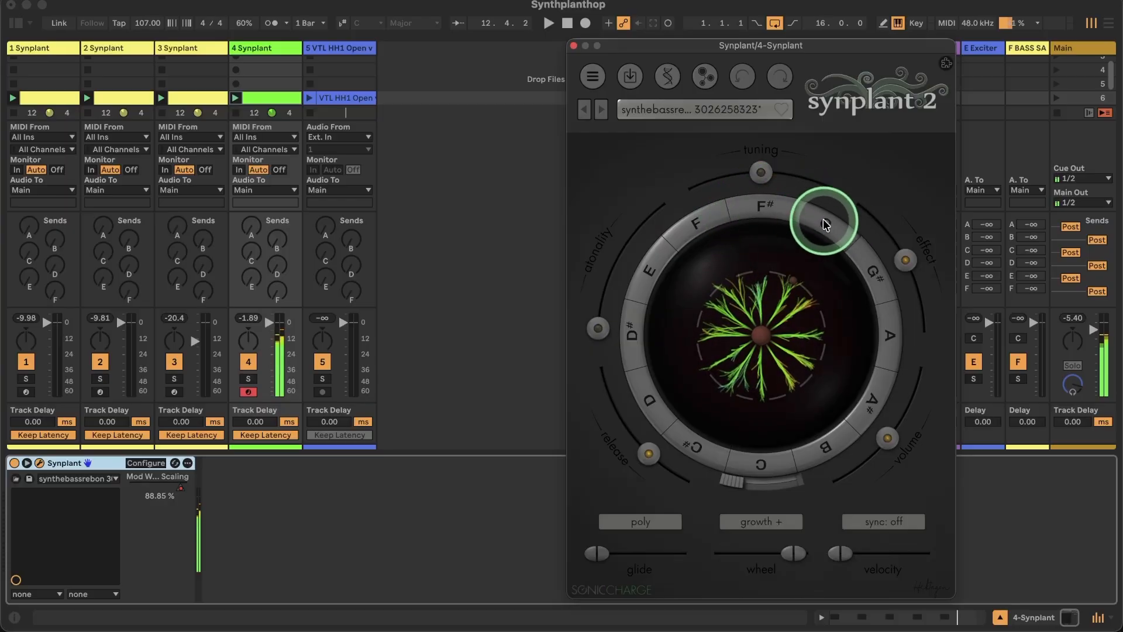
pyautogui.click(867, 264)
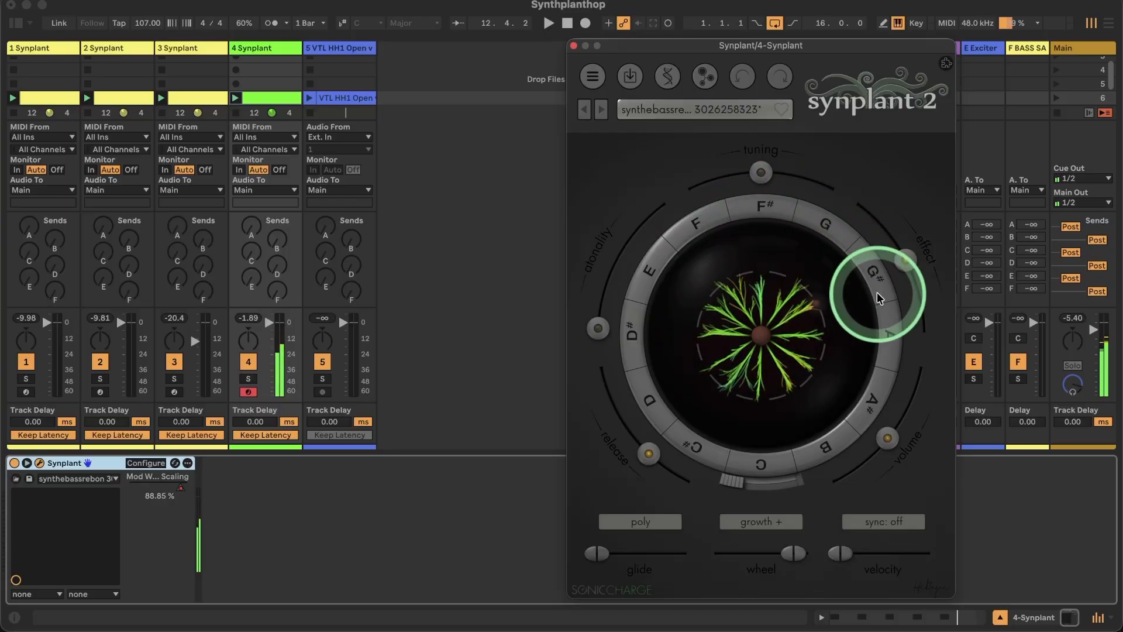
pyautogui.click(888, 329)
pyautogui.click(874, 405)
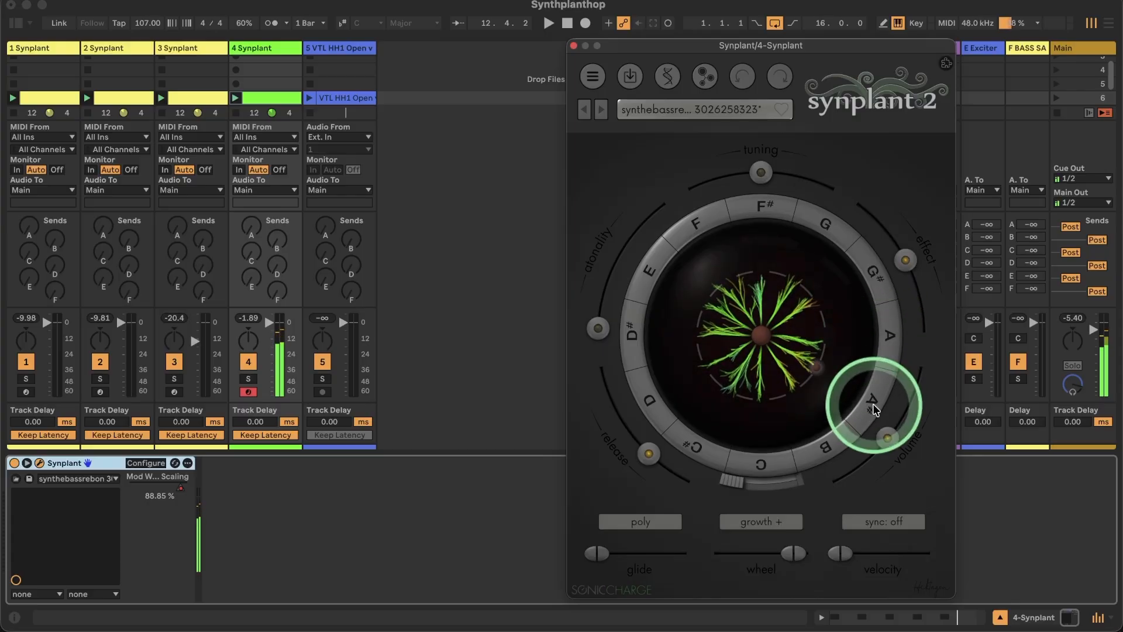
pyautogui.click(819, 445)
pyautogui.click(755, 459)
pyautogui.click(702, 450)
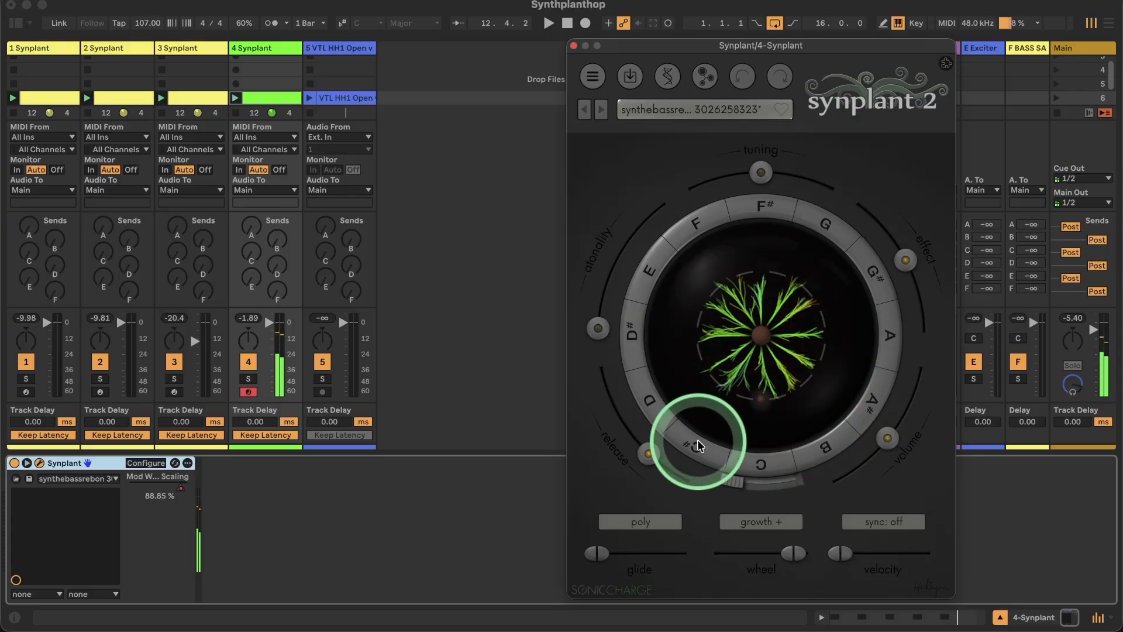
pyautogui.click(648, 398)
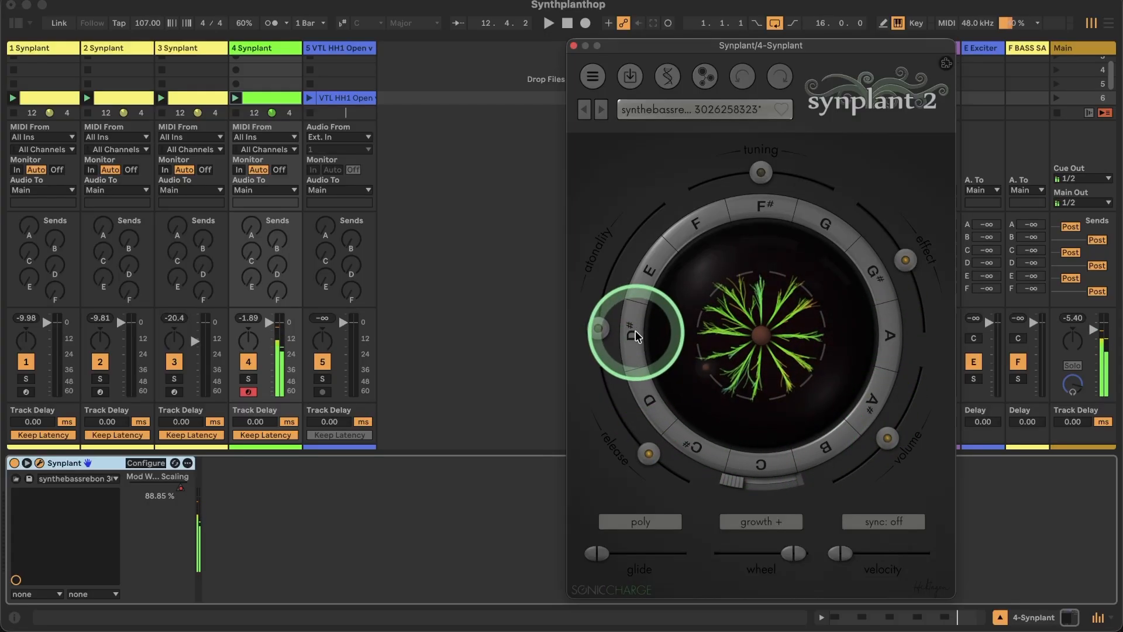
pyautogui.click(642, 402)
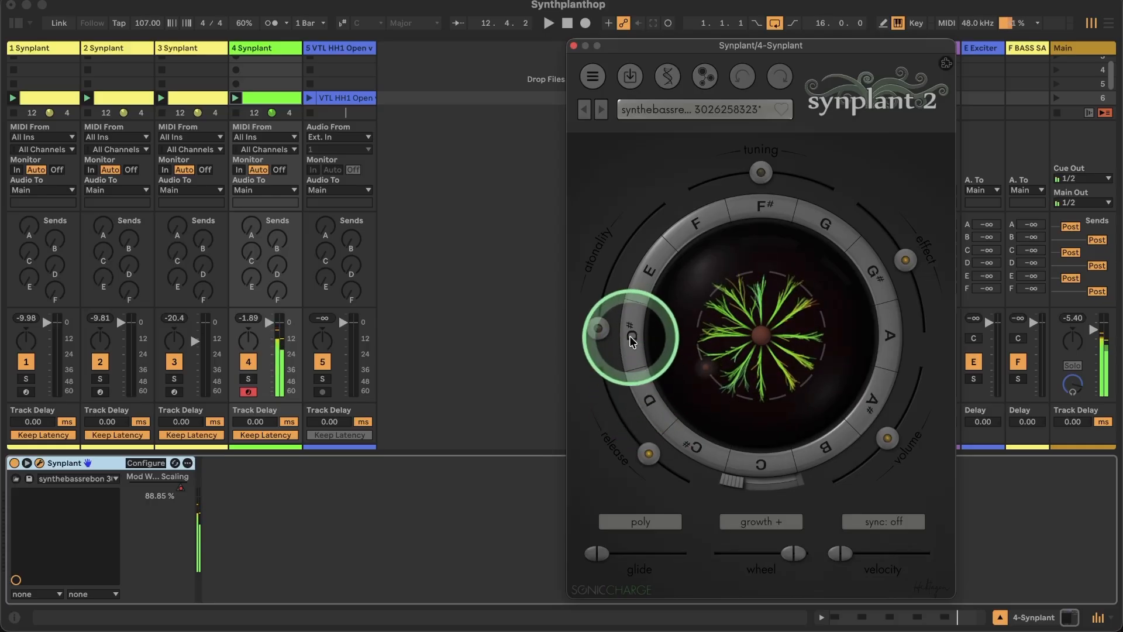
pyautogui.click(631, 335)
pyautogui.click(654, 268)
pyautogui.click(695, 243)
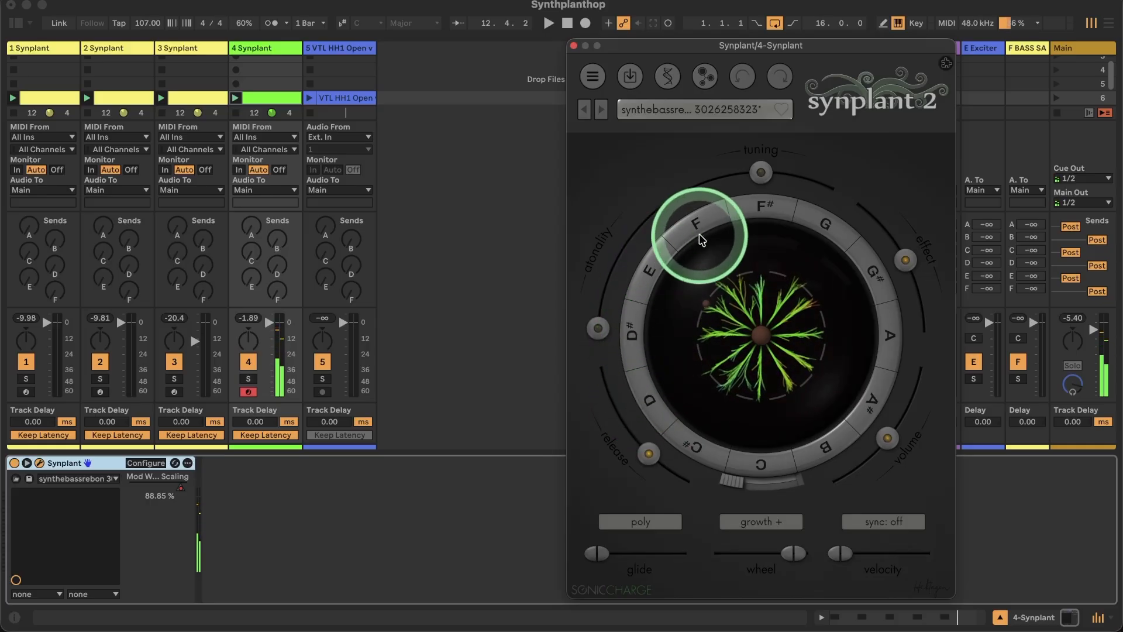
pyautogui.click(574, 48)
# Lower the second note of the 4 Synplant clip, at 1.1.4, to D3.
pyautogui.click(273, 99)
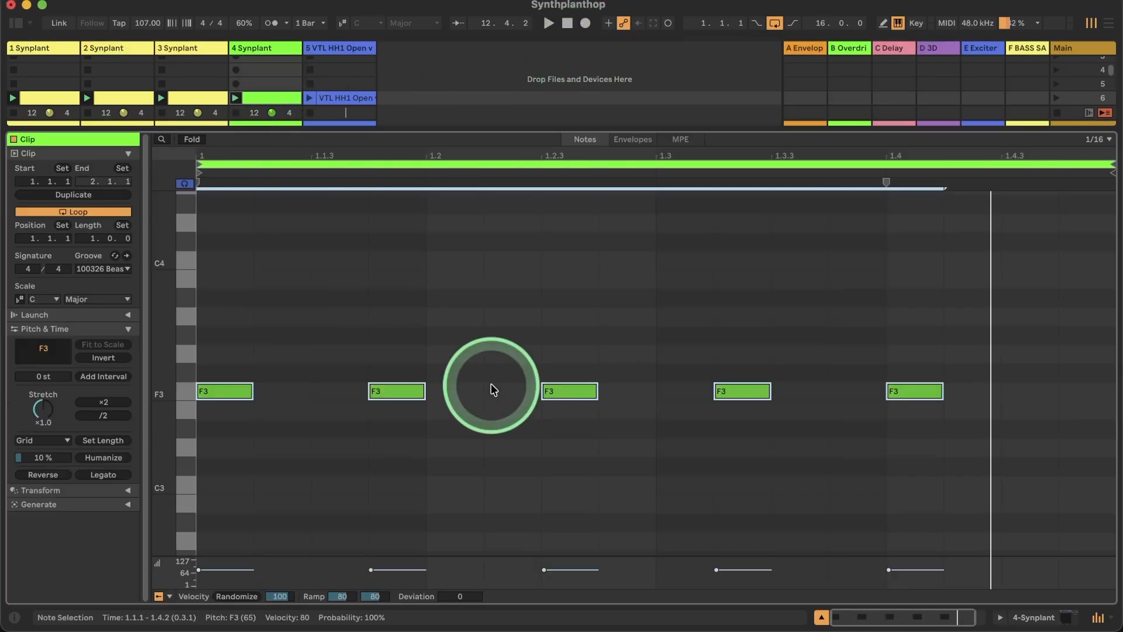
pyautogui.click(398, 390)
pyautogui.press('Down')
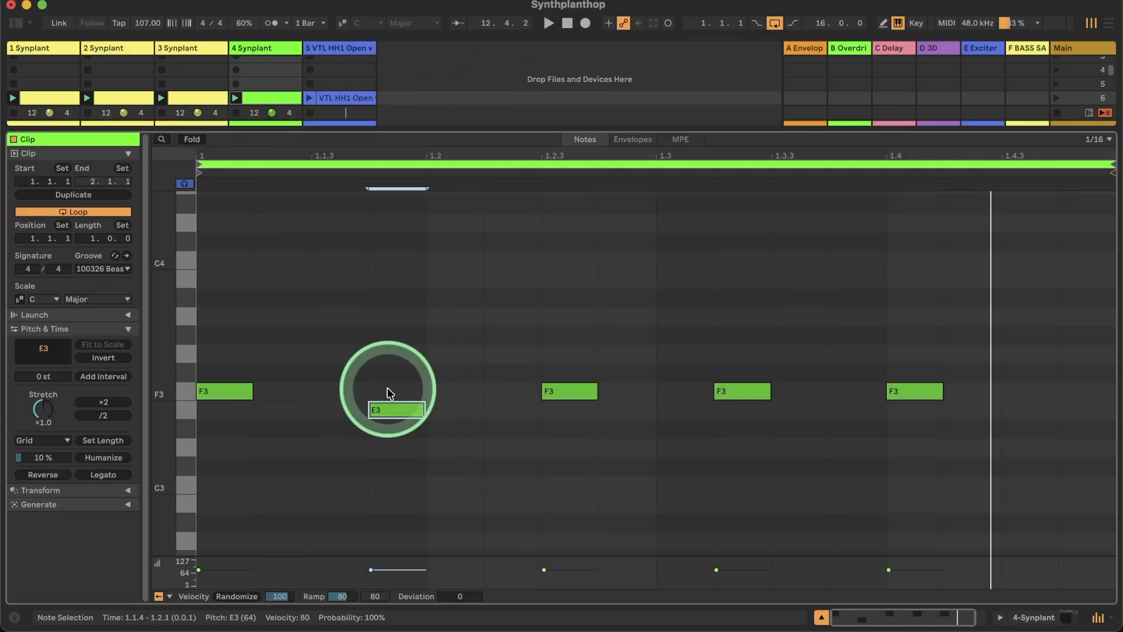
pyautogui.press('Down')
pyautogui.press('Down')
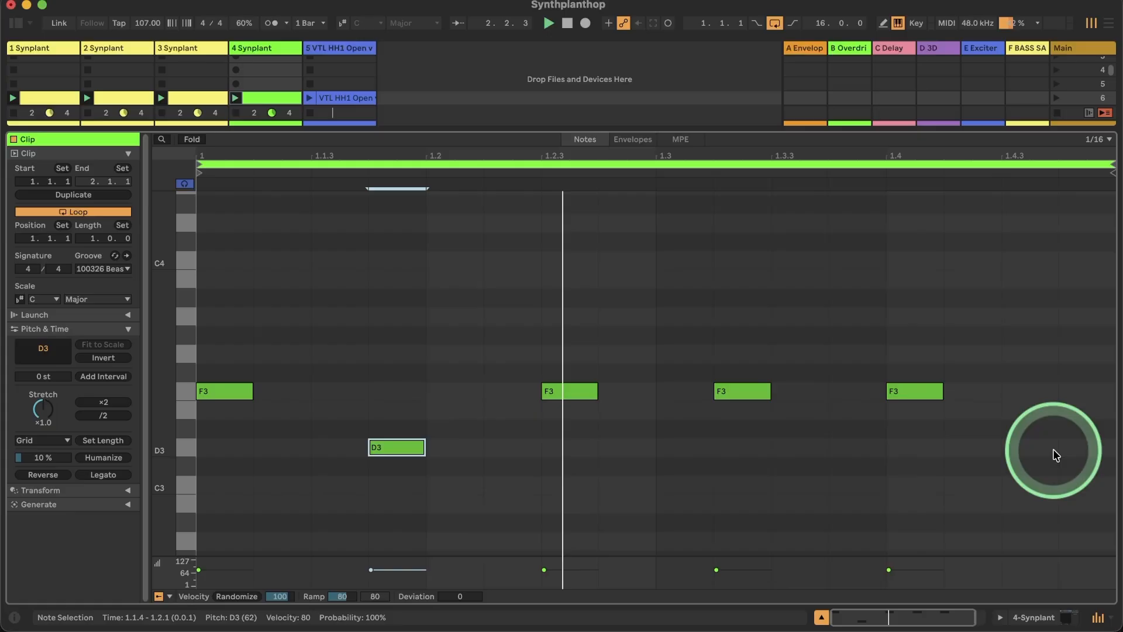
# Add a sixteenth note at 1.4.3 of the 4 Synplant clip and lower it to C3.
pyautogui.doubleClick(1030, 318)
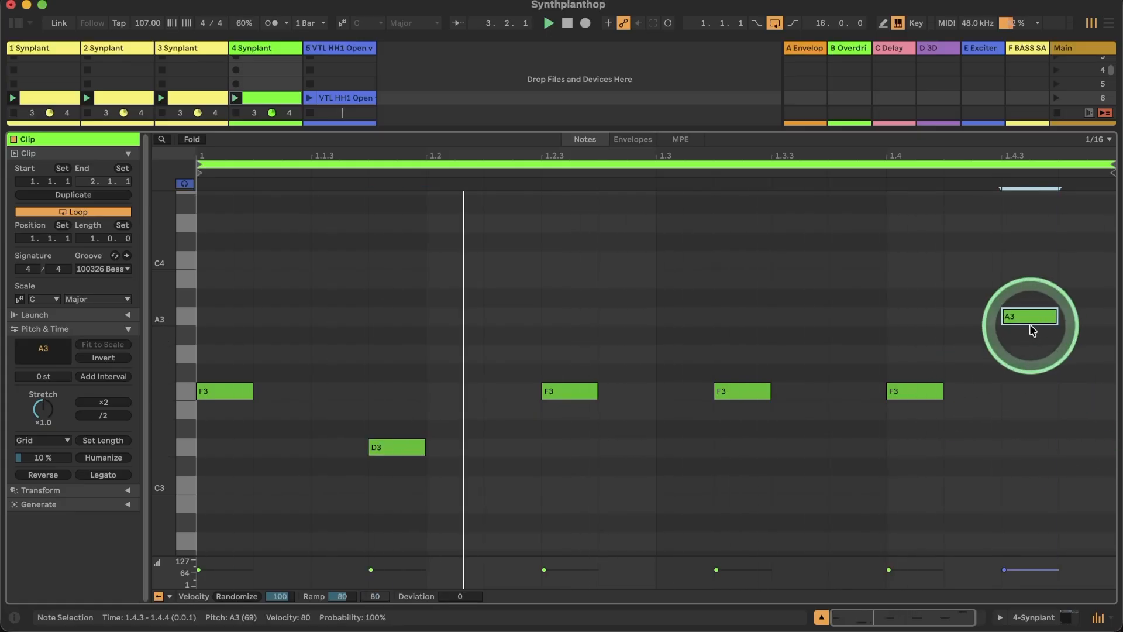
pyautogui.press('Down')
pyautogui.press('Down')
pyautogui.press('Down')
pyautogui.press('Down')
pyautogui.press('Down')
pyautogui.press('Down')
pyautogui.press('Down')
pyautogui.press('Down')
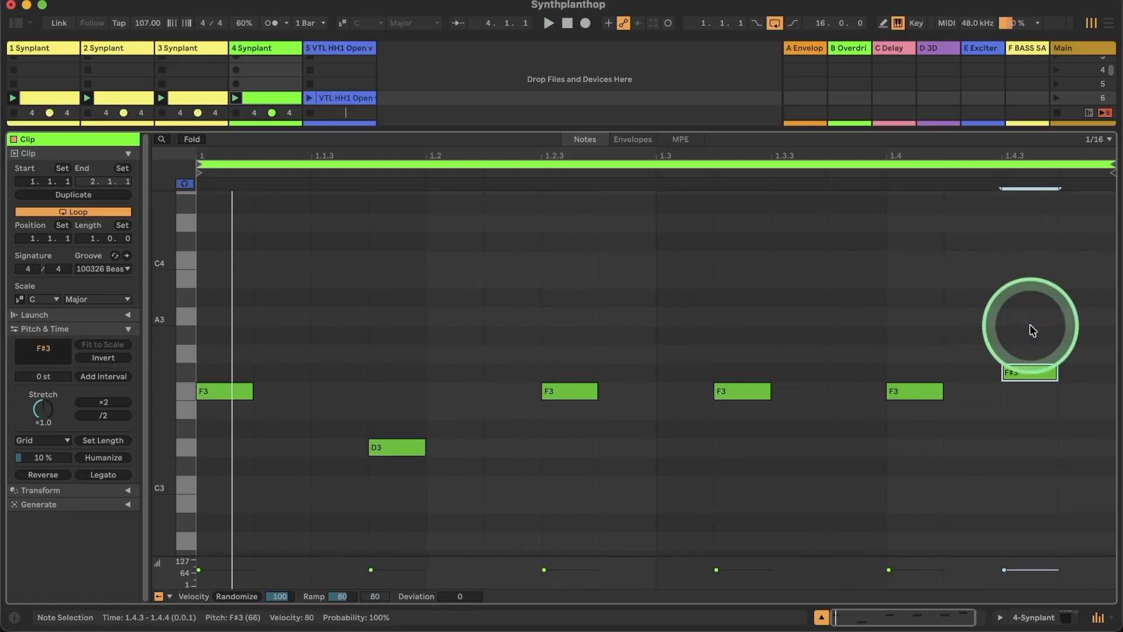
pyautogui.press('Down')
pyautogui.press('Down')
pyautogui.press('Down')
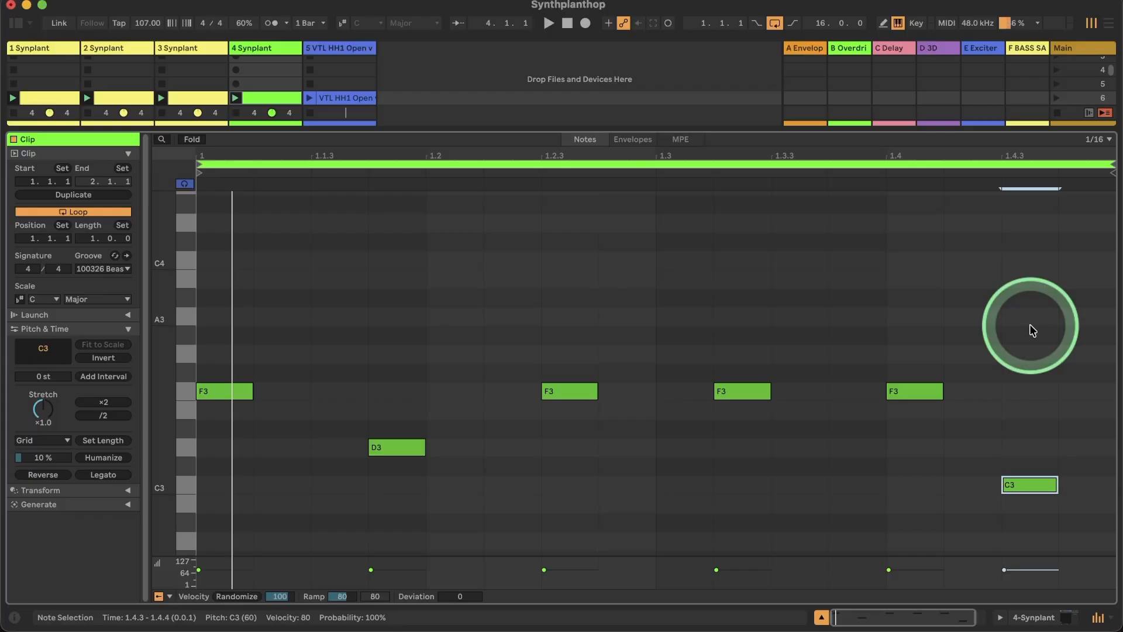
# Try the note at 1.4.3 on F3, and move it up to G3.
pyautogui.press('Up')
pyautogui.press('Up')
pyautogui.press('Up')
pyautogui.press('Up')
pyautogui.press('Up')
pyautogui.press('Up')
pyautogui.press('Up')
pyautogui.press('Up')
pyautogui.press('Up')
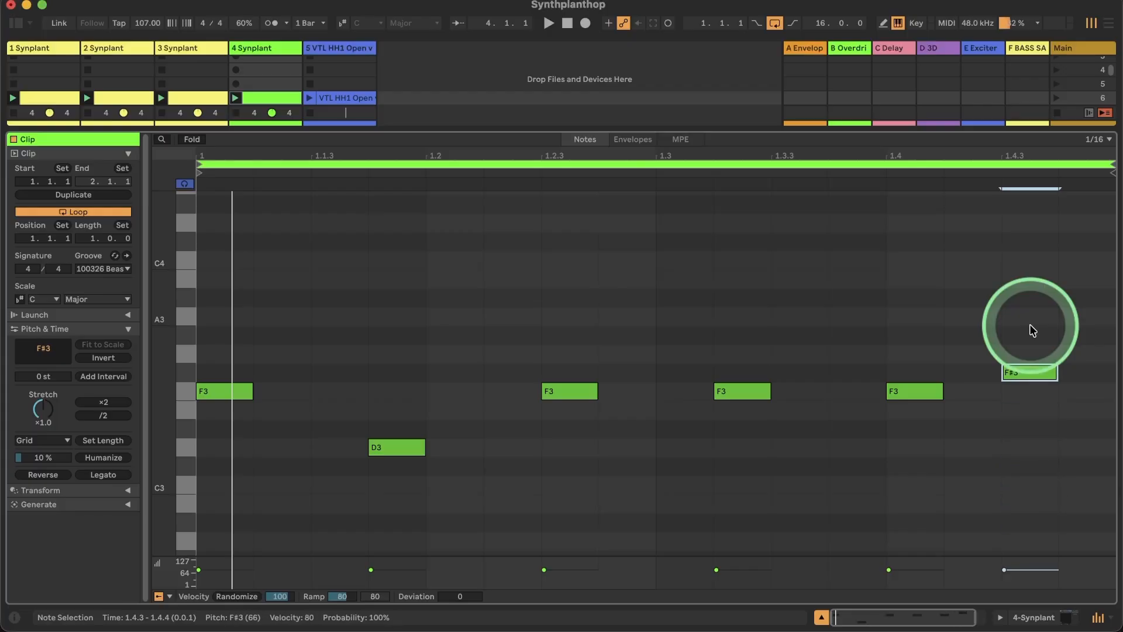
pyautogui.press('Down')
pyautogui.press('Down')
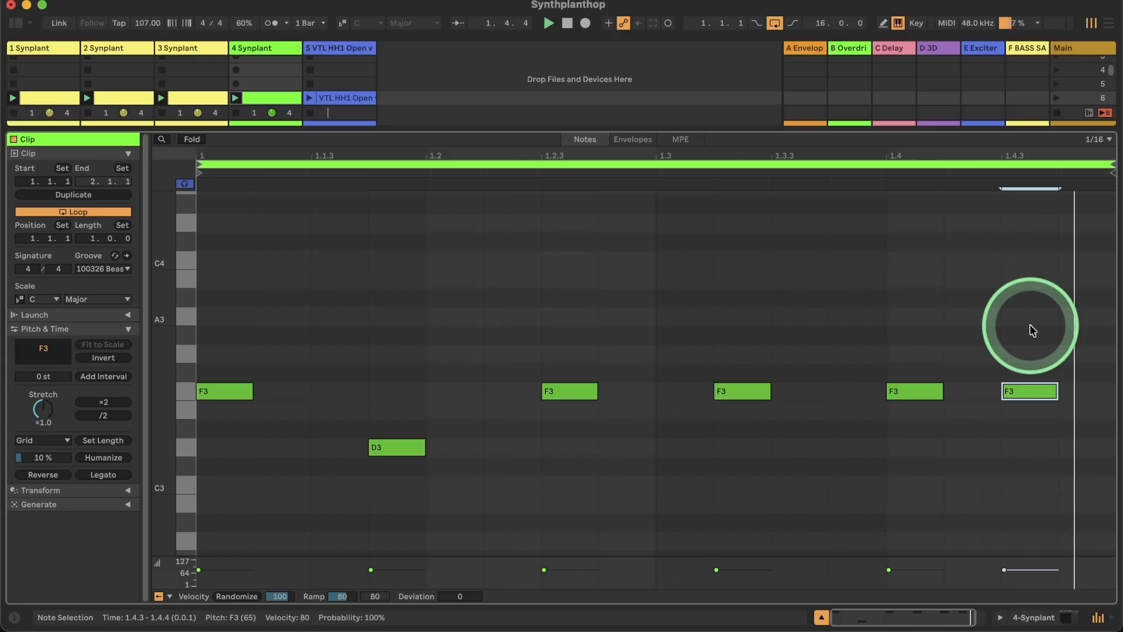
pyautogui.moveTo(1033, 392); pyautogui.dragTo(1033, 359)
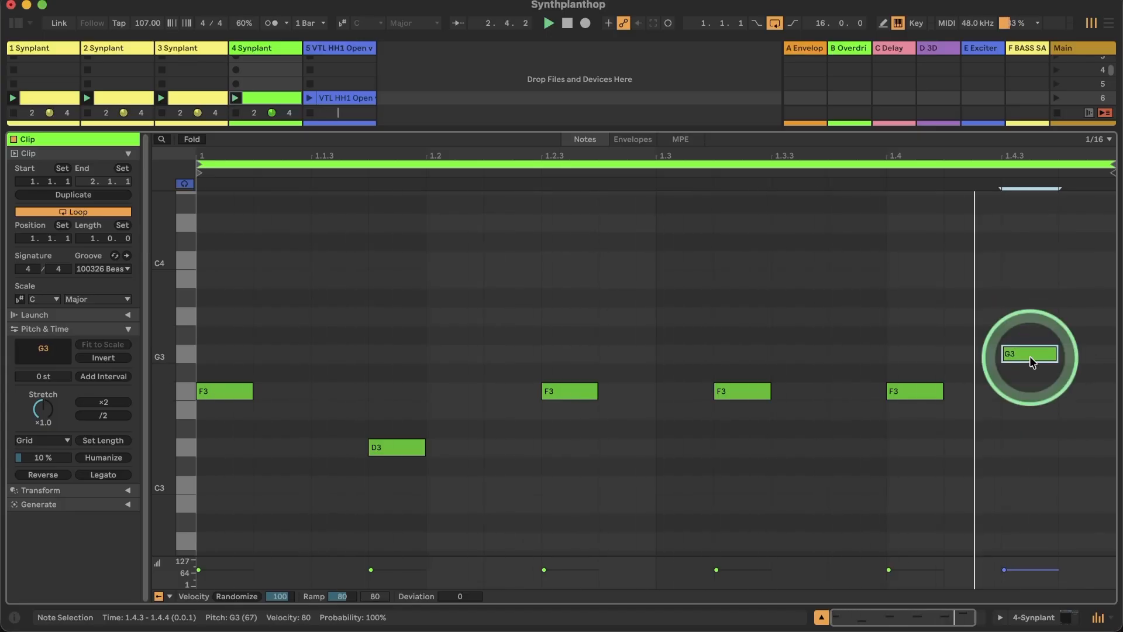
# Raise the clip's Mod Wheel Scaling automation from 1.1.4 through 1.2.1 to about half height using Draw Mode.
pyautogui.click(633, 139)
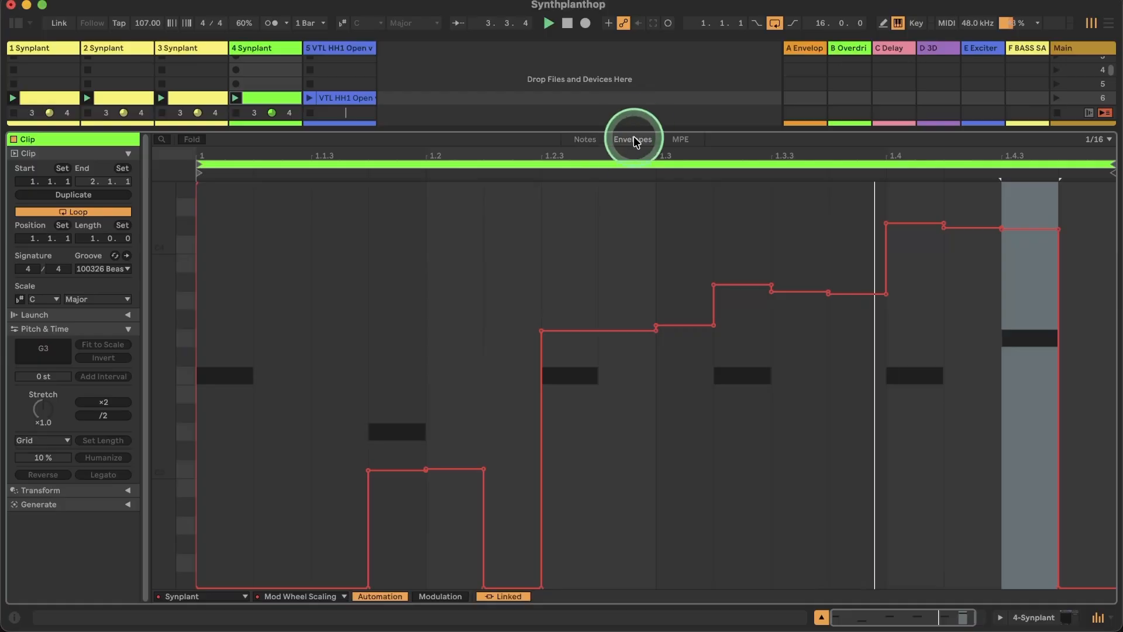
pyautogui.press('b')
pyautogui.click(395, 384)
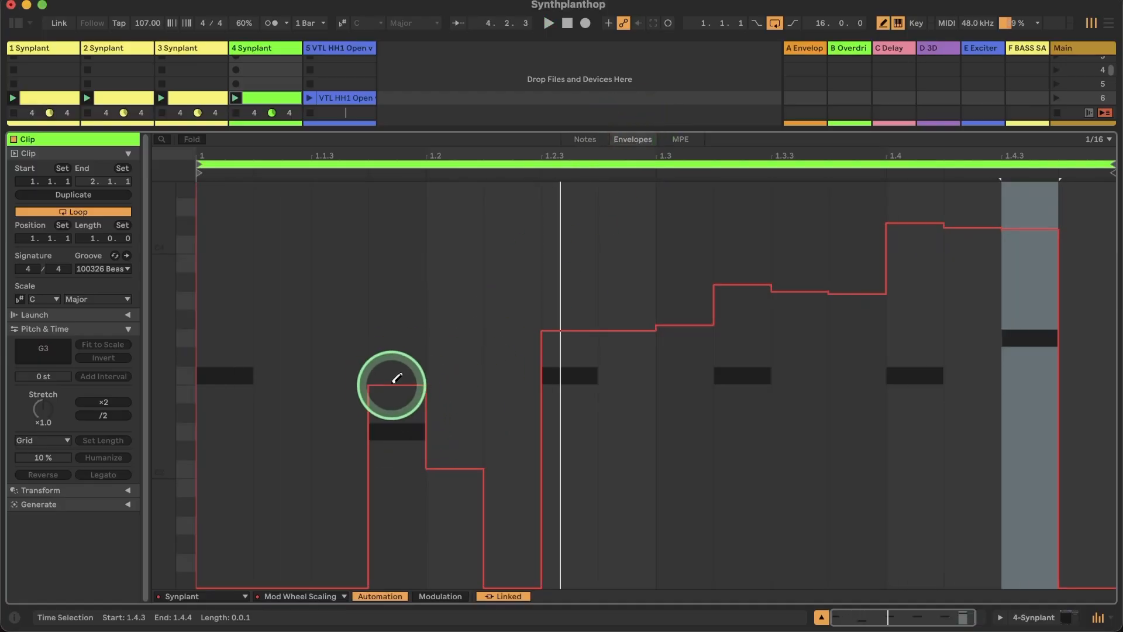
pyautogui.moveTo(397, 378)
pyautogui.mouseDown()
pyautogui.moveTo(386, 165)
pyautogui.moveTo(455, 183)
pyautogui.moveTo(454, 229)
pyautogui.moveTo(404, 354)
pyautogui.moveTo(401, 306)
pyautogui.moveTo(450, 279)
pyautogui.moveTo(446, 293)
pyautogui.moveTo(388, 343)
pyautogui.moveTo(394, 333)
pyautogui.moveTo(444, 338)
pyautogui.moveTo(410, 388)
pyautogui.moveTo(395, 375)
pyautogui.moveTo(447, 370)
pyautogui.moveTo(416, 370)
pyautogui.mouseUp()
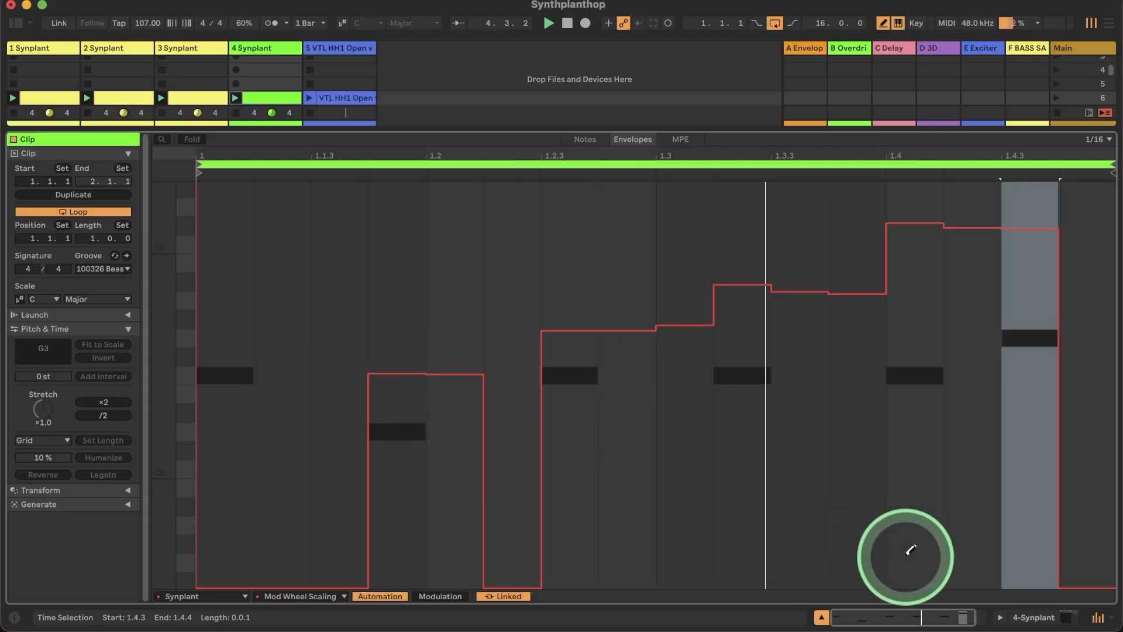
# Open Synplant on the 4 Synplant track and flatten the clip's Mod Wheel Scaling automation to 100% across the whole bar.
pyautogui.click(1045, 619)
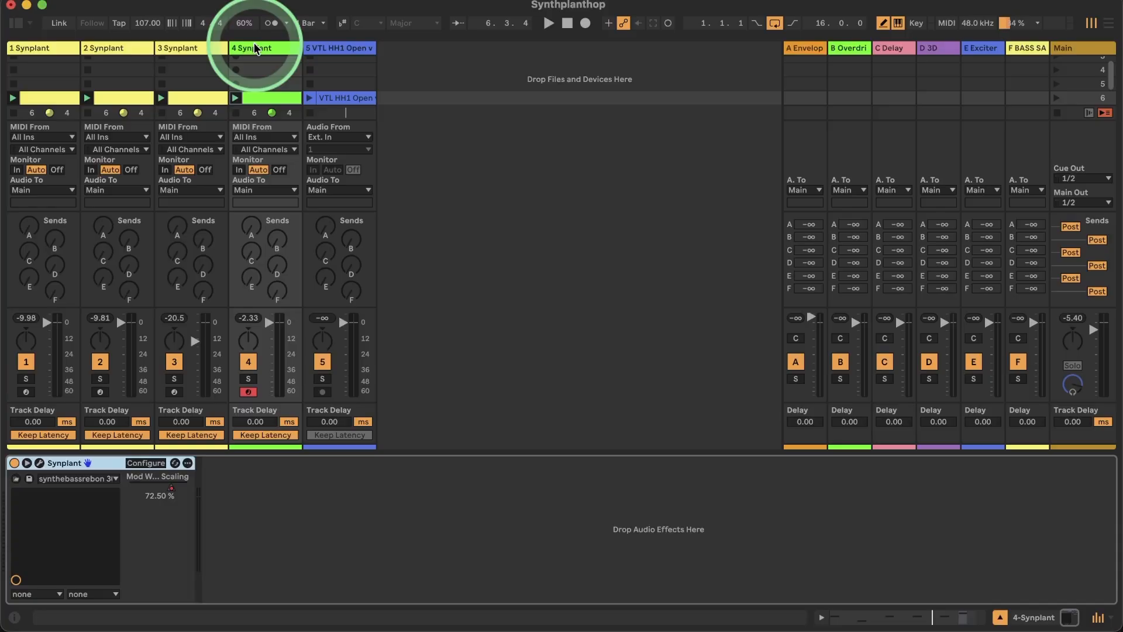
pyautogui.rightClick(254, 51)
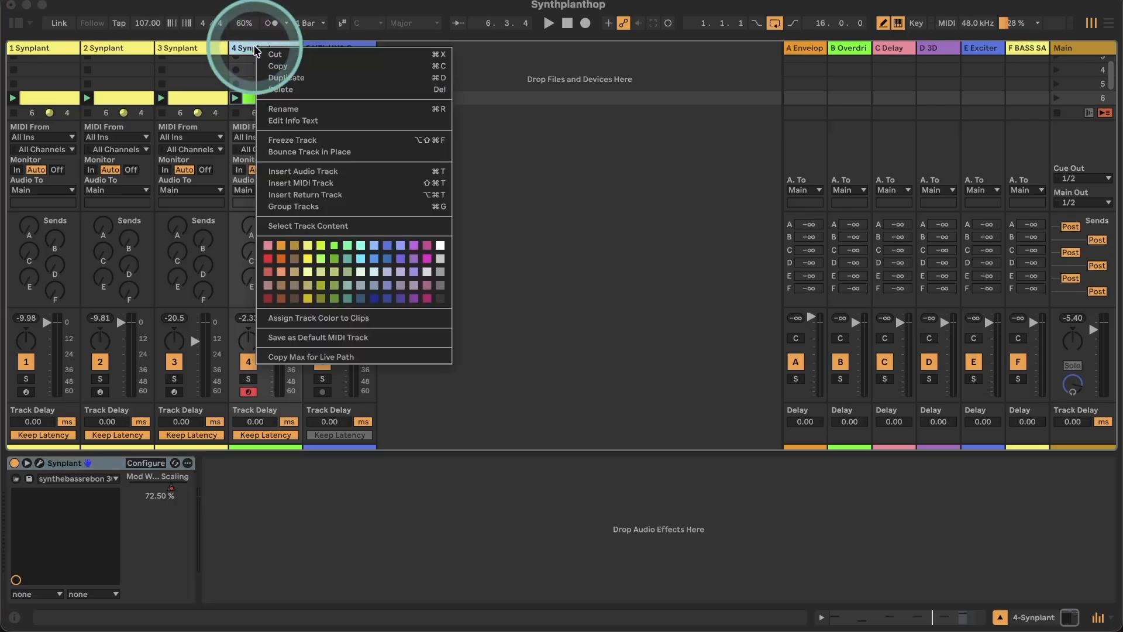
pyautogui.click(196, 126)
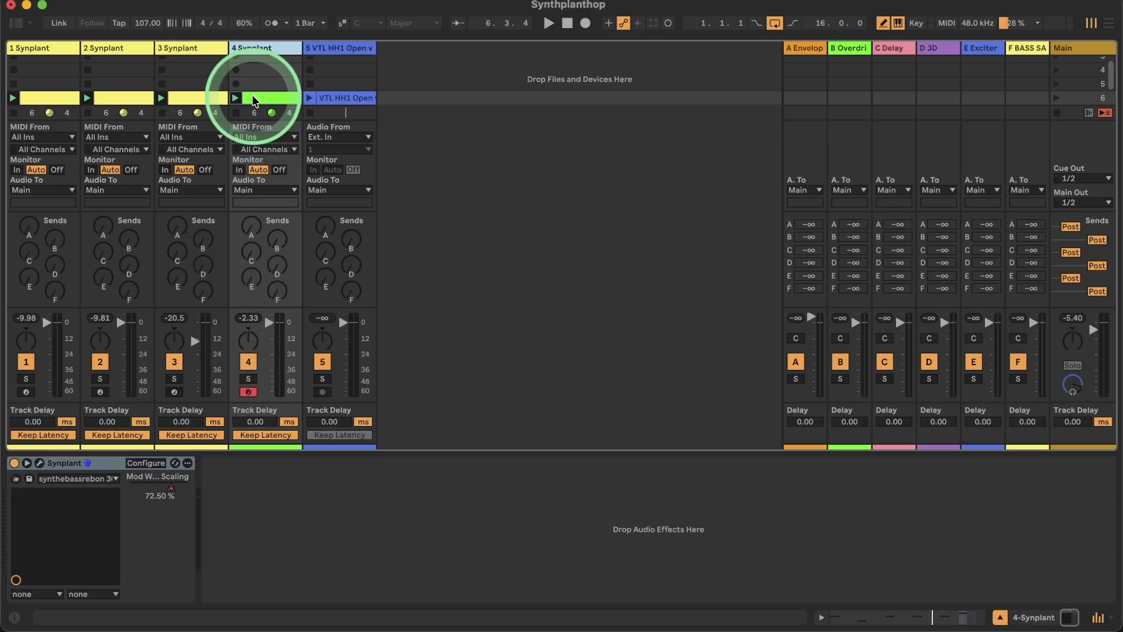
pyautogui.click(39, 464)
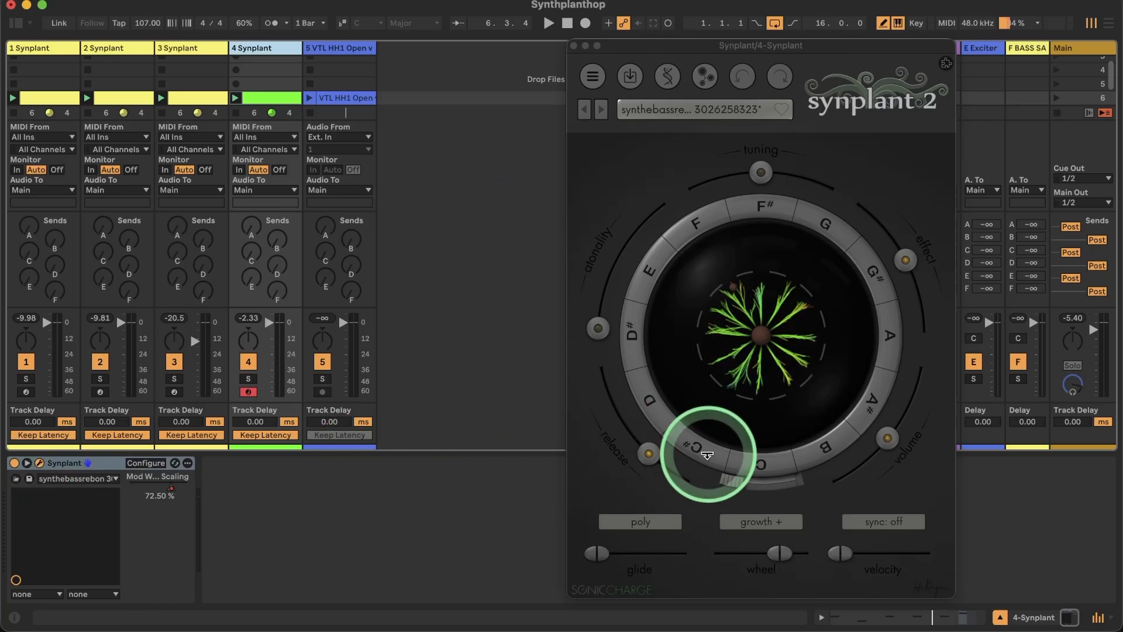
pyautogui.click(257, 97)
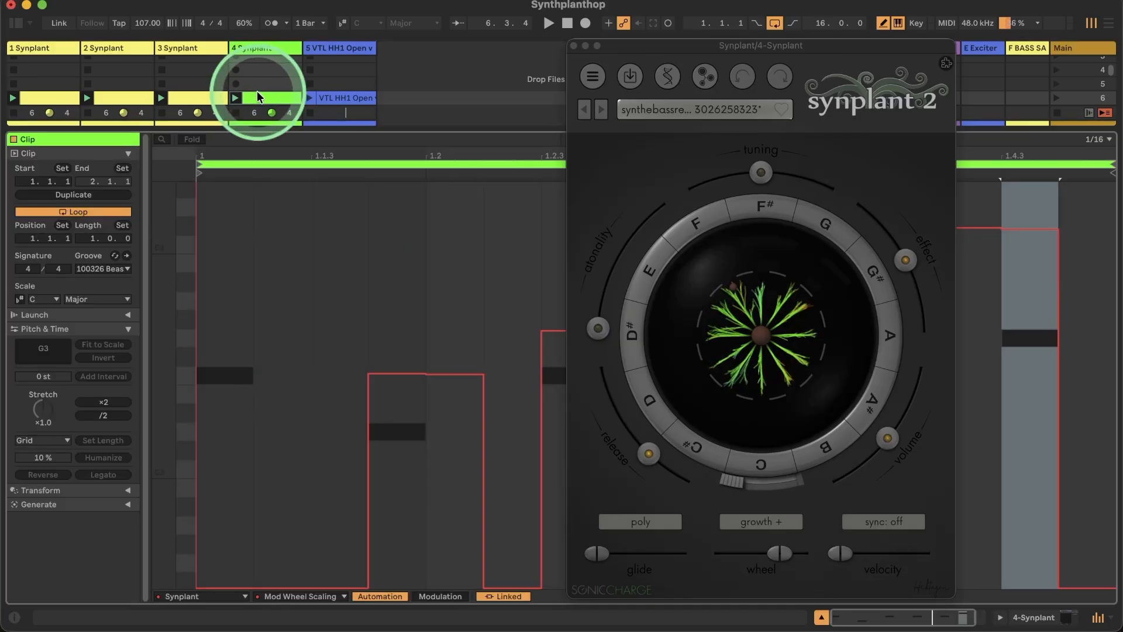
pyautogui.moveTo(233, 296)
pyautogui.mouseDown()
pyautogui.moveTo(234, 118)
pyautogui.moveTo(393, 95)
pyautogui.moveTo(1121, 53)
pyautogui.mouseUp()
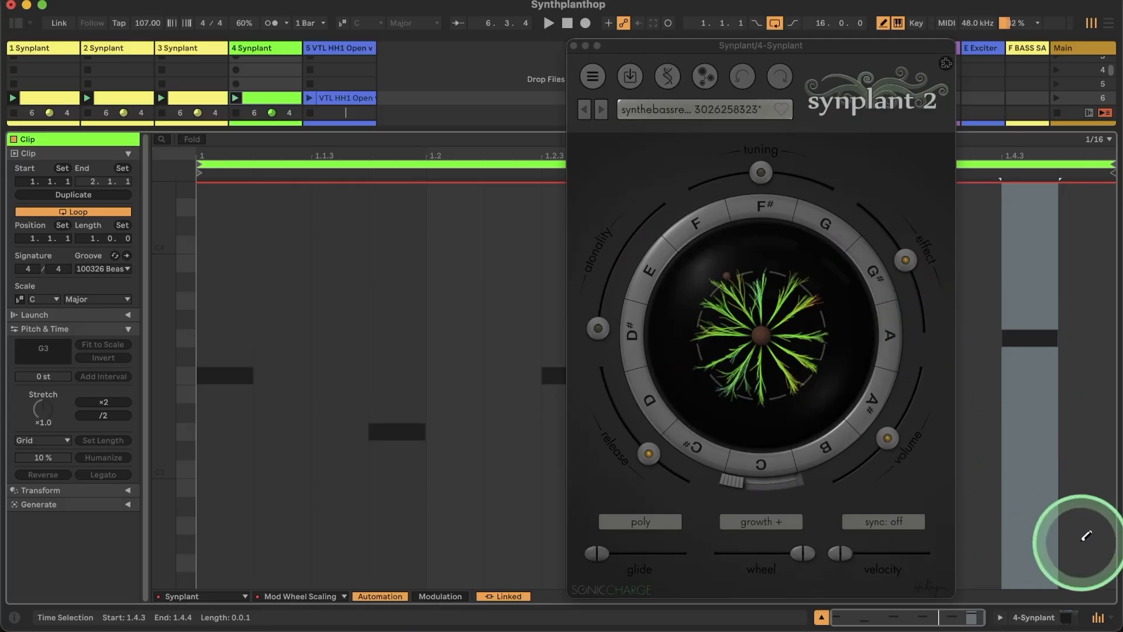
# Close the Synplant window and show the notes of the 4 Synplant clip.
pyautogui.click(1034, 617)
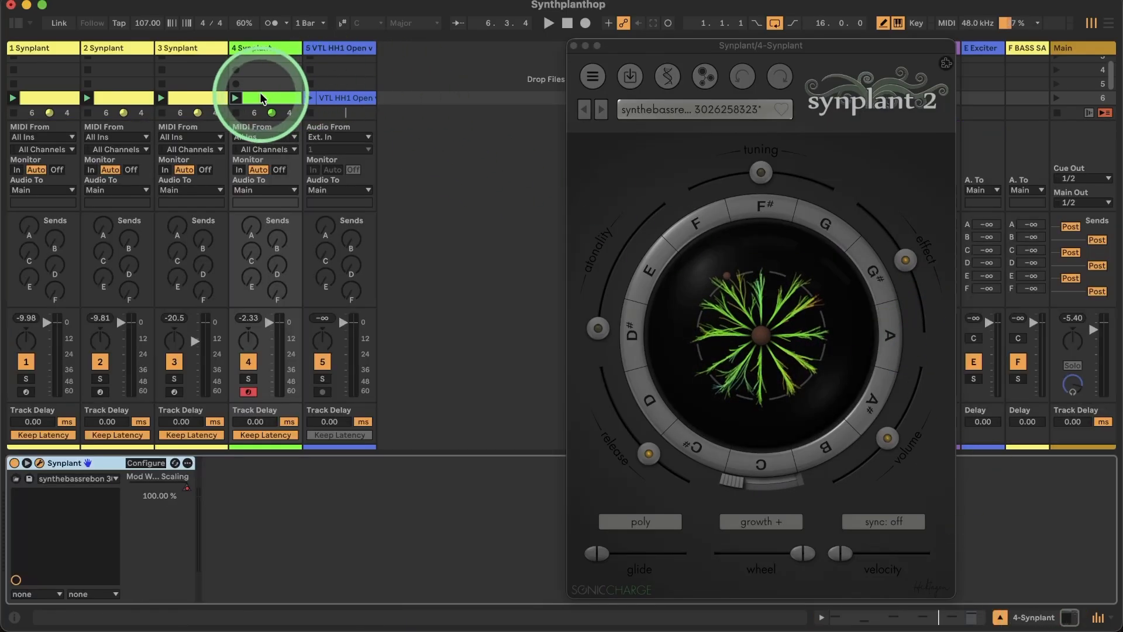
pyautogui.scroll(-3, 261, 97)
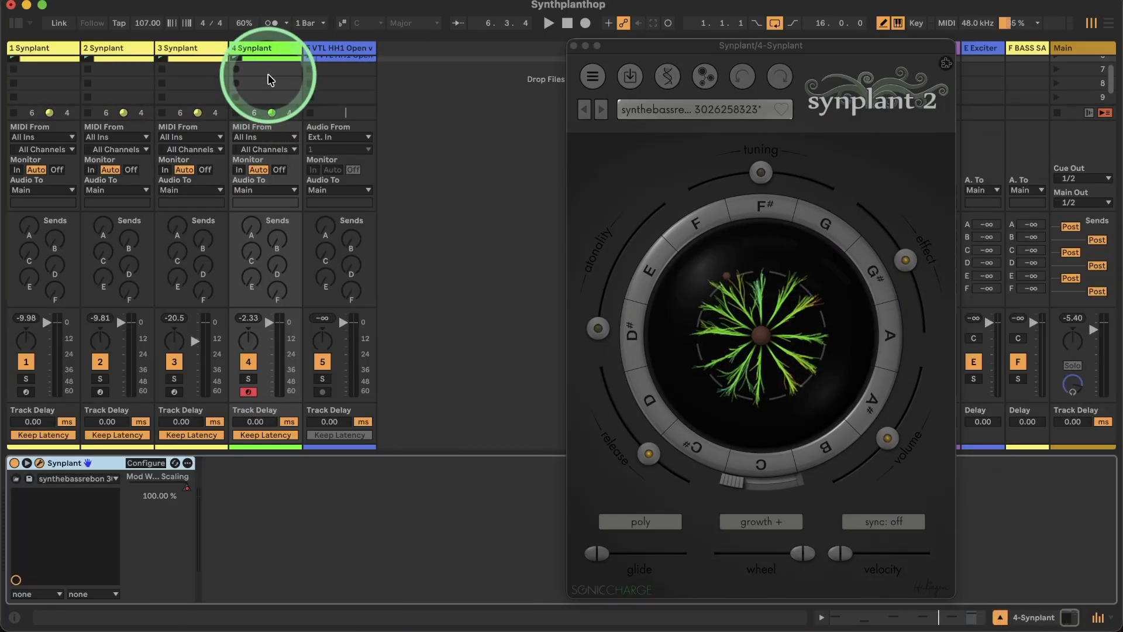
pyautogui.scroll(2, 269, 78)
pyautogui.click(263, 74)
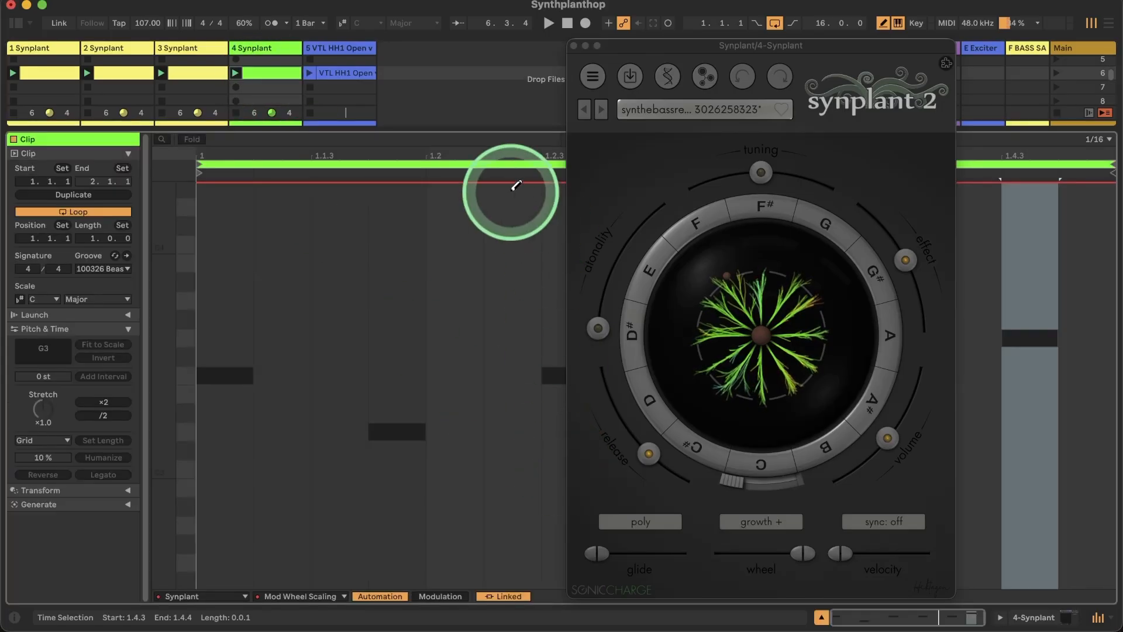
pyautogui.click(574, 45)
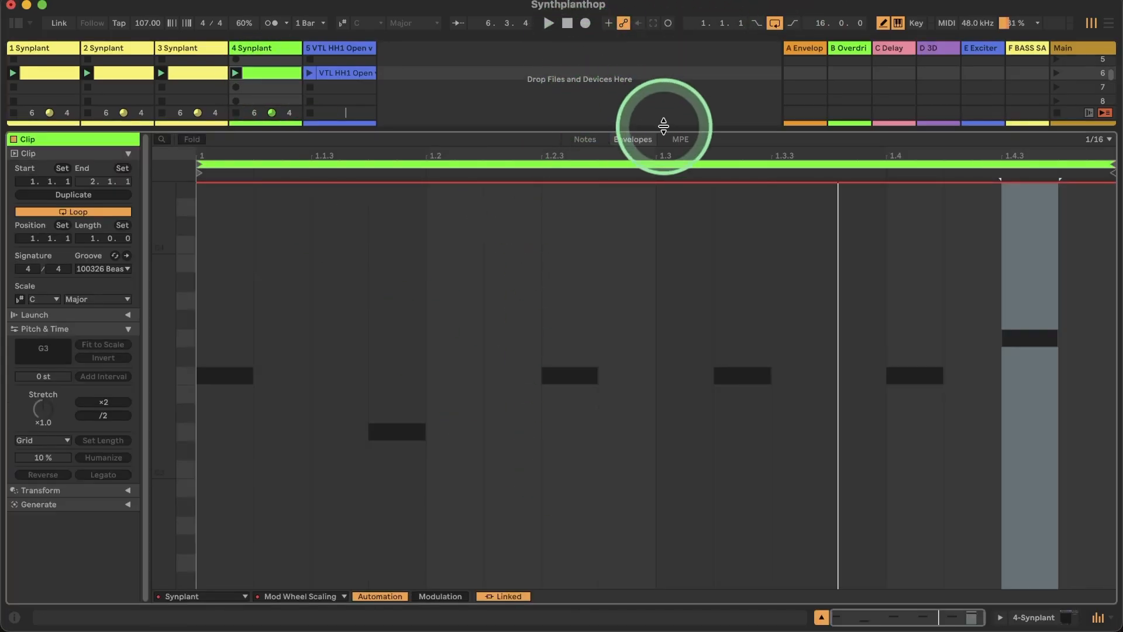
pyautogui.click(585, 139)
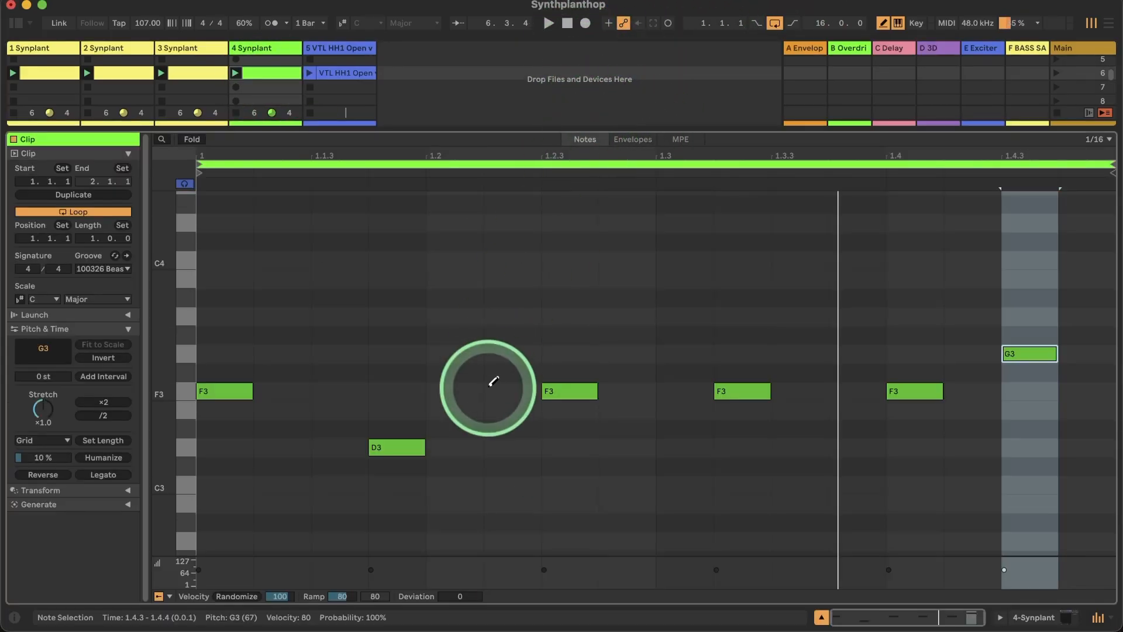
# Replace the F3 notes at 1.2.3 and 1.3.2 with A3 notes.
pyautogui.click(564, 388)
pyautogui.click(566, 315)
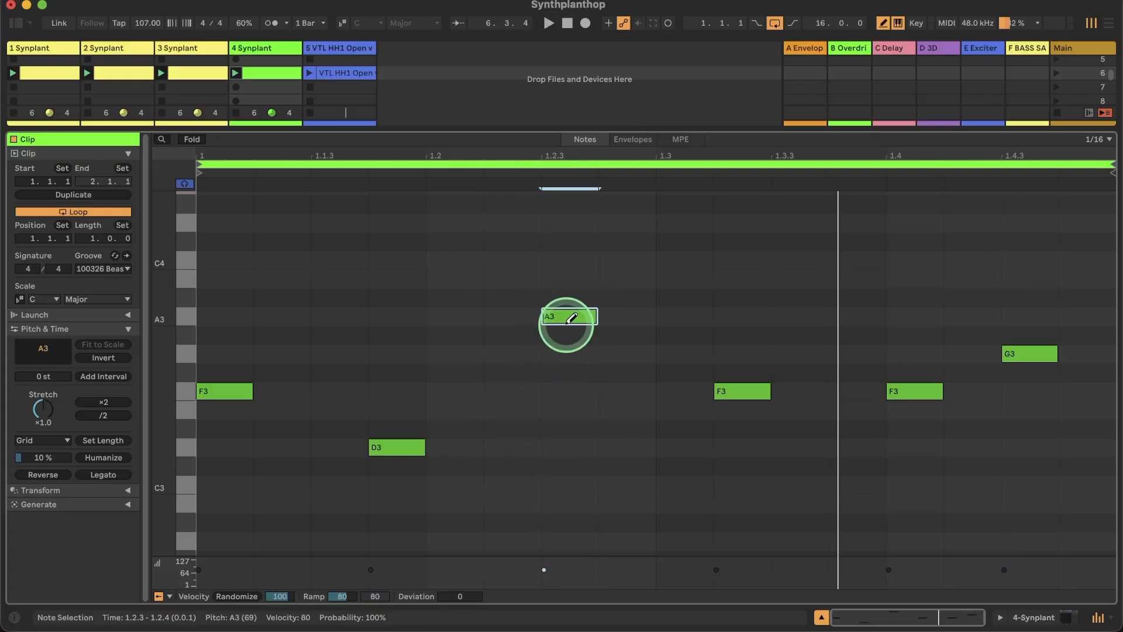
pyautogui.click(742, 390)
pyautogui.click(742, 316)
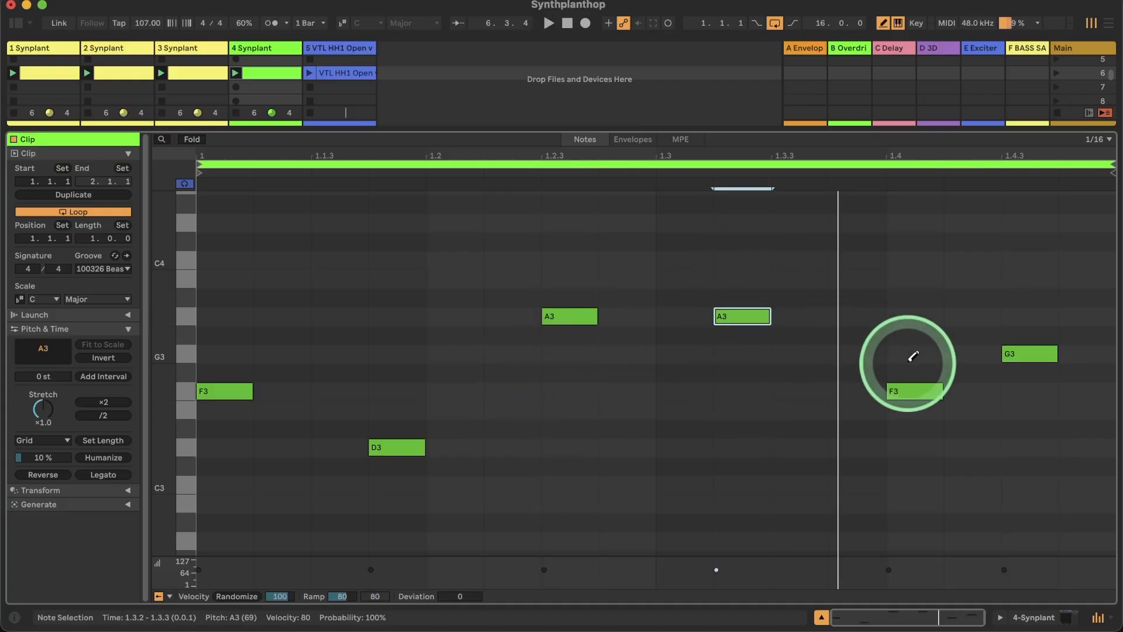
# Play the beat and replace the D3 note at 1.1.4 with a D3 at 1.1.3, keeping the F3 at 1.1.1.
pyautogui.press('space')
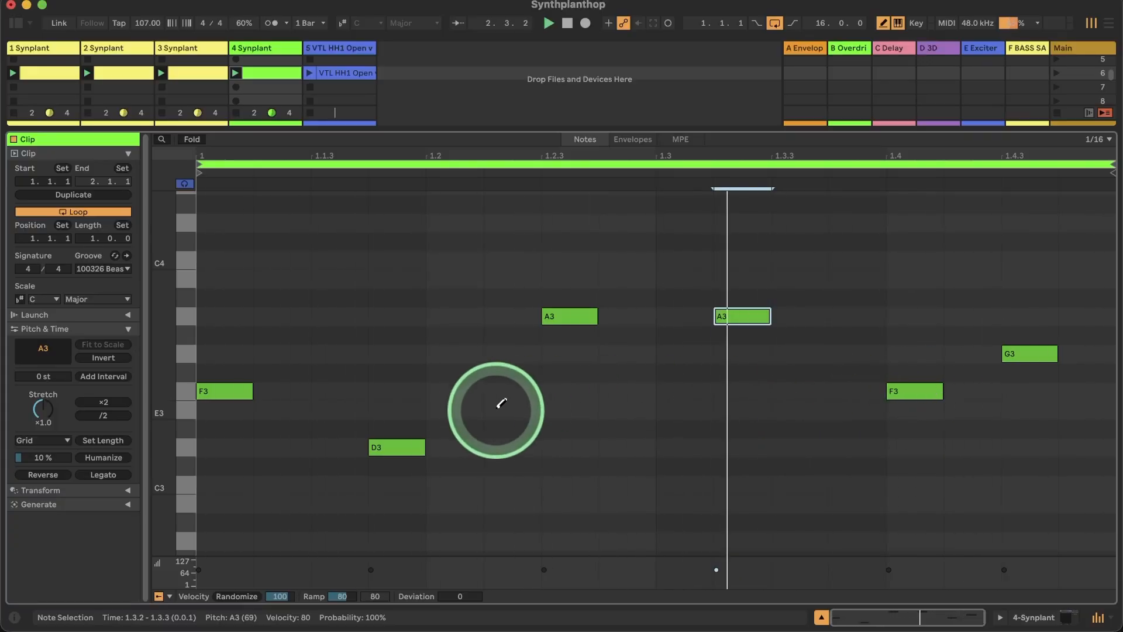
pyautogui.click(388, 447)
pyautogui.click(351, 447)
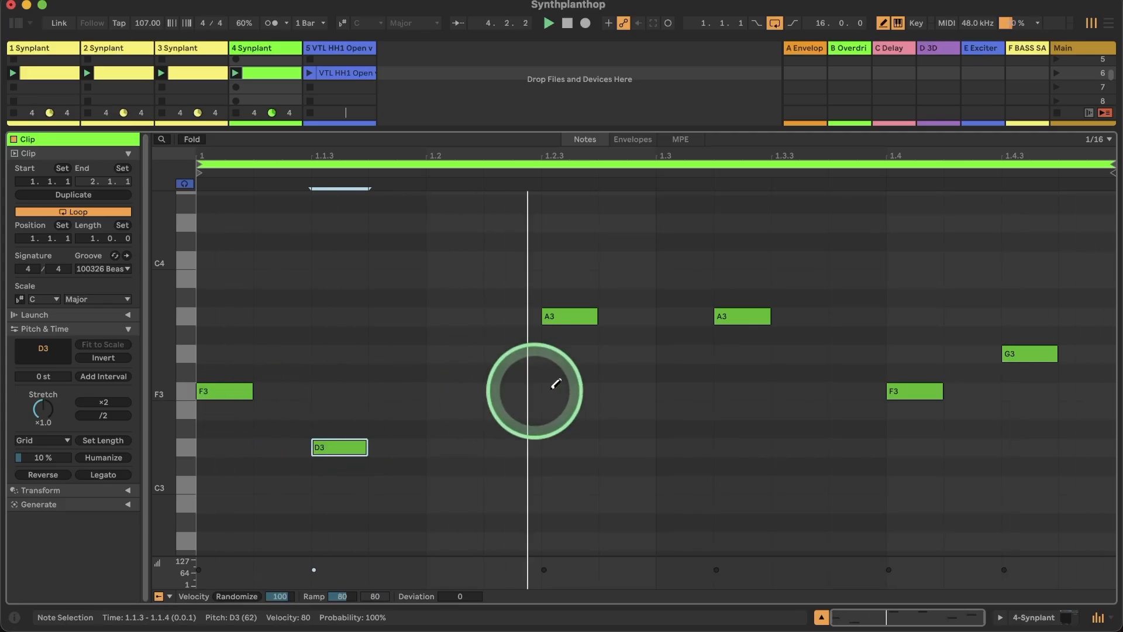
pyautogui.click(230, 389)
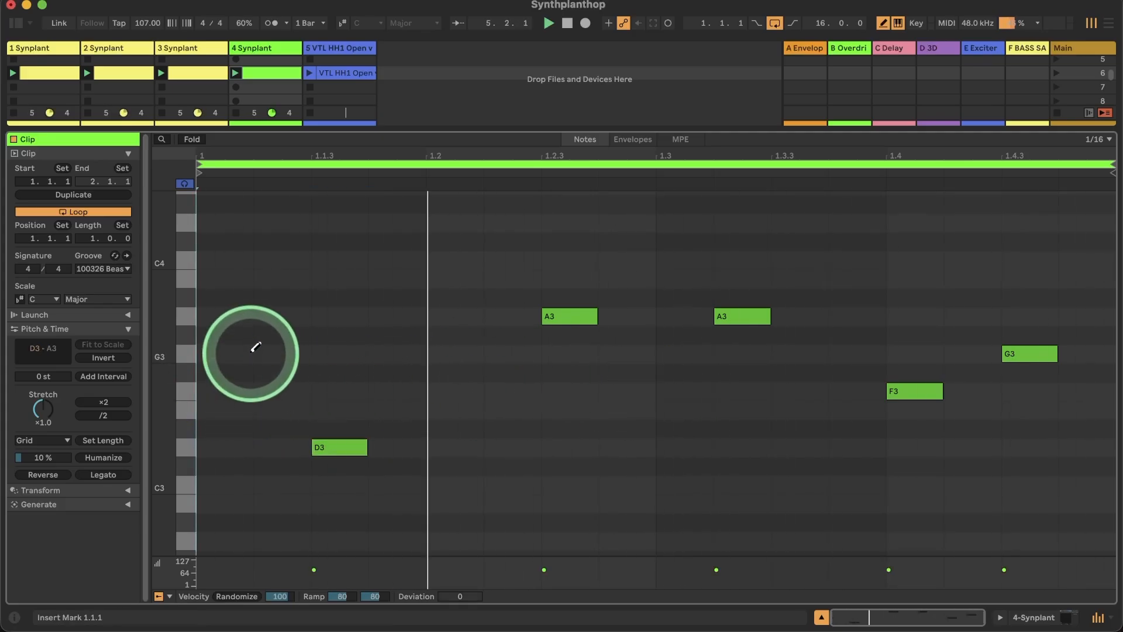
pyautogui.click(225, 392)
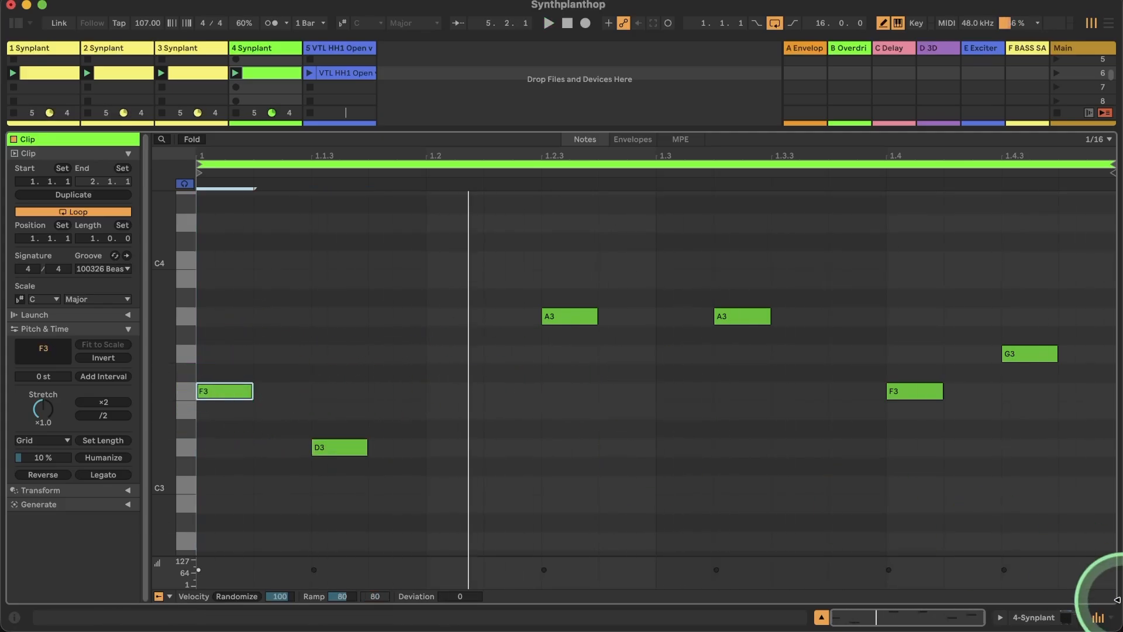
# Open Synplant on the 4 Synplant track and load random user-patch sounds onto the F branch.
pyautogui.click(1034, 617)
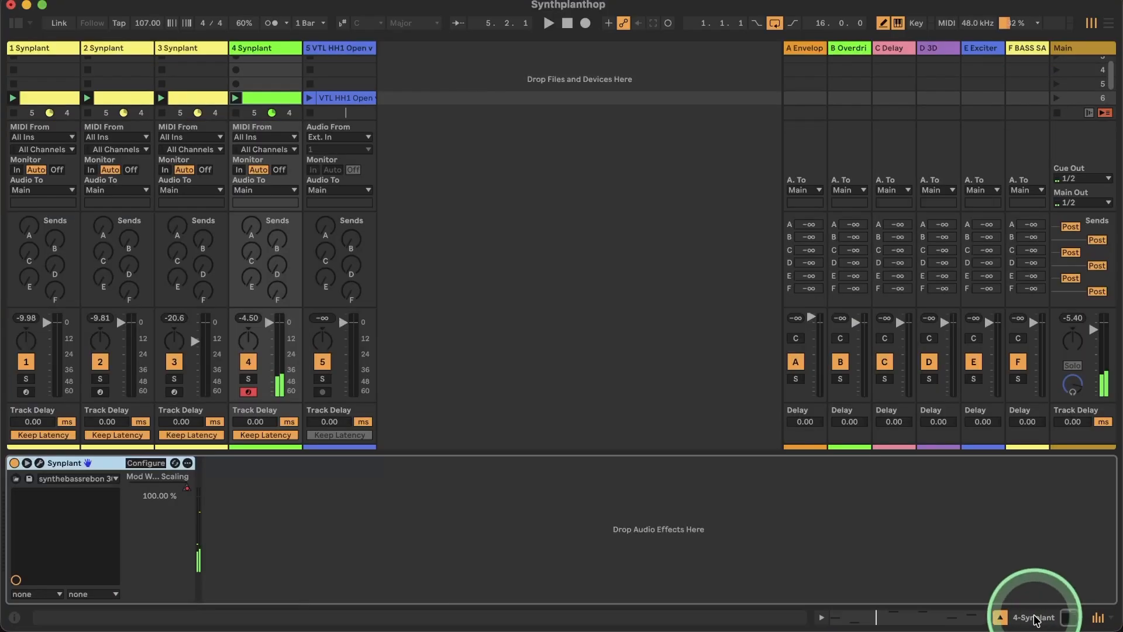
pyautogui.click(39, 463)
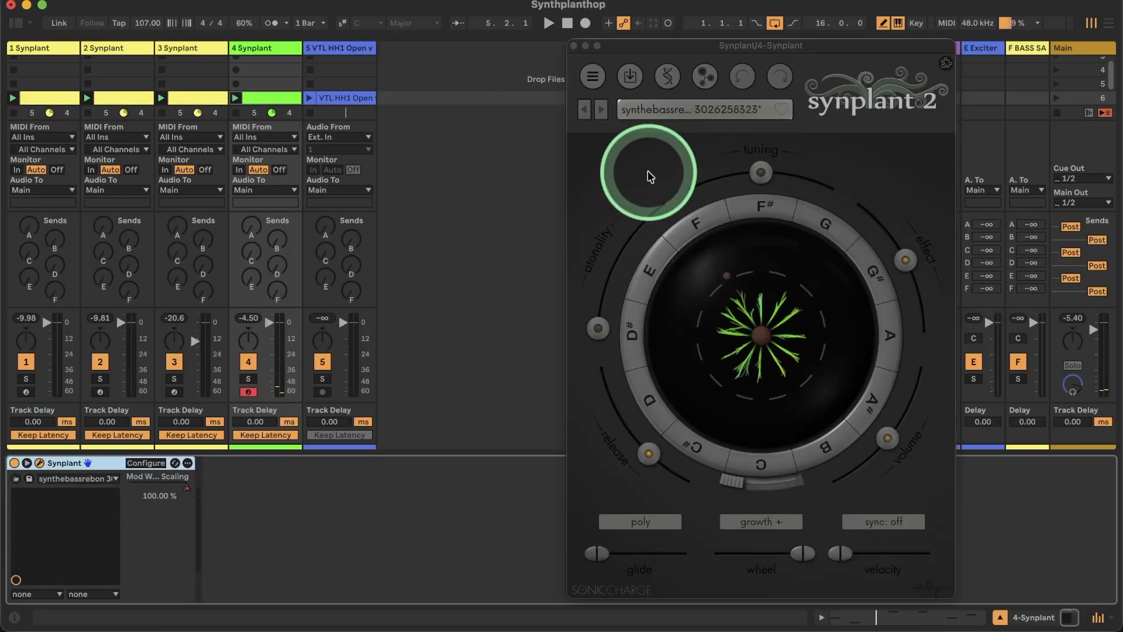
pyautogui.click(713, 213)
pyautogui.press('super')
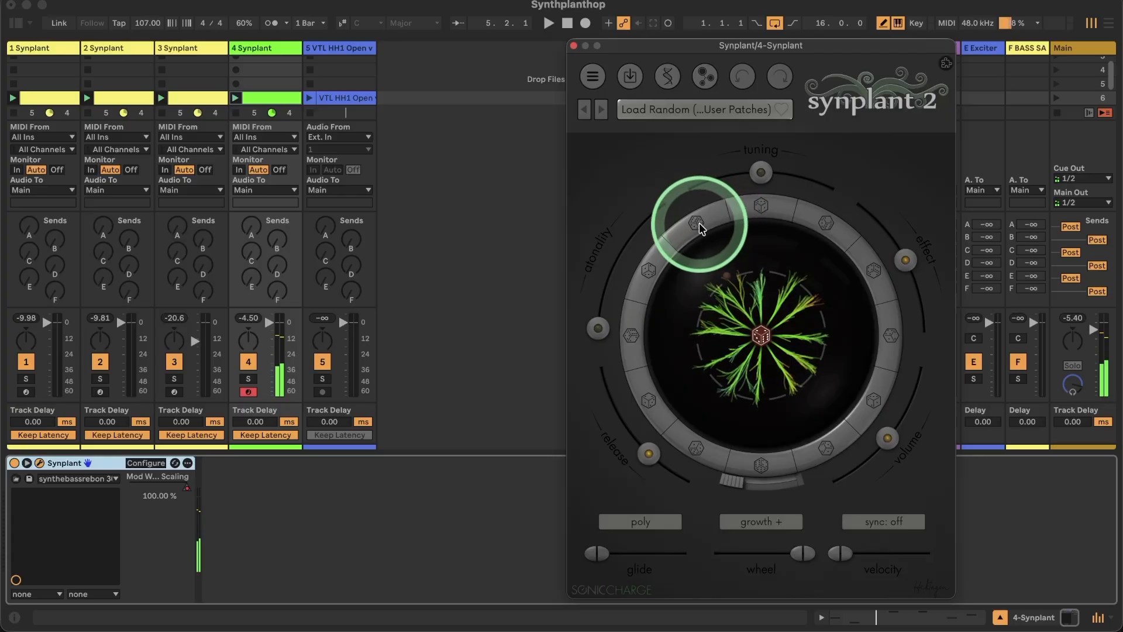
pyautogui.click(697, 224)
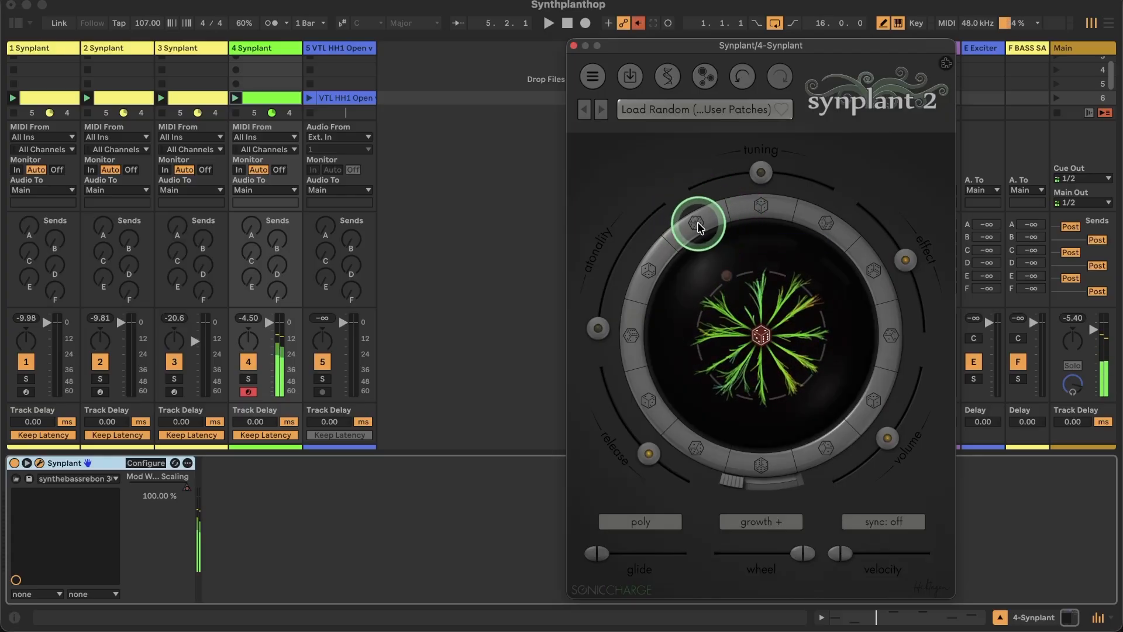
pyautogui.click(697, 224)
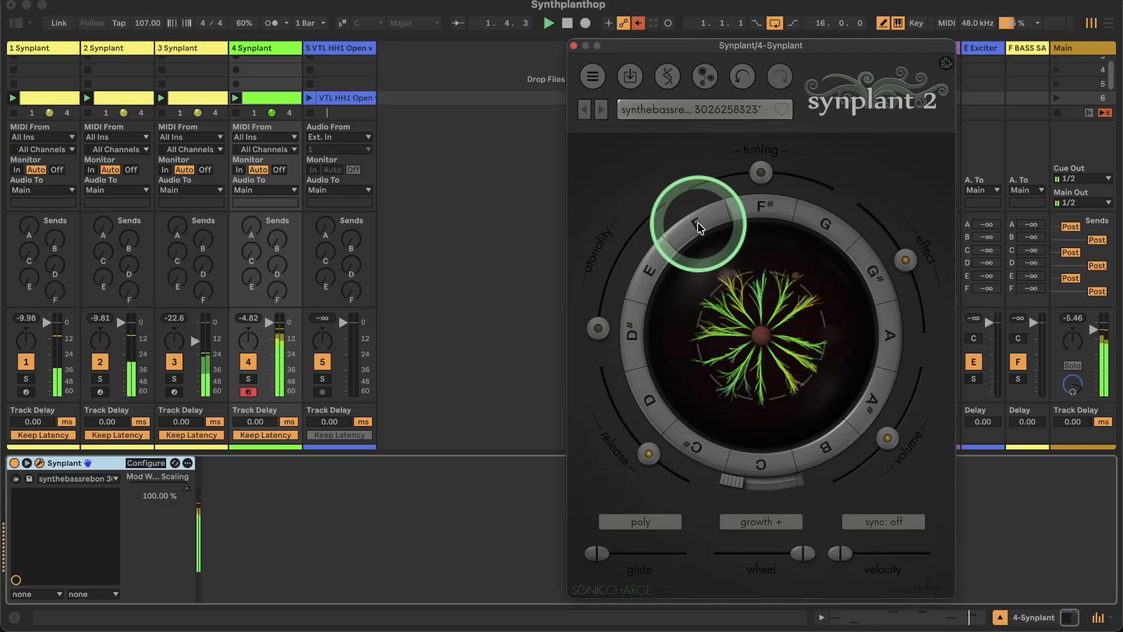
# Set Synplant's voice mode to mono and turn down adj_pan in the Filter and effects genes.
pyautogui.click(642, 522)
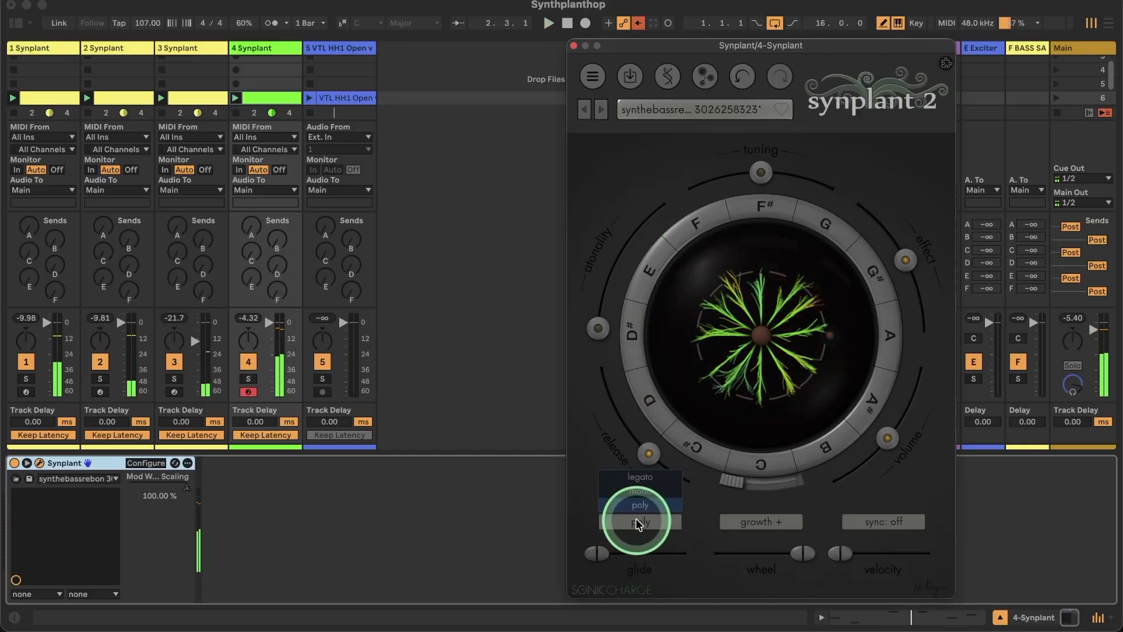
pyautogui.click(642, 492)
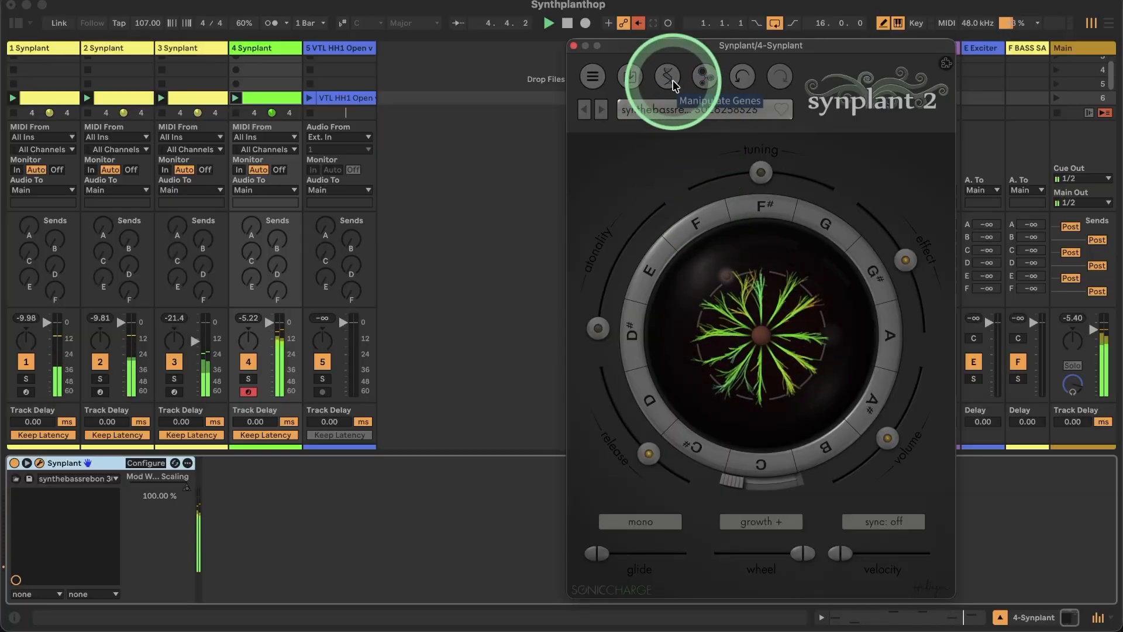
pyautogui.click(673, 85)
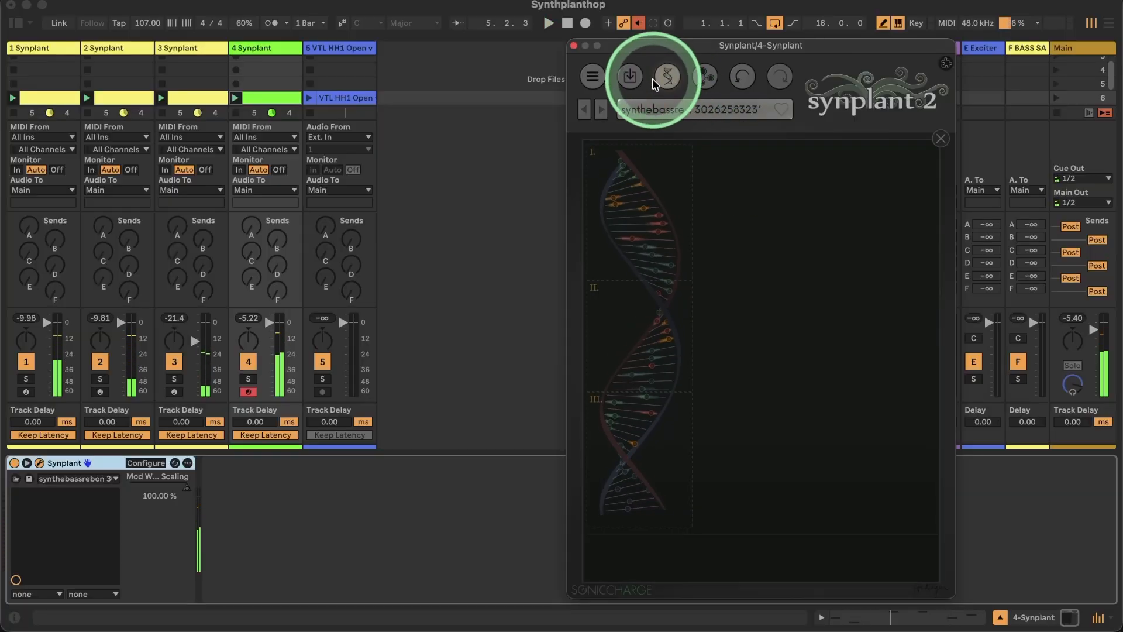
pyautogui.click(687, 447)
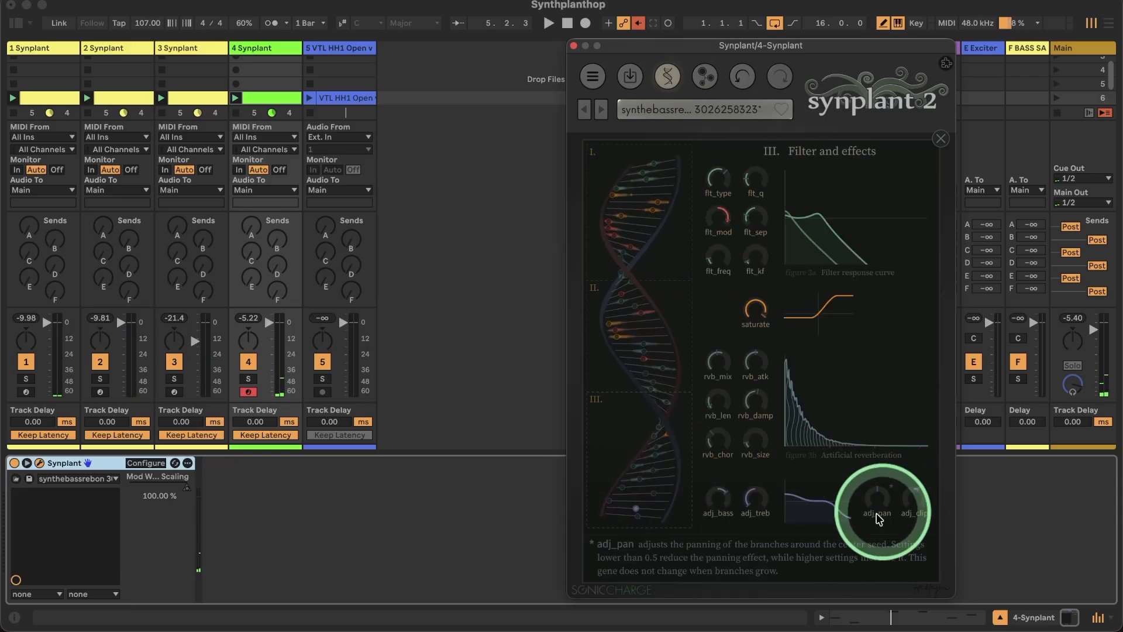
pyautogui.click(881, 505)
pyautogui.moveTo(881, 505); pyautogui.dragTo(881, 554)
pyautogui.moveTo(881, 626); pyautogui.dragTo(880, 625)
pyautogui.press('space')
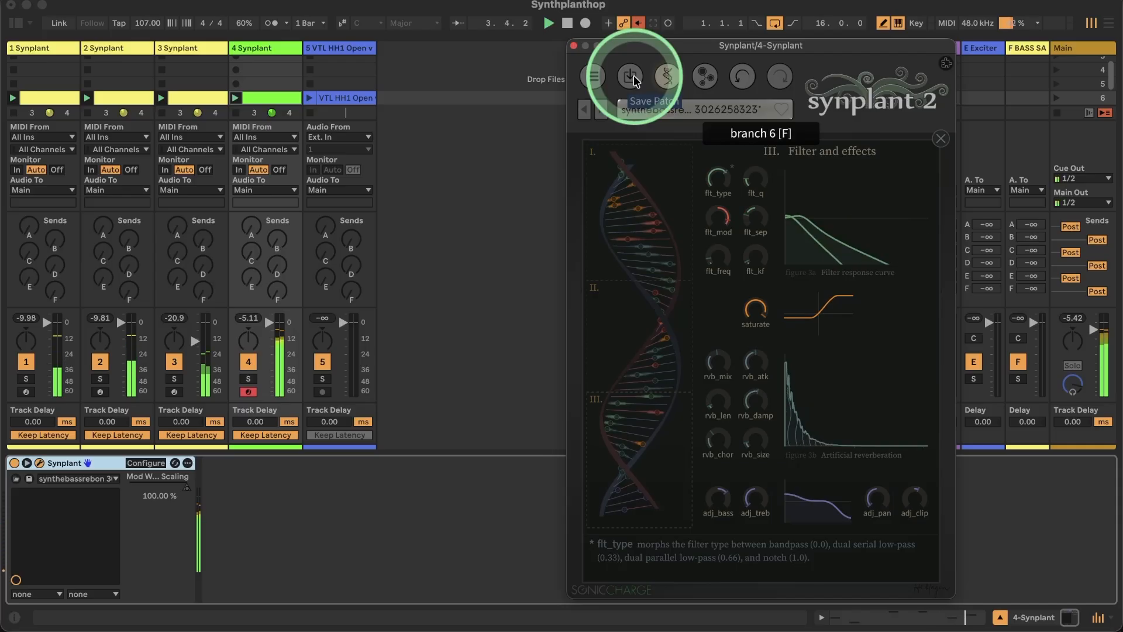
# Show the notes of the 4 Synplant clip with the Synplant window moved aside, and add a G#3 note at 1.2.1.
pyautogui.click(261, 101)
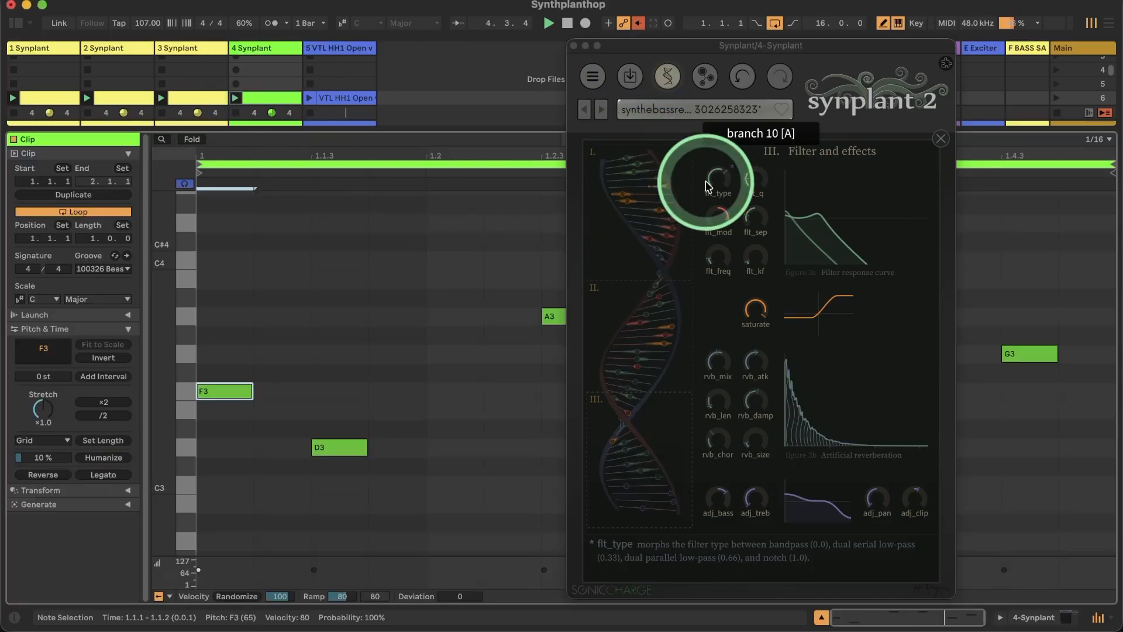
pyautogui.moveTo(652, 47); pyautogui.dragTo(810, 435)
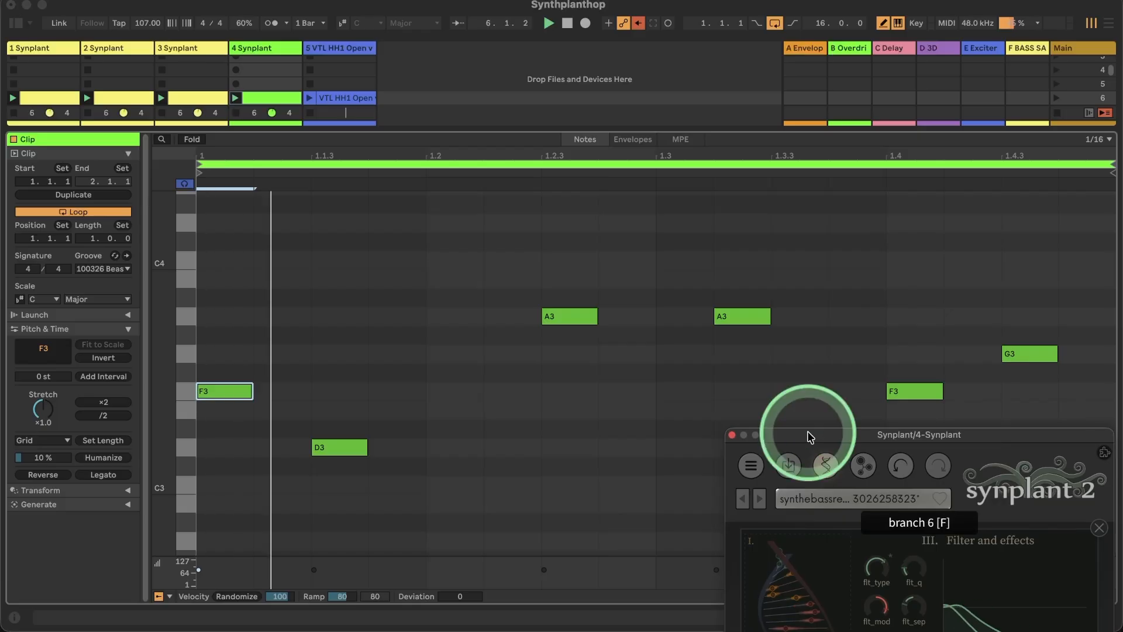
pyautogui.click(456, 215)
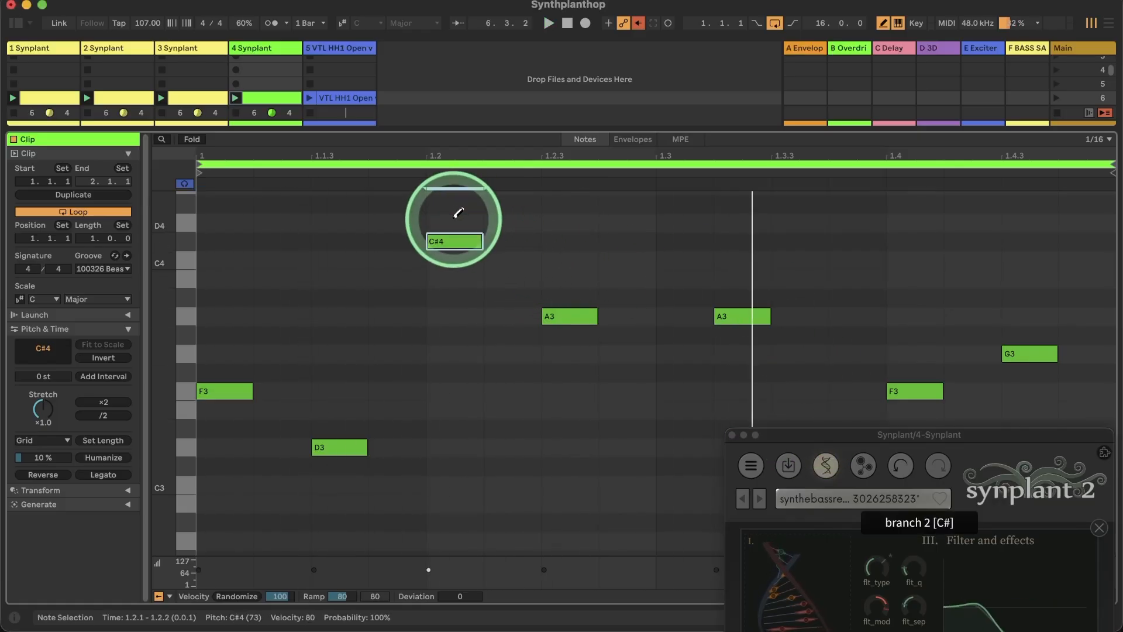
pyautogui.press('Down')
pyautogui.press('Down')
pyautogui.press('Down')
pyautogui.press('Down')
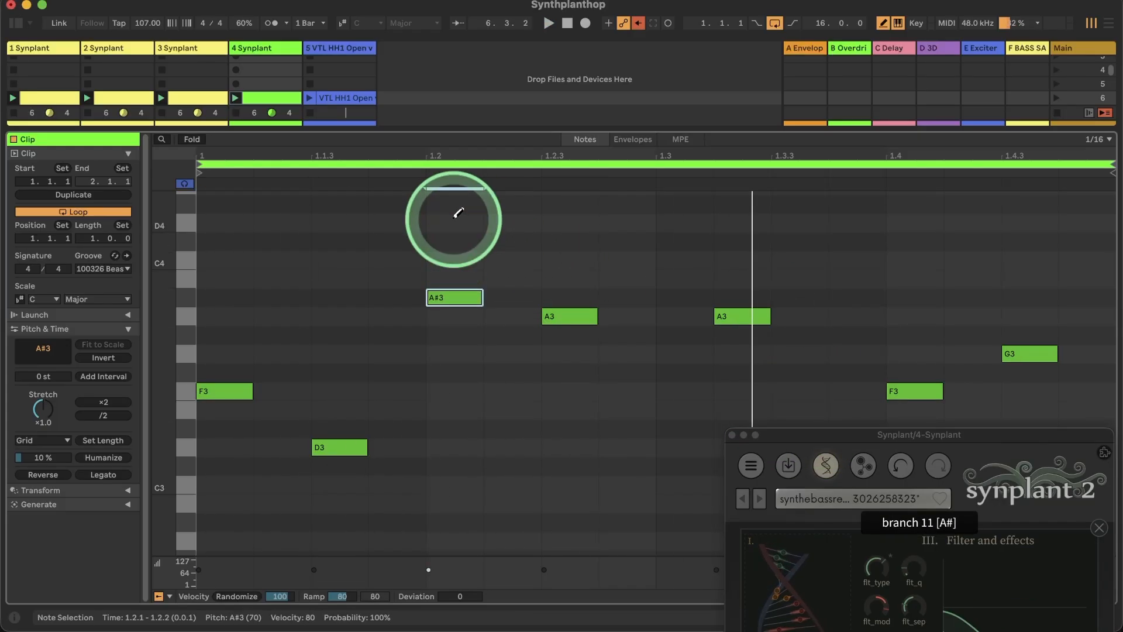
pyautogui.press('Up')
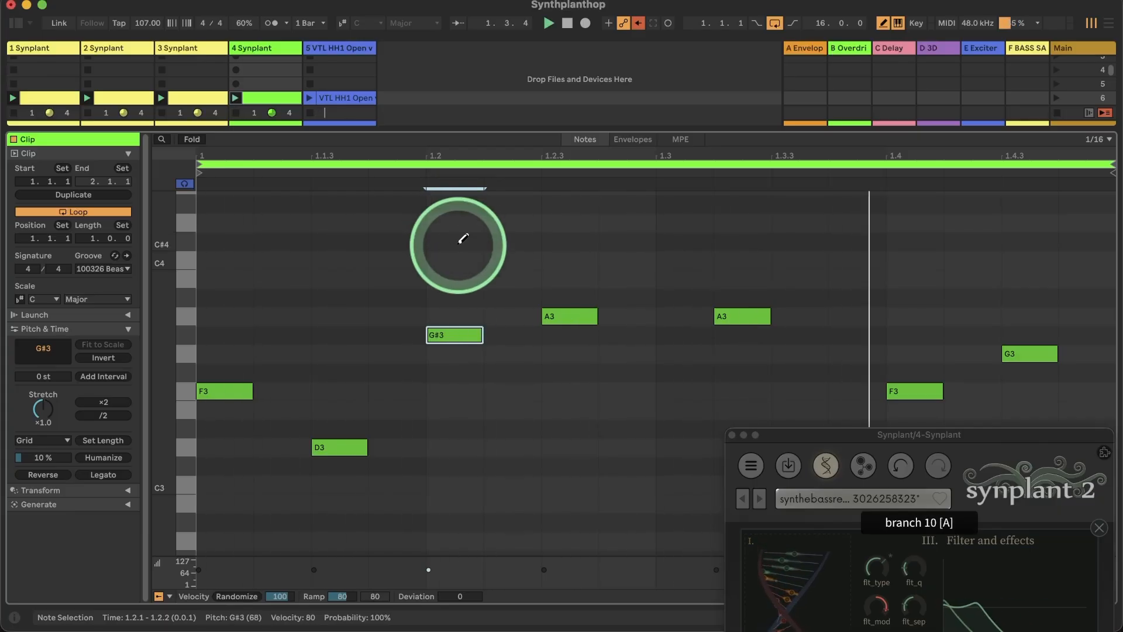
pyautogui.moveTo(441, 330); pyautogui.dragTo(410, 332)
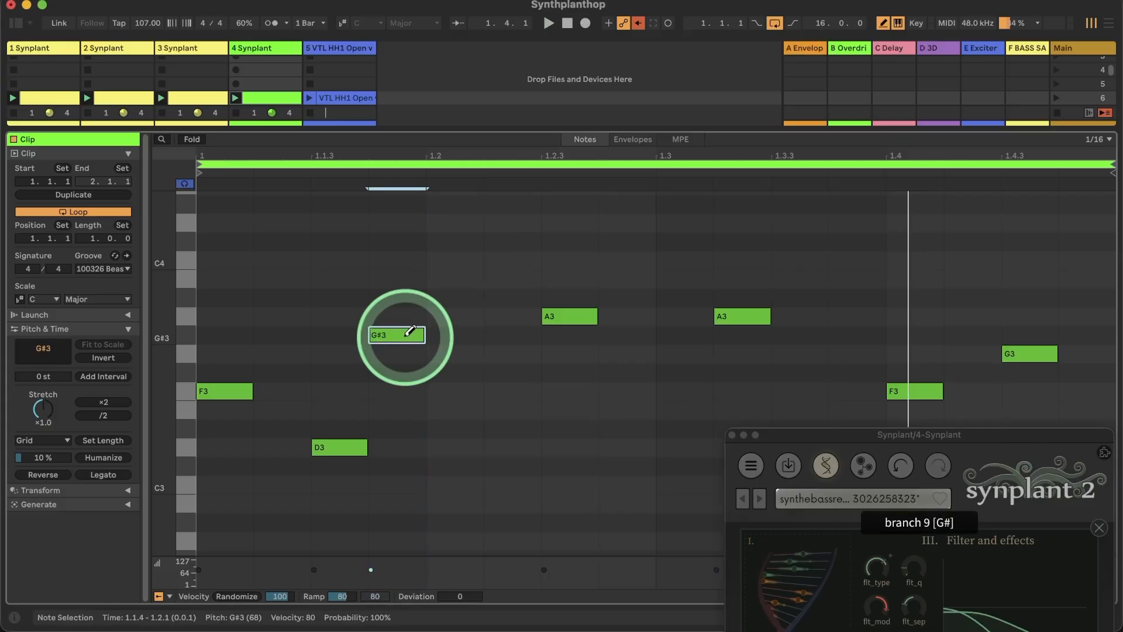
pyautogui.press('Right')
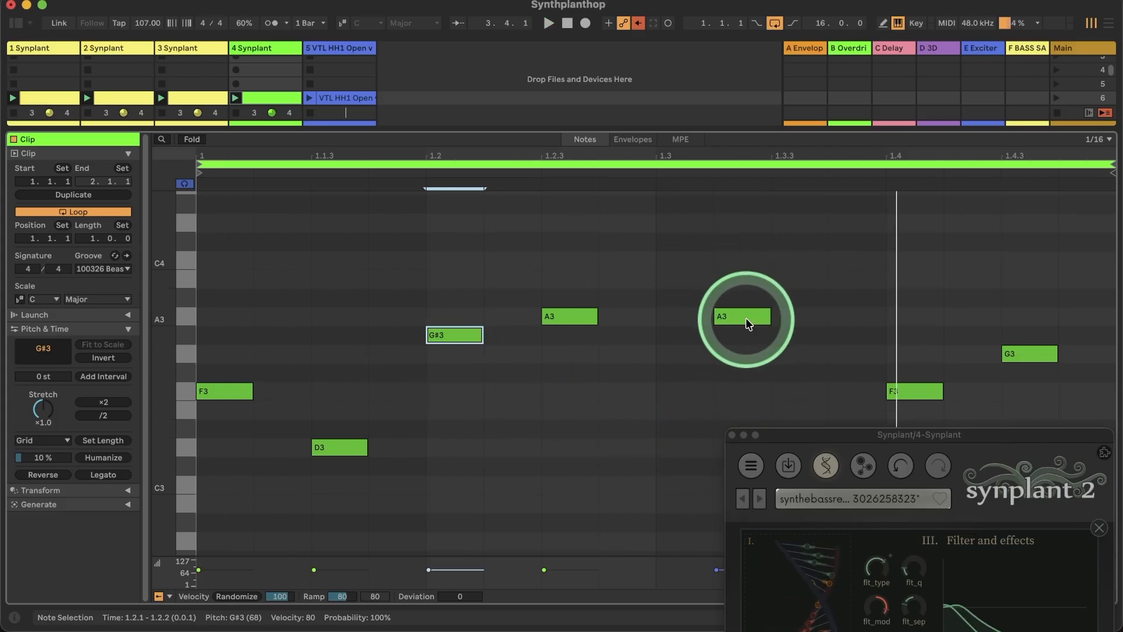
# Lower the A3 note at 1.3.2 to G#3, trying G3 as well.
pyautogui.click(749, 323)
pyautogui.press('Up')
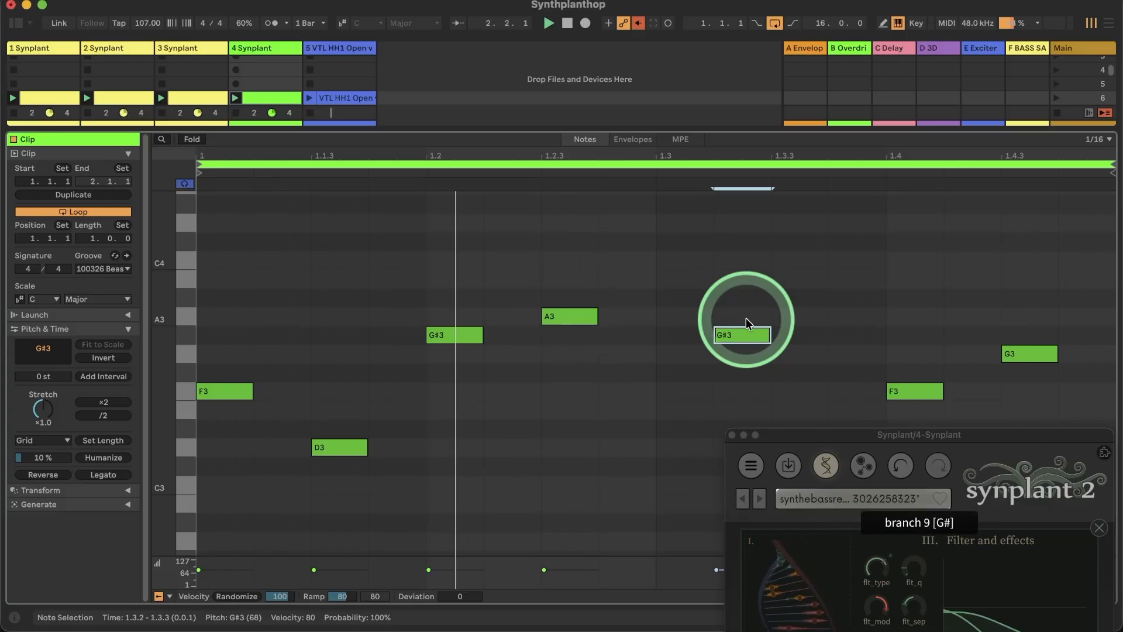
pyautogui.press('Down')
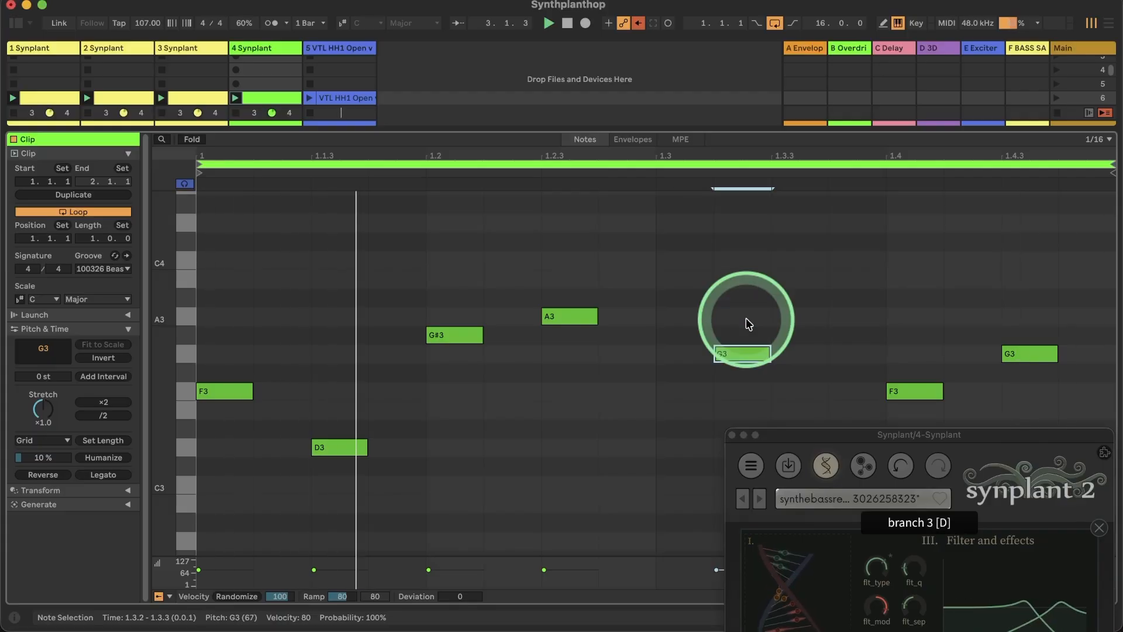
pyautogui.press('Up')
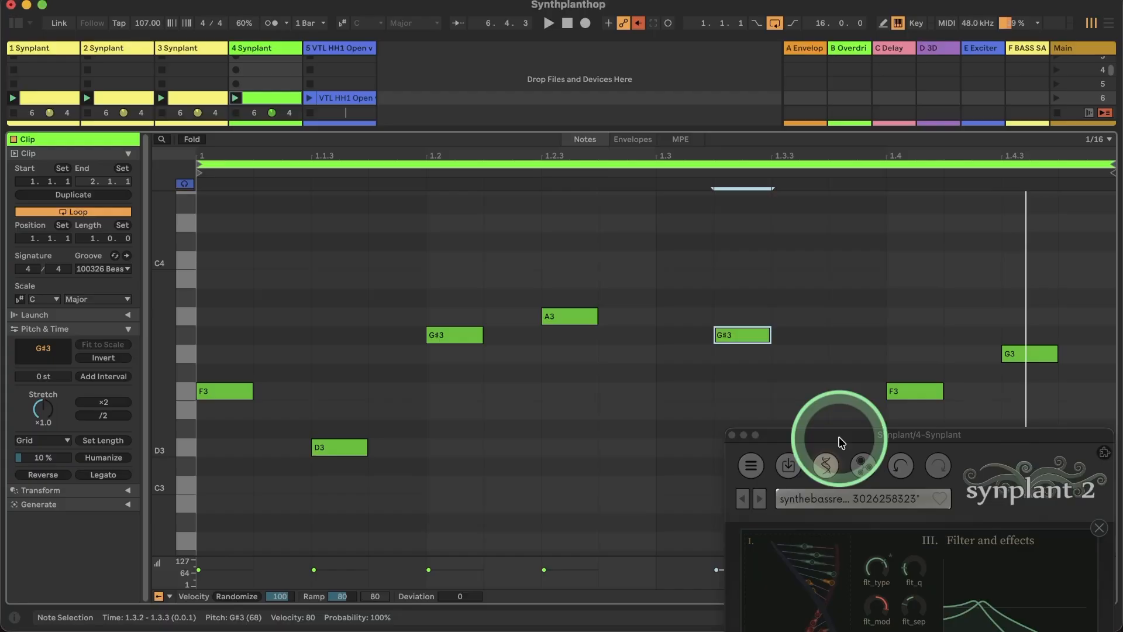
# Leave Synplant's gene view and clone the G# branch across the plant.
pyautogui.moveTo(819, 436); pyautogui.dragTo(633, 148)
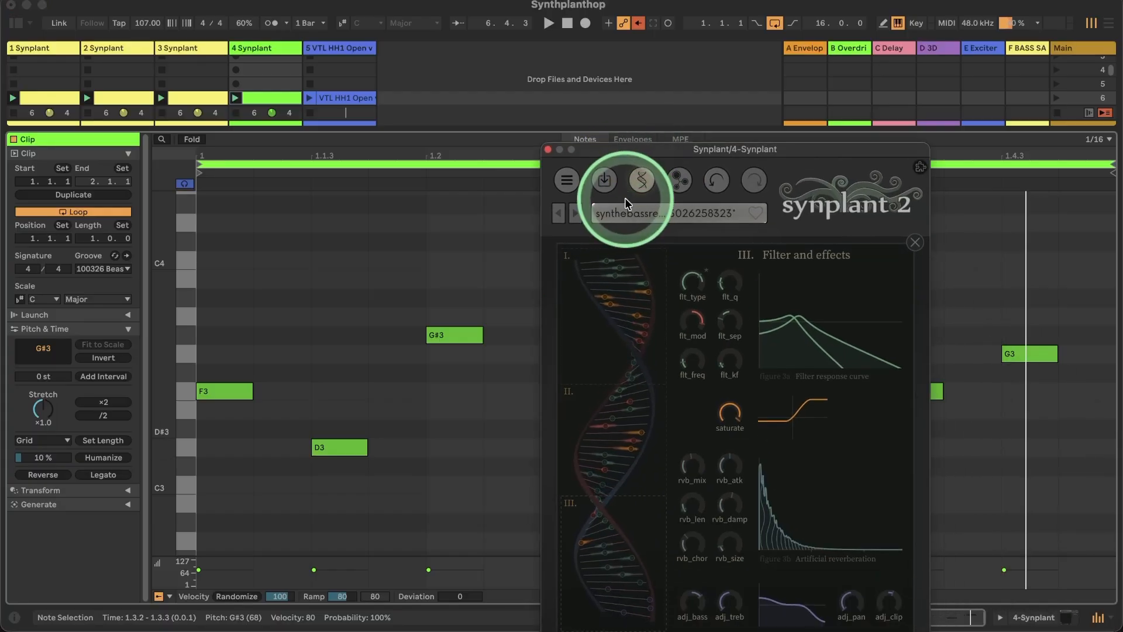
pyautogui.click(916, 242)
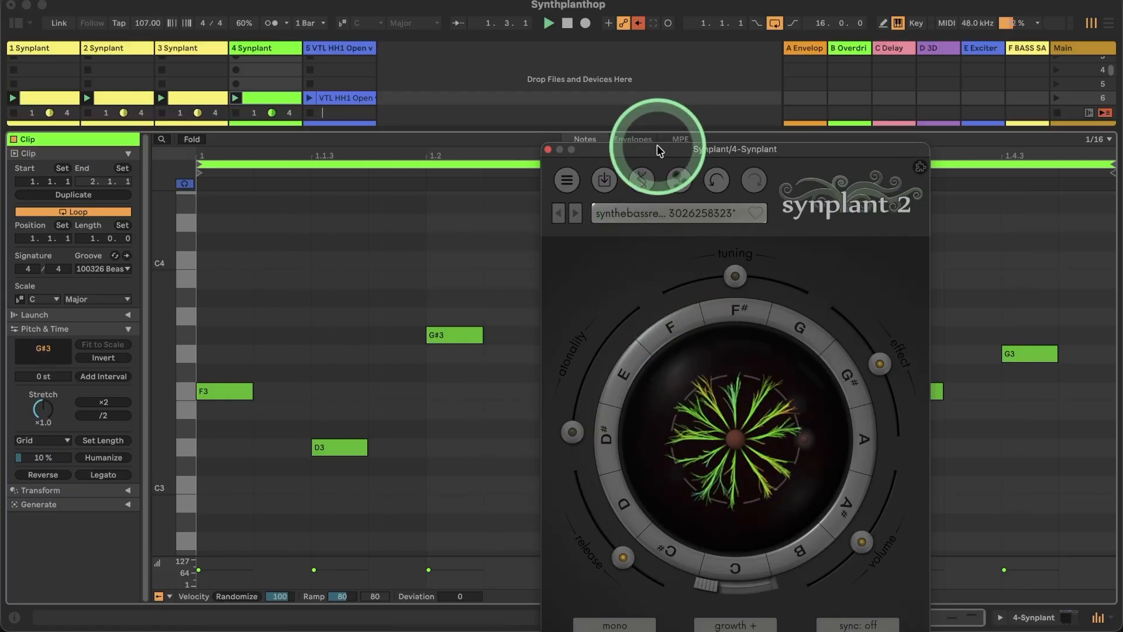
pyautogui.rightClick(802, 408)
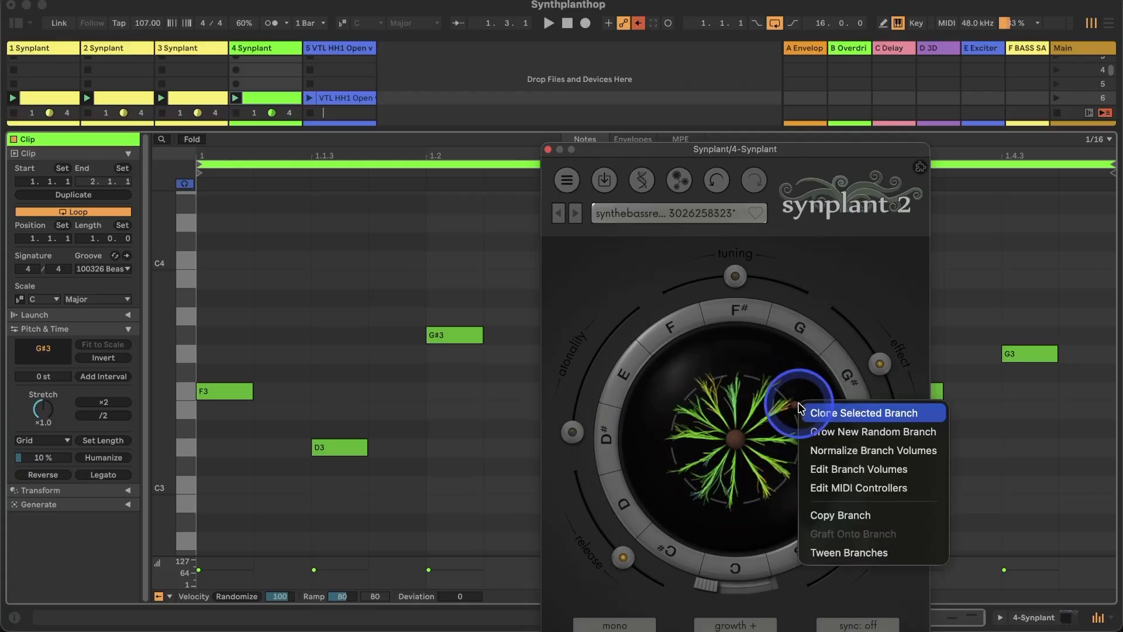
pyautogui.click(829, 414)
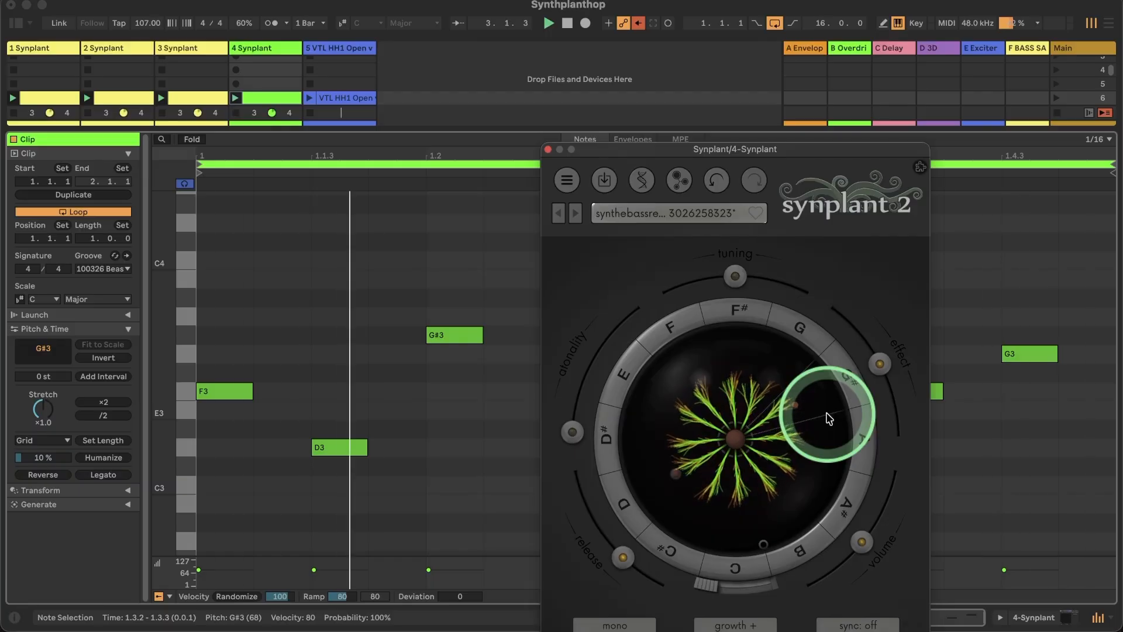
# Lower the note at 1.3.2 to G3 and undo the cloning of the G# branch.
pyautogui.press('Down')
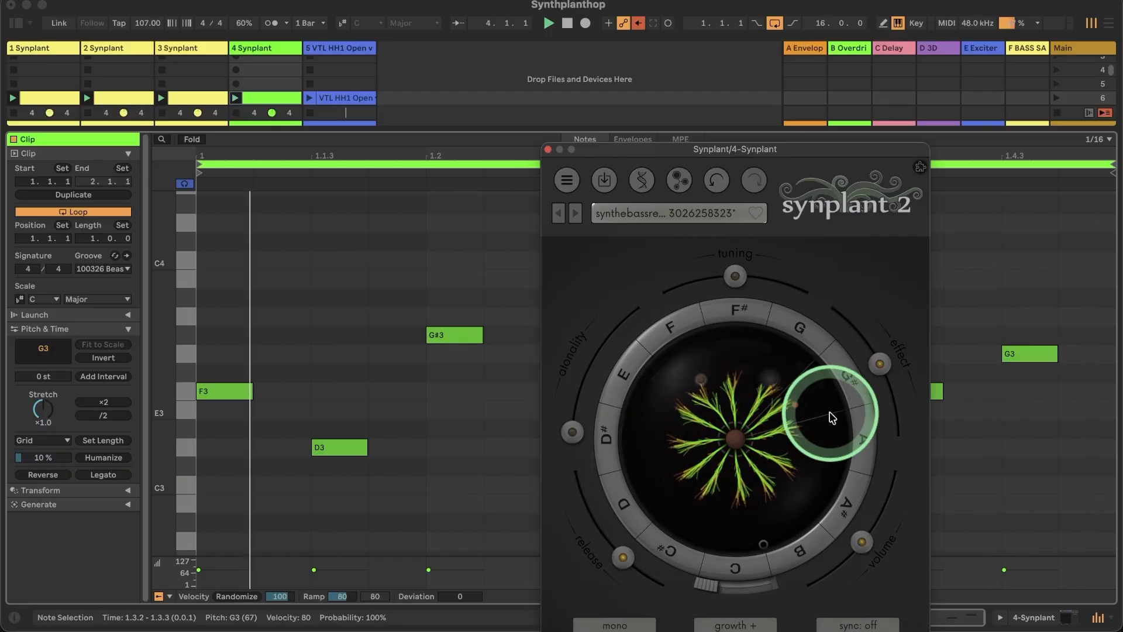
pyautogui.click(714, 187)
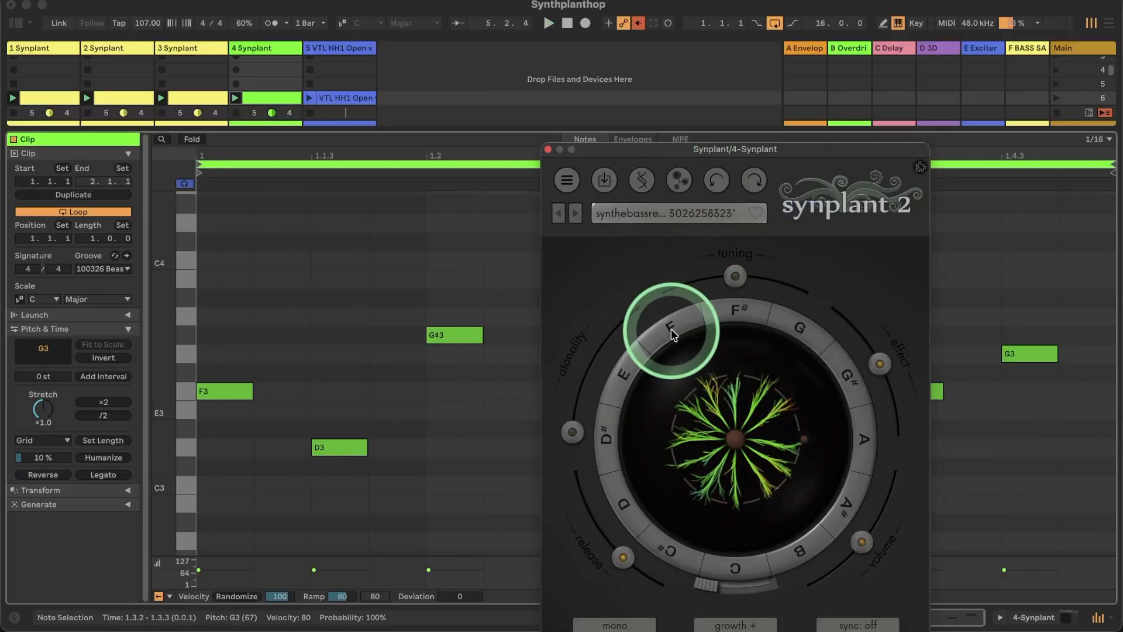
# Audition the E branch and try cloning it across the plant, undoing the clone.
pyautogui.click(623, 371)
pyautogui.click(623, 371)
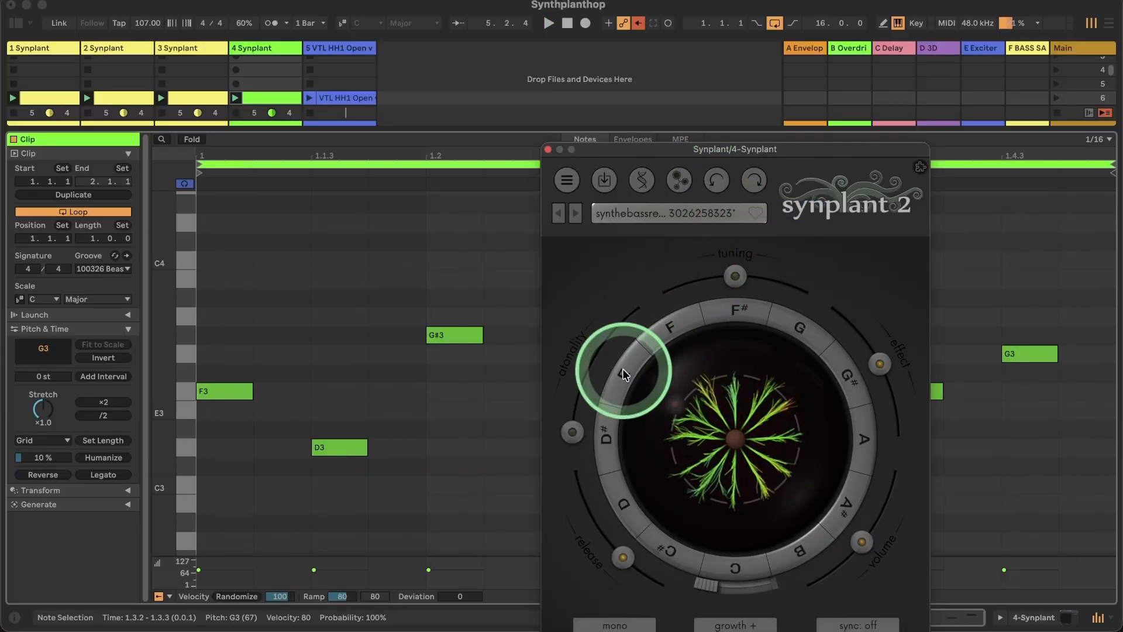
pyautogui.click(623, 371)
pyautogui.click(623, 371)
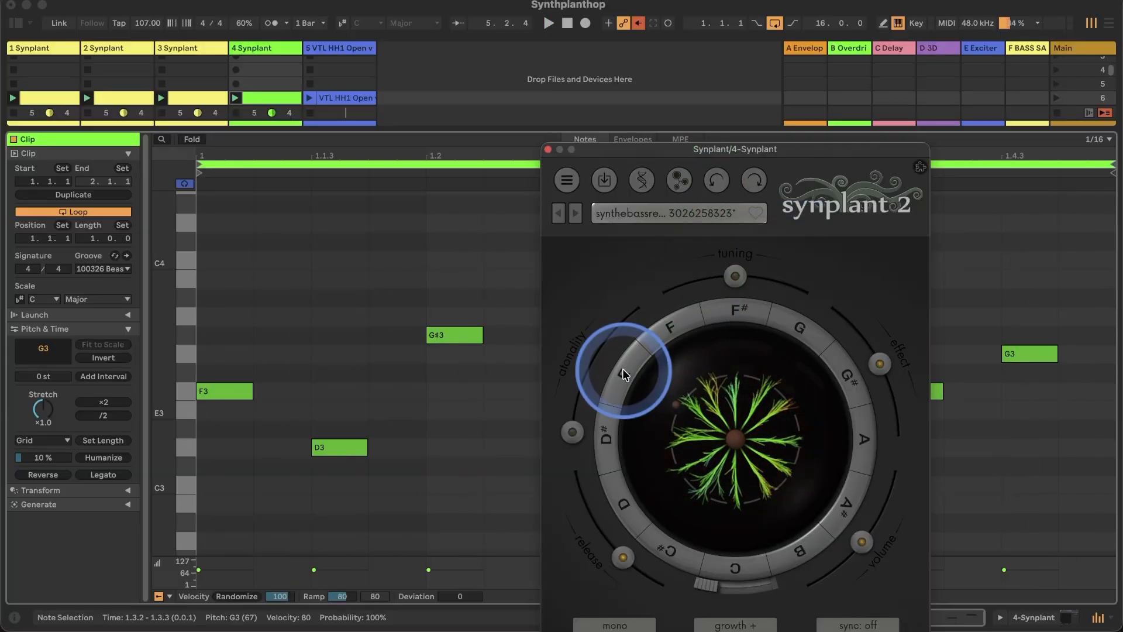
pyautogui.rightClick(677, 403)
pyautogui.click(706, 415)
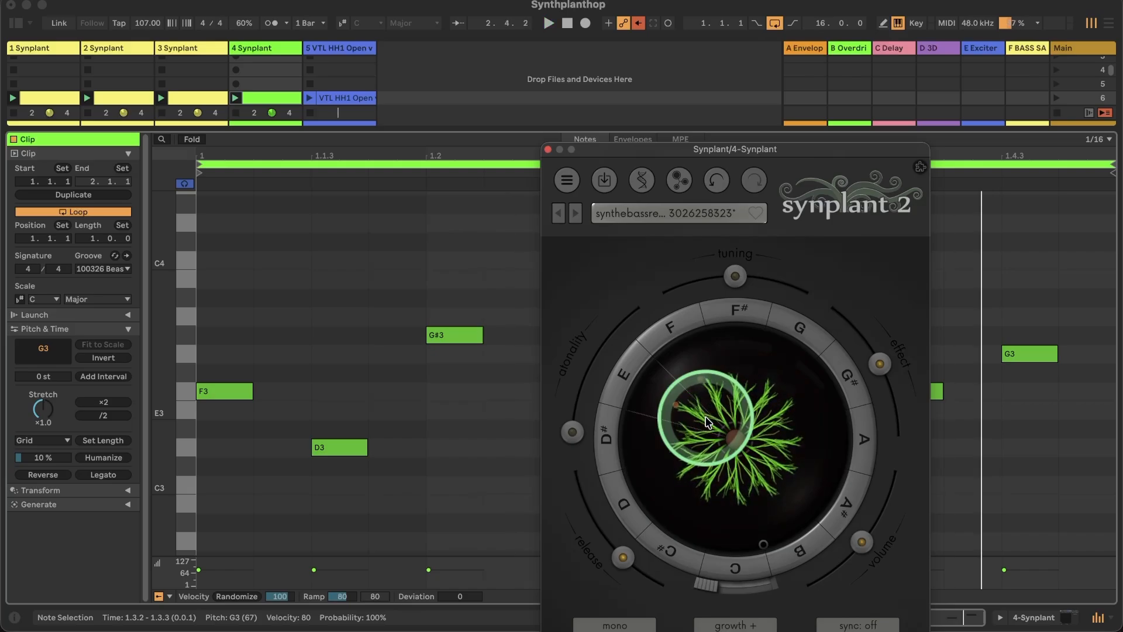
pyautogui.click(722, 176)
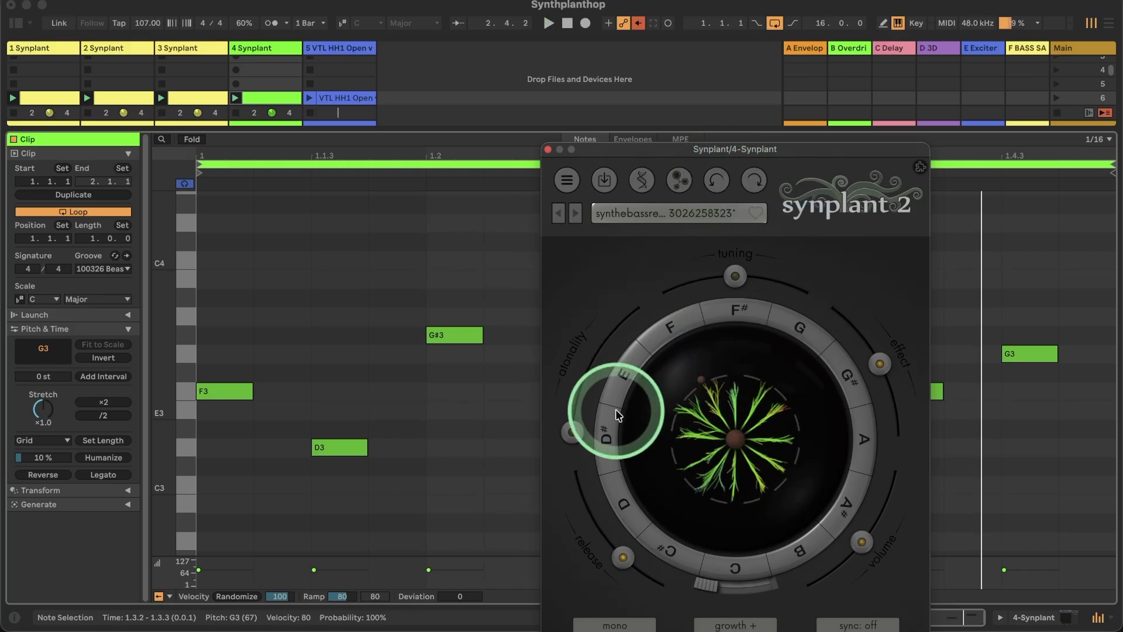
# Audition the branches from D around to G# and close the Synplant window.
pyautogui.click(616, 477)
pyautogui.moveTo(616, 475); pyautogui.dragTo(850, 384)
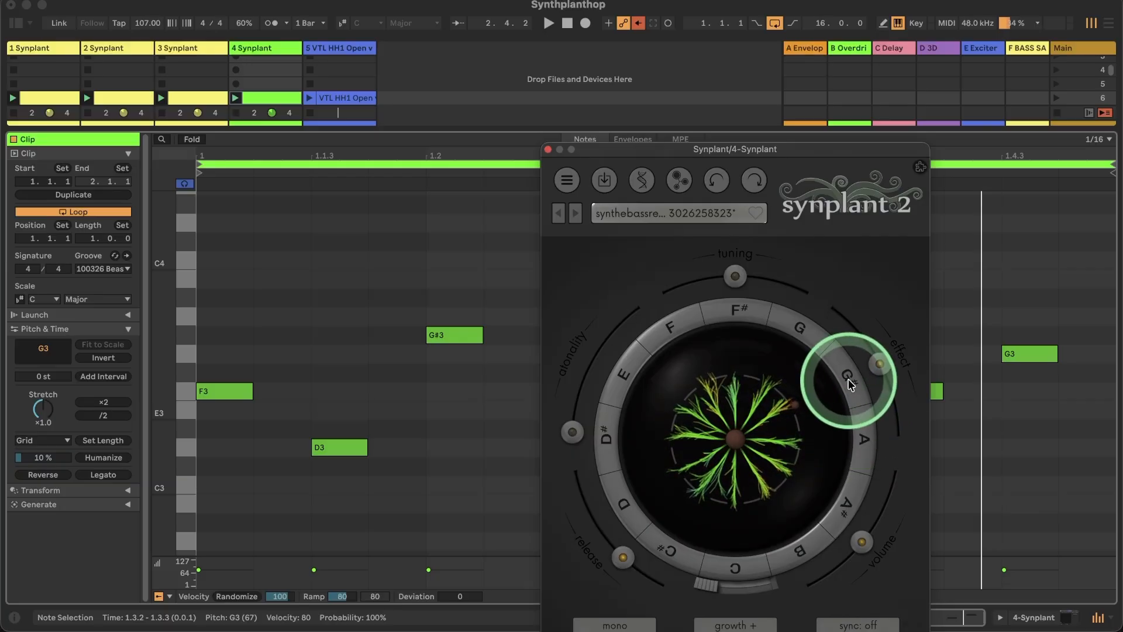
pyautogui.click(548, 149)
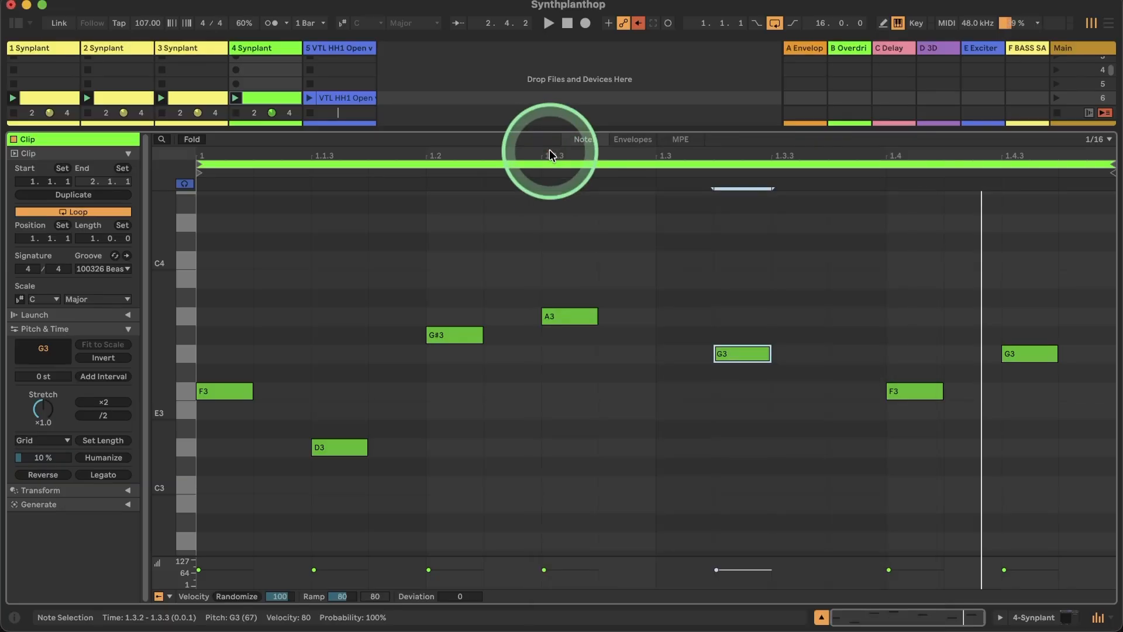